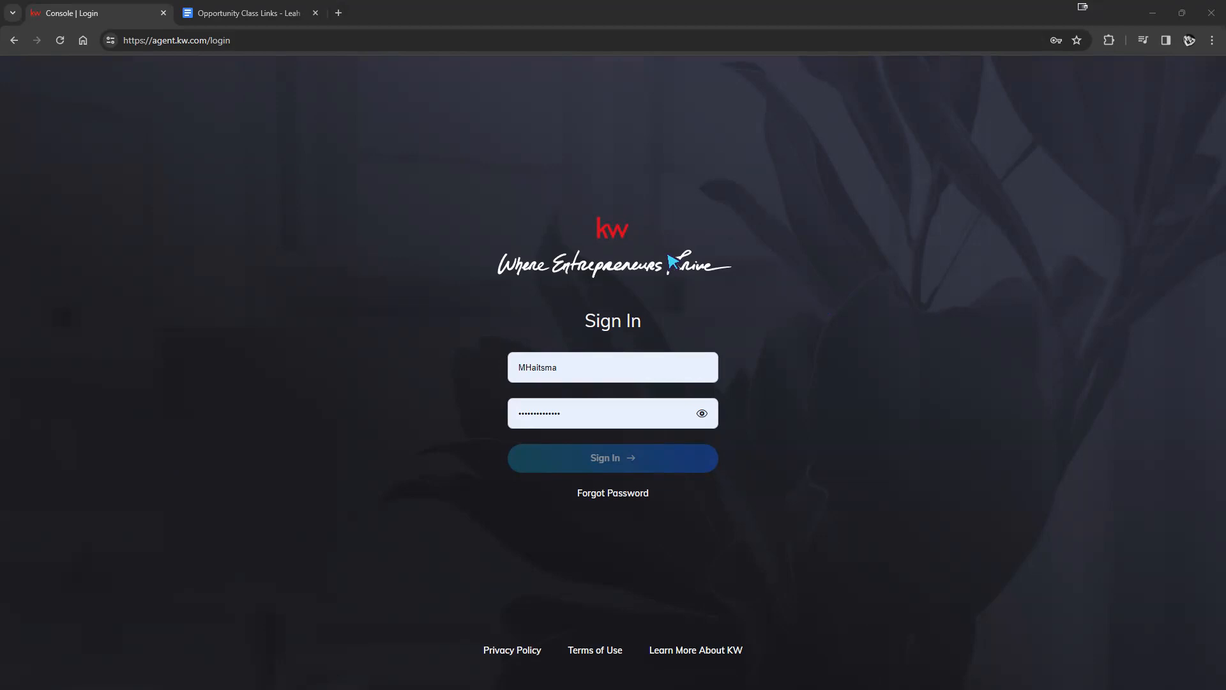
Sign in to agent.kw.com with the second saved account, filling in its username and password
{"action": "left_click_drag", "start_coordinate": [153, 41], "coordinate": [206, 40]}
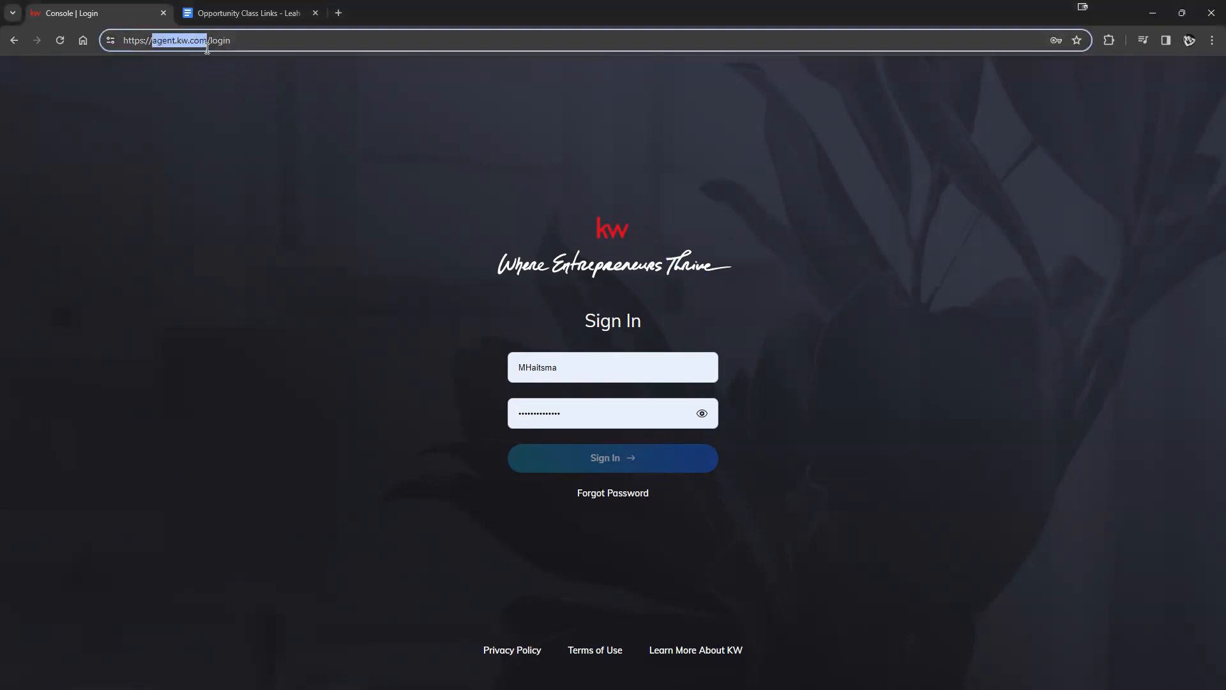
{"action": "left_click", "coordinate": [1014, 403]}
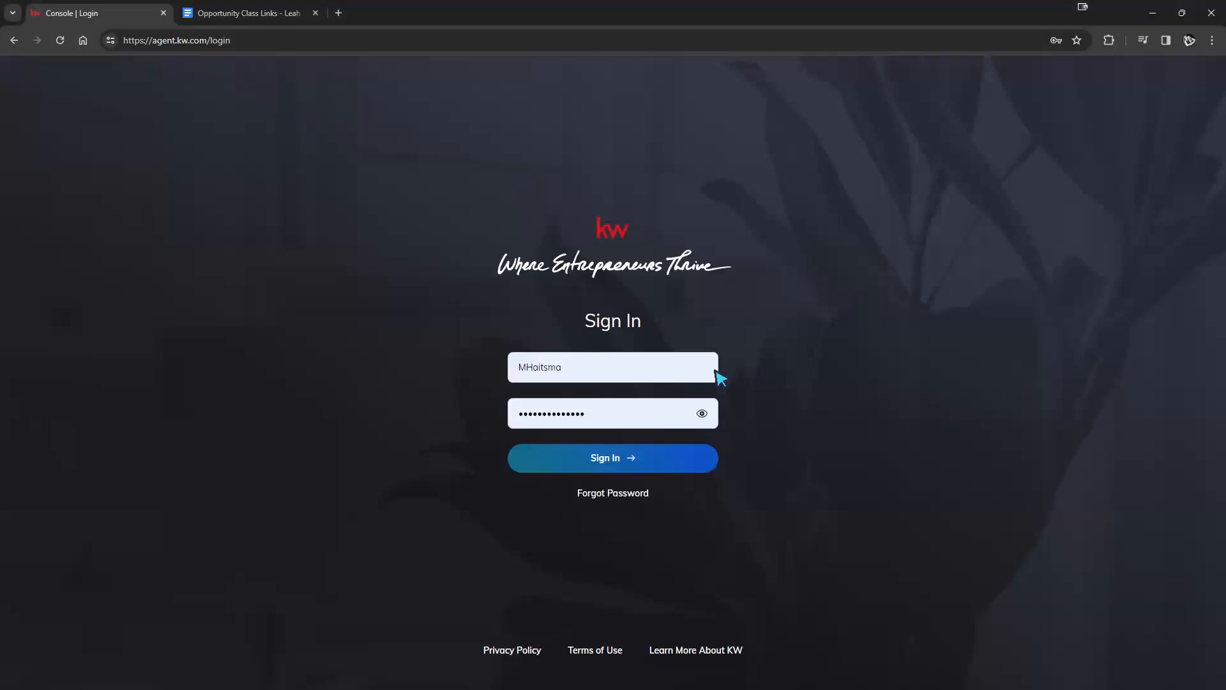
{"action": "left_click", "coordinate": [646, 356]}
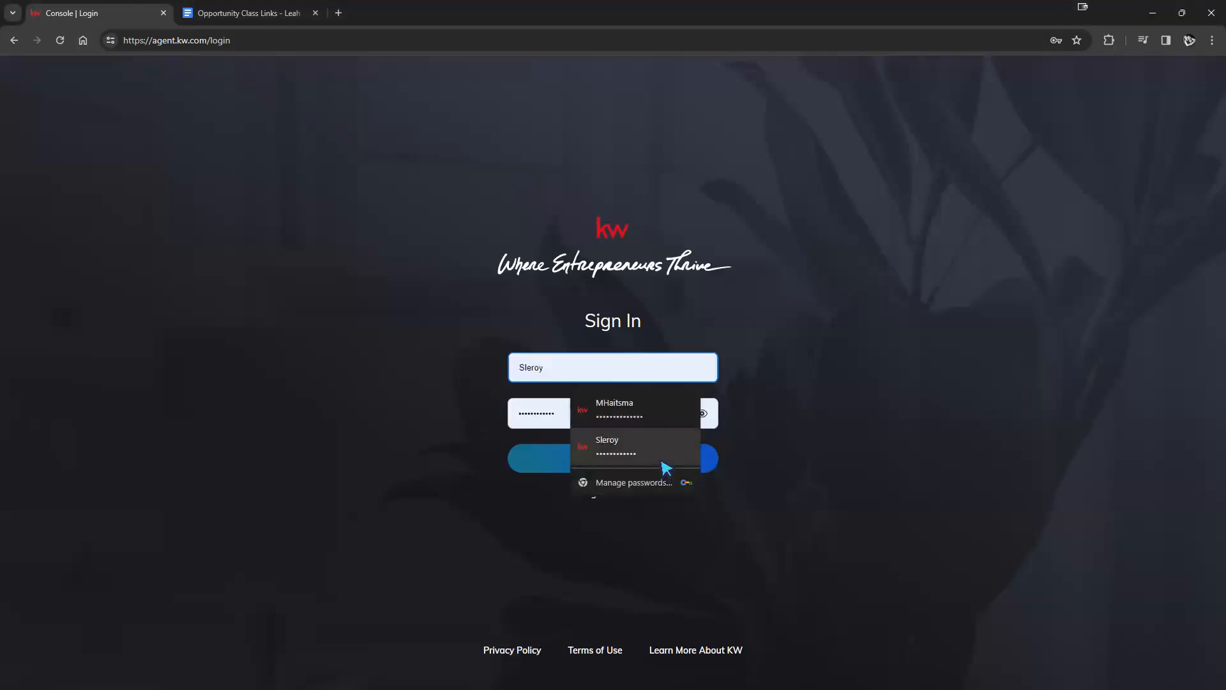
{"action": "left_click", "coordinate": [663, 461]}
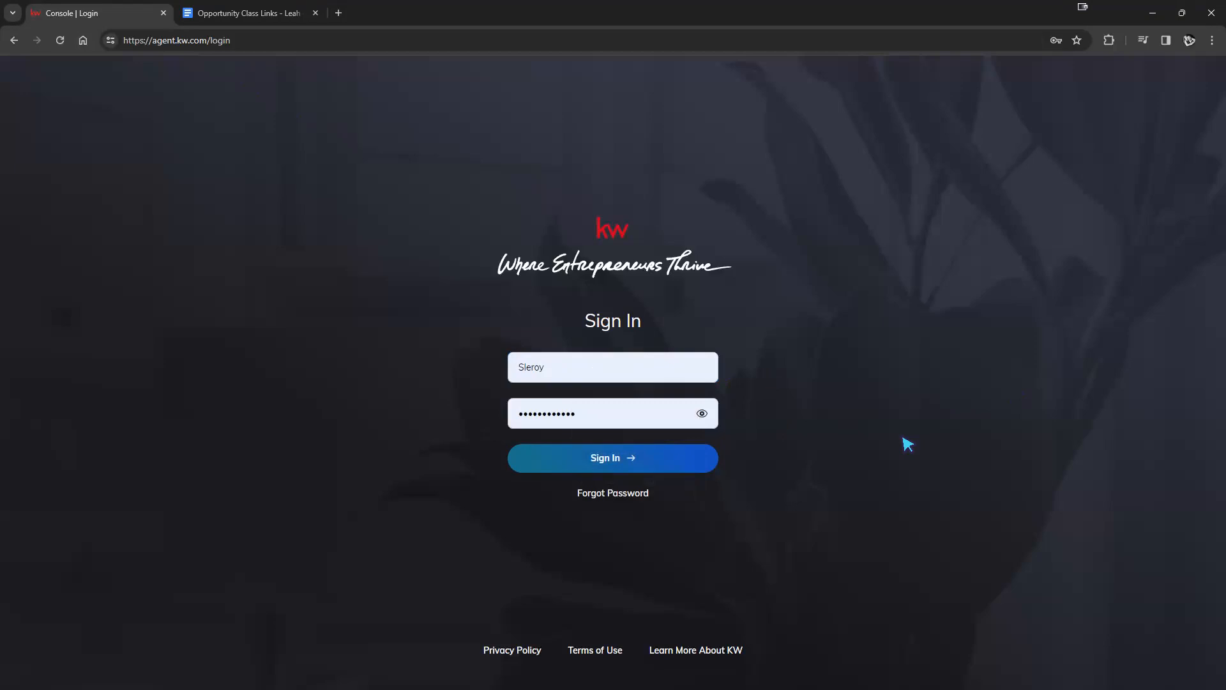
{"action": "left_click", "coordinate": [592, 467]}
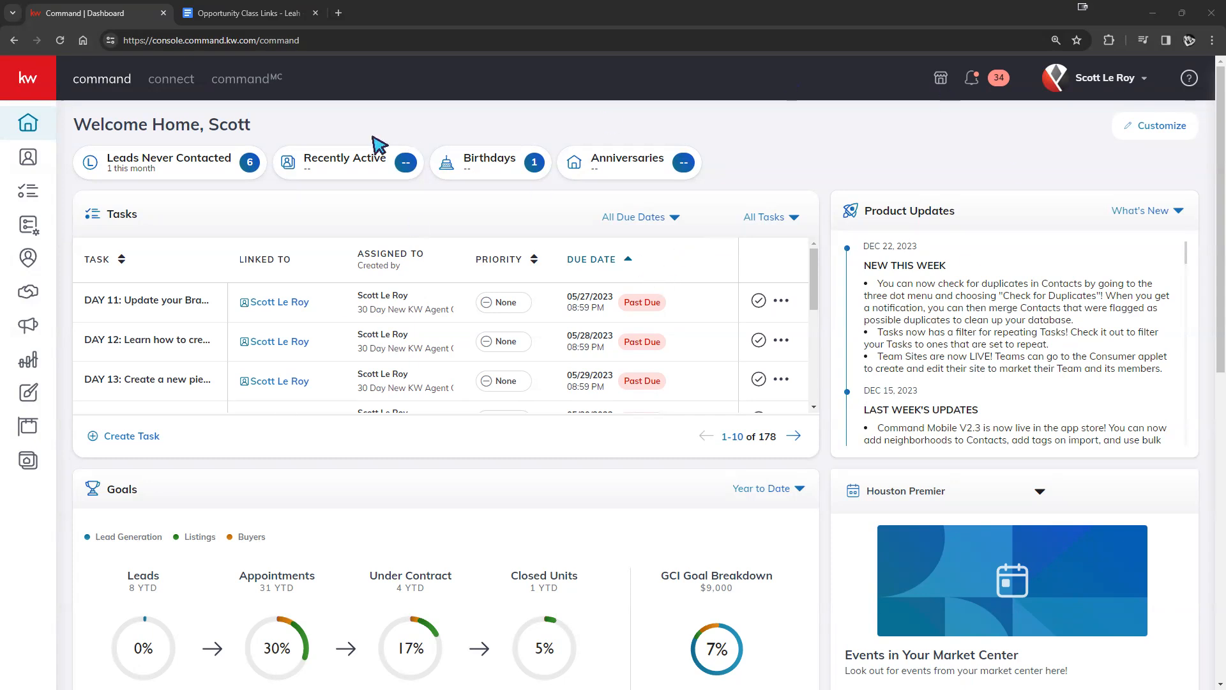
Open the Opportunities section and look over The Dream Team's Listings, Buyers and Leases pipelines
{"action": "left_click", "coordinate": [29, 81]}
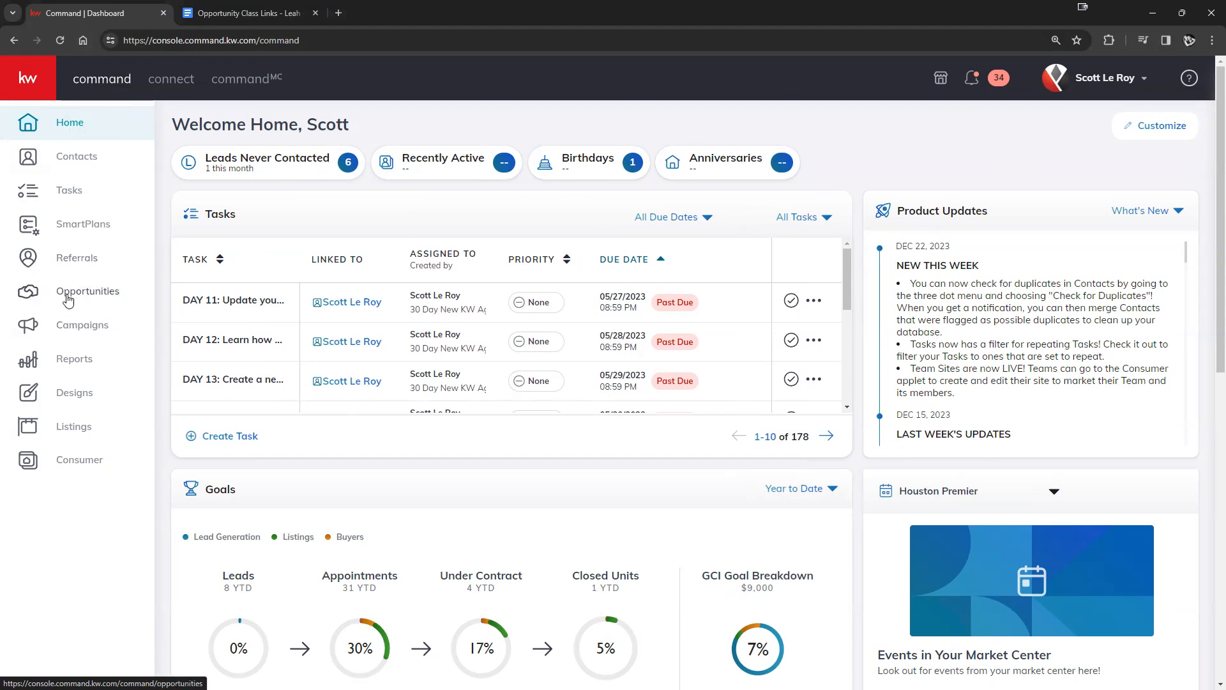
{"action": "left_click", "coordinate": [109, 298]}
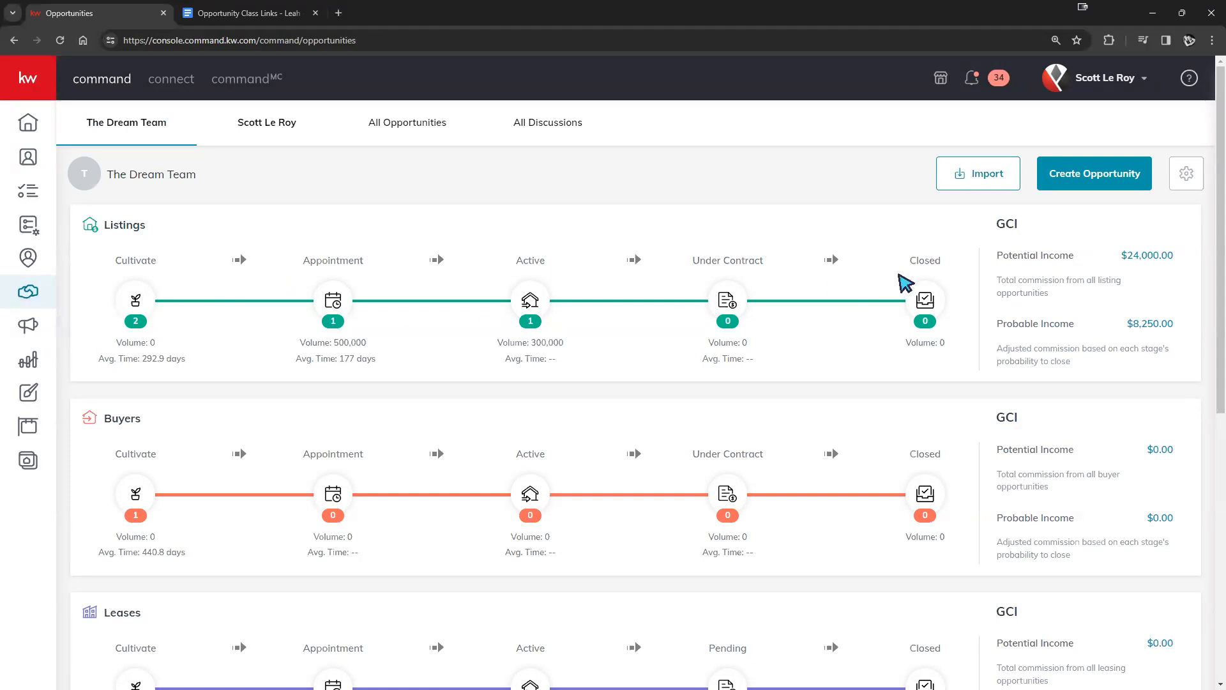
{"action": "scroll", "coordinate": [421, 392], "scroll_direction": "down", "scroll_amount": 1}
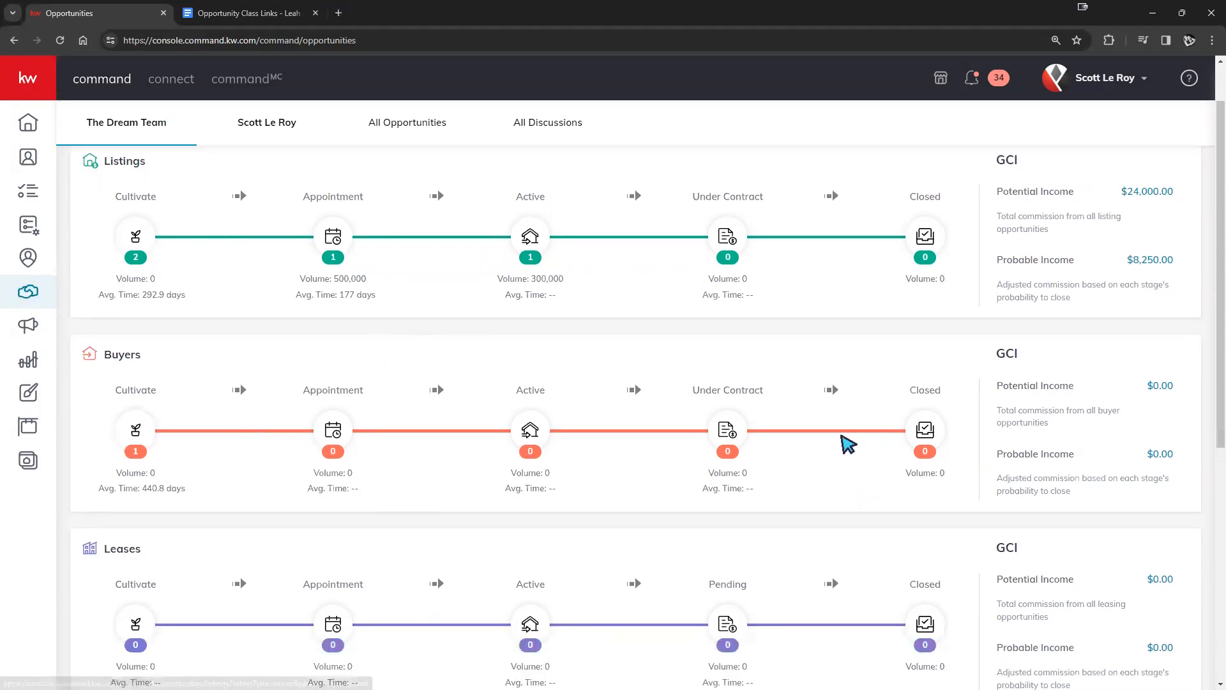
{"action": "scroll", "coordinate": [845, 438], "scroll_direction": "down", "scroll_amount": 1}
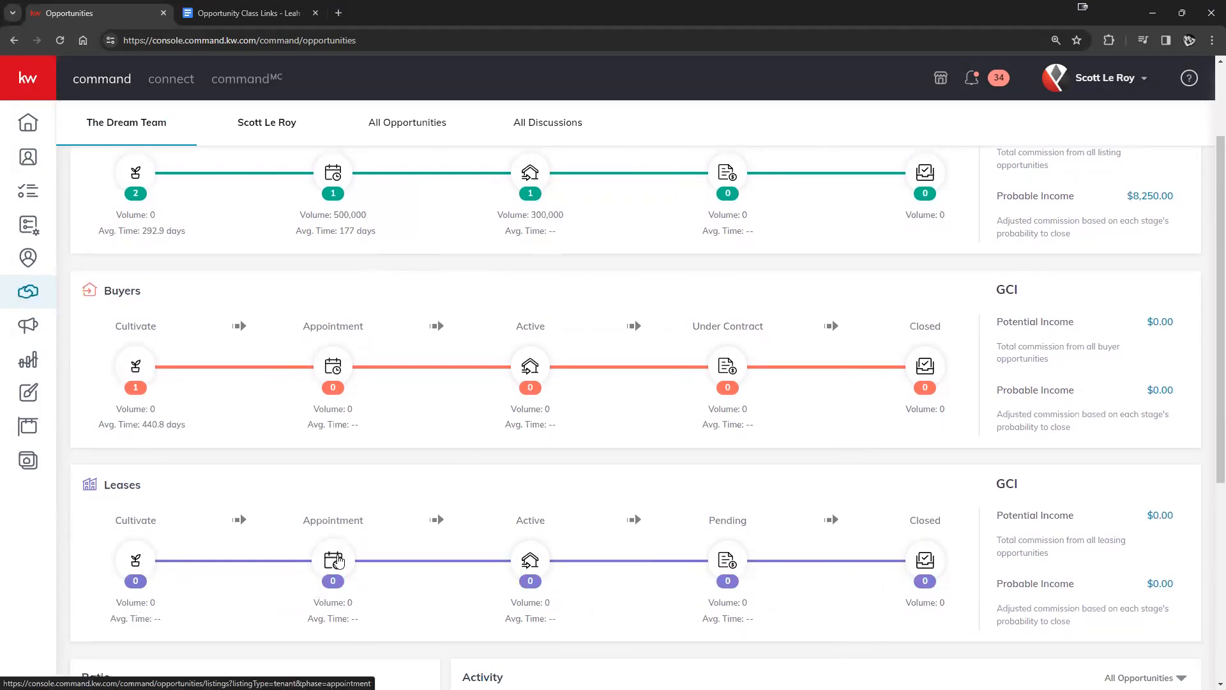
{"action": "scroll", "coordinate": [466, 500], "scroll_direction": "up", "scroll_amount": 1}
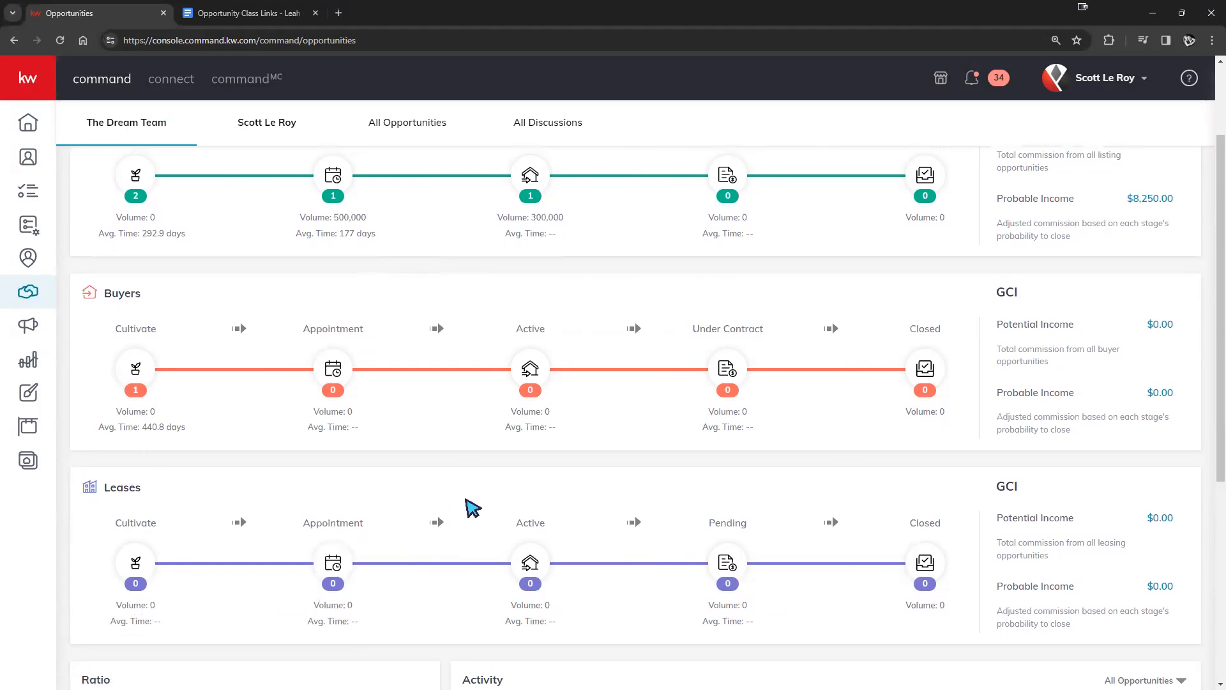
{"action": "scroll", "coordinate": [473, 509], "scroll_direction": "up", "scroll_amount": 1}
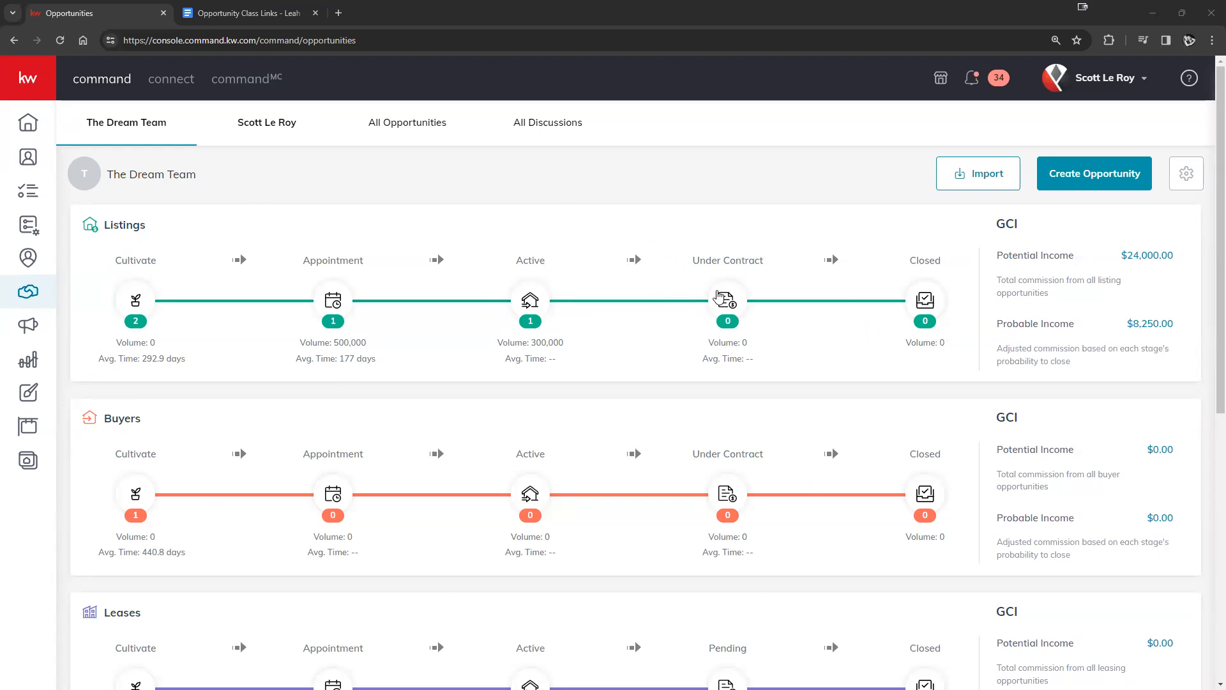
{"action": "scroll", "coordinate": [580, 447], "scroll_direction": "down", "scroll_amount": 3}
{"action": "scroll", "coordinate": [582, 455], "scroll_direction": "up", "scroll_amount": 2}
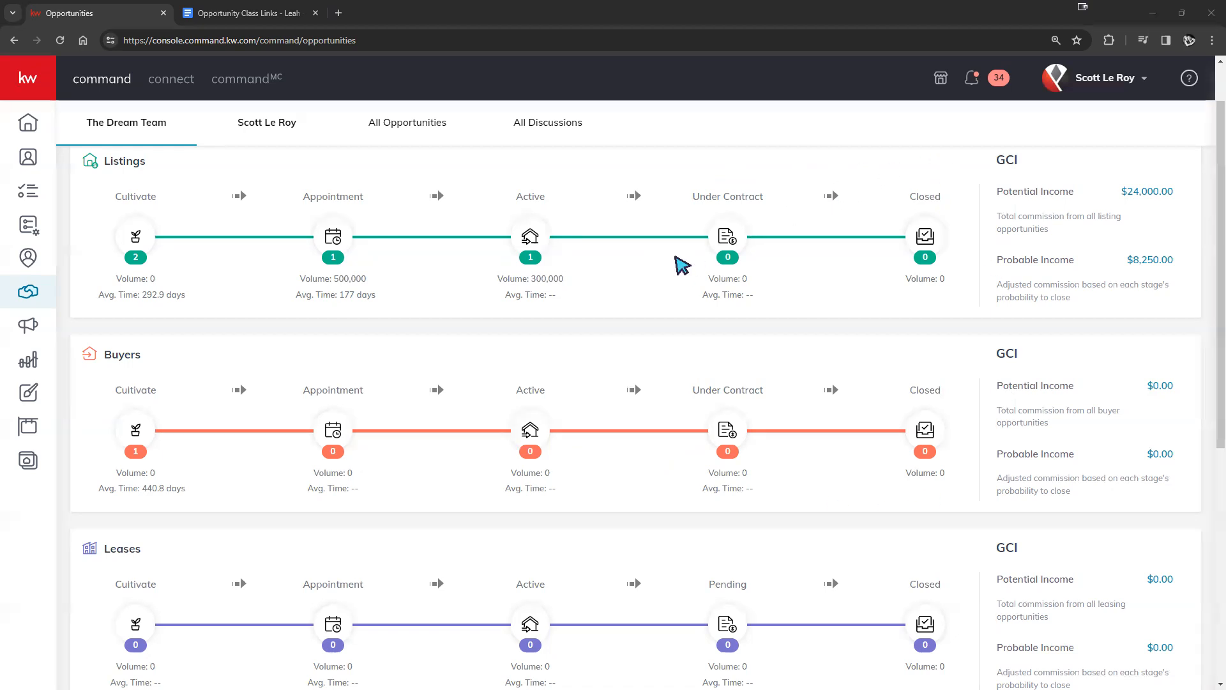
Show the agent's own opportunities instead of the team's and open the Cultivate phase of the Listings pipeline
{"action": "left_click", "coordinate": [136, 255]}
{"action": "left_click", "coordinate": [263, 127]}
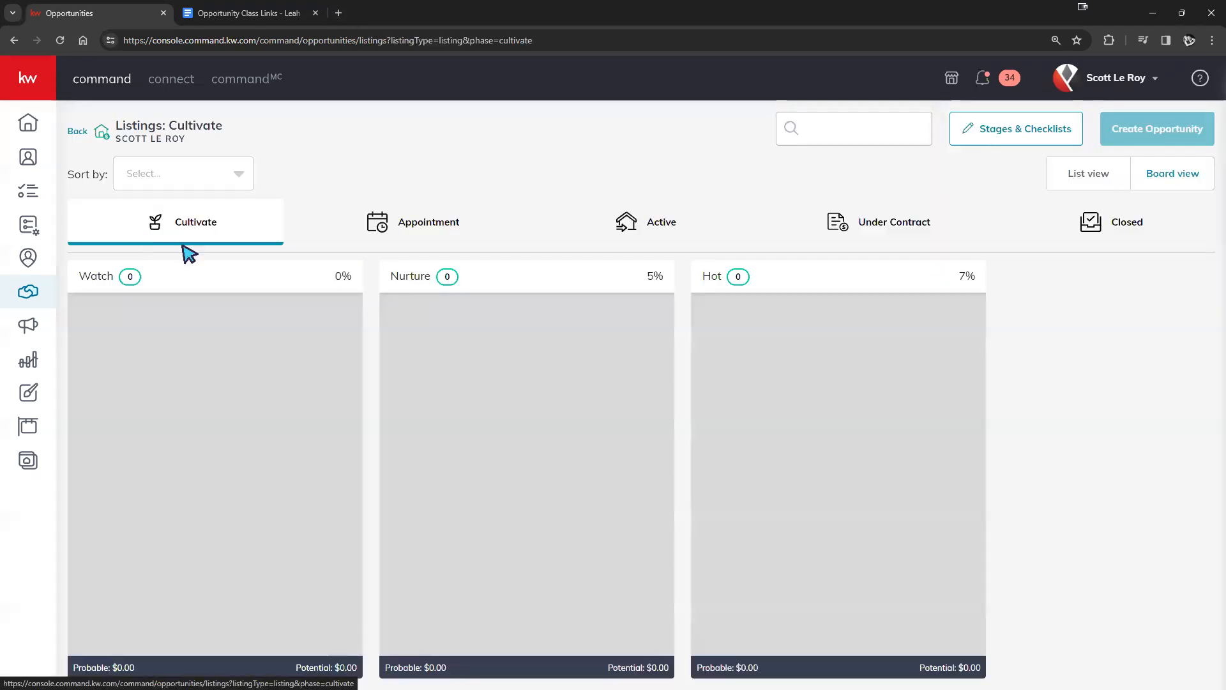
{"action": "left_click", "coordinate": [136, 237]}
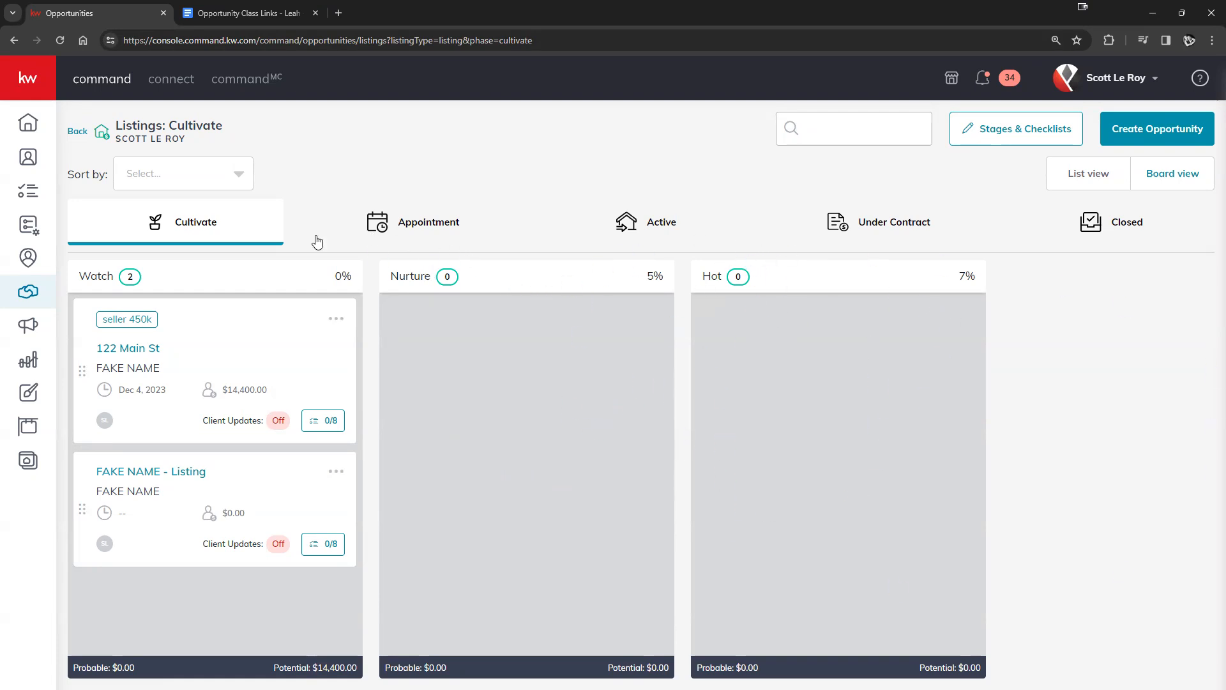
Try moving the listing card tagged seller 450k to Hot and to Nurture, returning it to Watch each time
{"action": "left_click_drag", "start_coordinate": [287, 316], "coordinate": [862, 353]}
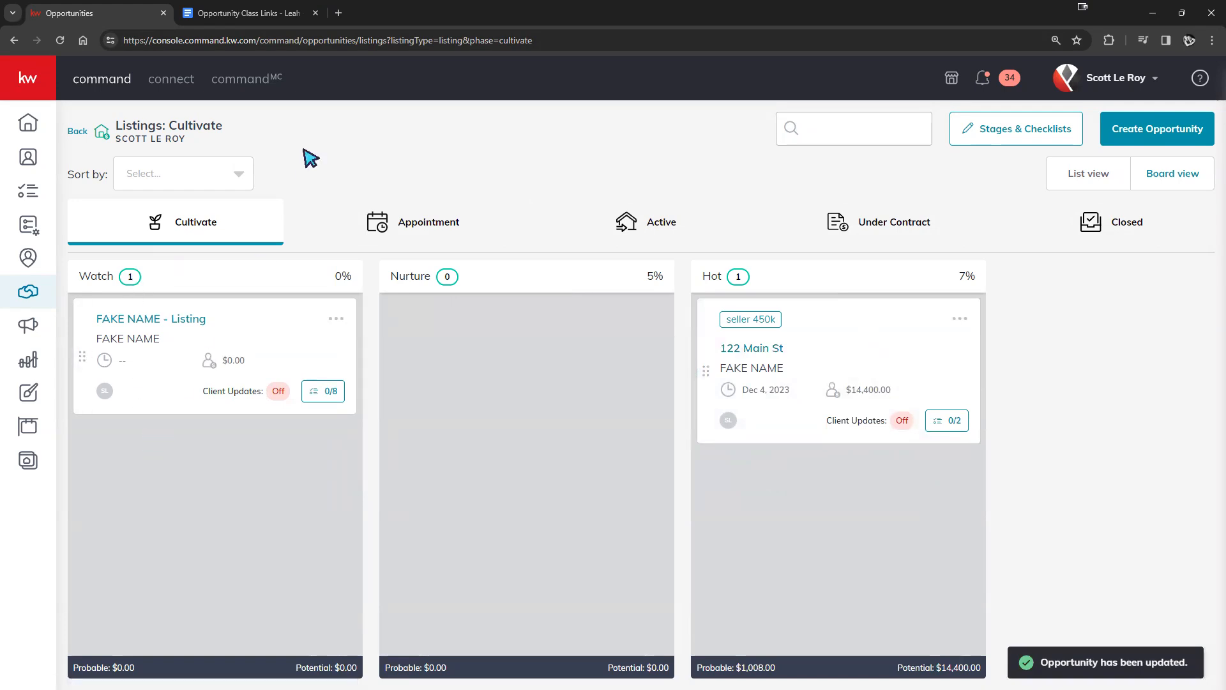
{"action": "left_click_drag", "start_coordinate": [848, 333], "coordinate": [328, 336]}
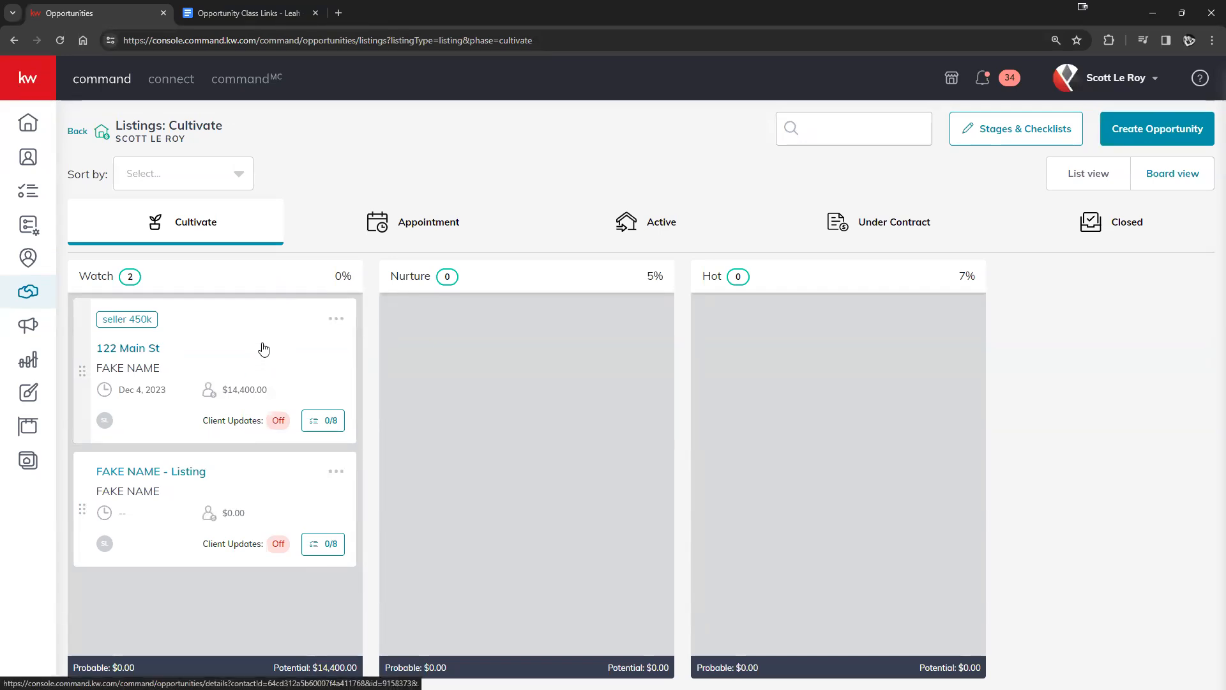
{"action": "left_click_drag", "start_coordinate": [268, 364], "coordinate": [542, 350]}
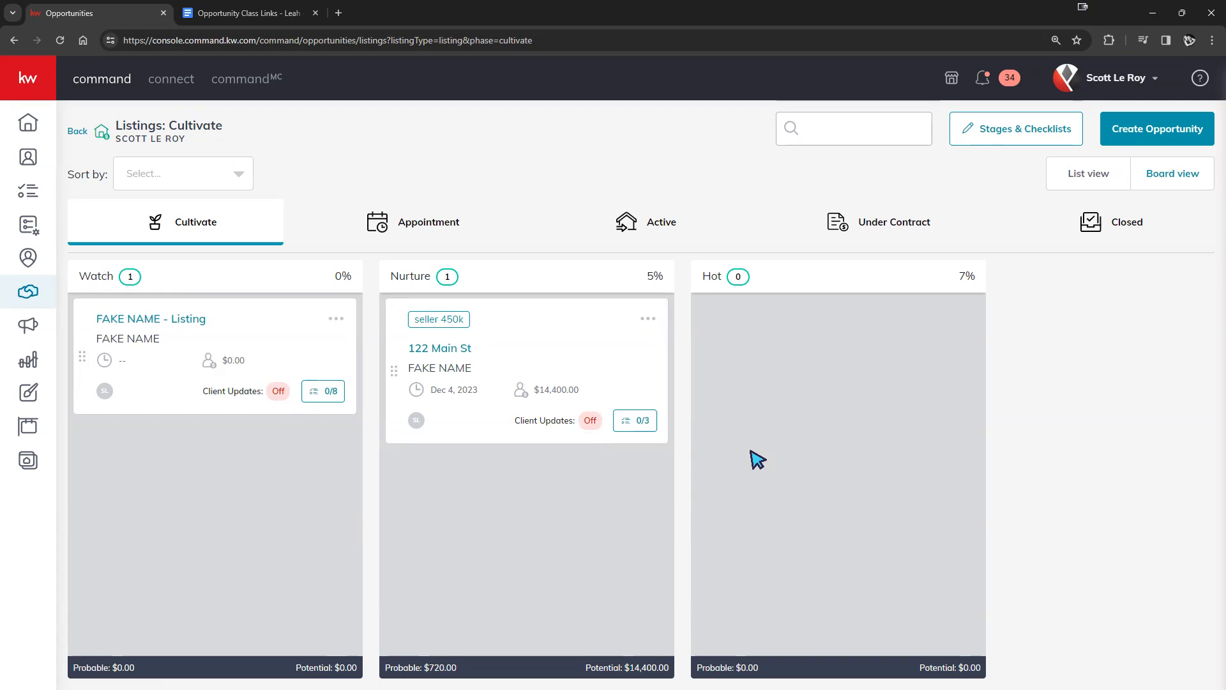
{"action": "left_click_drag", "start_coordinate": [609, 360], "coordinate": [245, 339]}
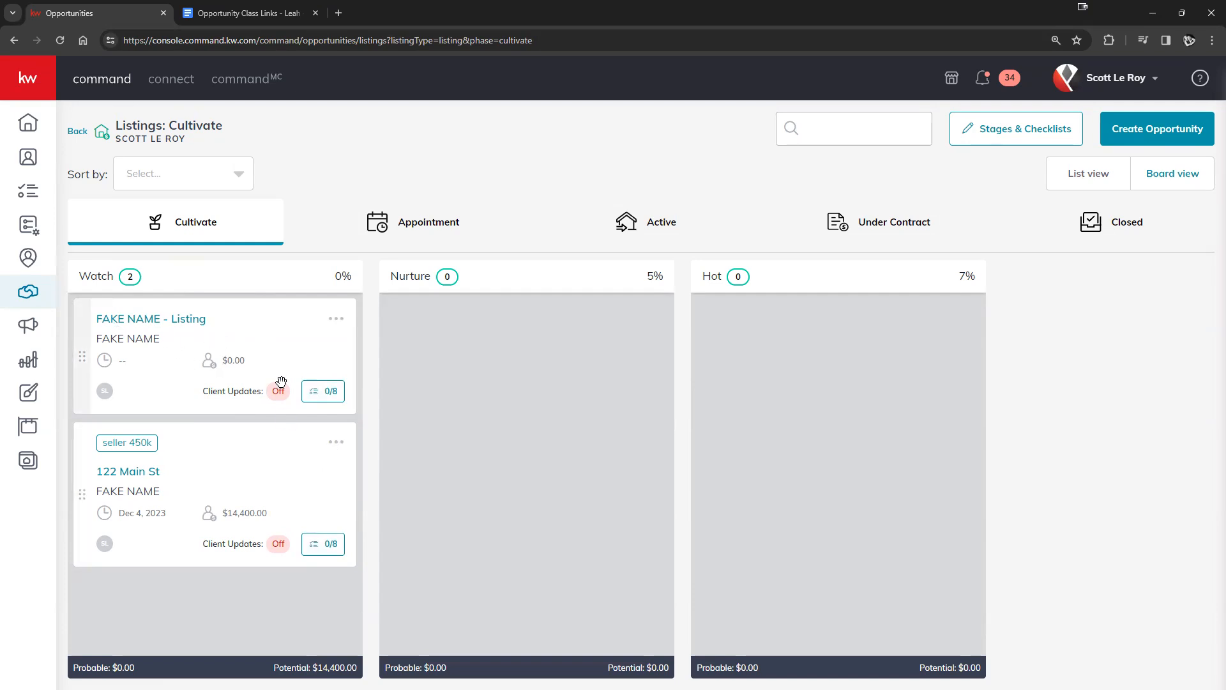
Review the Watch stage tasks of the FAKE NAME - Listing card and move the card through Nurture to Hot
{"action": "left_click", "coordinate": [327, 400]}
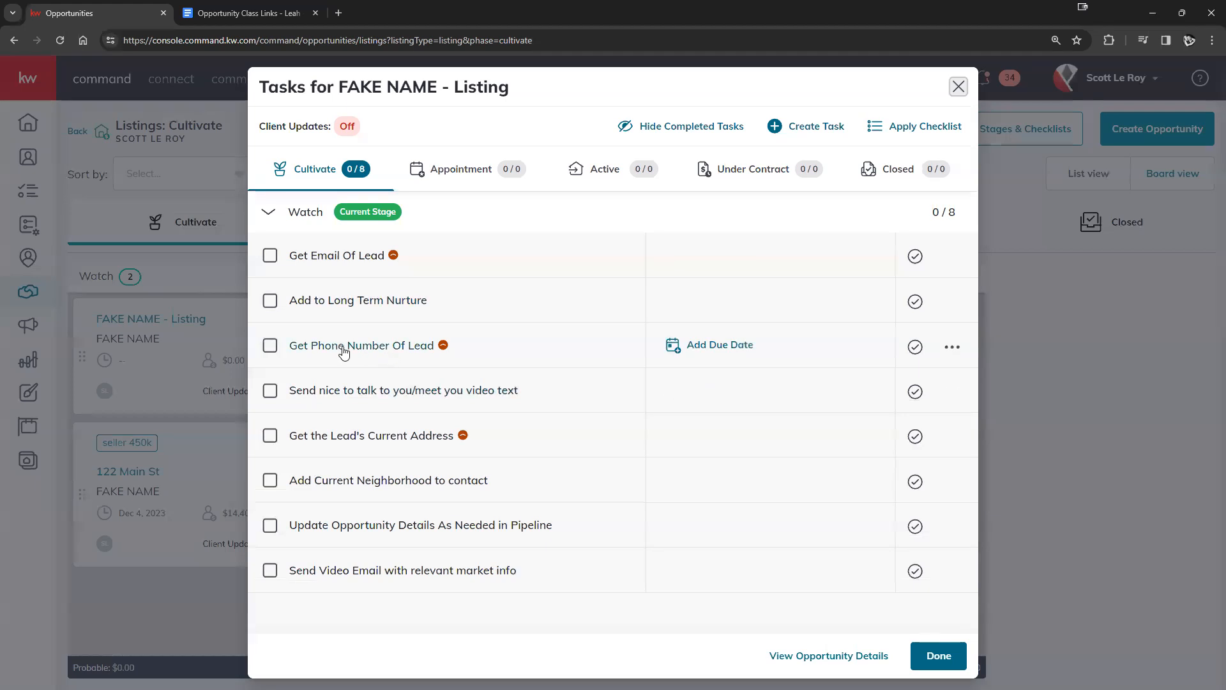
{"action": "left_click", "coordinate": [194, 401]}
{"action": "left_click_drag", "start_coordinate": [172, 353], "coordinate": [504, 357]}
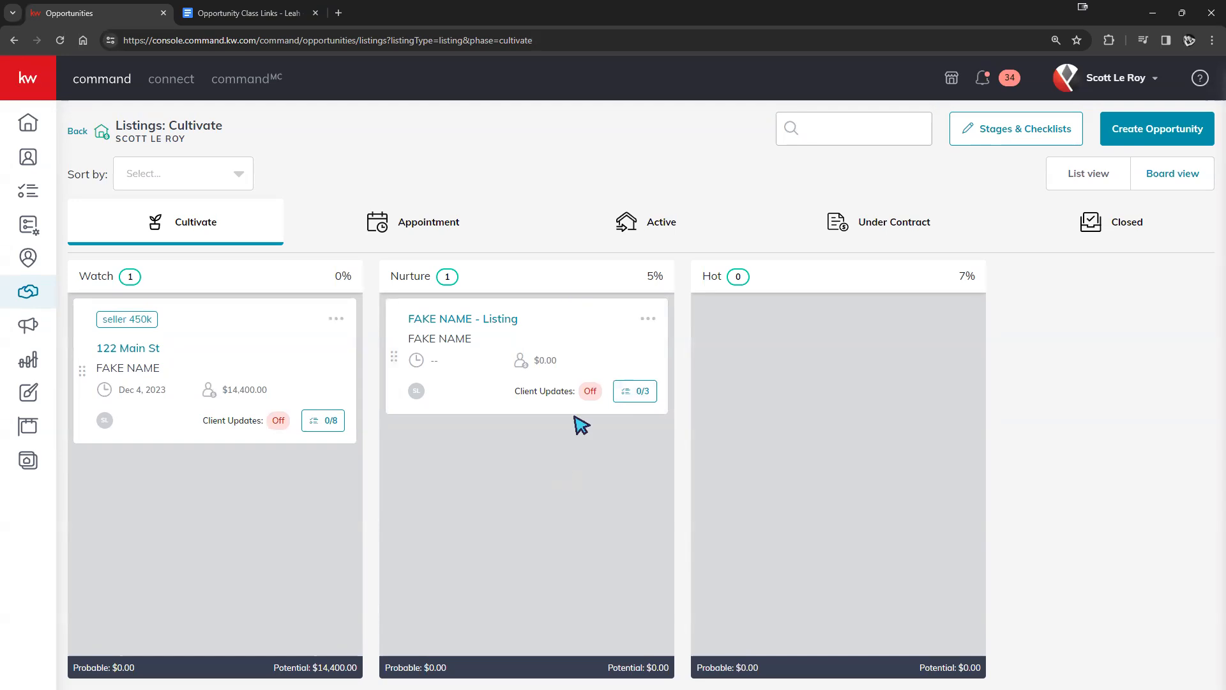
{"action": "left_click_drag", "start_coordinate": [607, 367], "coordinate": [888, 345]}
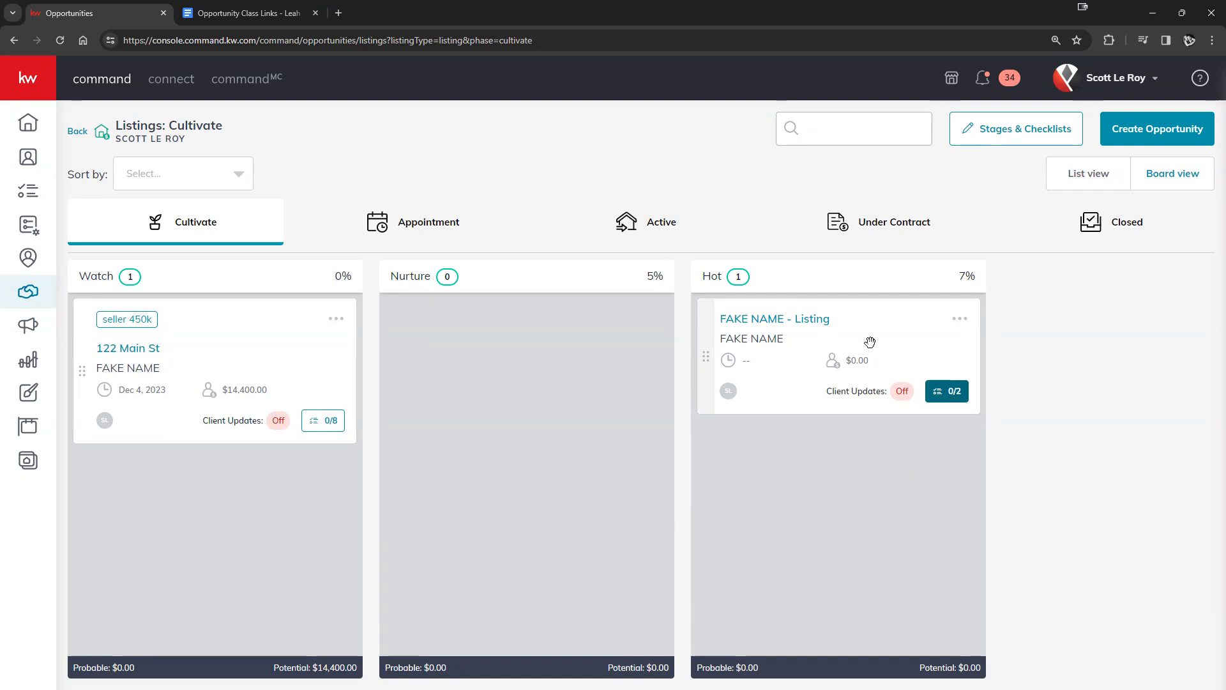
Copy the URL of the Opportunity Class Links Google document and highlight its Seller and Buyer Opportunity Checklist Template entries
{"action": "left_click", "coordinate": [246, 13]}
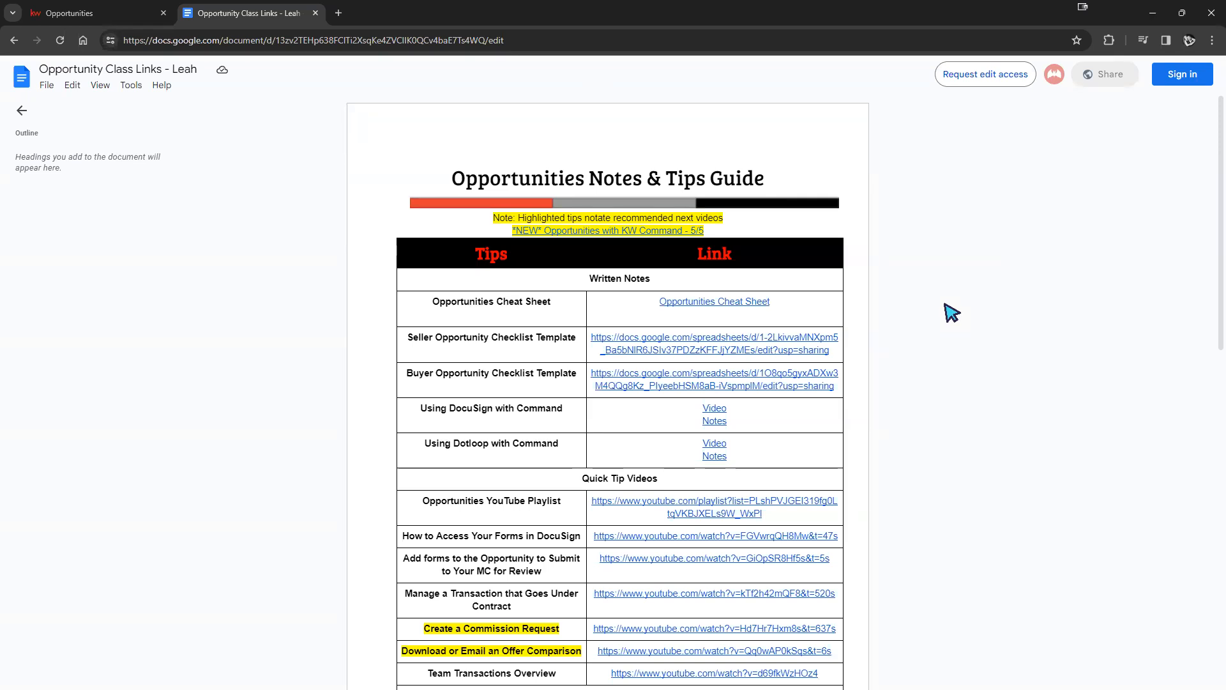
{"action": "left_click", "coordinate": [306, 40]}
{"action": "right_click", "coordinate": [308, 44]}
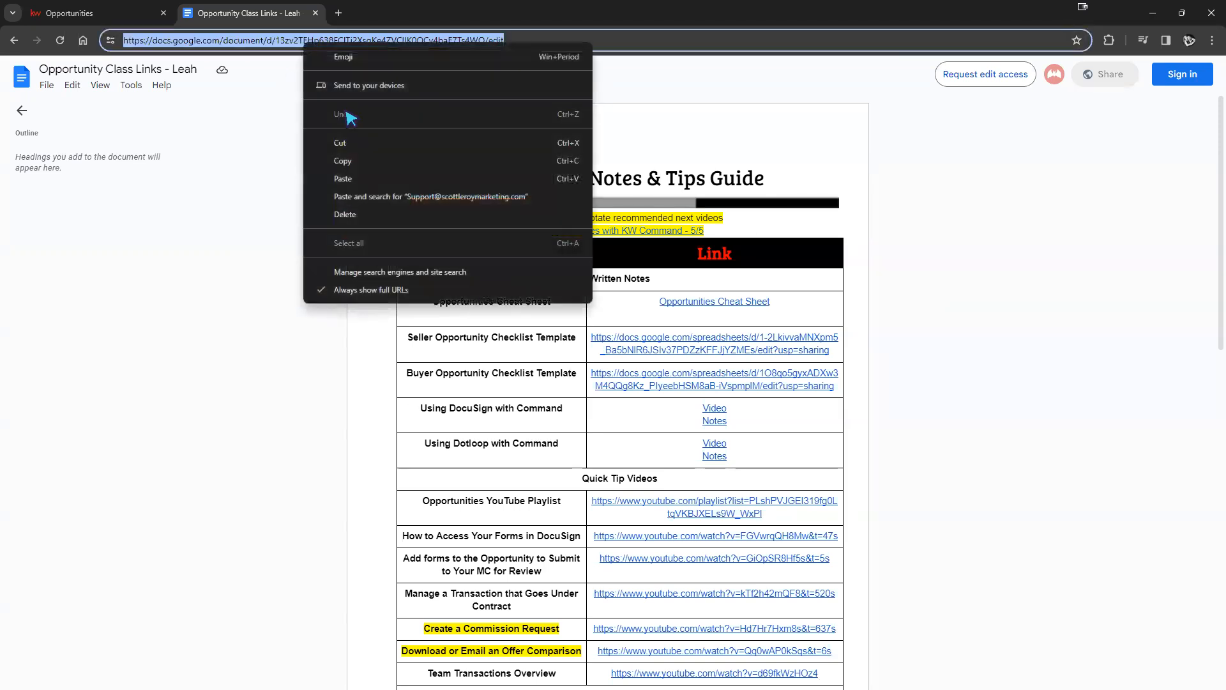
{"action": "left_click", "coordinate": [355, 157]}
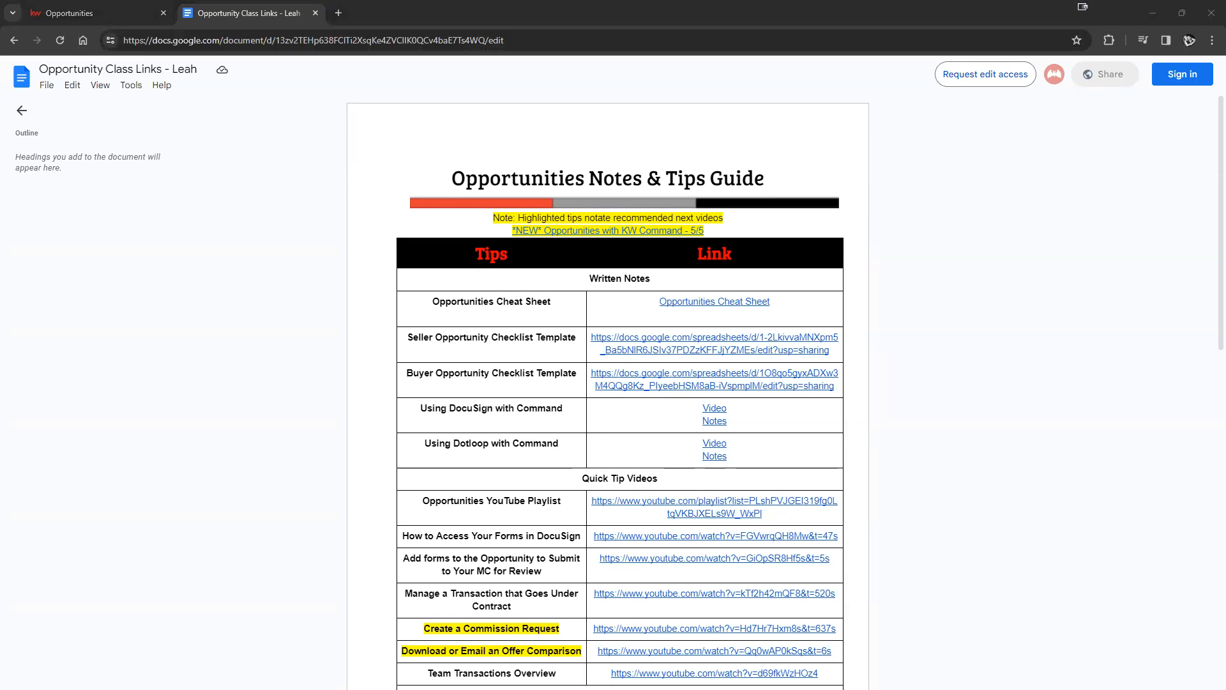
{"action": "left_click_drag", "start_coordinate": [408, 338], "coordinate": [560, 334]}
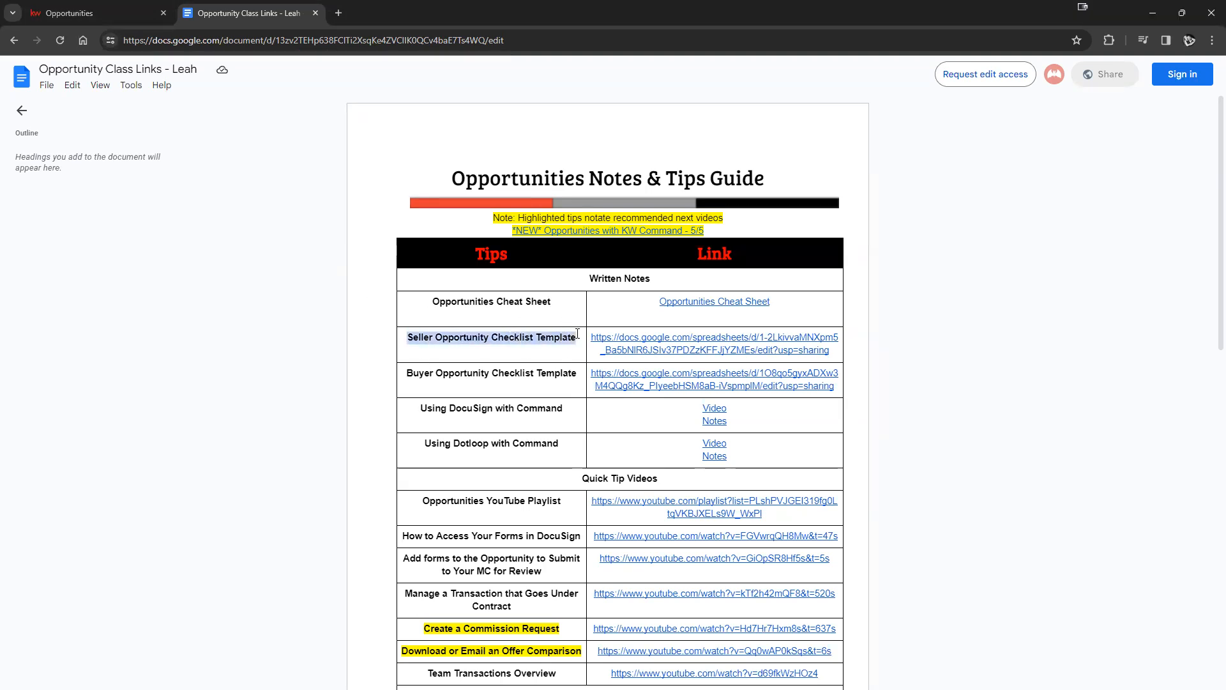
{"action": "left_click_drag", "start_coordinate": [406, 377], "coordinate": [573, 374]}
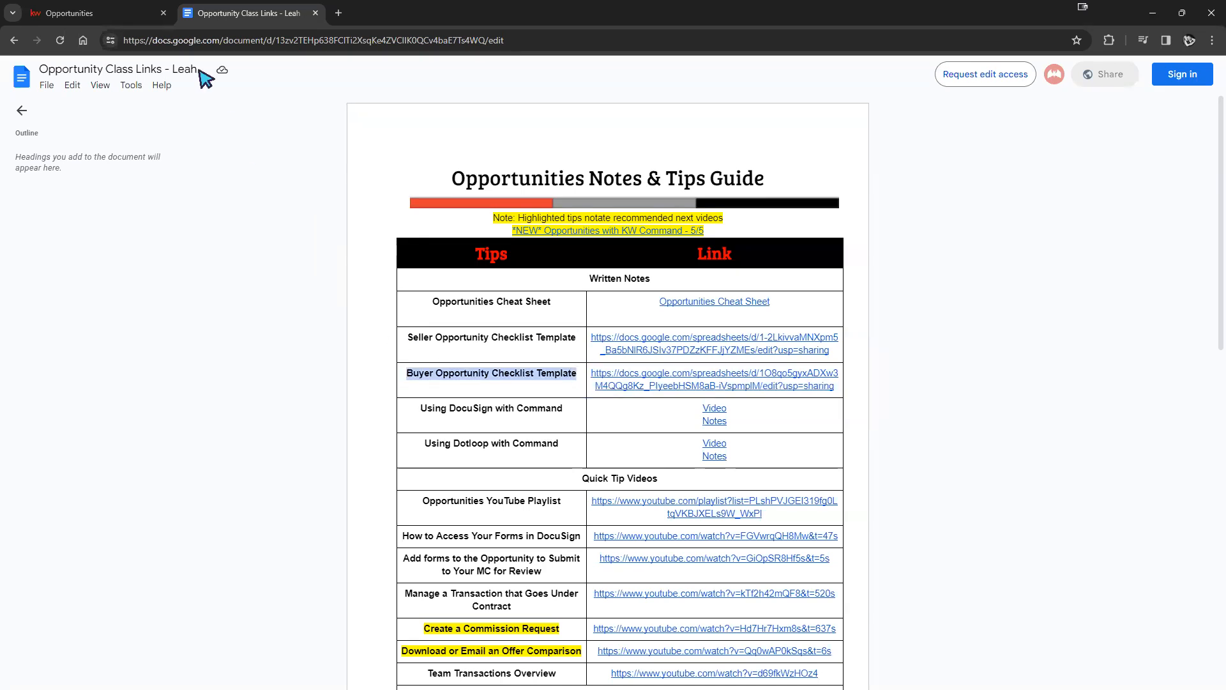
Switch back to KW Command and return from the Cultivate board to the agent's Opportunities overview
{"action": "left_click", "coordinate": [130, 15]}
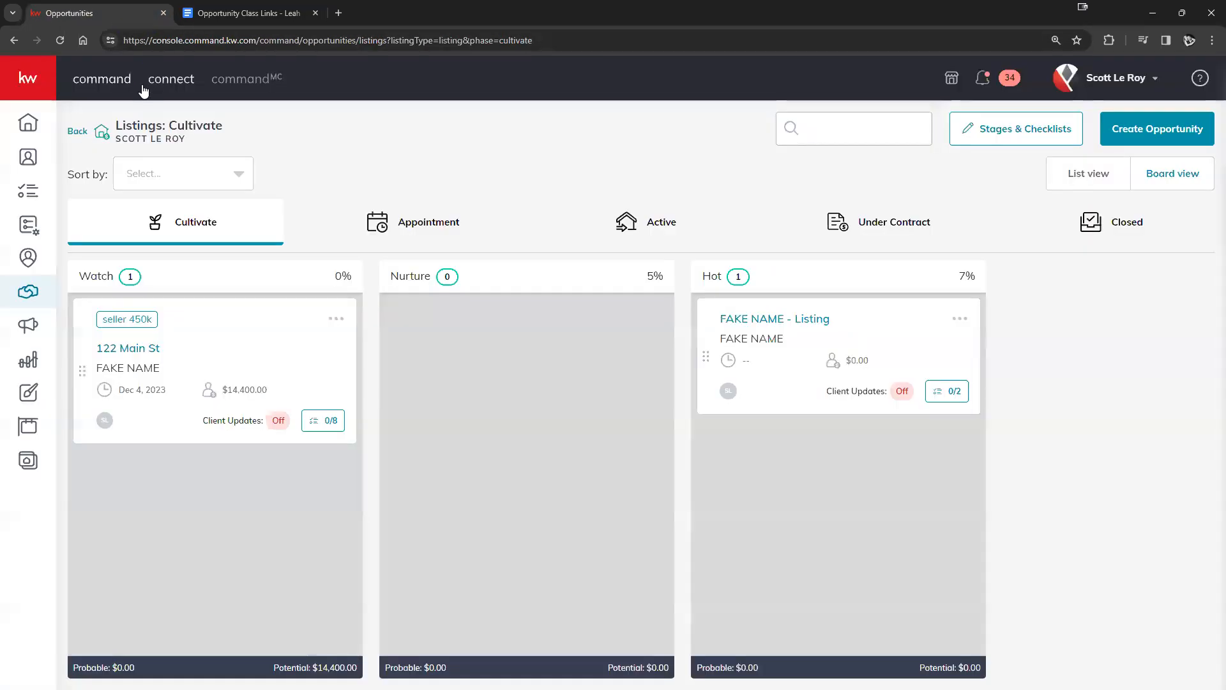
{"action": "left_click", "coordinate": [78, 131]}
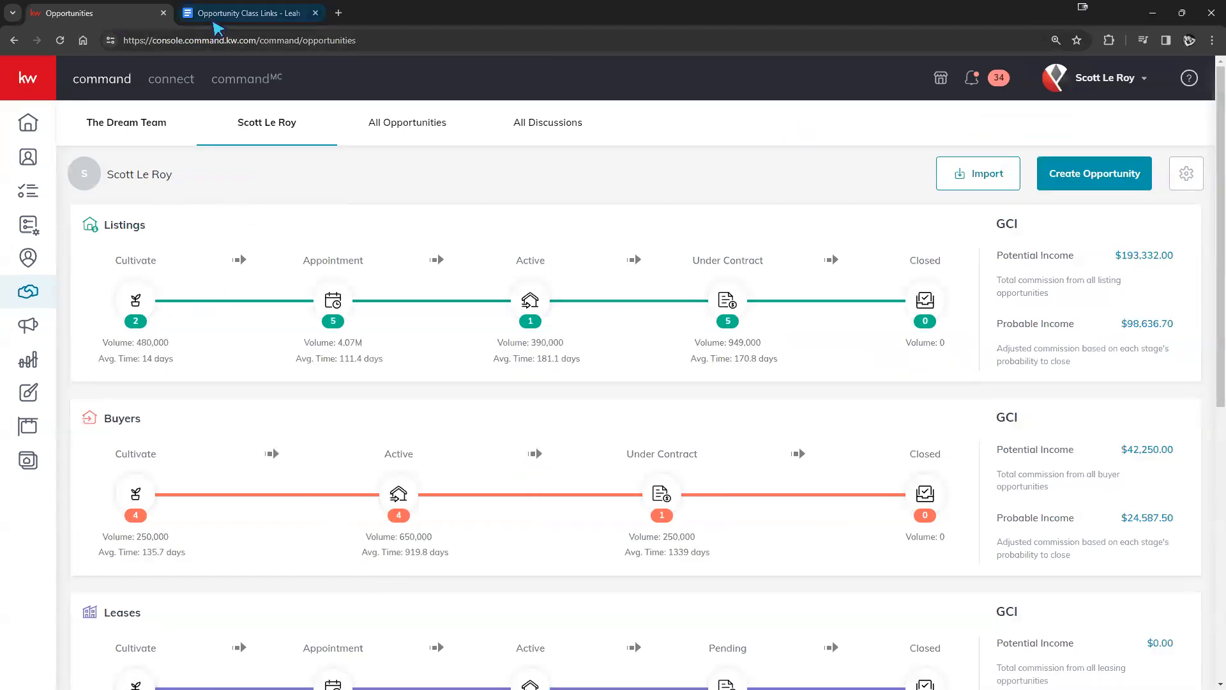
{"action": "left_click", "coordinate": [246, 12]}
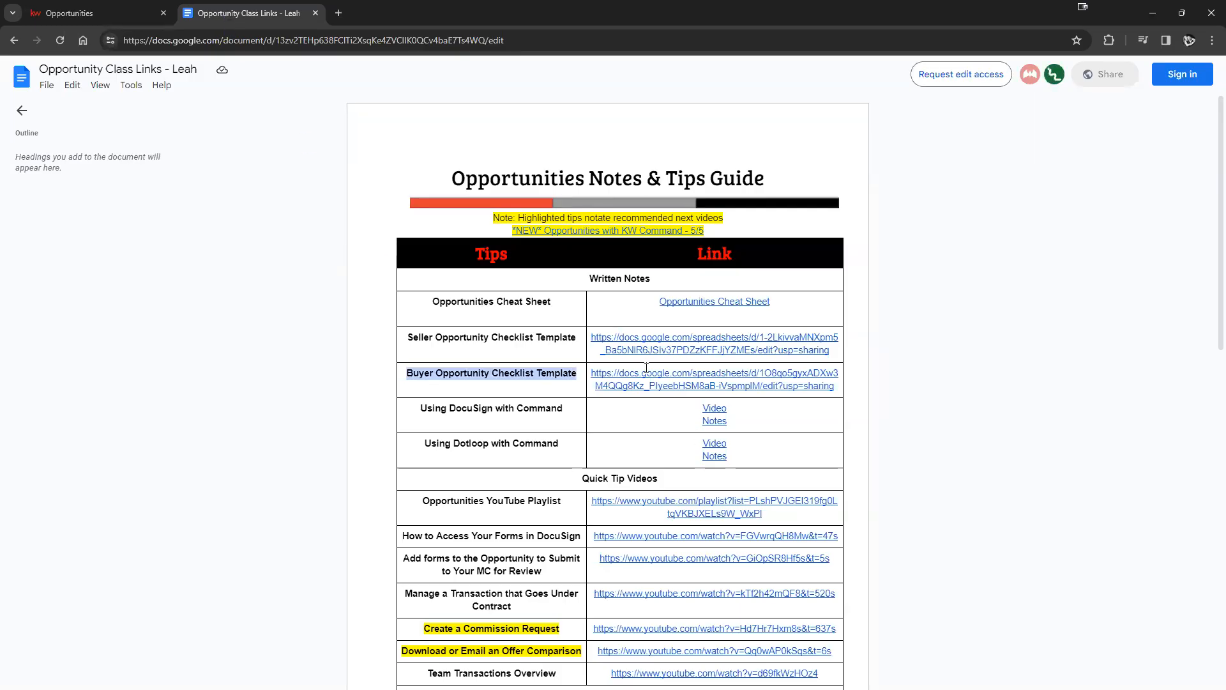
{"action": "left_click", "coordinate": [106, 13]}
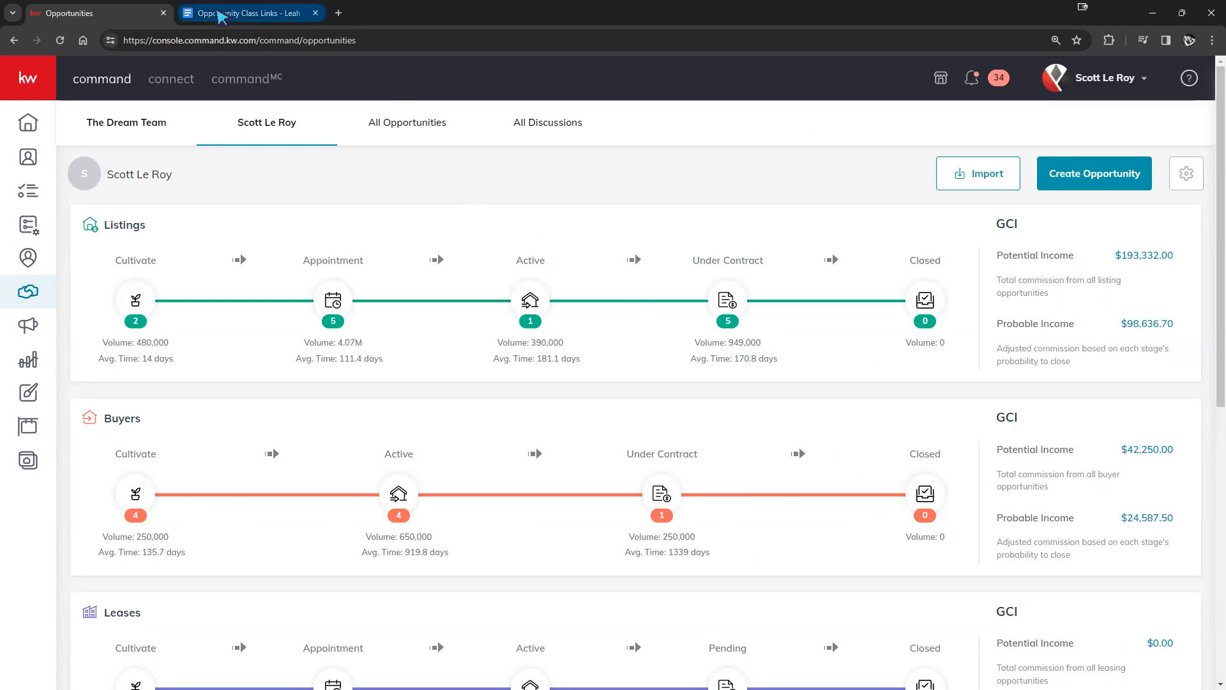
Open the Seller Opportunity Checklist Template spreadsheet from its link in the Google document, and switch back to KW Command's Opportunities overview
{"action": "left_click", "coordinate": [220, 13]}
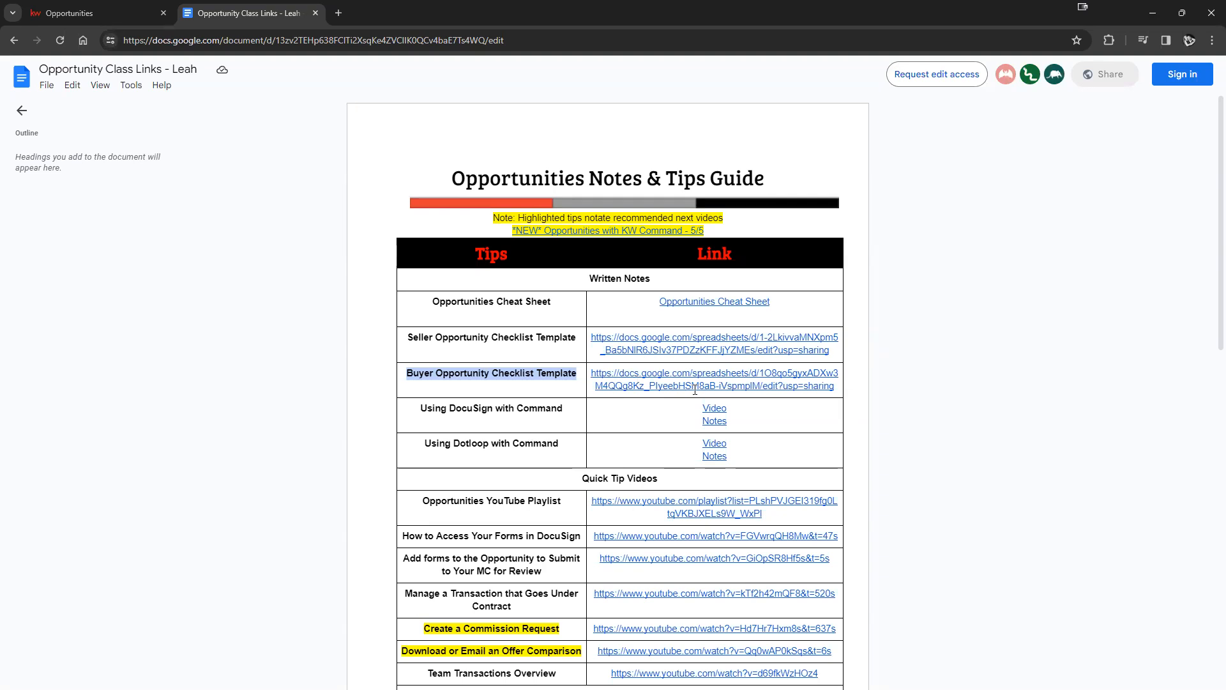
{"action": "double_click", "coordinate": [703, 336]}
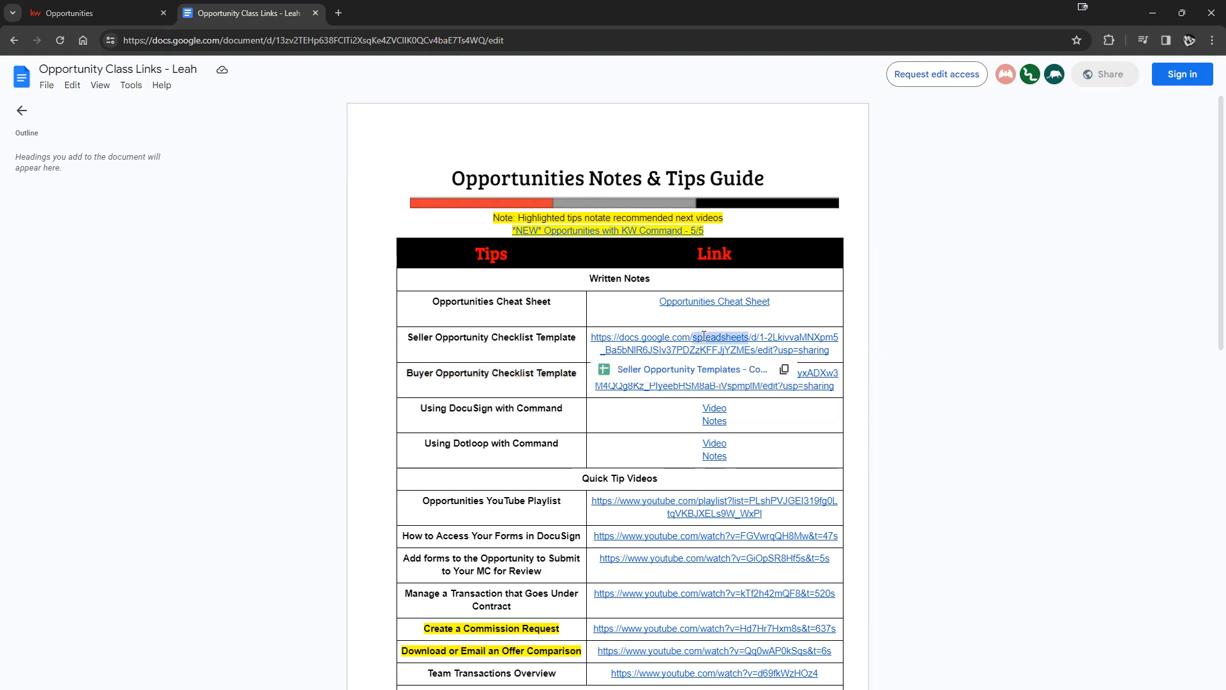
{"action": "left_click", "coordinate": [722, 372]}
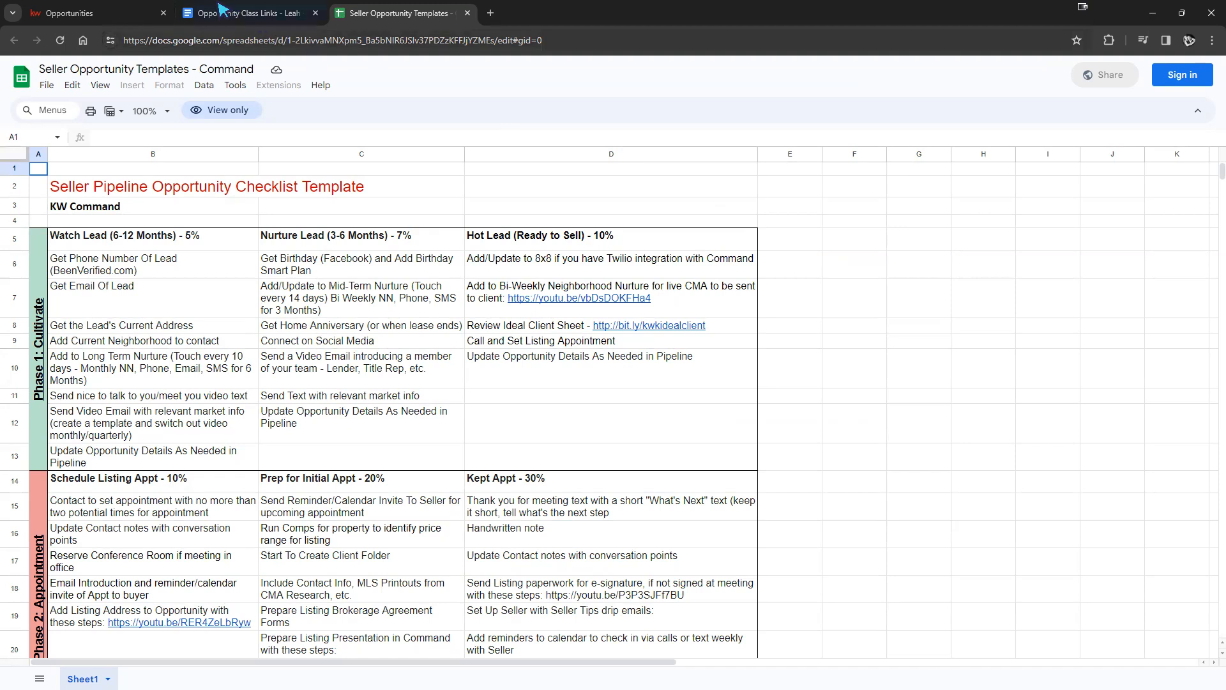
{"action": "left_click", "coordinate": [236, 18]}
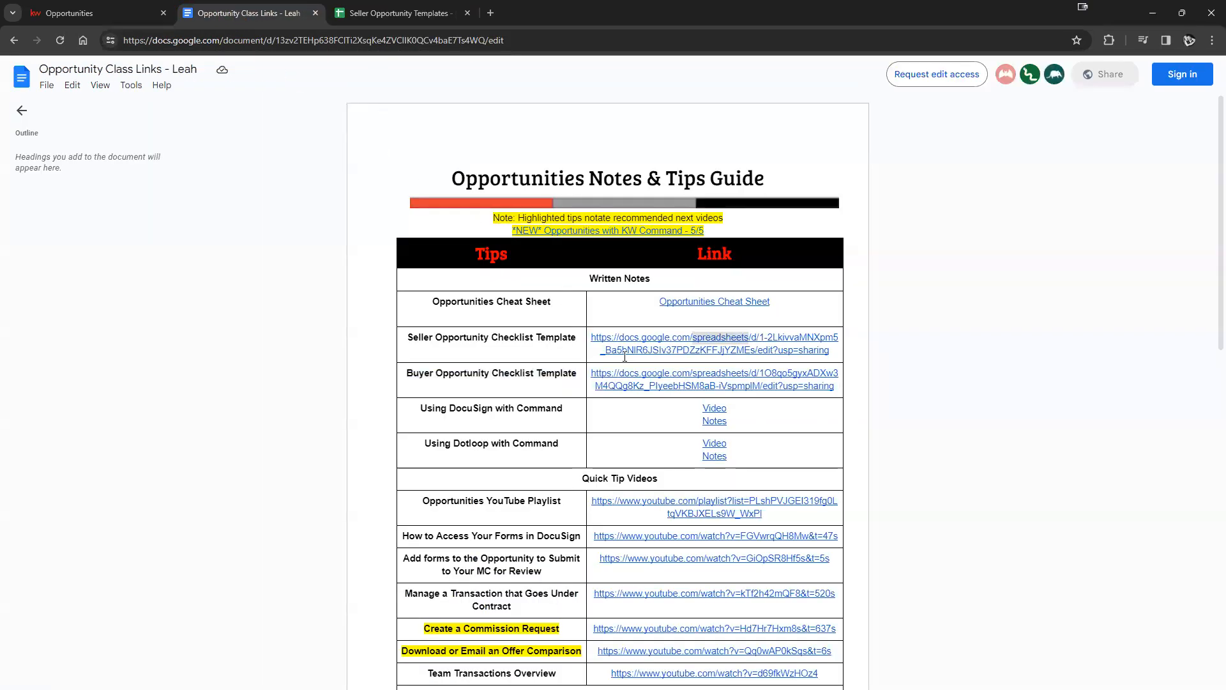
{"action": "left_click", "coordinate": [77, 12]}
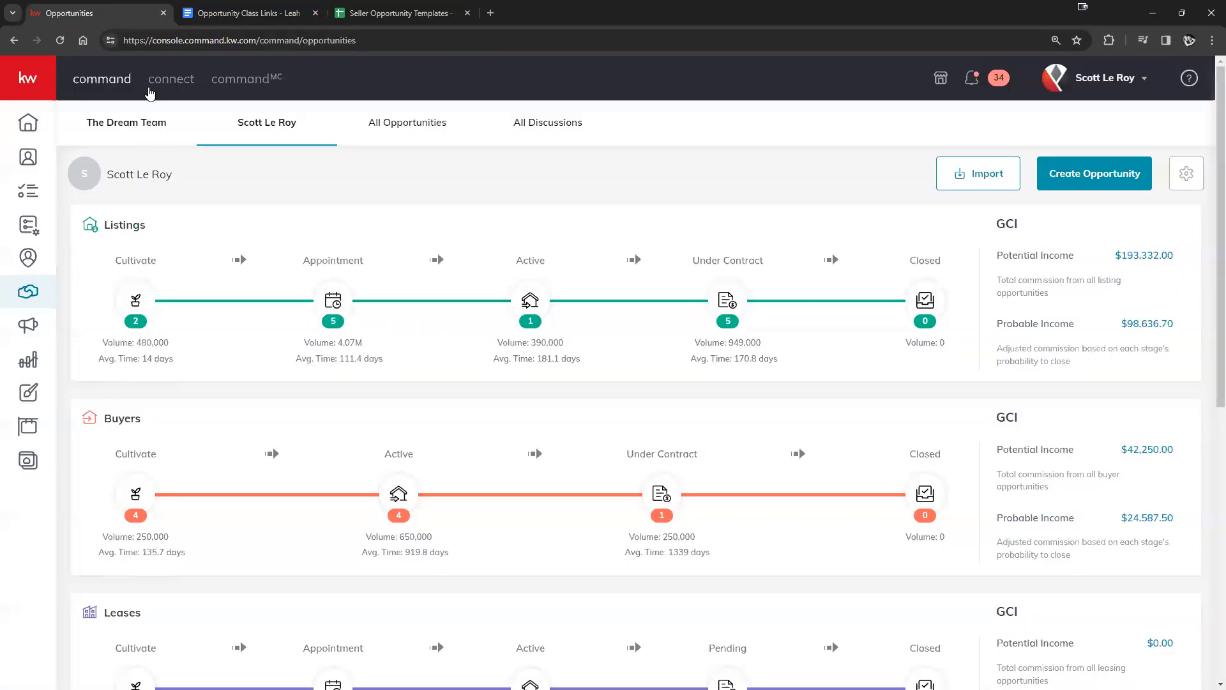
Open the Listings Cultivate board and compare its stages with the Watch, Nurture and Hot Lead headings in the seller template spreadsheet
{"action": "left_click", "coordinate": [137, 300]}
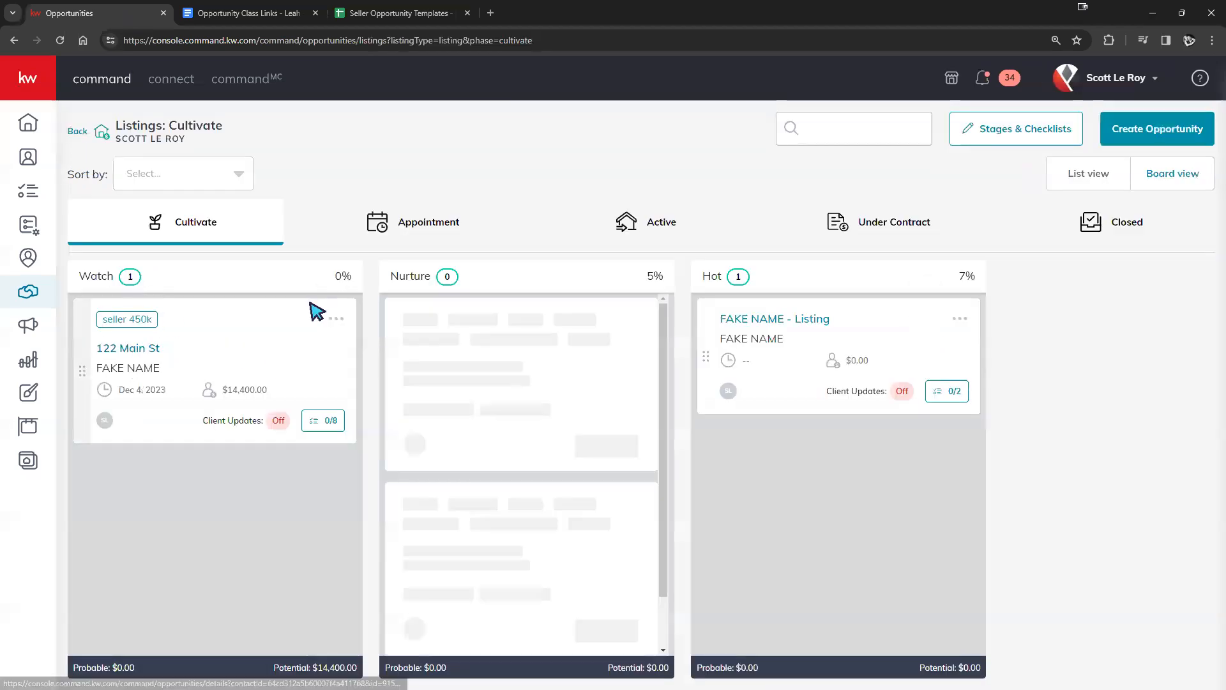
{"action": "left_click", "coordinate": [402, 18]}
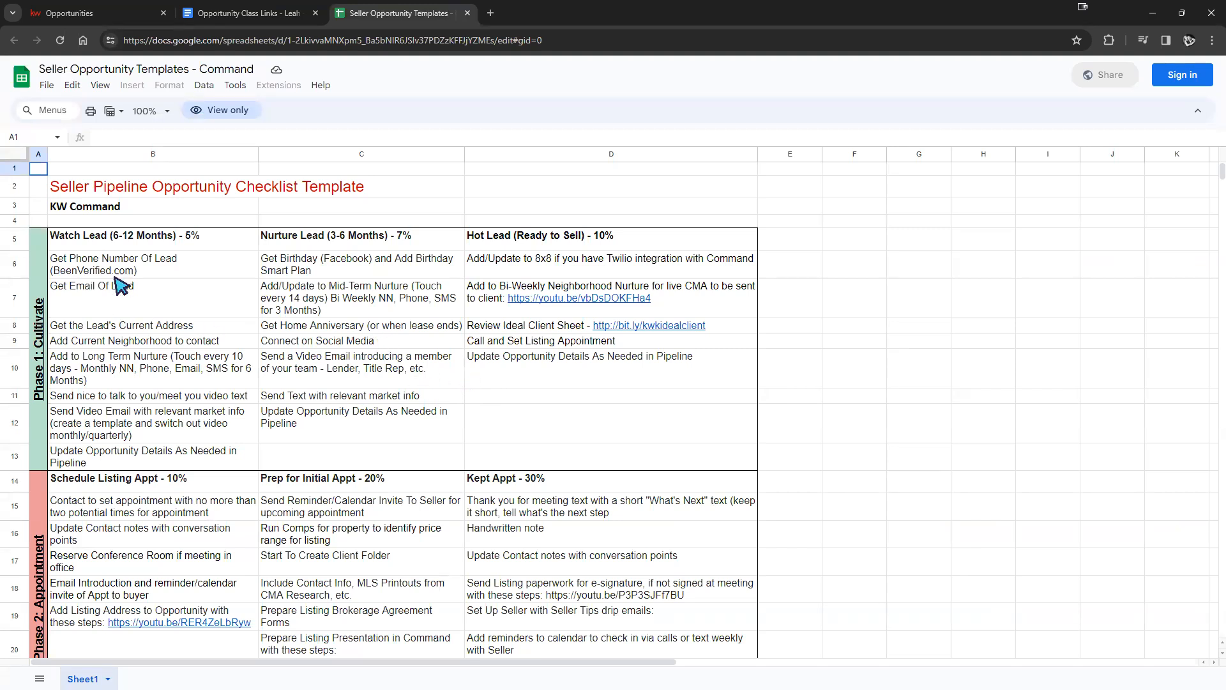
{"action": "left_click", "coordinate": [64, 241]}
{"action": "left_click", "coordinate": [284, 241]}
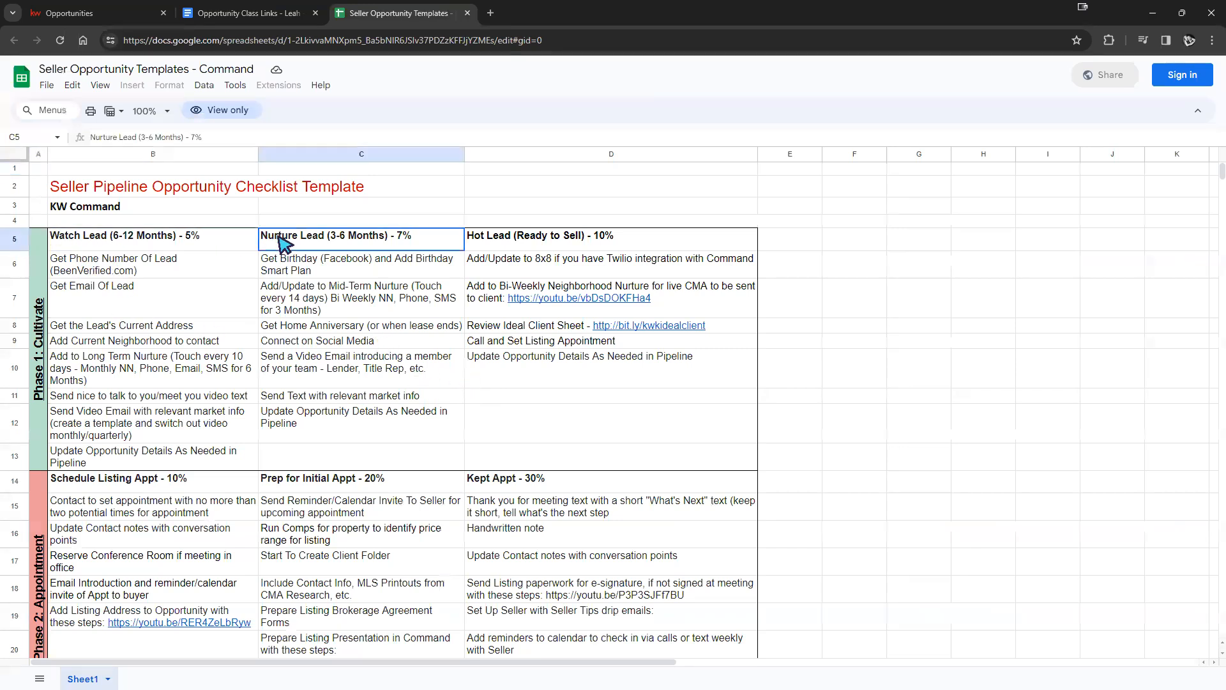
{"action": "left_click", "coordinate": [521, 233]}
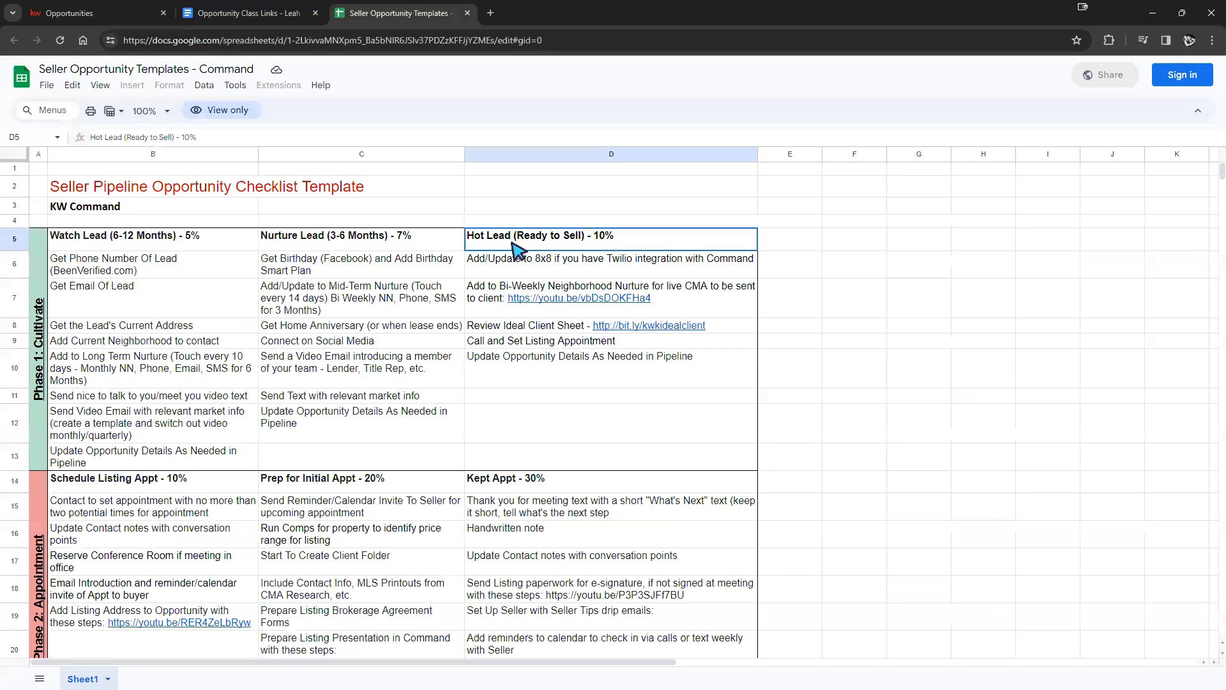
{"action": "left_click", "coordinate": [85, 19]}
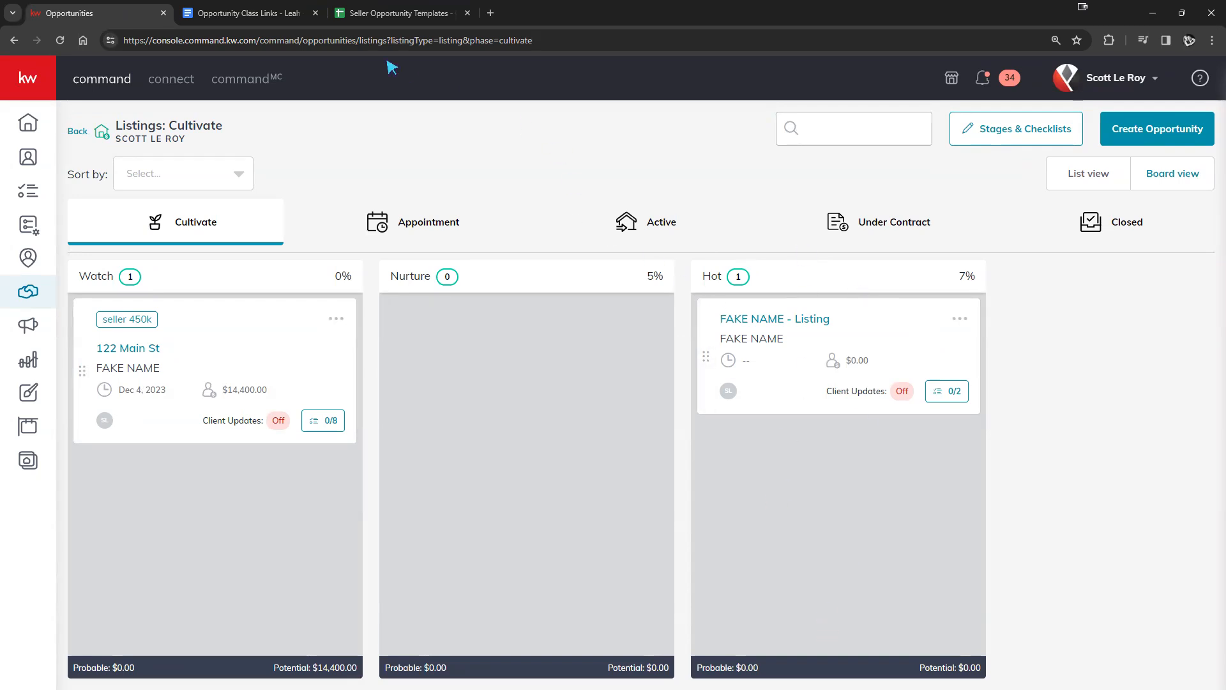
Place the seller template spreadsheet beside KW Command and read its Watch Lead tasks, from getting the phone number to updating opportunity details
{"action": "left_click_drag", "start_coordinate": [392, 15], "coordinate": [240, 14]}
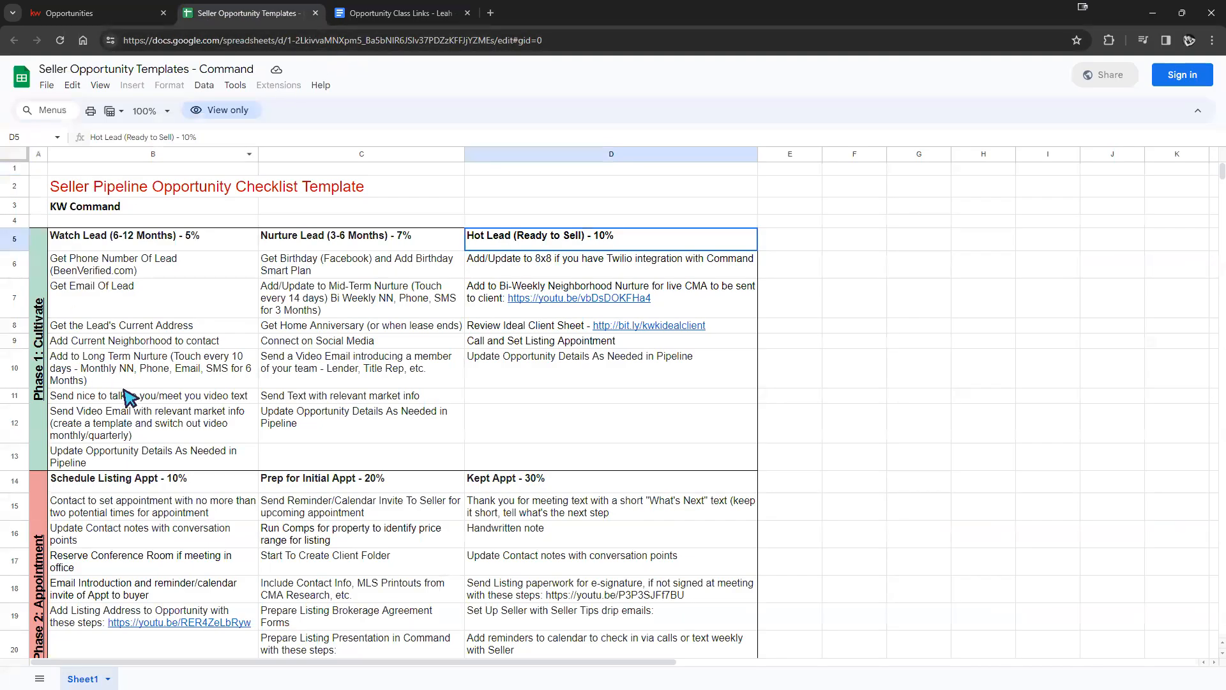
{"action": "left_click", "coordinate": [66, 266]}
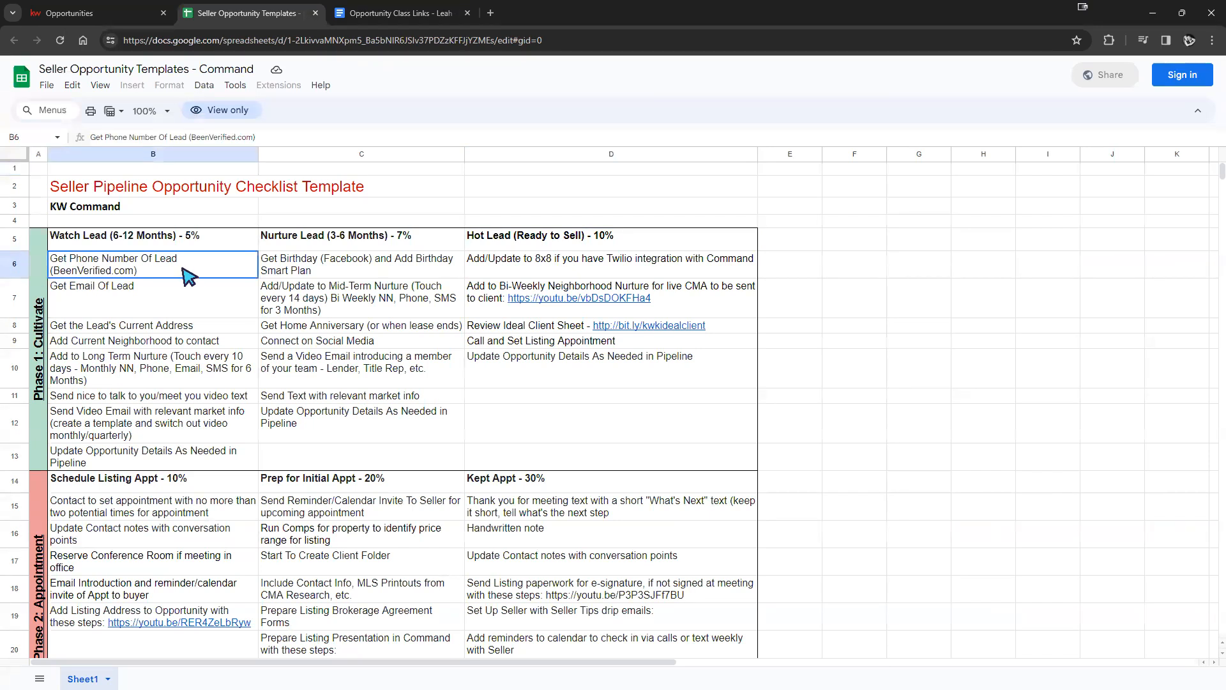
{"action": "left_click", "coordinate": [96, 304]}
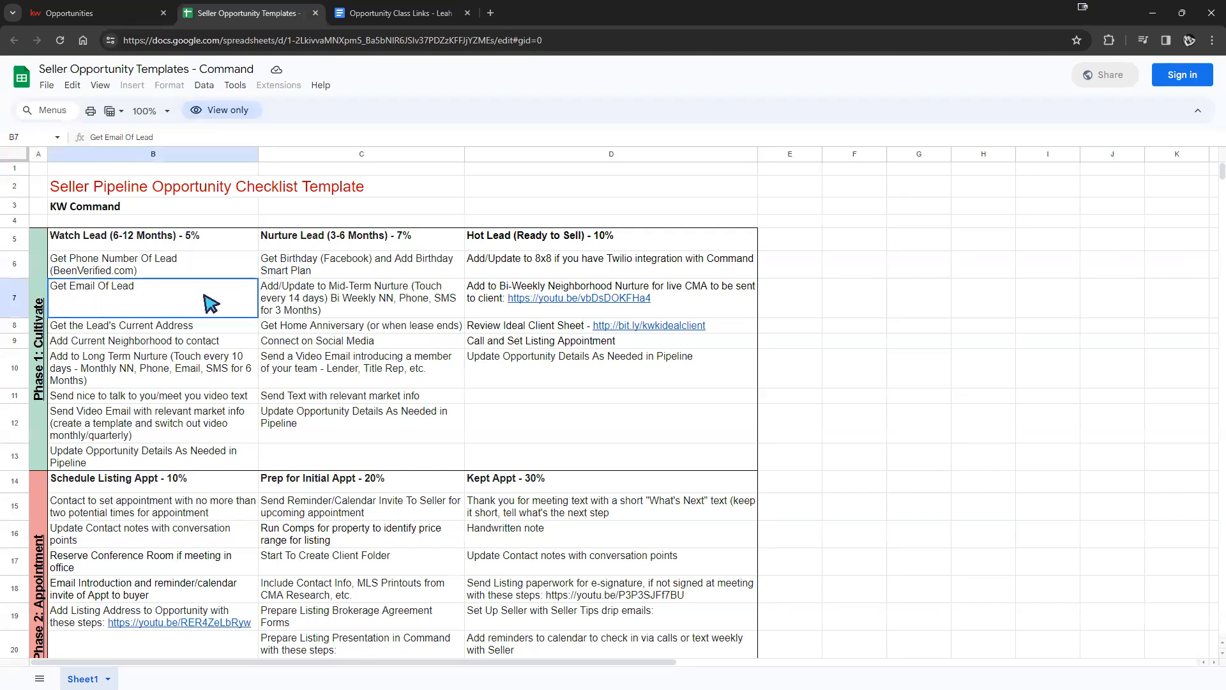
{"action": "left_click", "coordinate": [71, 327]}
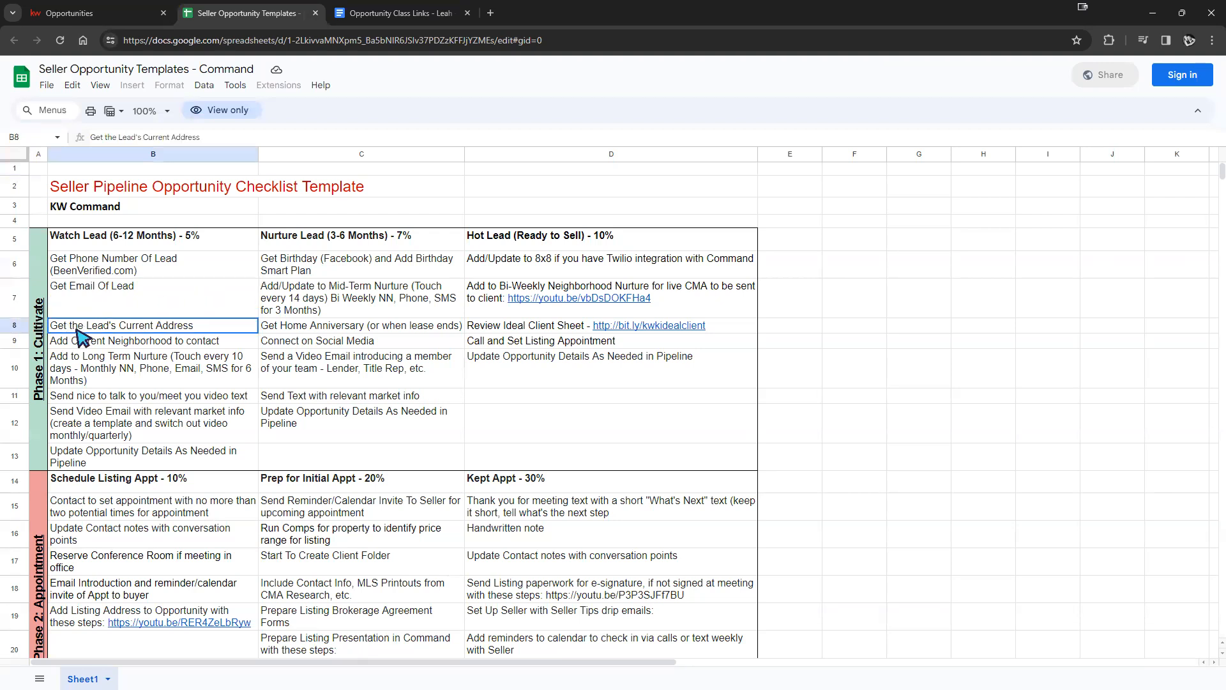
{"action": "left_click", "coordinate": [198, 345]}
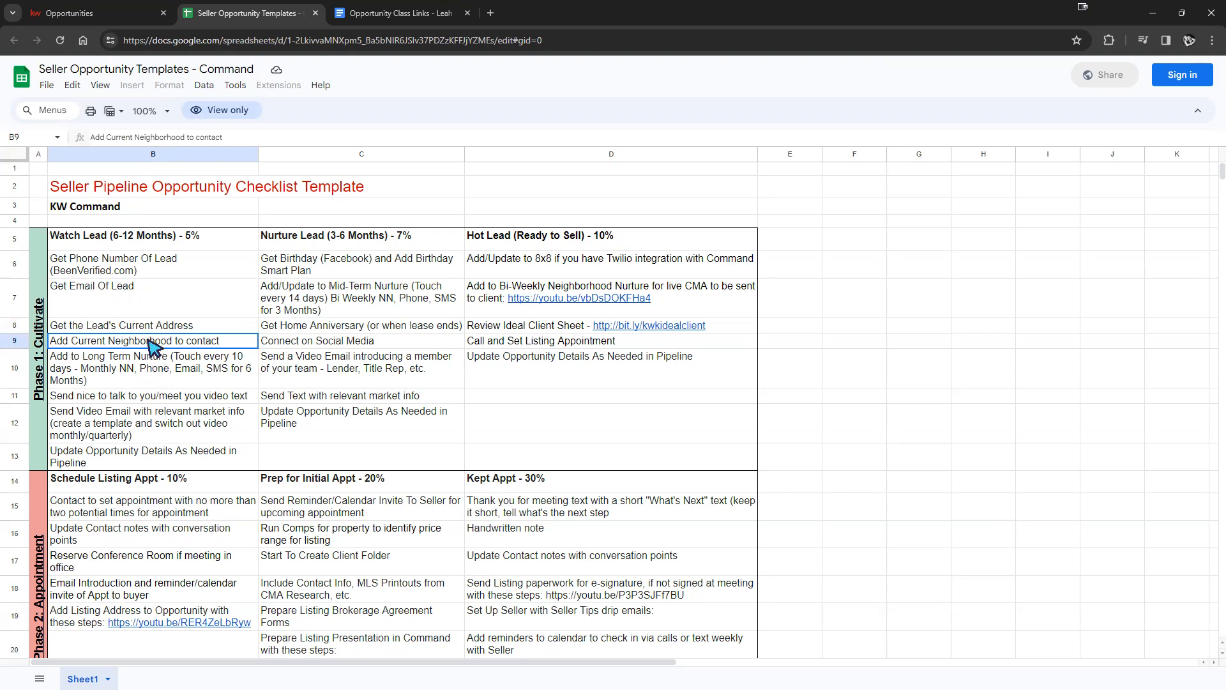
{"action": "left_click", "coordinate": [95, 367]}
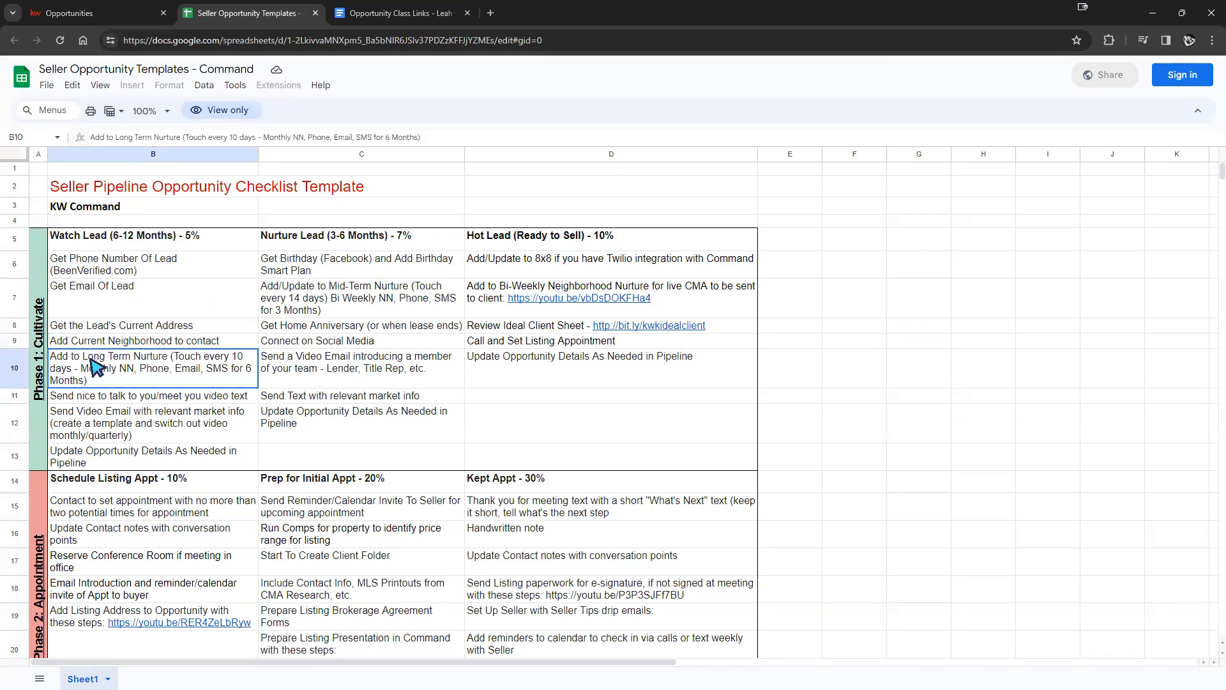
{"action": "left_click", "coordinate": [96, 398]}
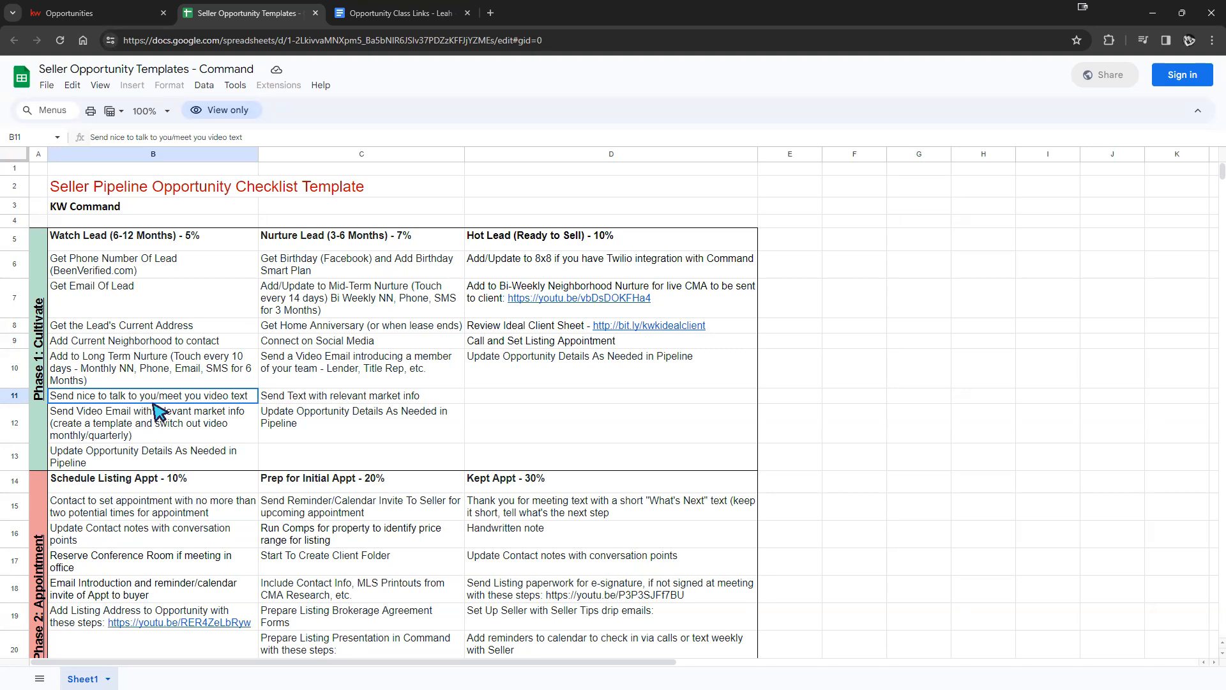
{"action": "left_click", "coordinate": [124, 427]}
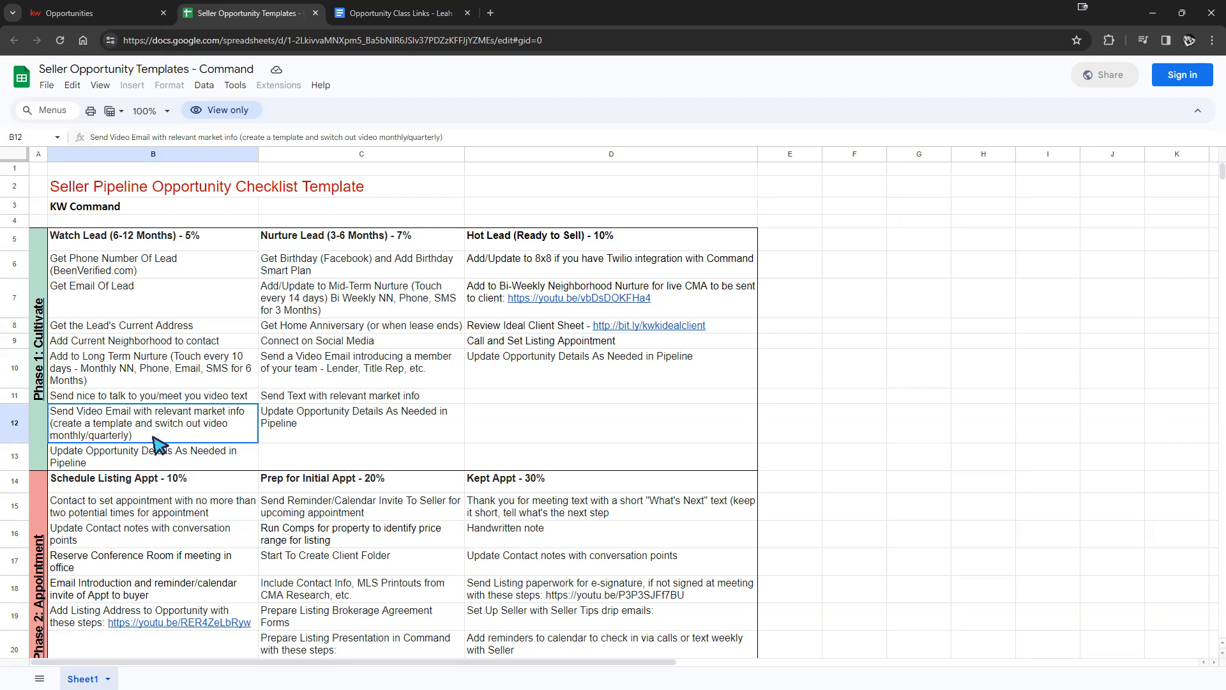
{"action": "left_click", "coordinate": [153, 464]}
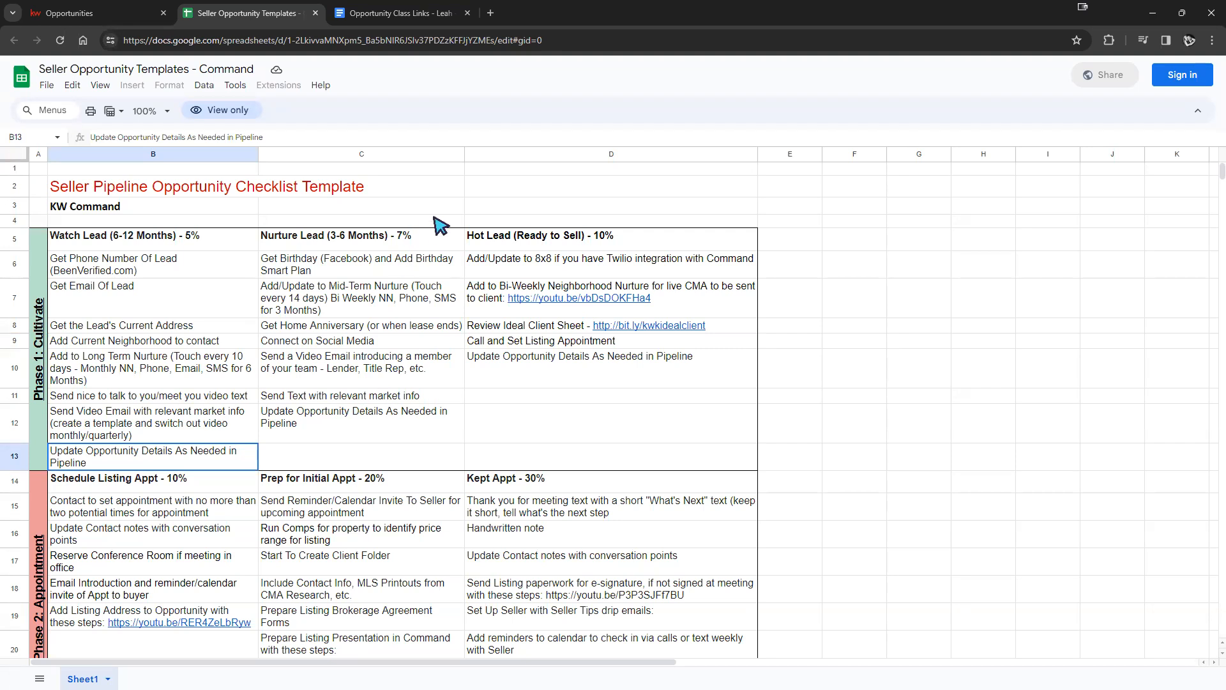
Go through the Phase 1 Watch Lead tasks once more, one cell at a time in rows 6 to 13
{"action": "left_click", "coordinate": [178, 274]}
{"action": "left_click", "coordinate": [178, 294]}
{"action": "left_click", "coordinate": [161, 325]}
{"action": "left_click", "coordinate": [149, 340]}
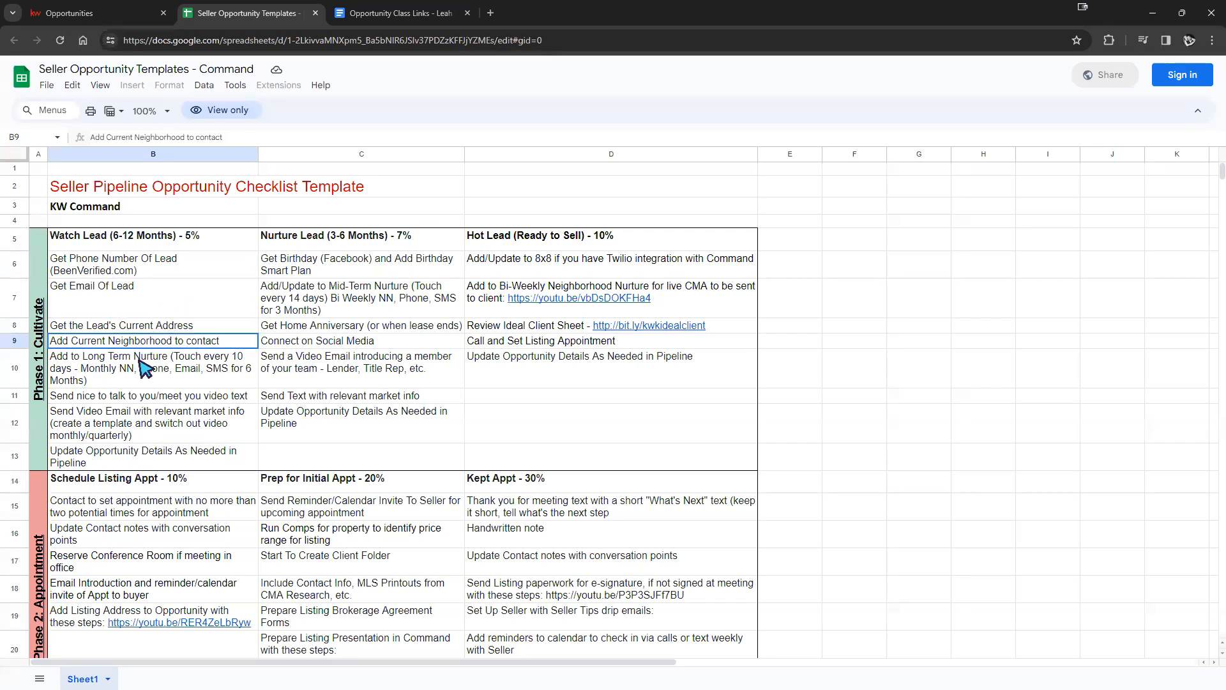
{"action": "left_click", "coordinate": [144, 367]}
{"action": "left_click", "coordinate": [152, 397]}
{"action": "left_click", "coordinate": [159, 416]}
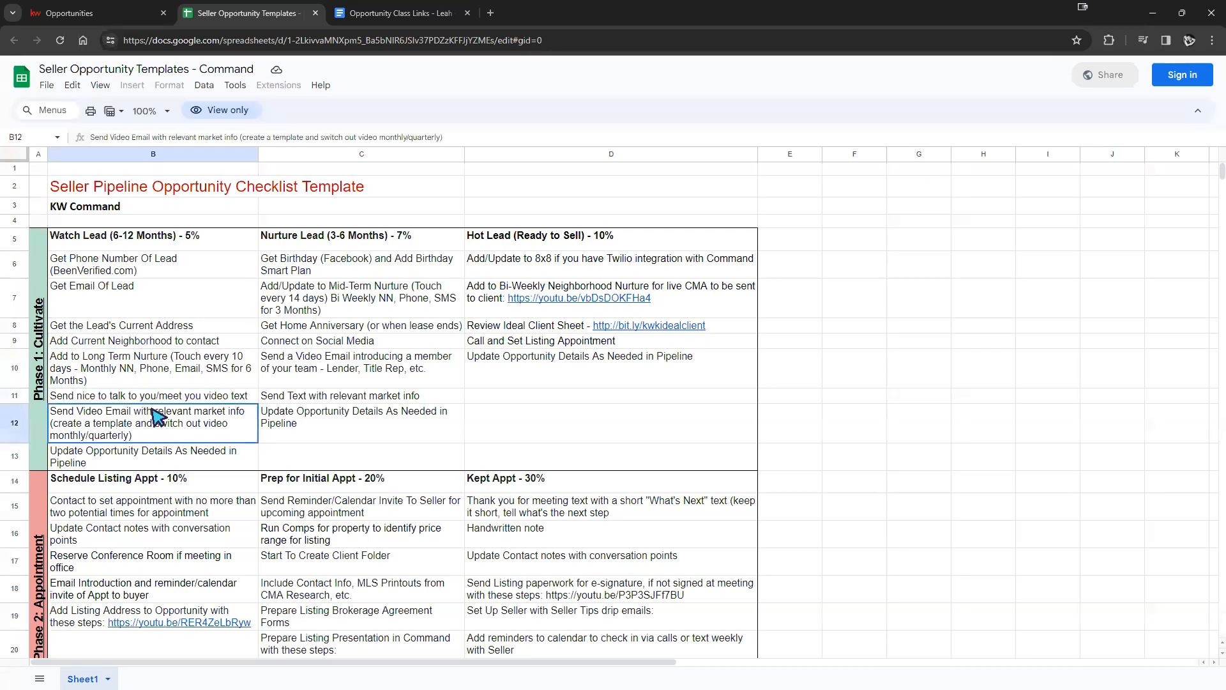
{"action": "left_click", "coordinate": [147, 456]}
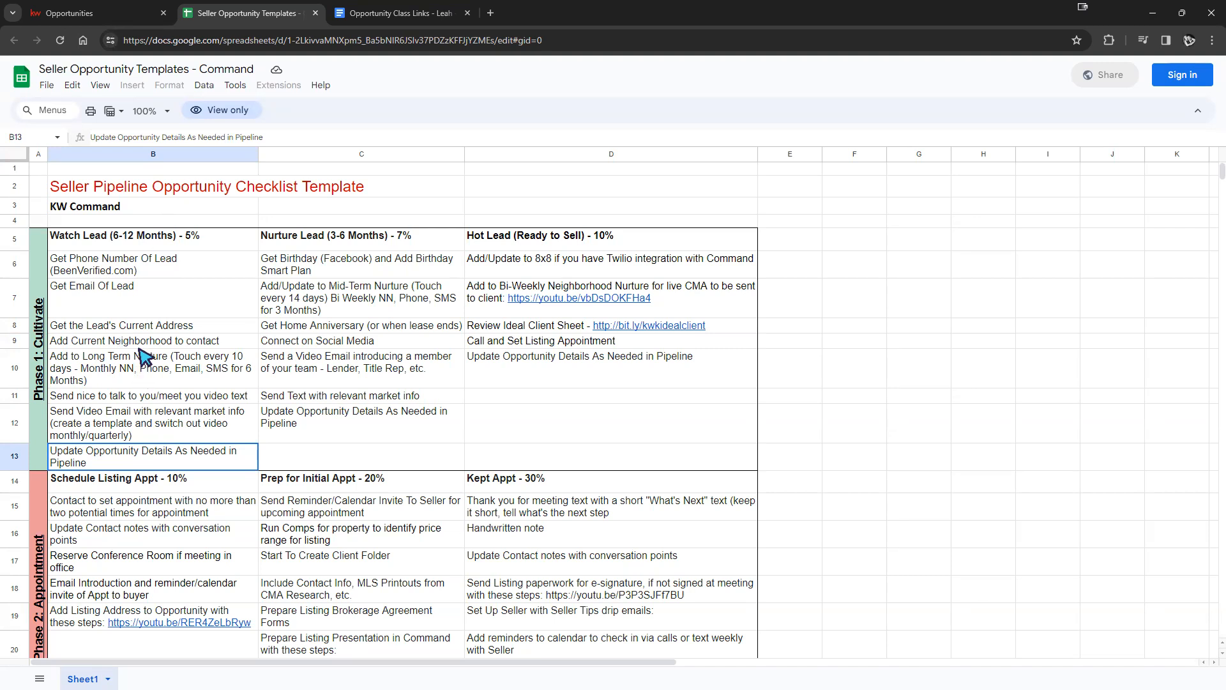
Examine the Nurture Lead and Hot Lead tasks in Phase 1, previewing the linked neighborhood nurture video and ideal client sheet
{"action": "left_click", "coordinate": [277, 236]}
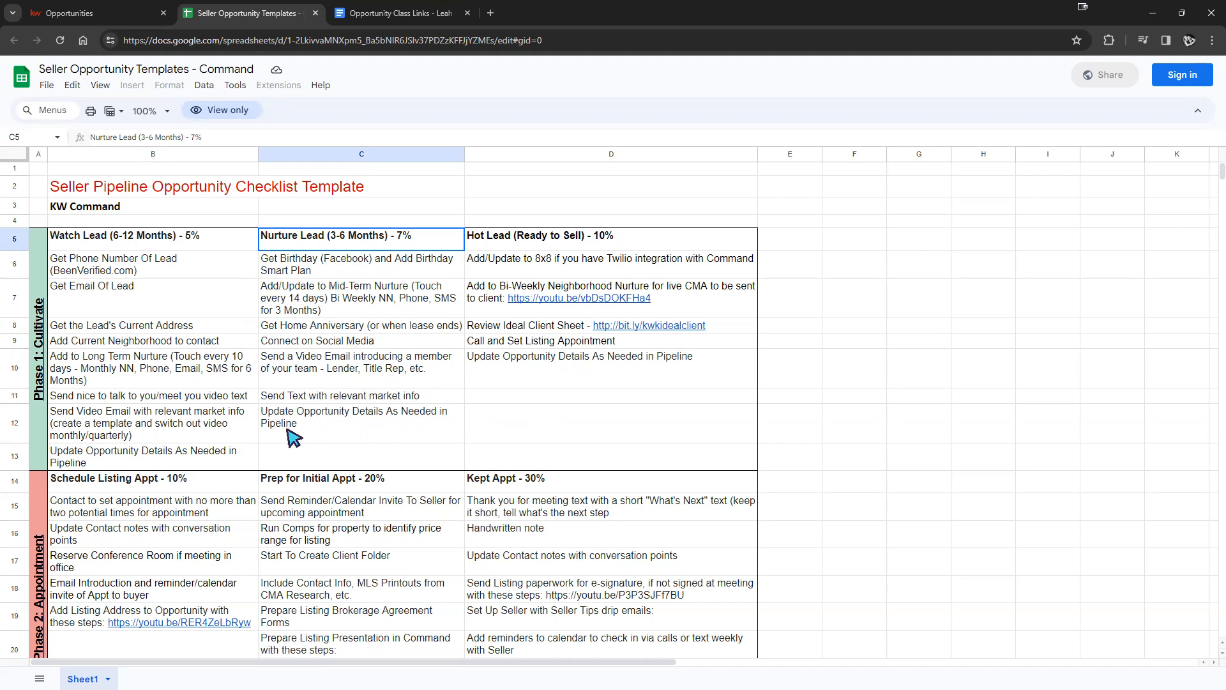
{"action": "left_click", "coordinate": [229, 427]}
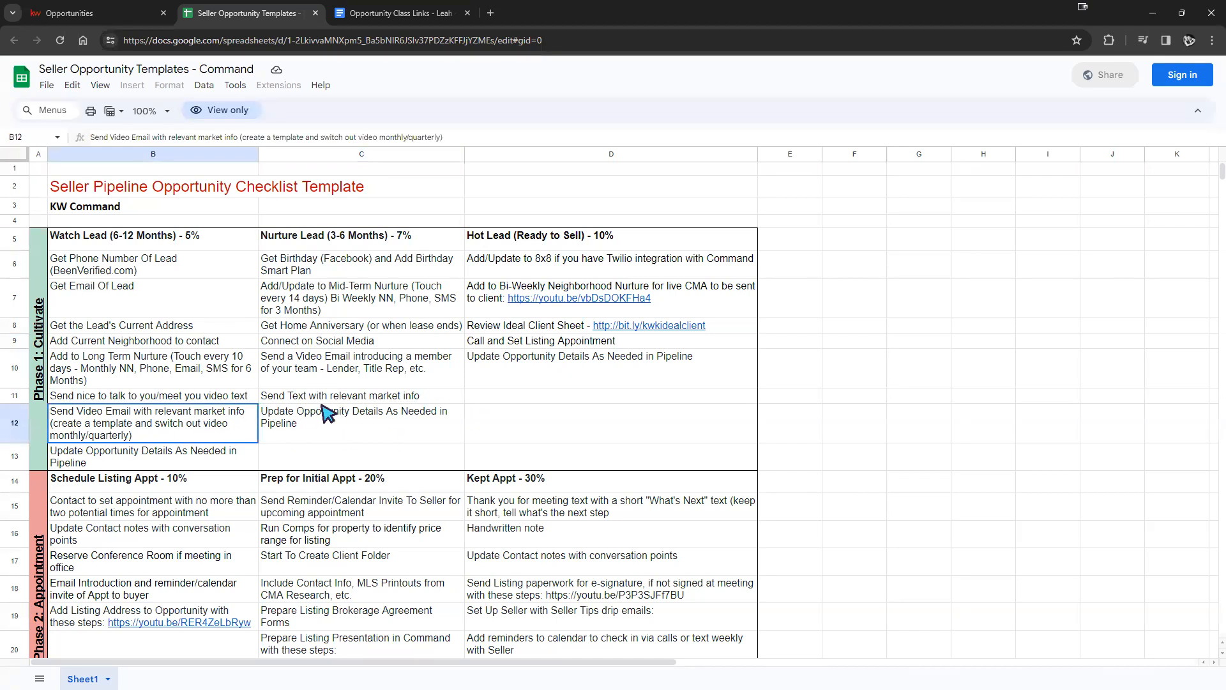
{"action": "left_click", "coordinate": [342, 394]}
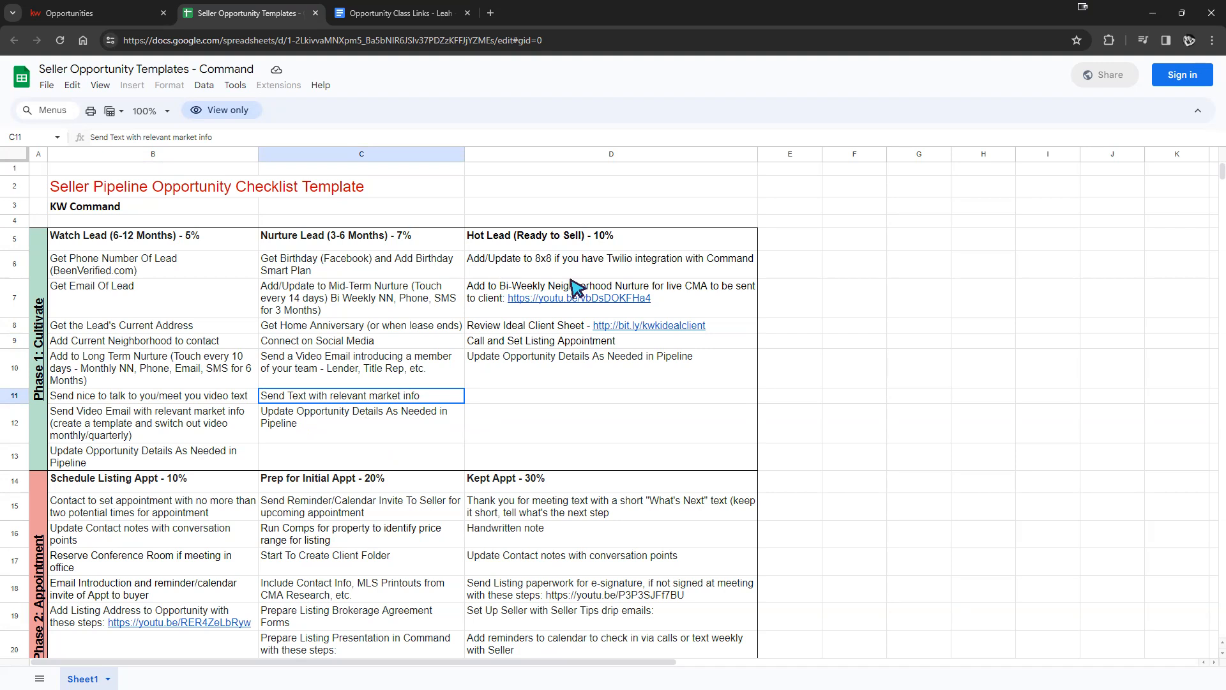
{"action": "mouse_move", "coordinate": [574, 297]}
{"action": "left_click", "coordinate": [879, 325]}
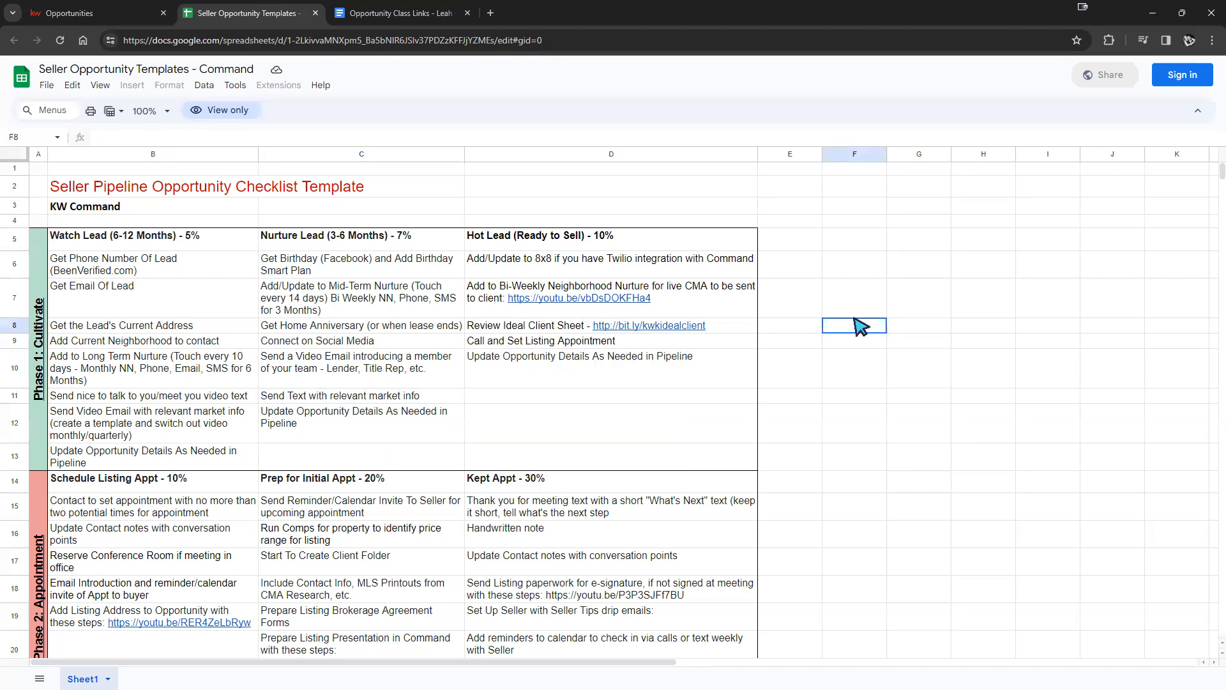
{"action": "mouse_move", "coordinate": [501, 297]}
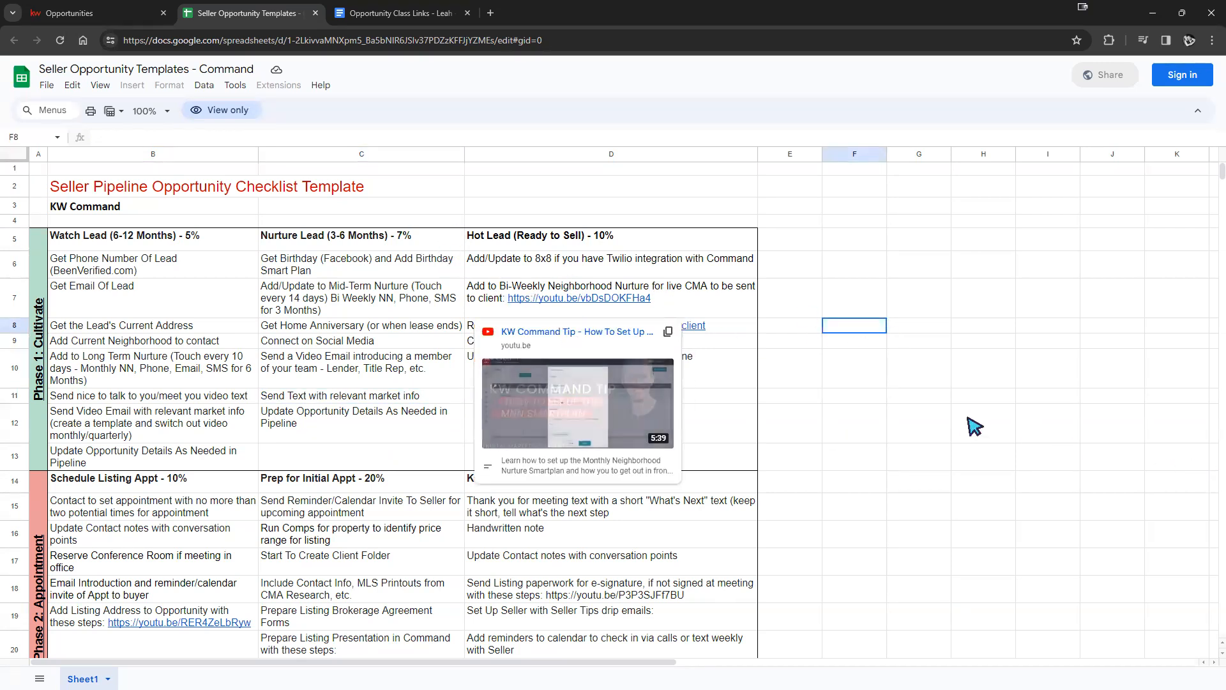
{"action": "left_click", "coordinate": [968, 419]}
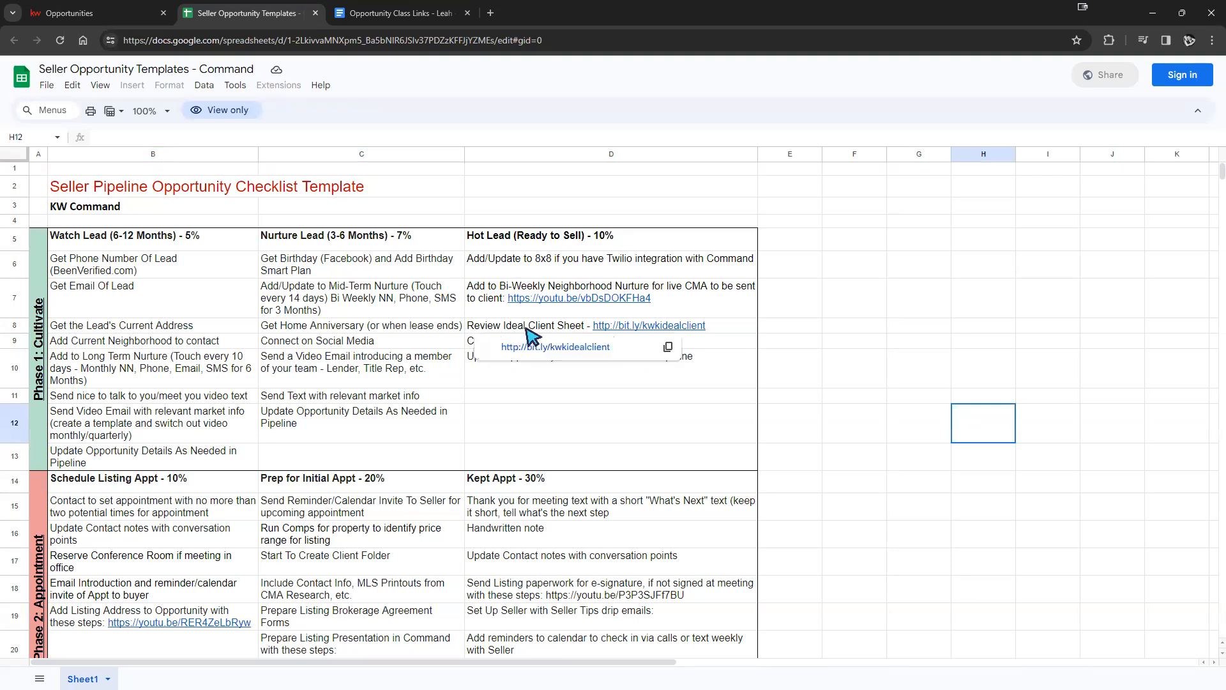
{"action": "left_click", "coordinate": [844, 400]}
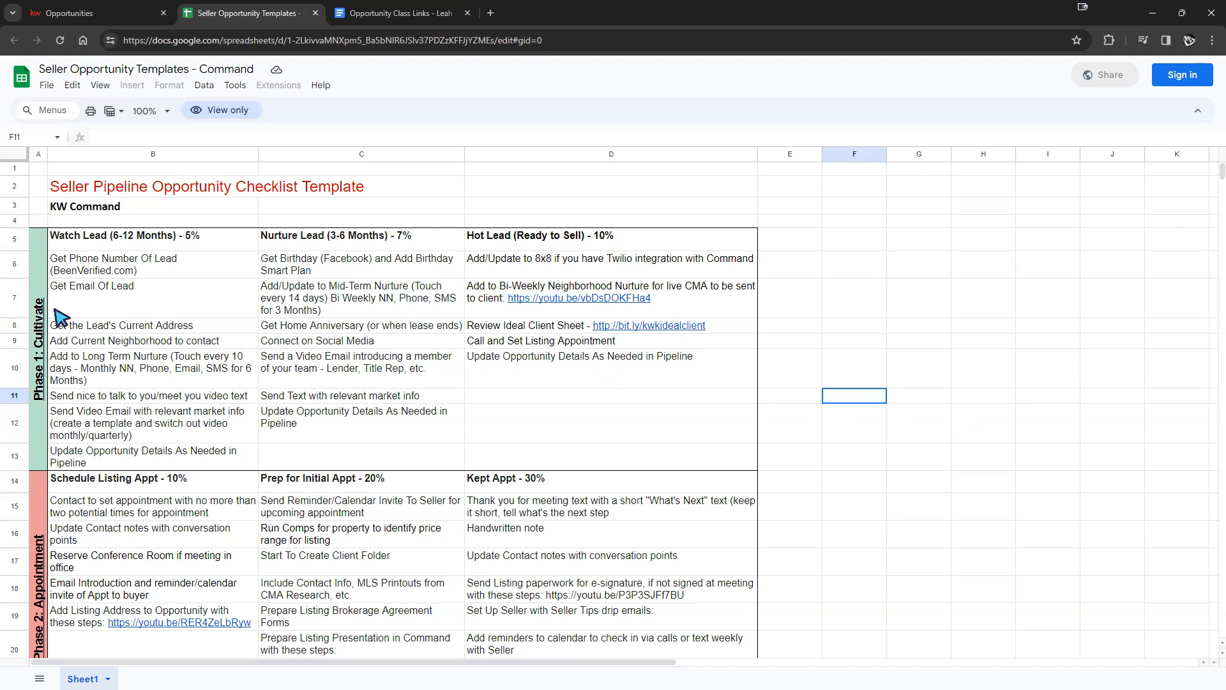
Look through all five phases of the seller checklist template, from Cultivate to Closed, examining the stages and tasks in each
{"action": "scroll", "coordinate": [734, 319], "scroll_direction": "down", "scroll_amount": 1}
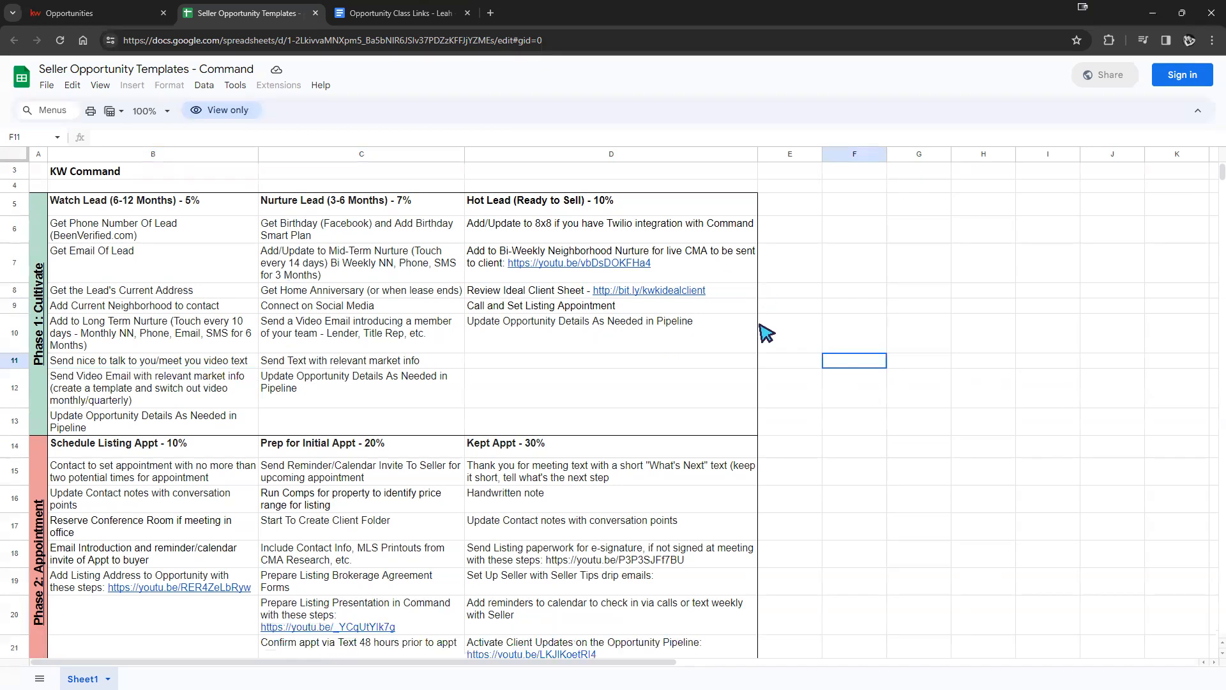
{"action": "scroll", "coordinate": [745, 337], "scroll_direction": "up", "scroll_amount": 1}
{"action": "scroll", "coordinate": [741, 342], "scroll_direction": "down", "scroll_amount": 2}
{"action": "scroll", "coordinate": [740, 342], "scroll_direction": "up", "scroll_amount": 2}
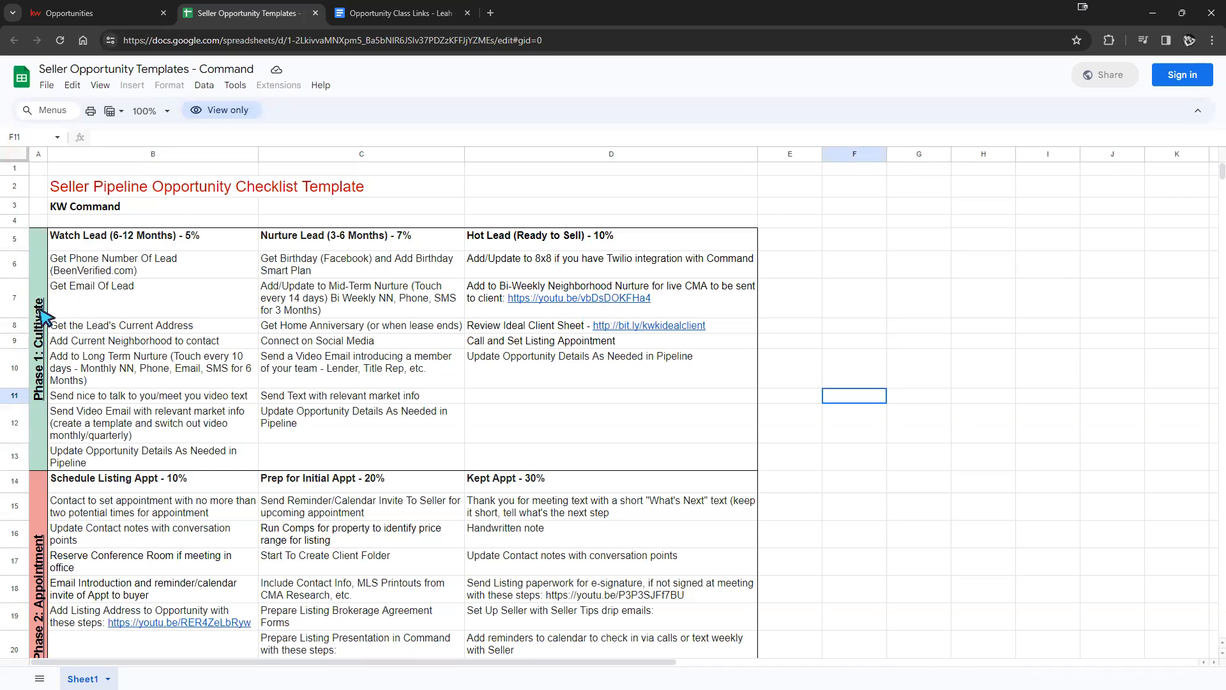
{"action": "scroll", "coordinate": [25, 326], "scroll_direction": "down", "scroll_amount": 5}
{"action": "scroll", "coordinate": [35, 345], "scroll_direction": "down", "scroll_amount": 1}
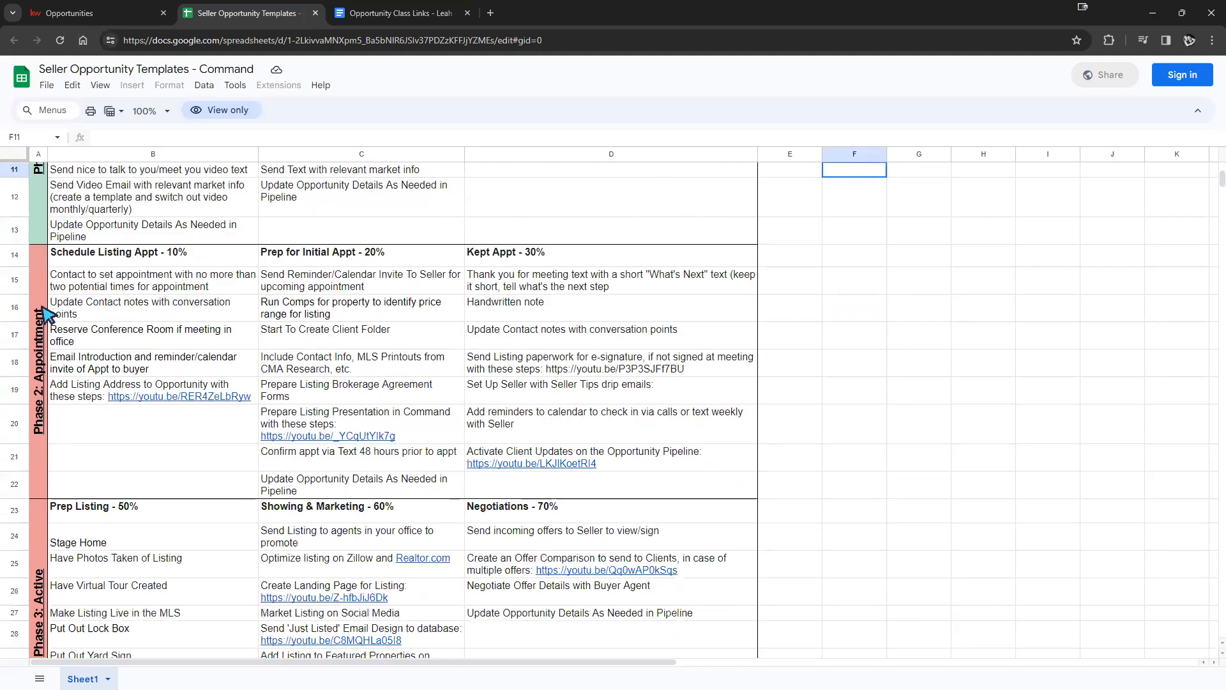
{"action": "scroll", "coordinate": [42, 377], "scroll_direction": "down", "scroll_amount": 3}
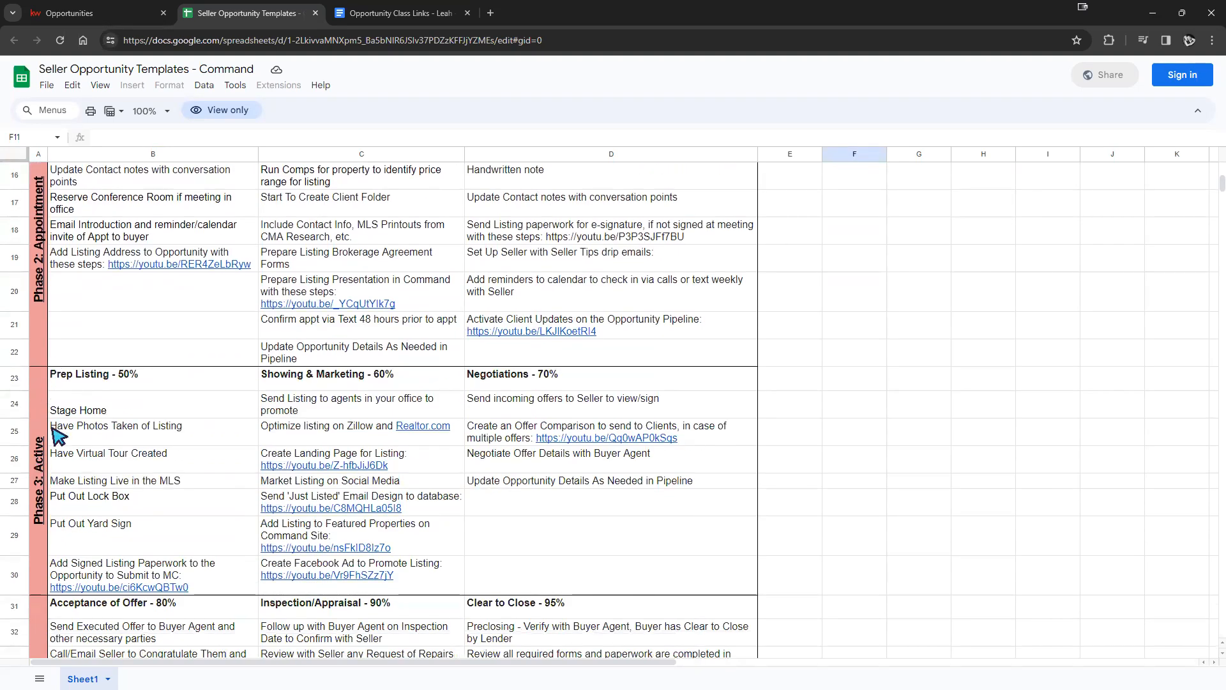
{"action": "scroll", "coordinate": [55, 437], "scroll_direction": "down", "scroll_amount": 6}
{"action": "scroll", "coordinate": [51, 357], "scroll_direction": "down", "scroll_amount": 6}
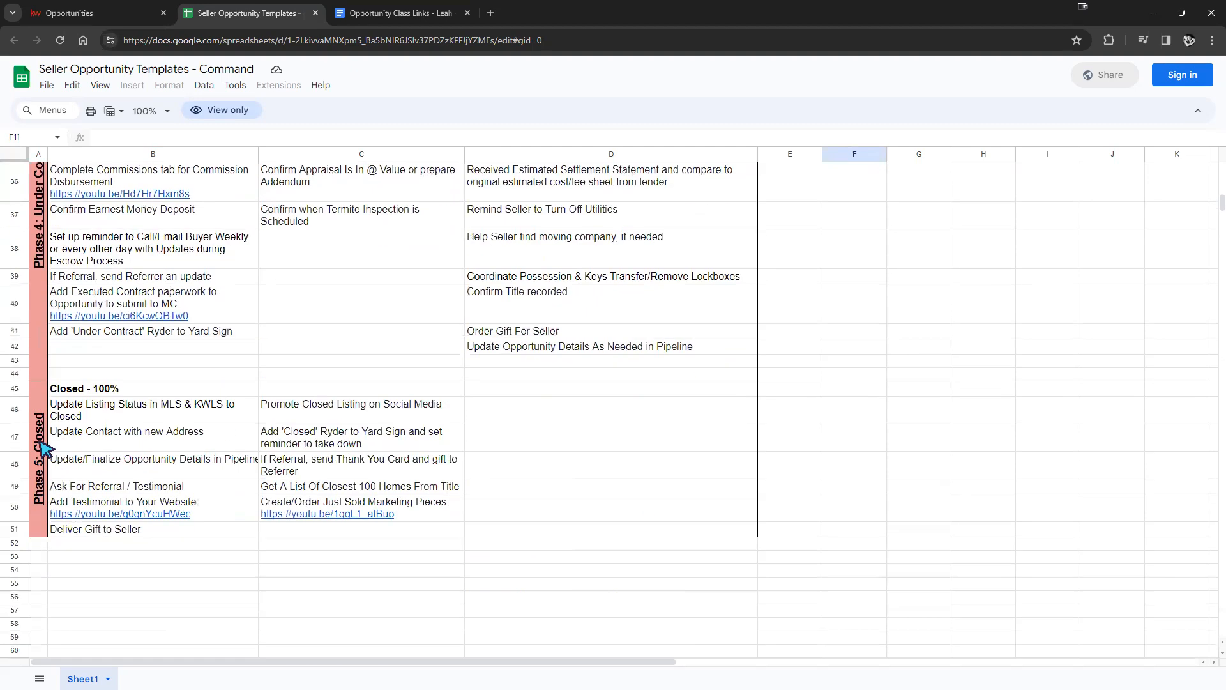
{"action": "scroll", "coordinate": [56, 377], "scroll_direction": "up", "scroll_amount": 2}
{"action": "scroll", "coordinate": [57, 377], "scroll_direction": "up", "scroll_amount": 10}
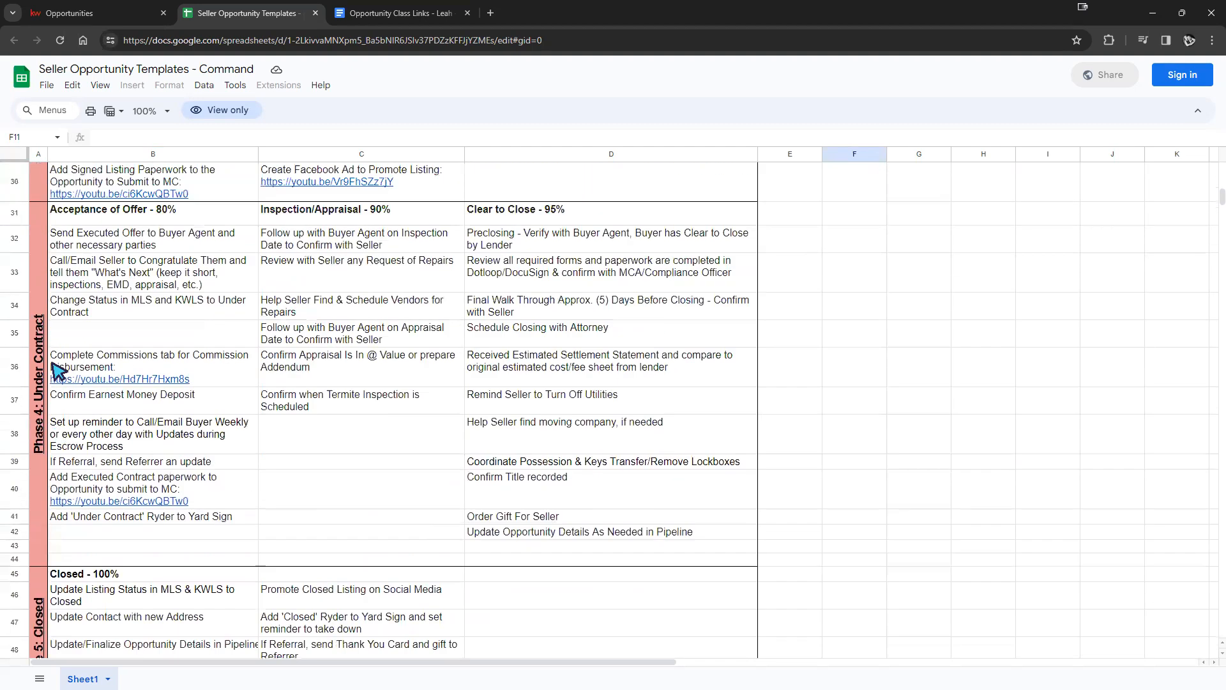
{"action": "scroll", "coordinate": [61, 383], "scroll_direction": "up", "scroll_amount": 2}
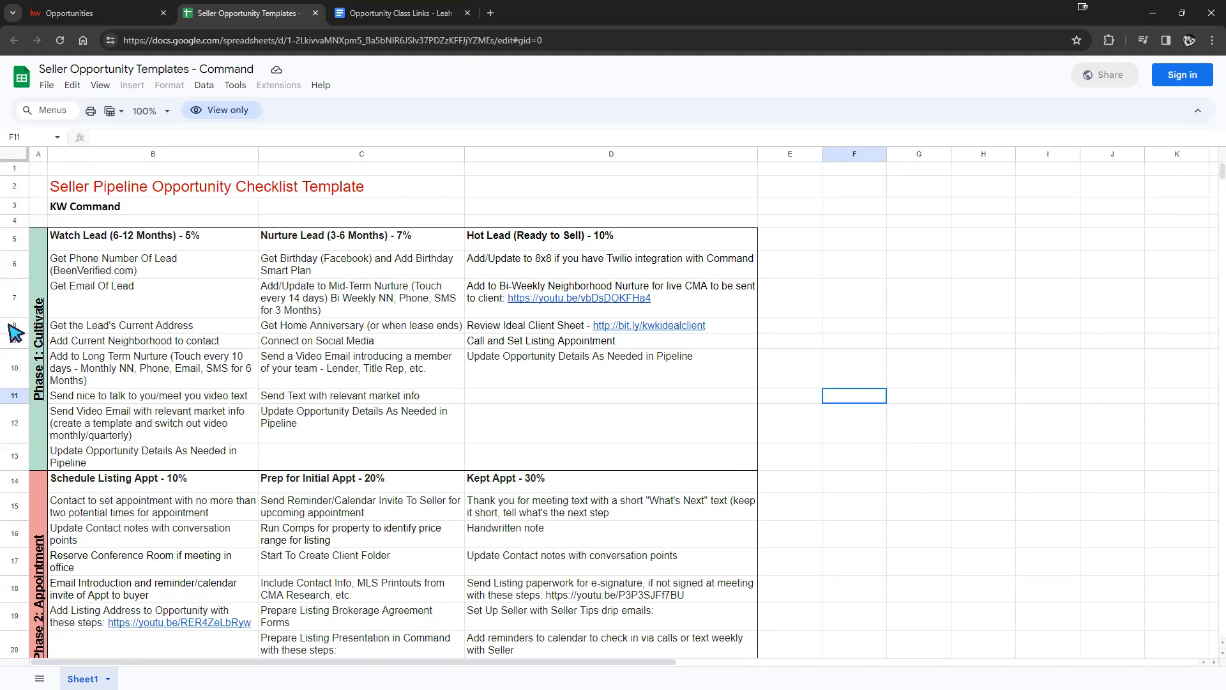
{"action": "scroll", "coordinate": [628, 523], "scroll_direction": "down", "scroll_amount": 5}
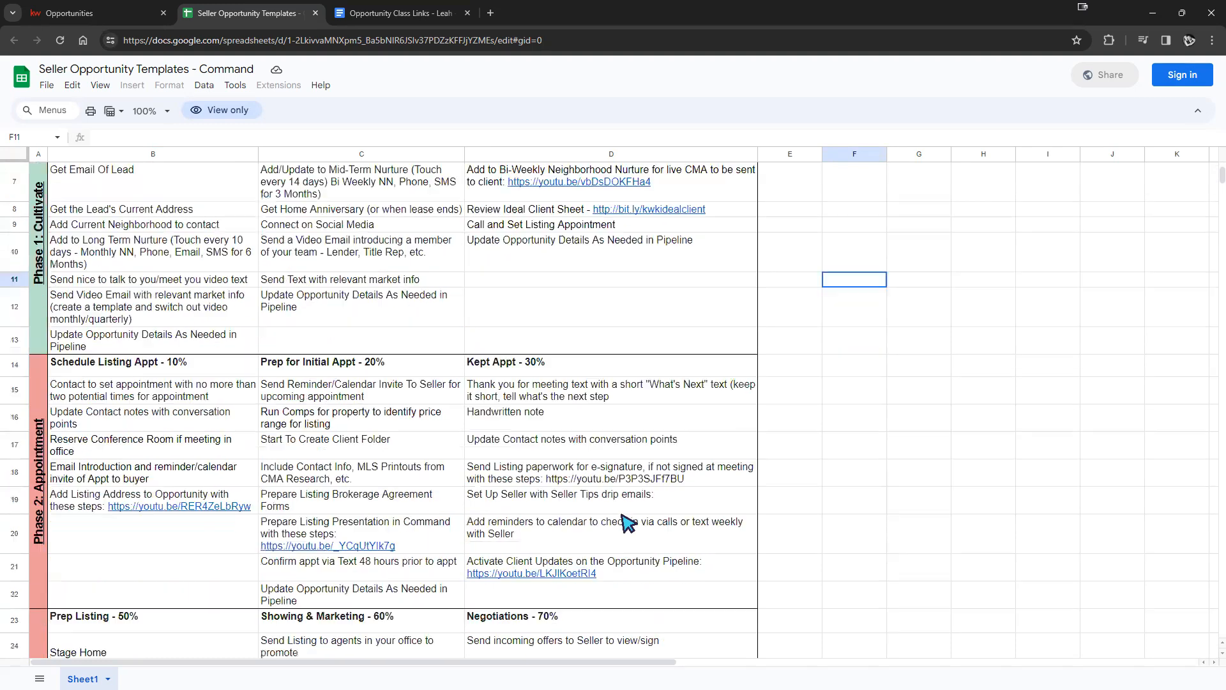
{"action": "scroll", "coordinate": [703, 450], "scroll_direction": "down", "scroll_amount": 2}
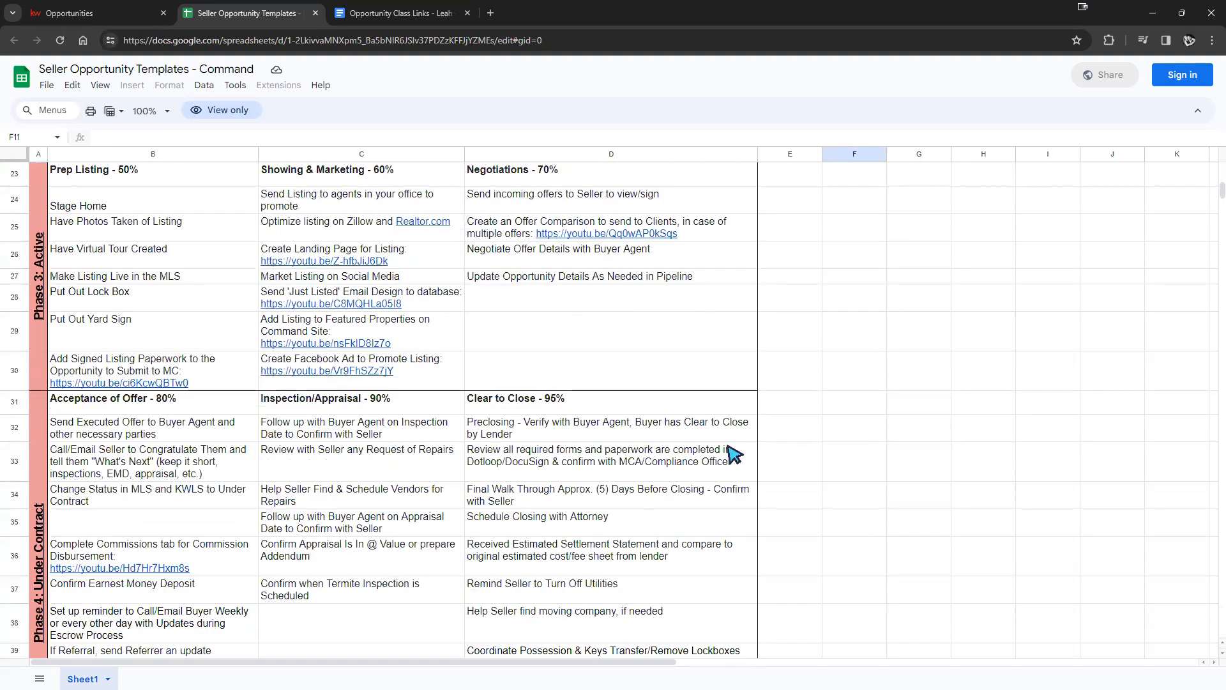
{"action": "scroll", "coordinate": [734, 455], "scroll_direction": "up", "scroll_amount": 3}
Switch back to KW Command and open the stage and checklist editor for the Cultivate phase of listings
{"action": "left_click", "coordinate": [96, 13]}
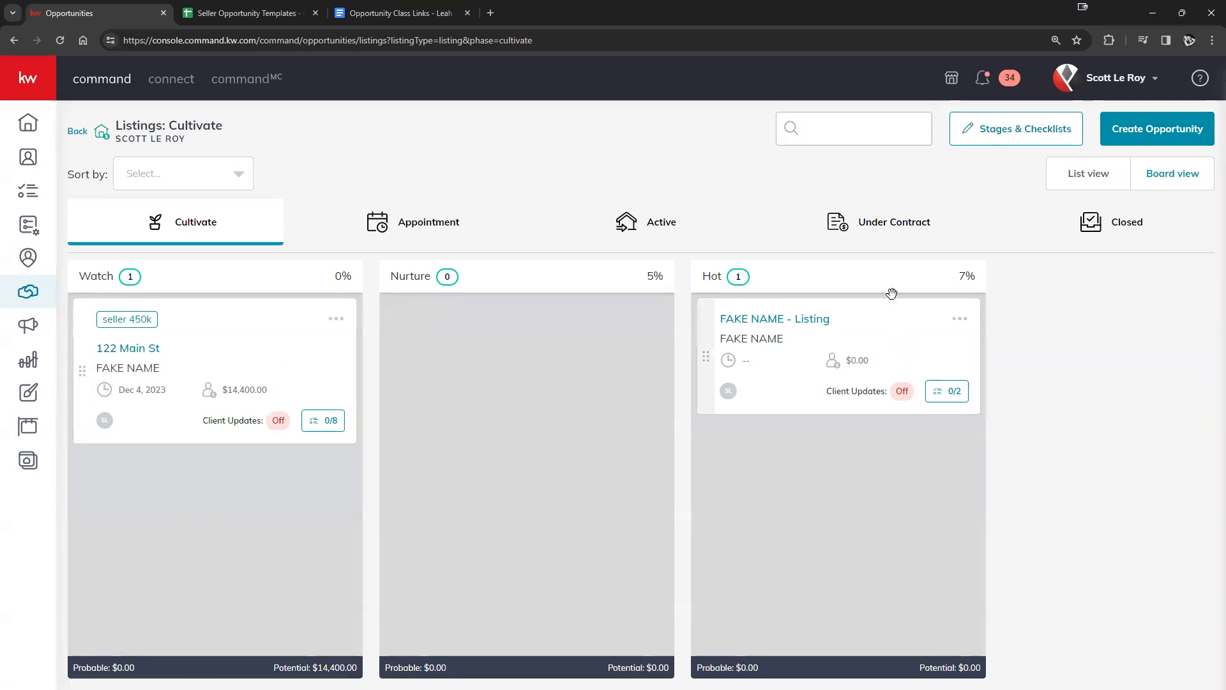
{"action": "left_click", "coordinate": [1003, 136]}
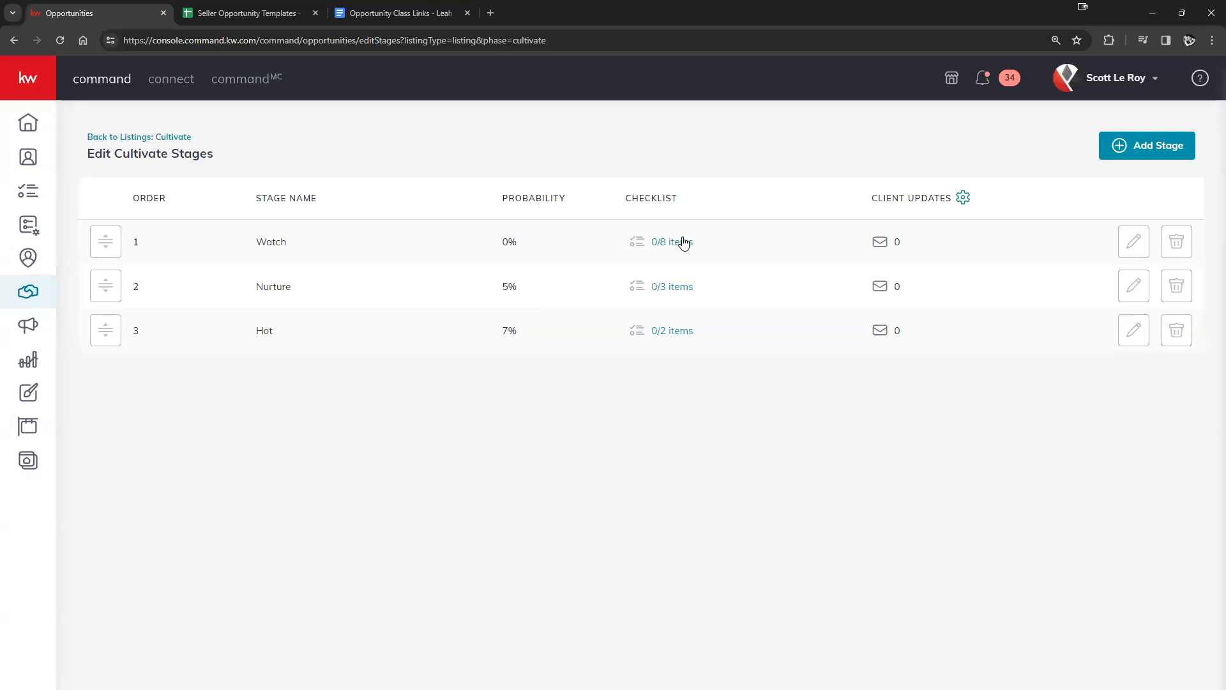
Start a new item in the Cultivate phase's Watch checklist and name it "Task Name"
{"action": "left_click", "coordinate": [664, 245]}
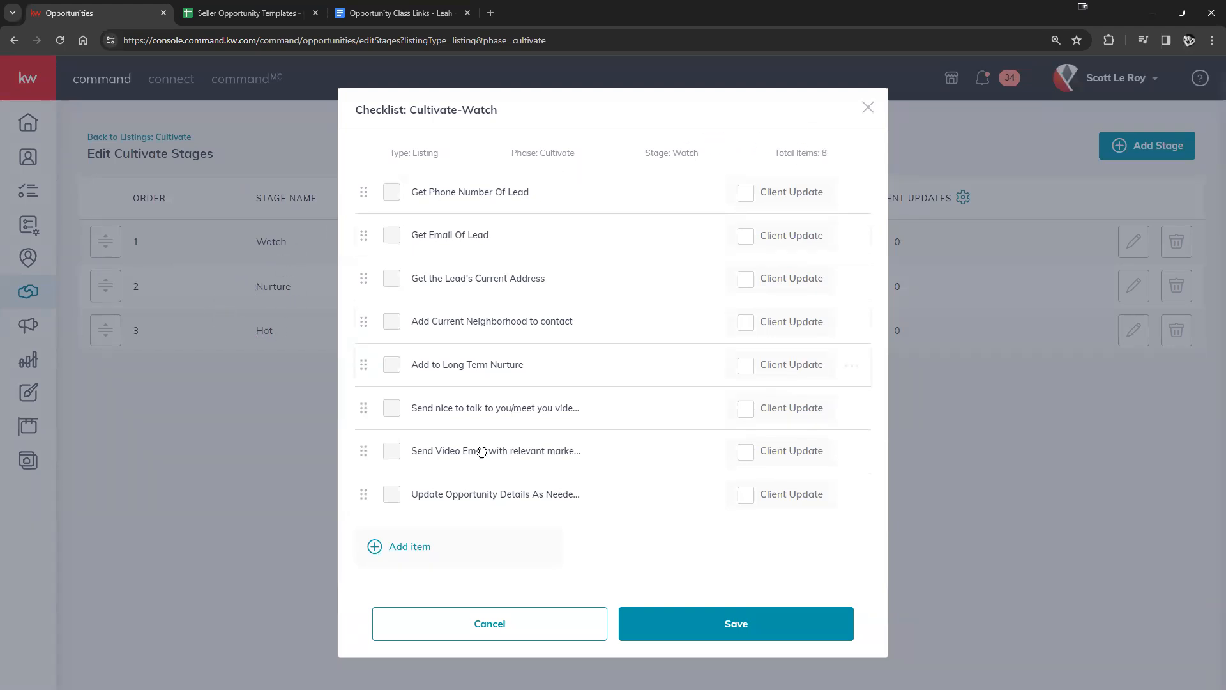
{"action": "left_click", "coordinate": [385, 546]}
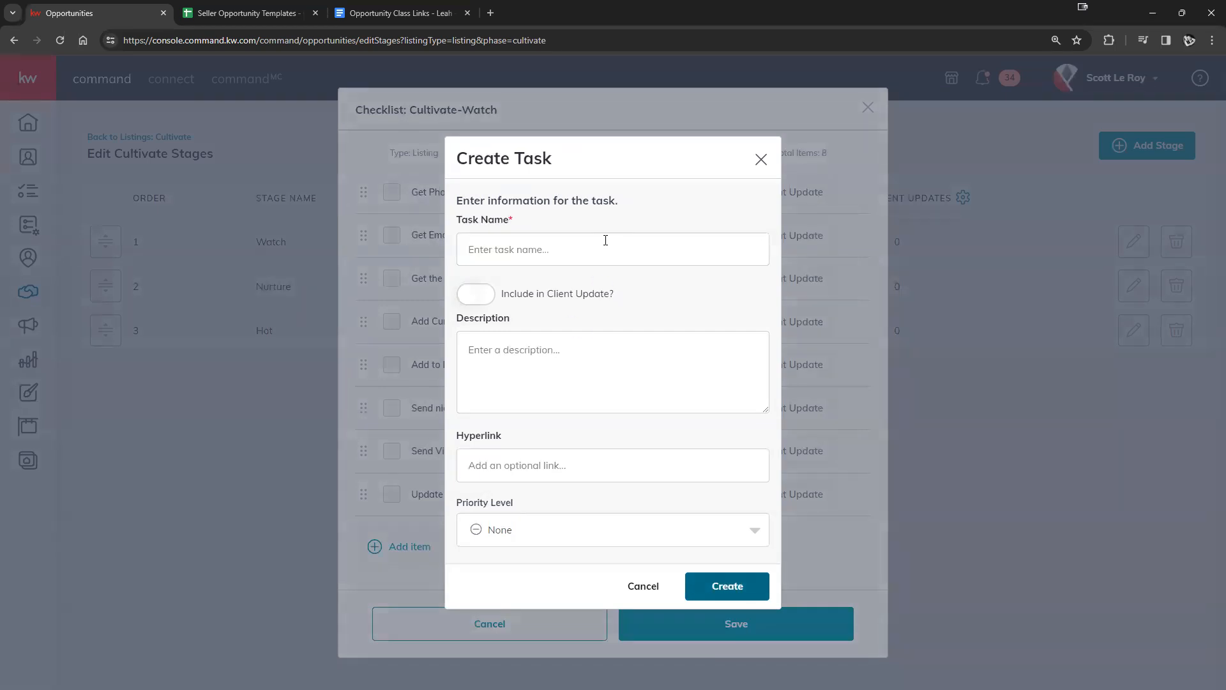
{"action": "type", "text": "Task Name"}
{"action": "left_click", "coordinate": [625, 366]}
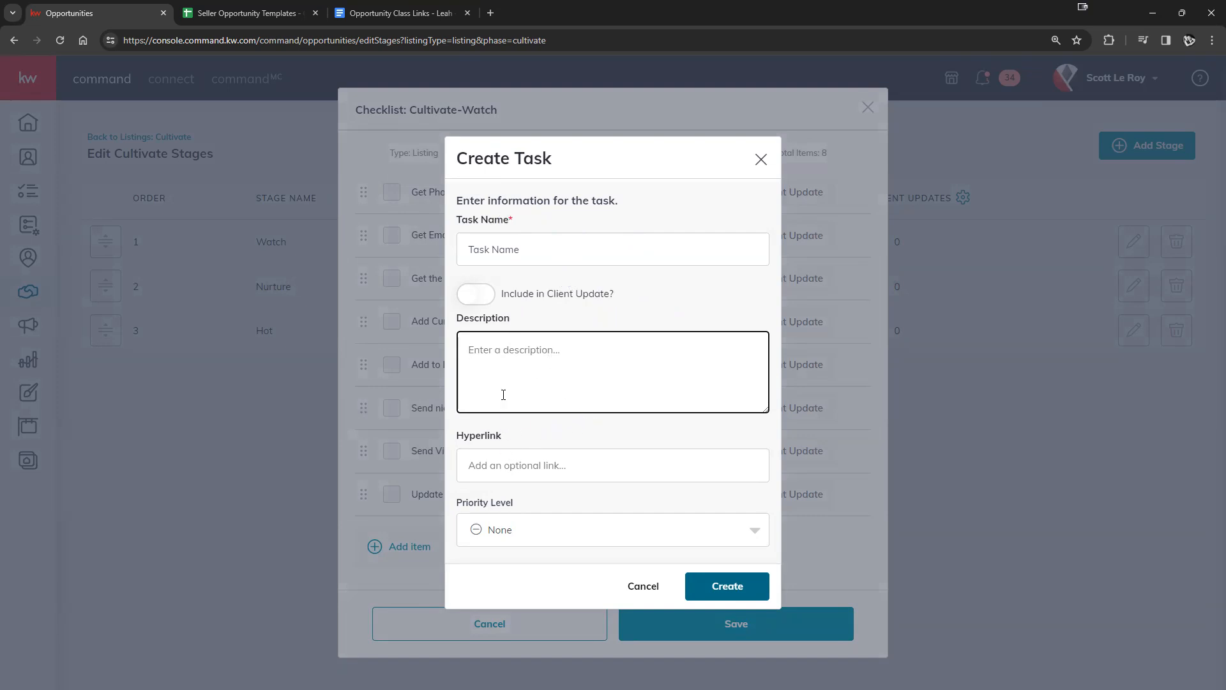
Copy the current page's web address and paste it as the new task's hyperlink
{"action": "left_click", "coordinate": [434, 40]}
{"action": "right_click", "coordinate": [432, 40]}
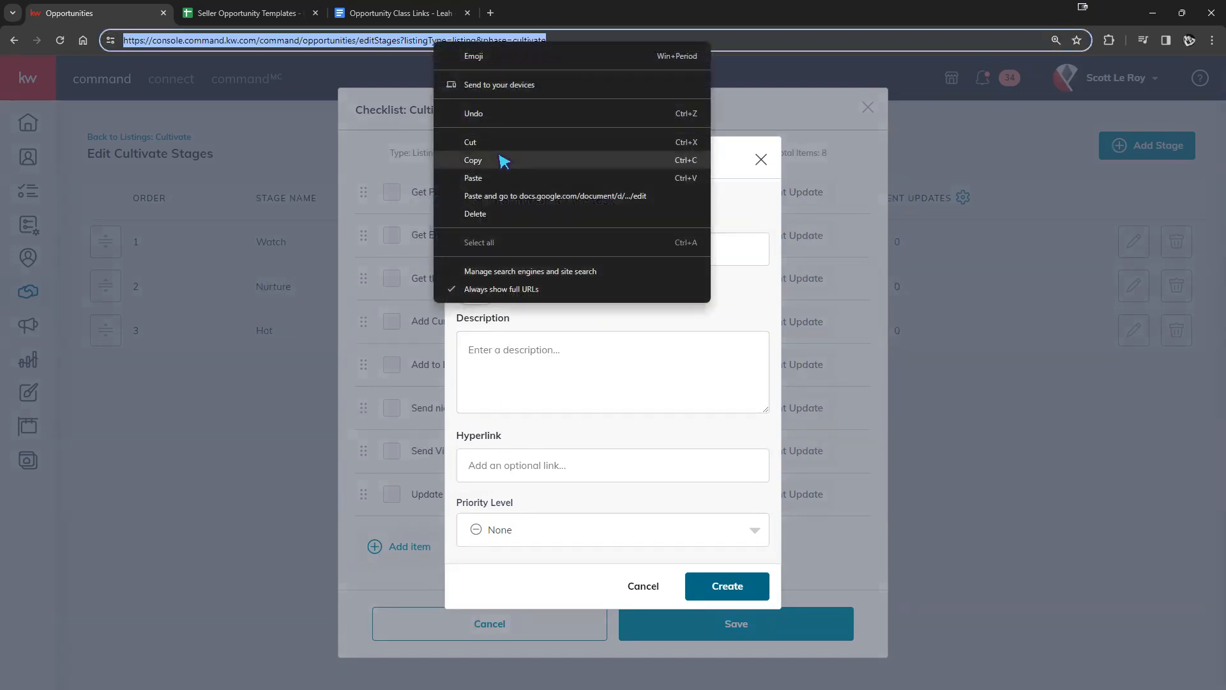
{"action": "left_click", "coordinate": [504, 163]}
{"action": "right_click", "coordinate": [515, 467]}
{"action": "left_click", "coordinate": [524, 408]}
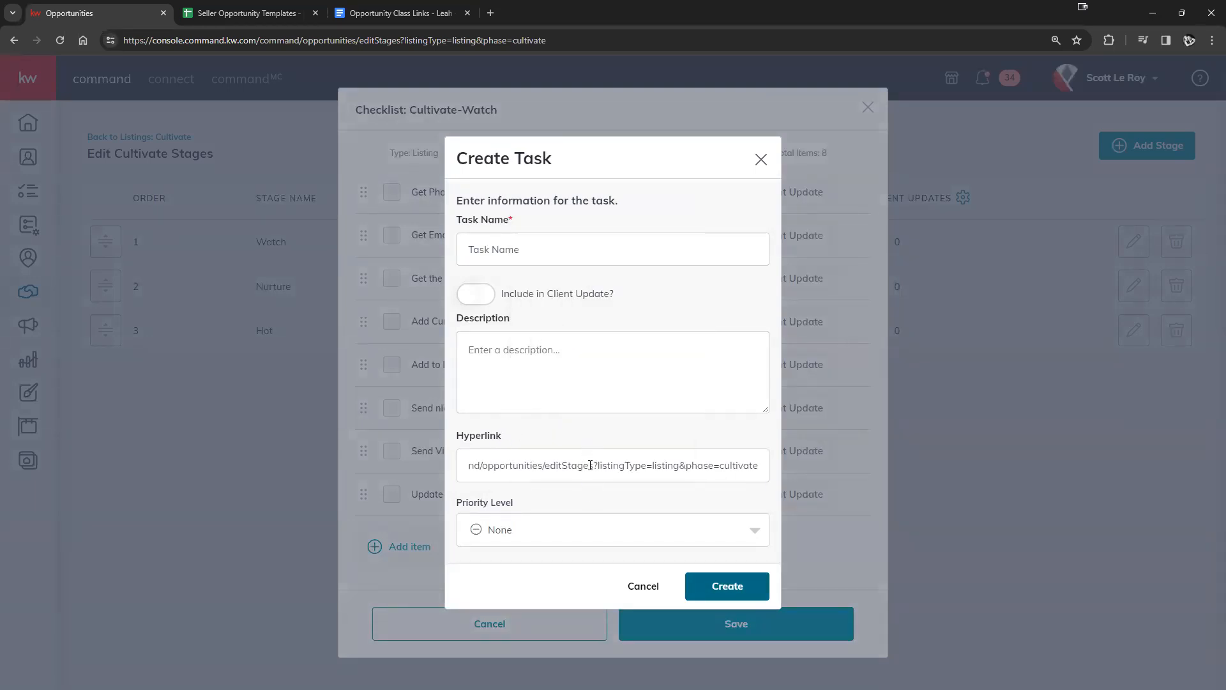
Set the new task's priority level to High and create the task
{"action": "left_click", "coordinate": [708, 529]}
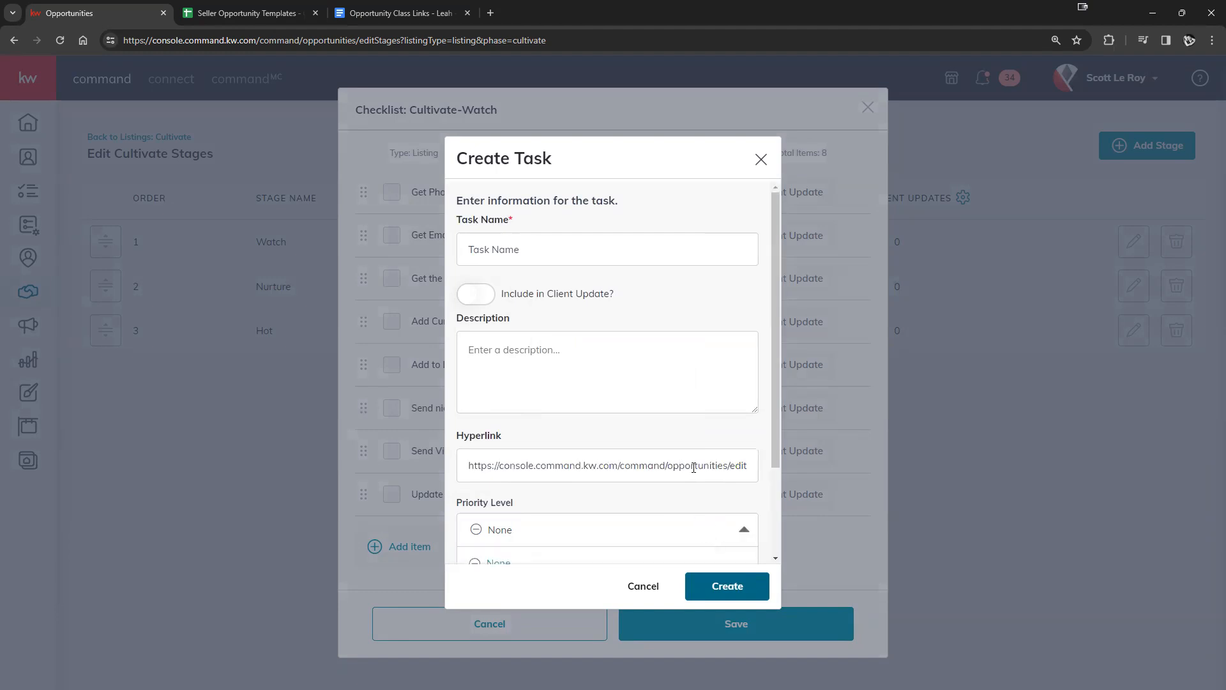
{"action": "scroll", "coordinate": [772, 405], "scroll_direction": "down", "scroll_amount": 2}
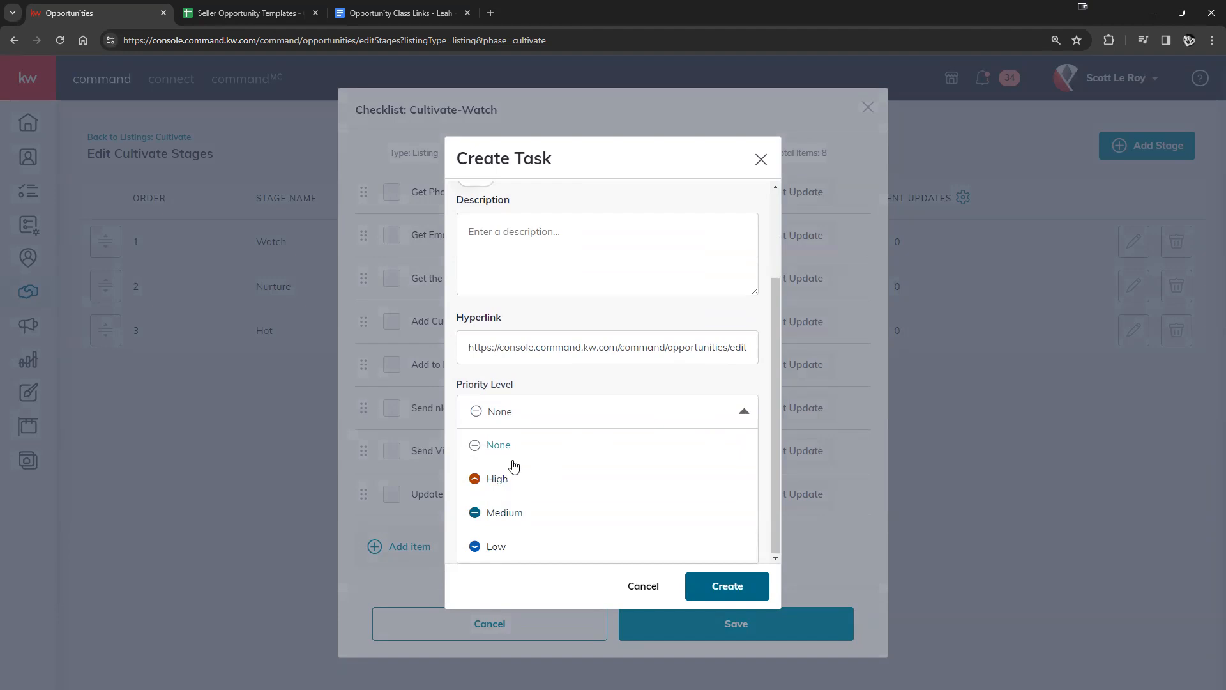
{"action": "left_click", "coordinate": [498, 481]}
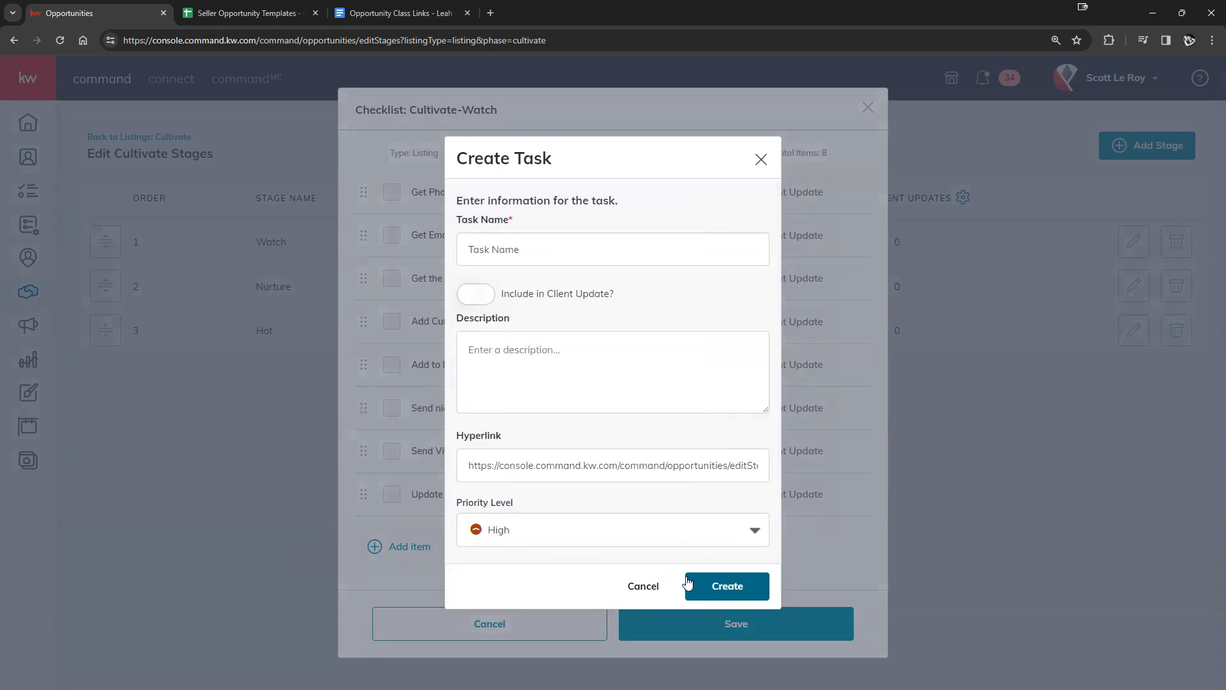
{"action": "left_click", "coordinate": [726, 587]}
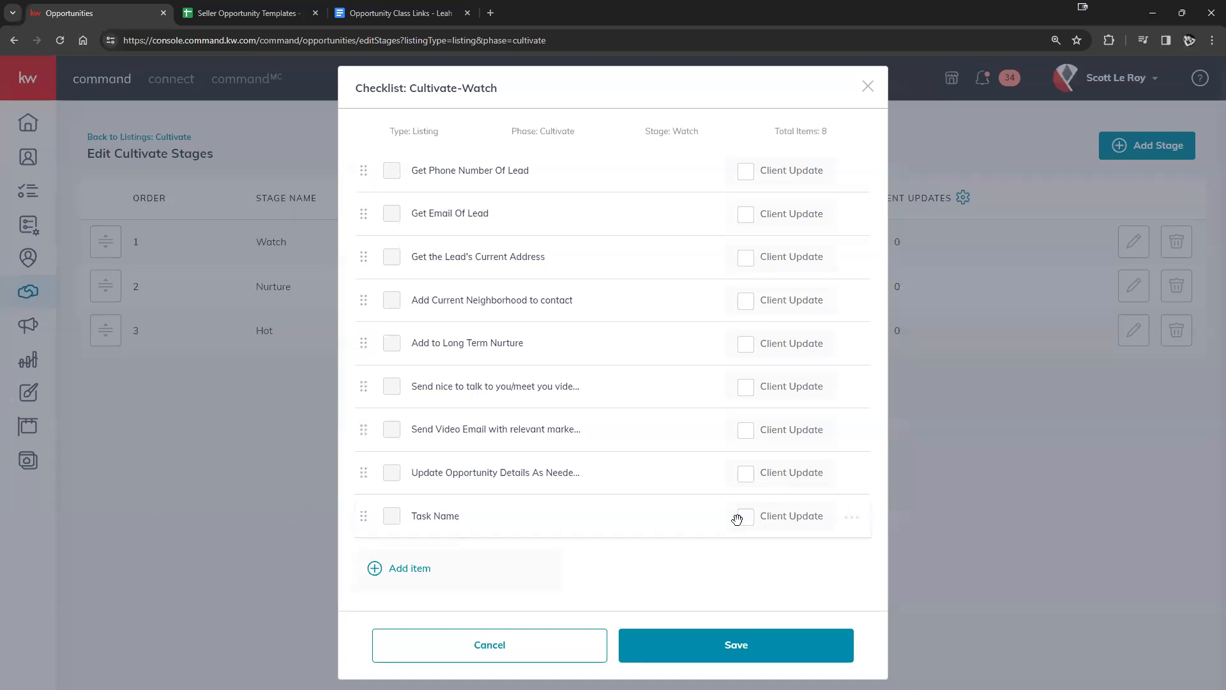
Keep the "Task Name" item at the end of the Watch checklist and save the checklist
{"action": "left_click_drag", "start_coordinate": [356, 483], "coordinate": [380, 511]}
{"action": "mouse_move", "coordinate": [367, 514]}
{"action": "left_mouse_down"}
{"action": "mouse_move", "coordinate": [369, 447]}
{"action": "mouse_move", "coordinate": [377, 516]}
{"action": "left_mouse_up"}
{"action": "left_click", "coordinate": [700, 653]}
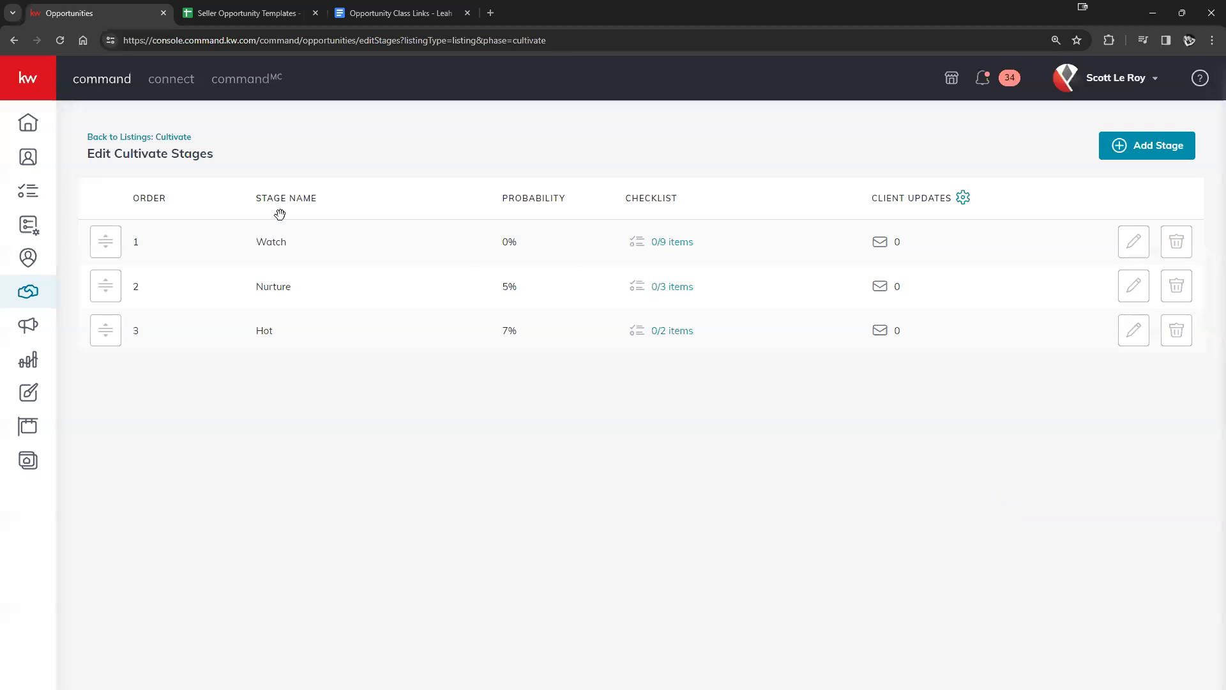
Return to the Cultivate listings board and move the "FAKE NAME - Listing" opportunity from the Hot stage to Watch
{"action": "left_click", "coordinate": [14, 41]}
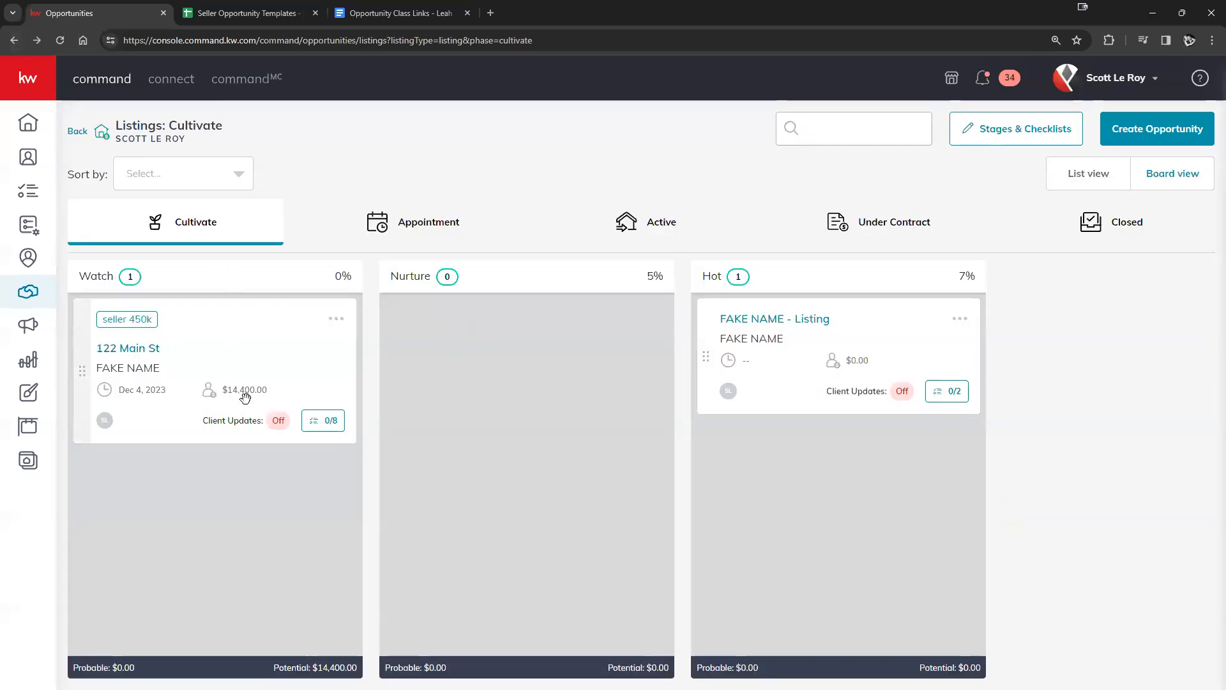
{"action": "left_click_drag", "start_coordinate": [856, 356], "coordinate": [412, 357]}
{"action": "left_click", "coordinate": [59, 40]}
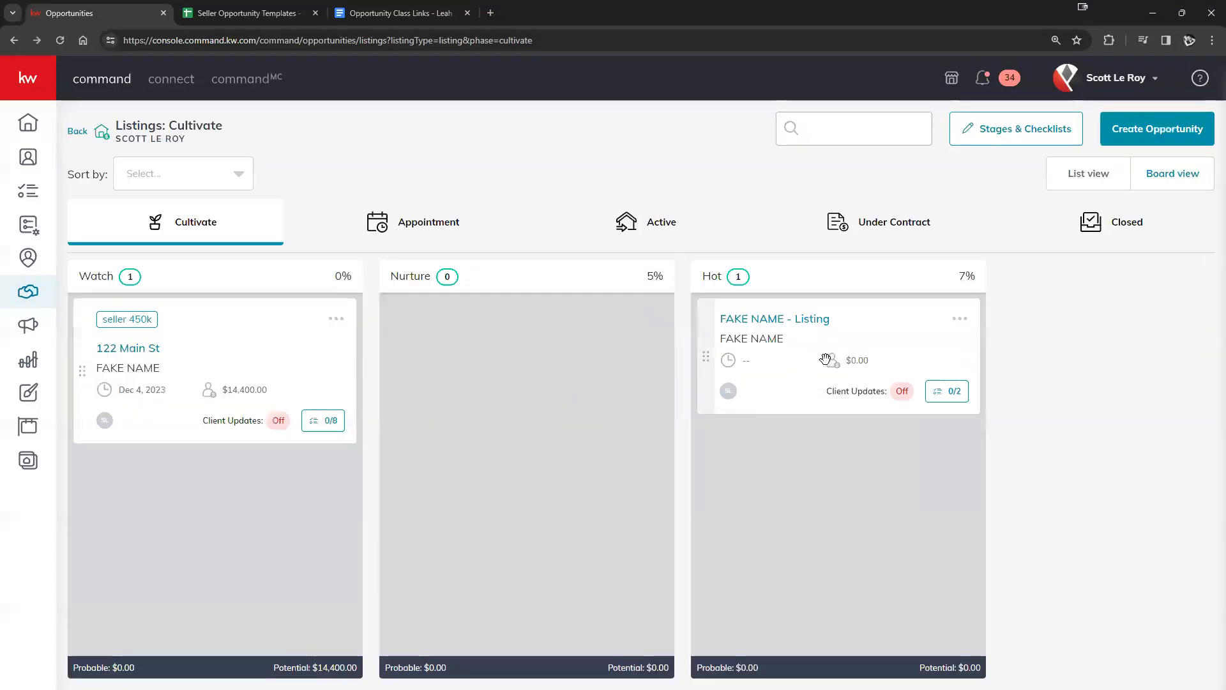
{"action": "left_click_drag", "start_coordinate": [826, 359], "coordinate": [285, 471]}
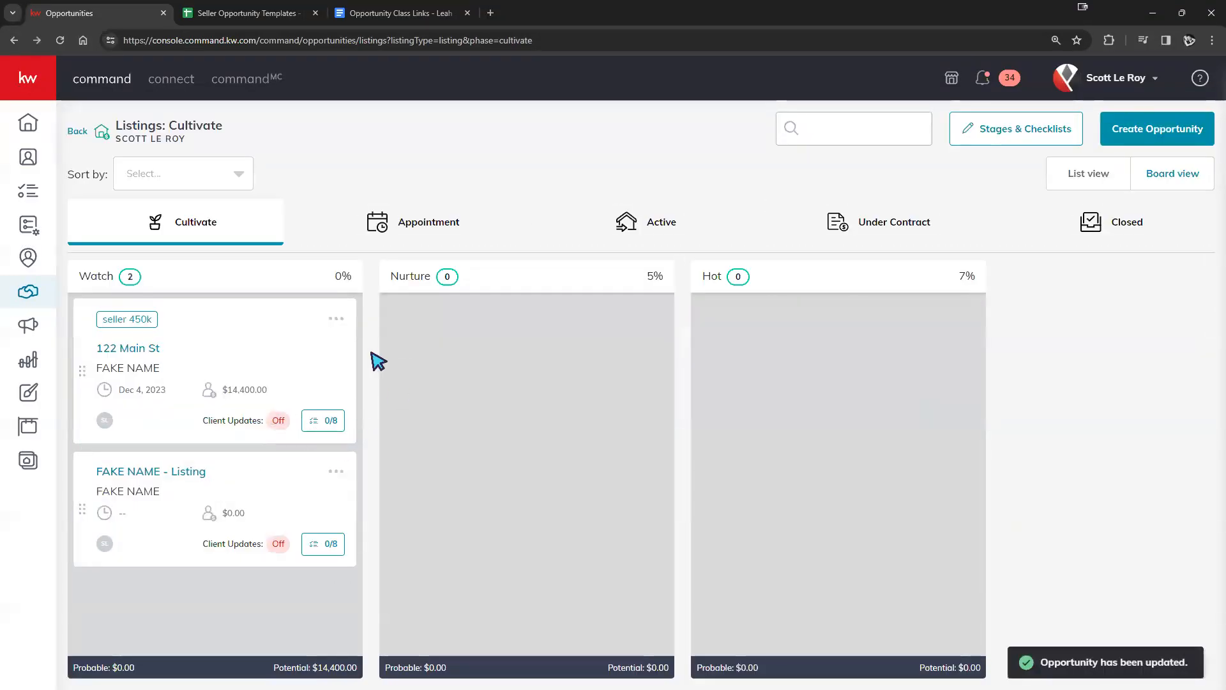
Look through the Cultivate tasks of the opportunity tagged seller 450k, then close its task list
{"action": "left_click", "coordinate": [326, 420]}
{"action": "scroll", "coordinate": [522, 383], "scroll_direction": "down", "scroll_amount": 1}
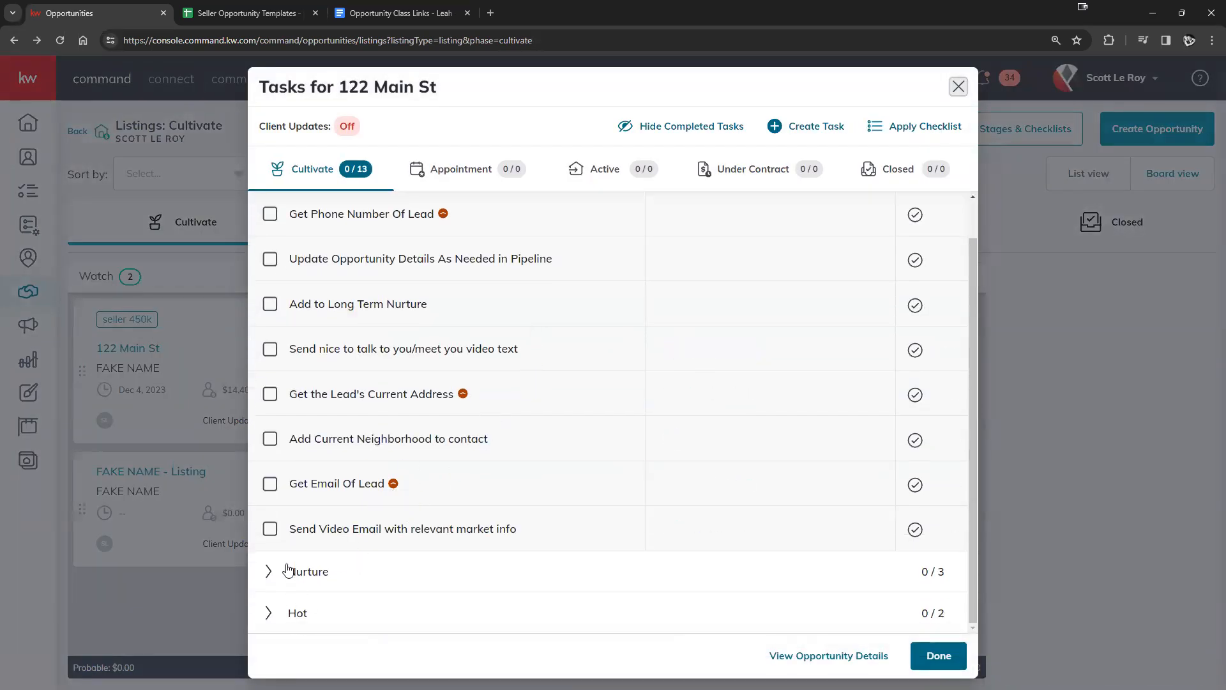
{"action": "scroll", "coordinate": [498, 326], "scroll_direction": "up", "scroll_amount": 1}
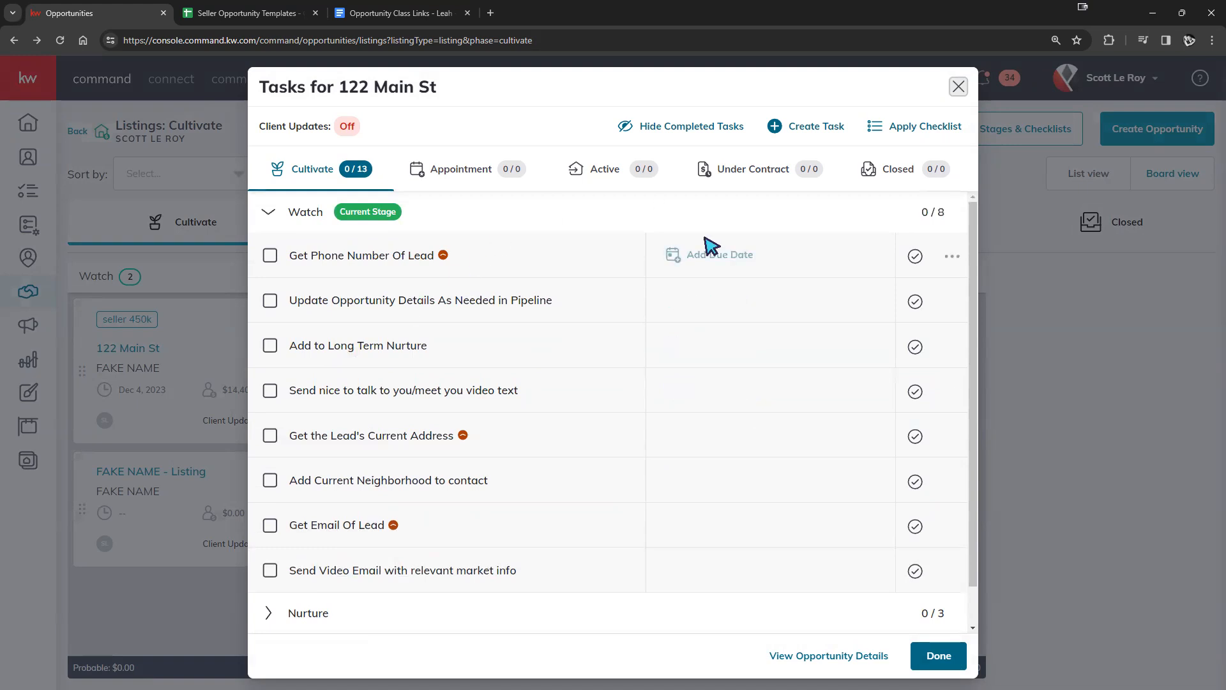
{"action": "left_click", "coordinate": [958, 87]}
Recheck the Watch checklist in the Cultivate stage editor, save it again and return to the listings board
{"action": "left_click", "coordinate": [1012, 130]}
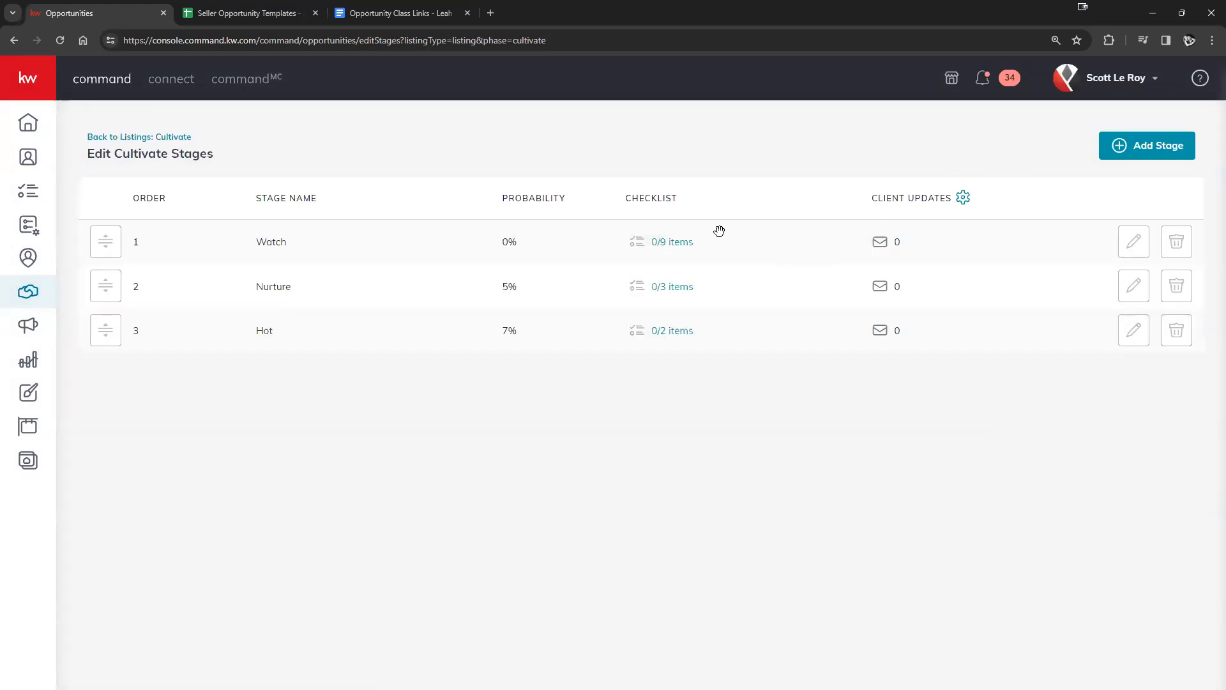
{"action": "left_click", "coordinate": [672, 242]}
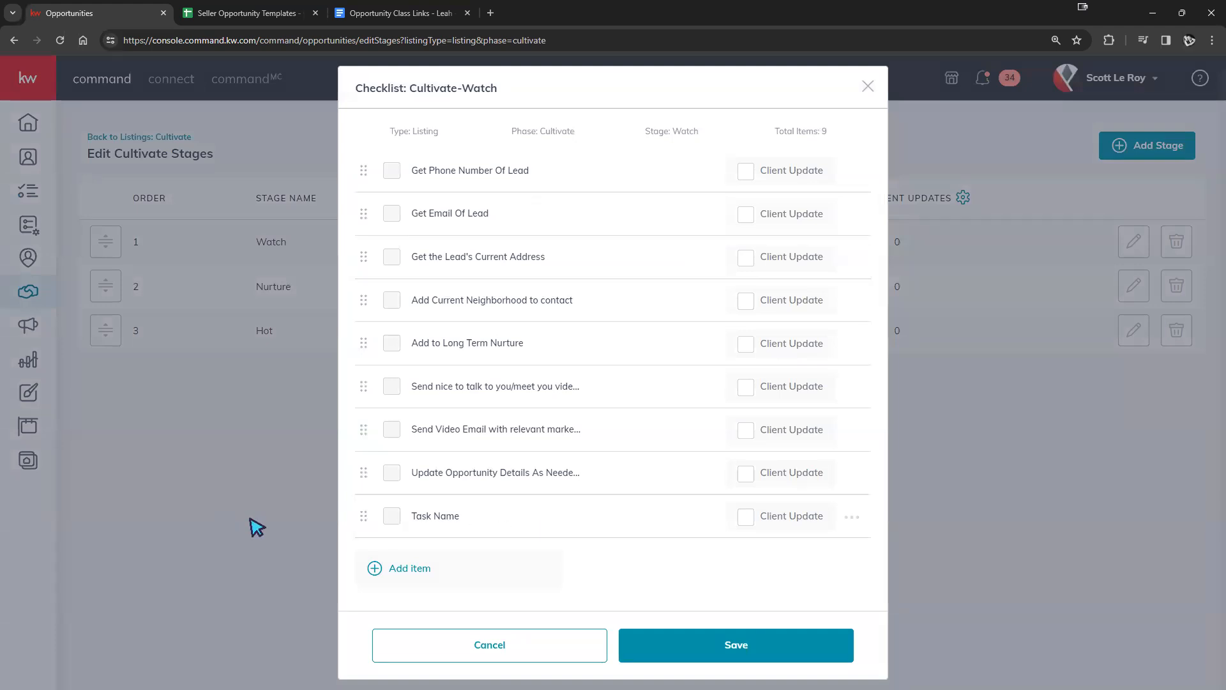
{"action": "left_click", "coordinate": [677, 644]}
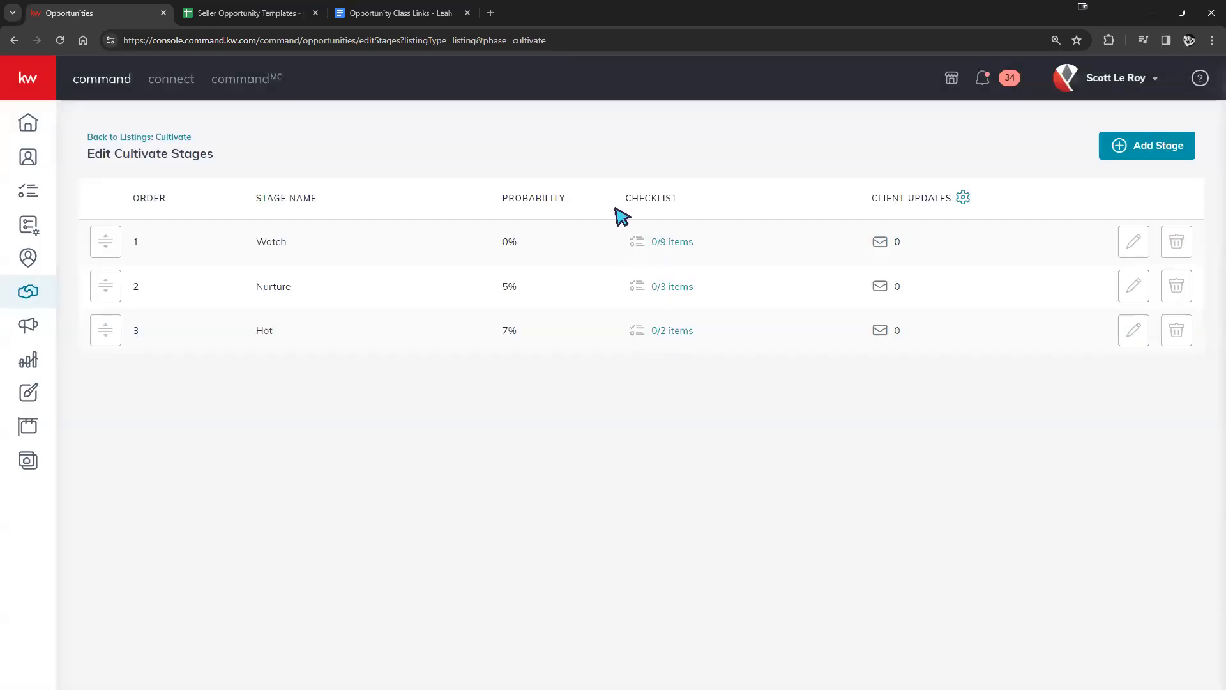
{"action": "left_click", "coordinate": [119, 137]}
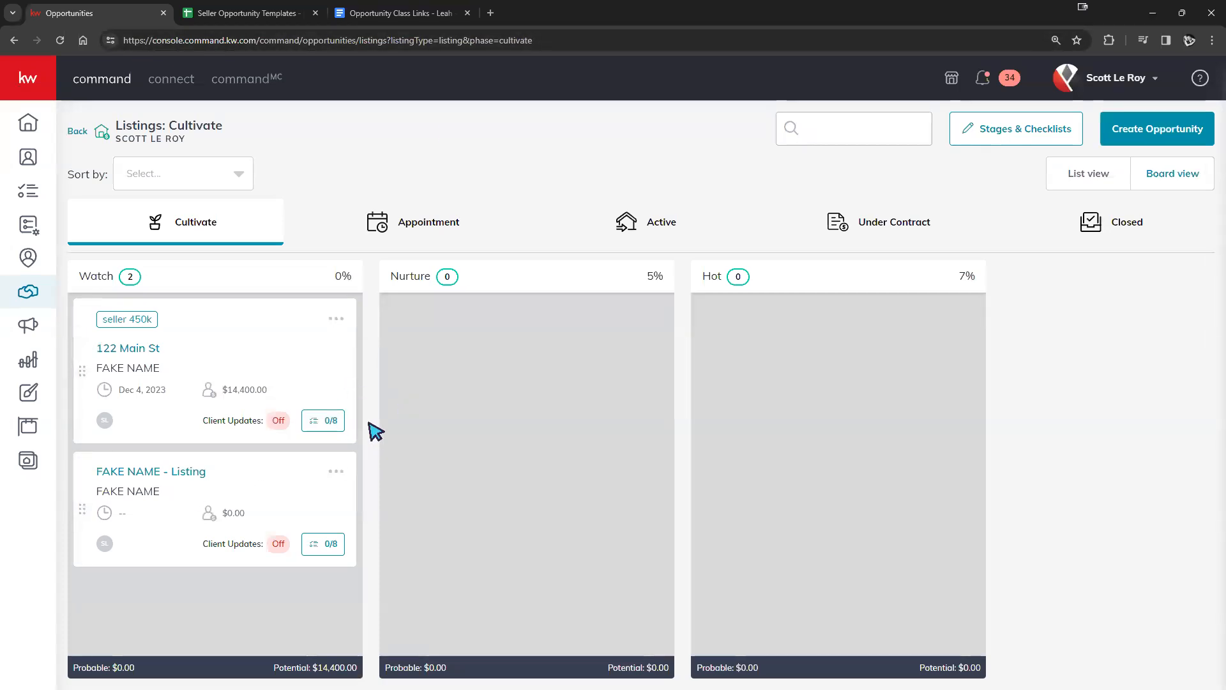
{"action": "left_click_drag", "start_coordinate": [230, 309], "coordinate": [261, 325]}
{"action": "left_click", "coordinate": [1134, 118]}
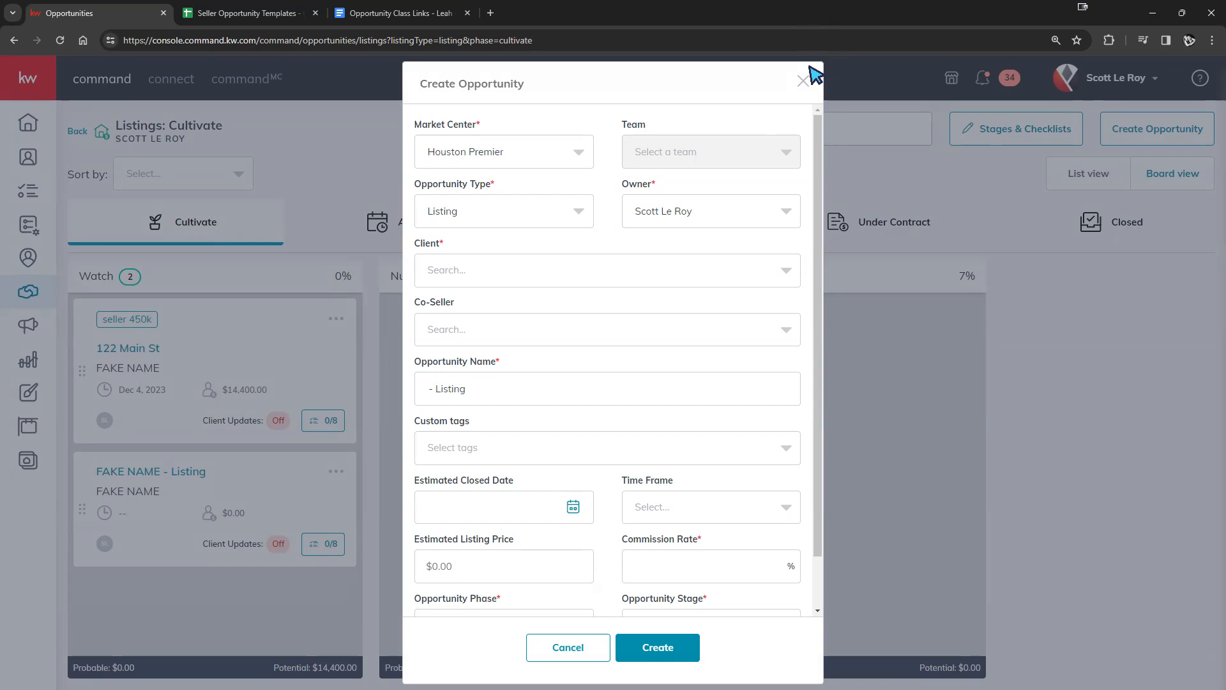
{"action": "left_click", "coordinate": [801, 89]}
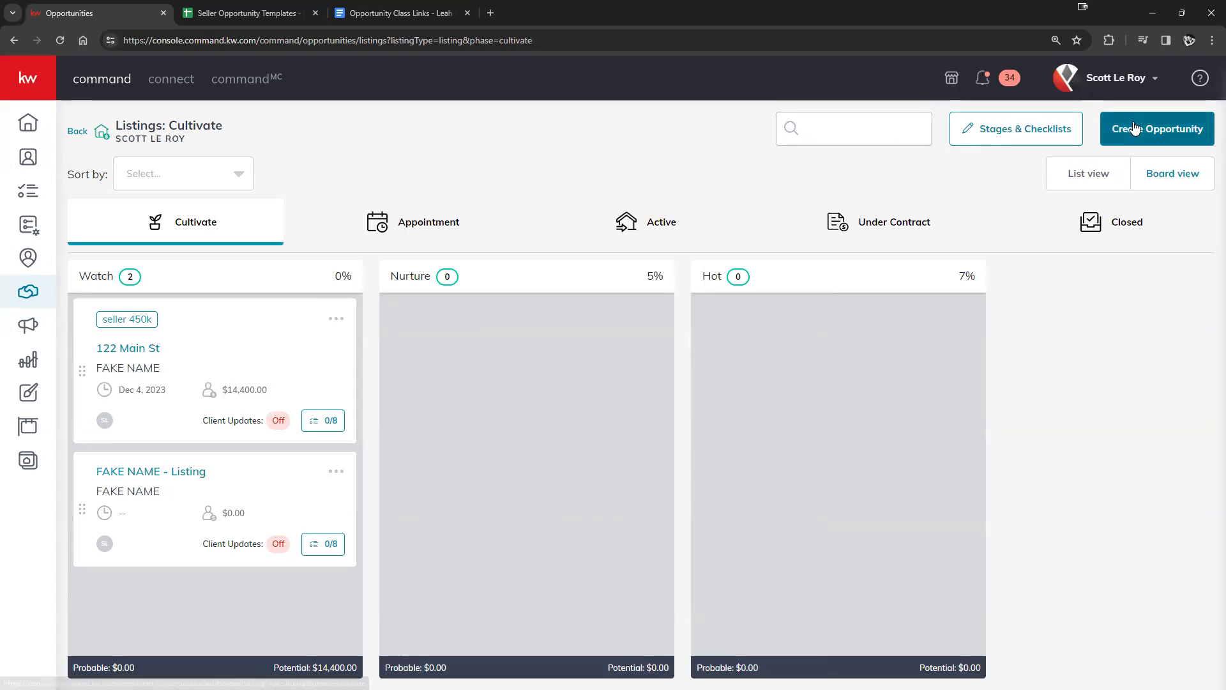
Create a listing opportunity named "FAKE NAME - Listing2" for the existing sample client in the Cultivate phase's Watch stage
{"action": "left_click", "coordinate": [1134, 127]}
{"action": "left_click", "coordinate": [508, 268]}
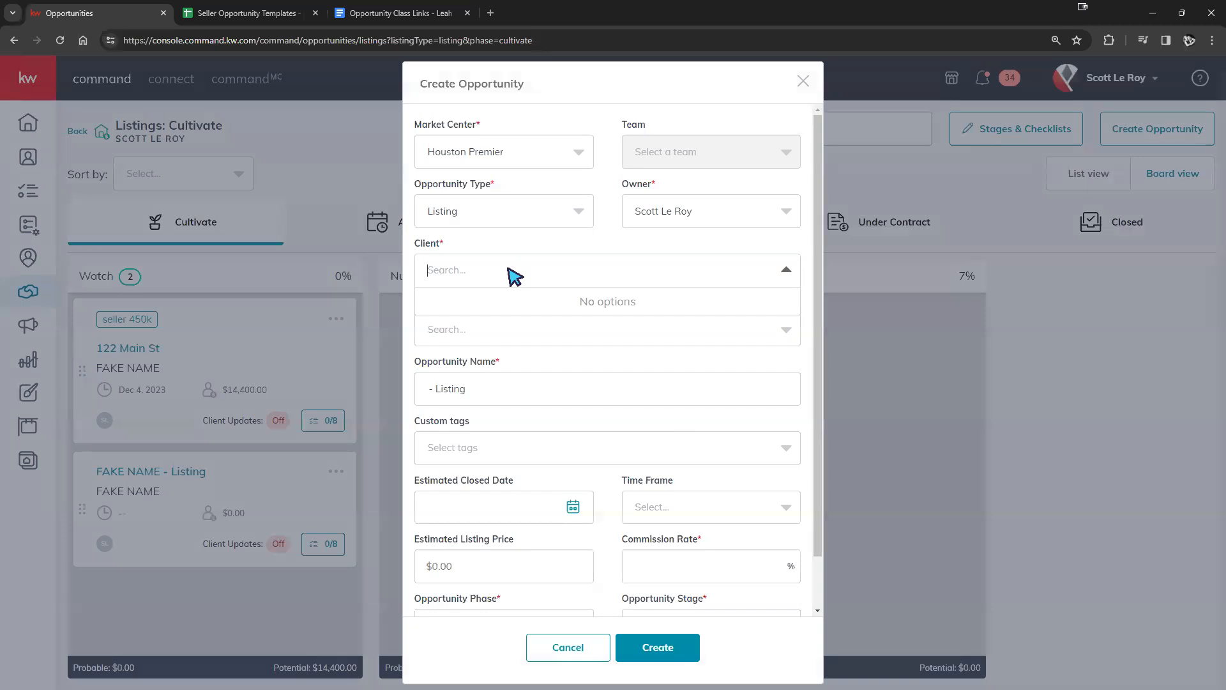
{"action": "type", "text": "fake"}
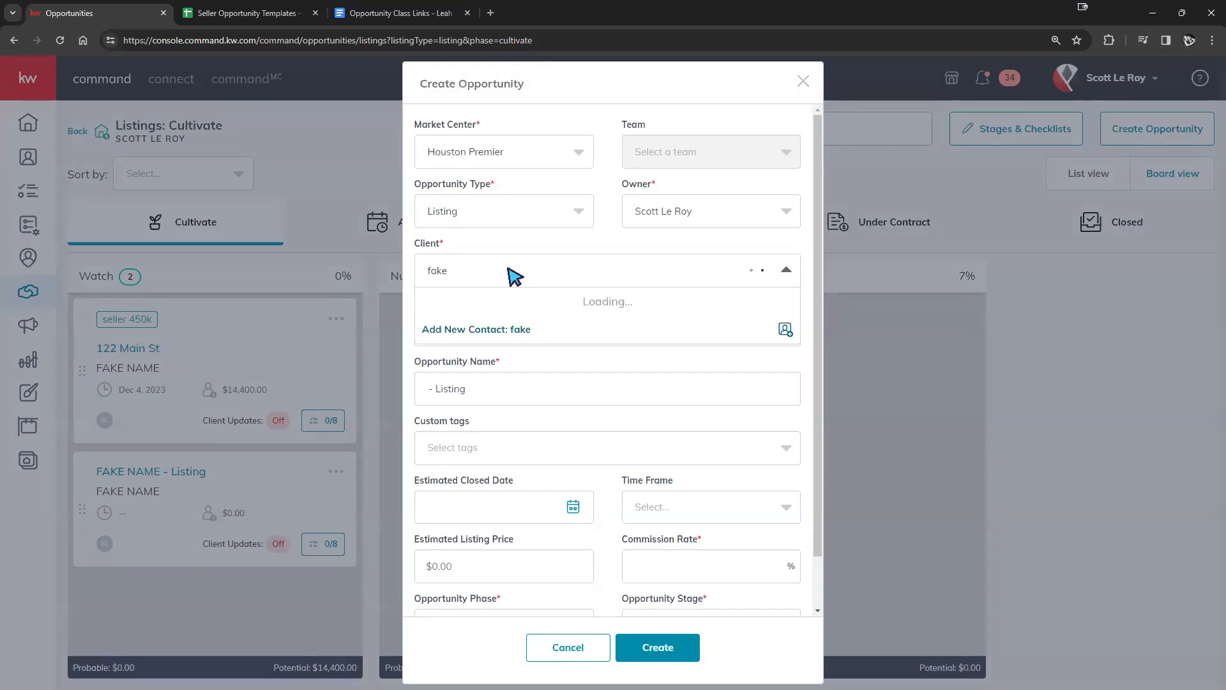
{"action": "left_click", "coordinate": [499, 313]}
{"action": "left_click", "coordinate": [548, 406]}
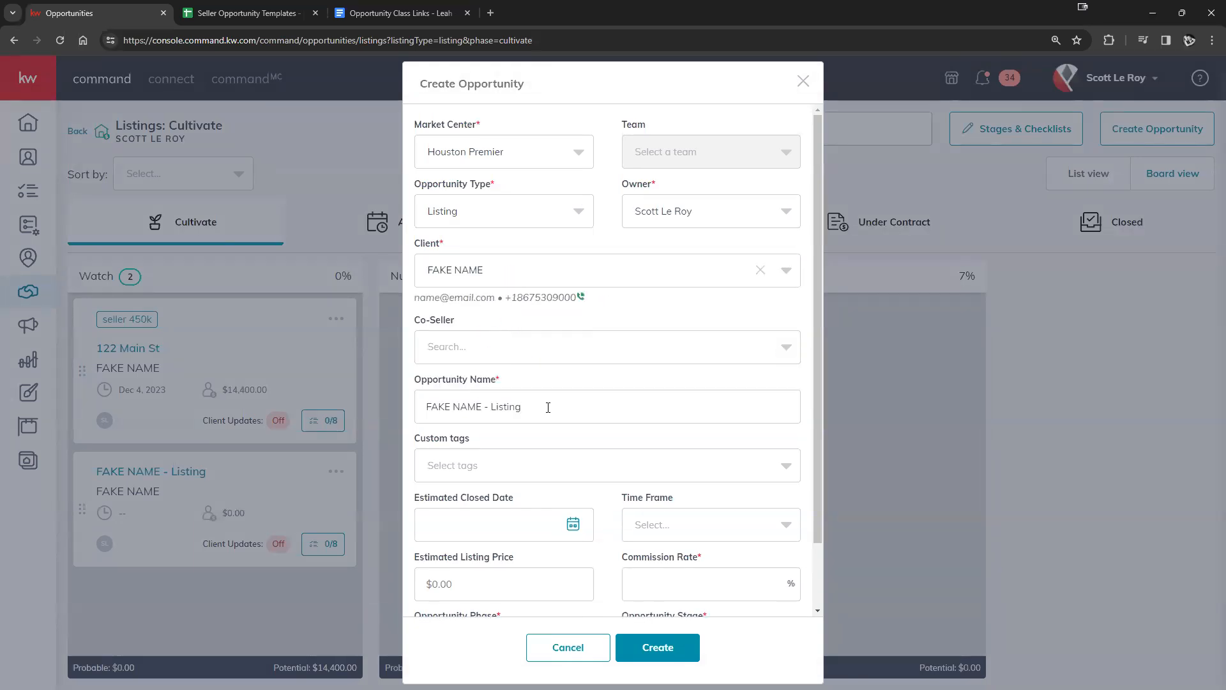
{"action": "left_click", "coordinate": [697, 597]}
{"action": "scroll", "coordinate": [707, 514], "scroll_direction": "down", "scroll_amount": 2}
{"action": "left_click", "coordinate": [664, 645]}
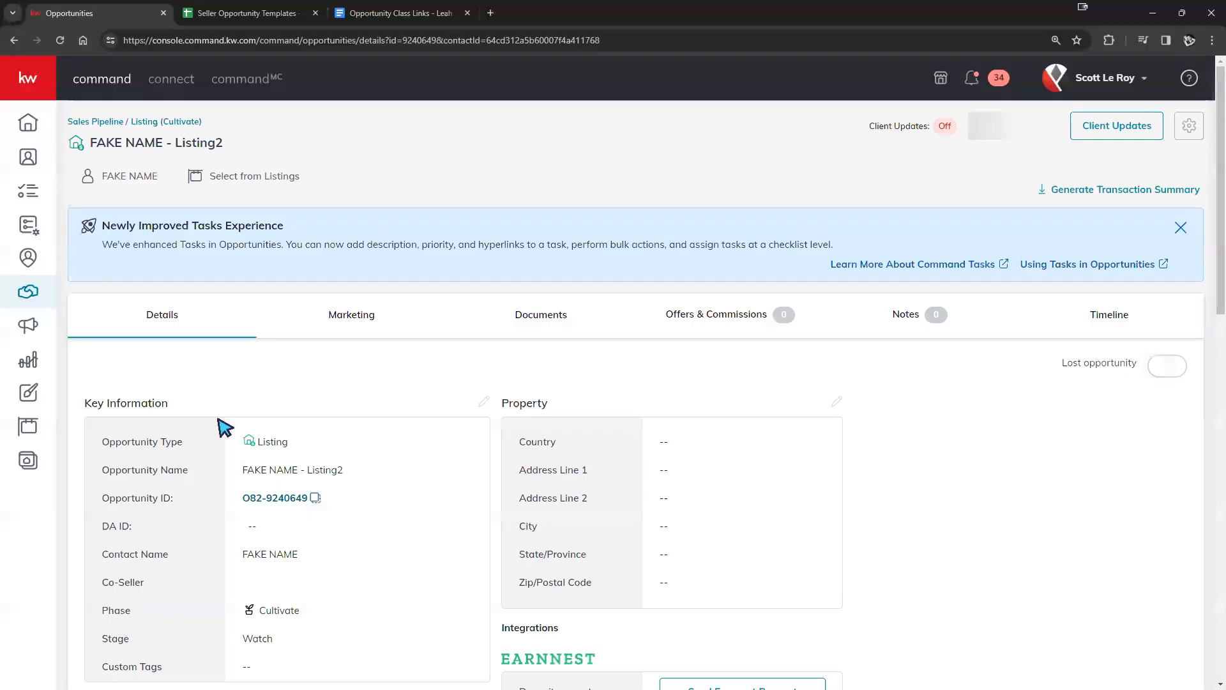
Go back to the Cultivate listings board and compare the checklist item counts on the Watch stage's opportunity cards
{"action": "left_click", "coordinate": [163, 121]}
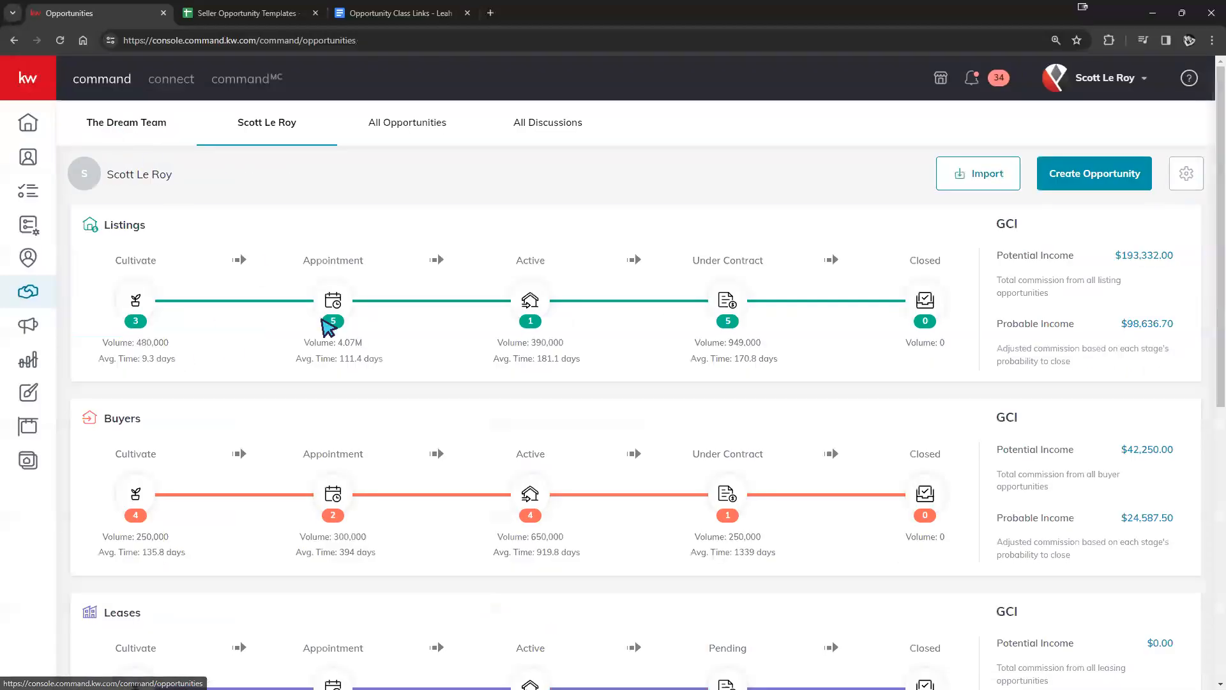
{"action": "left_click", "coordinate": [140, 295]}
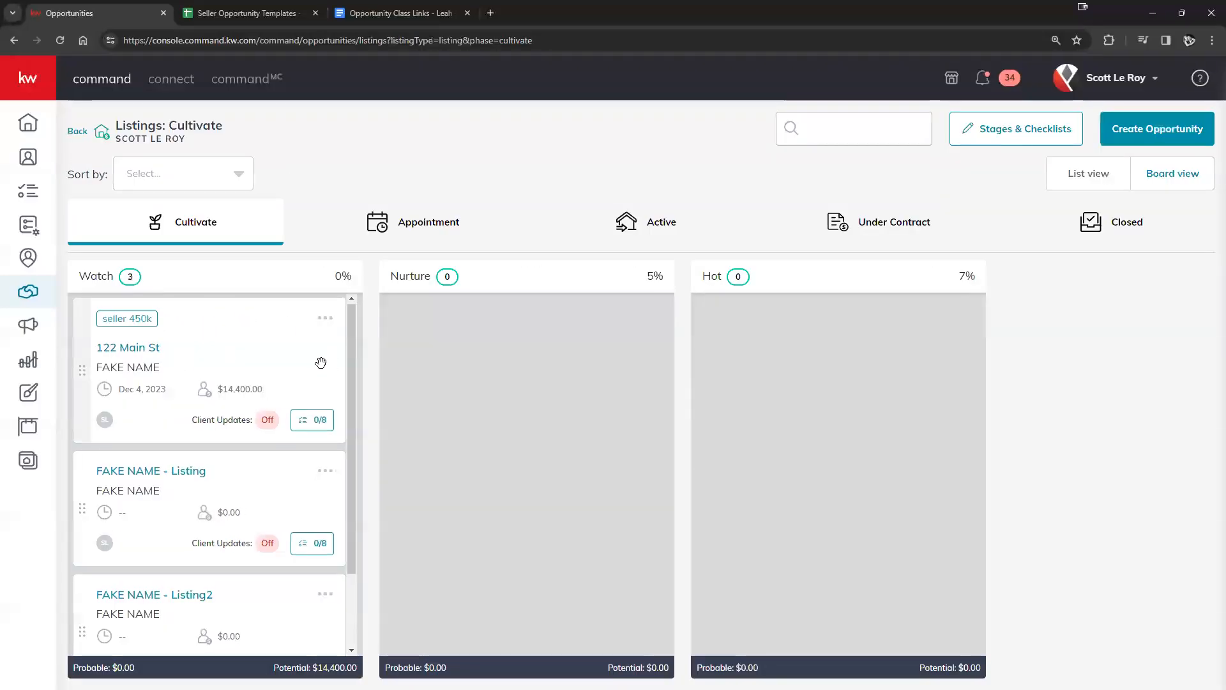
{"action": "scroll", "coordinate": [295, 358], "scroll_direction": "down", "scroll_amount": 3}
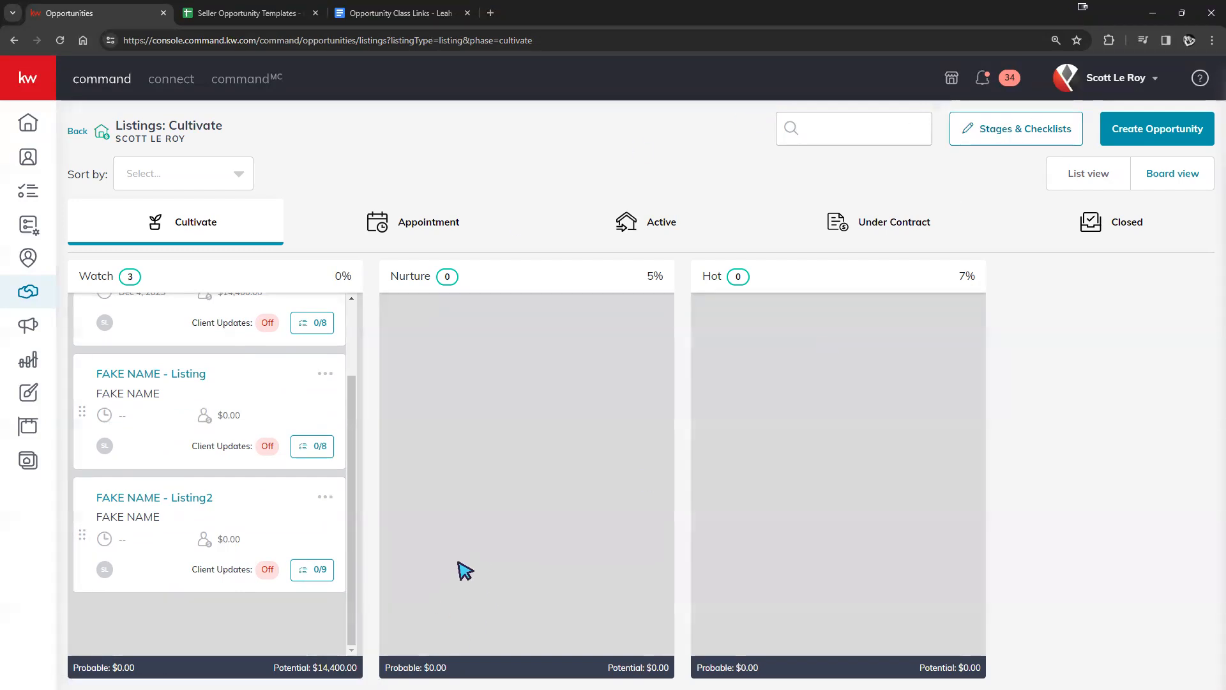
{"action": "scroll", "coordinate": [200, 485], "scroll_direction": "up", "scroll_amount": 1}
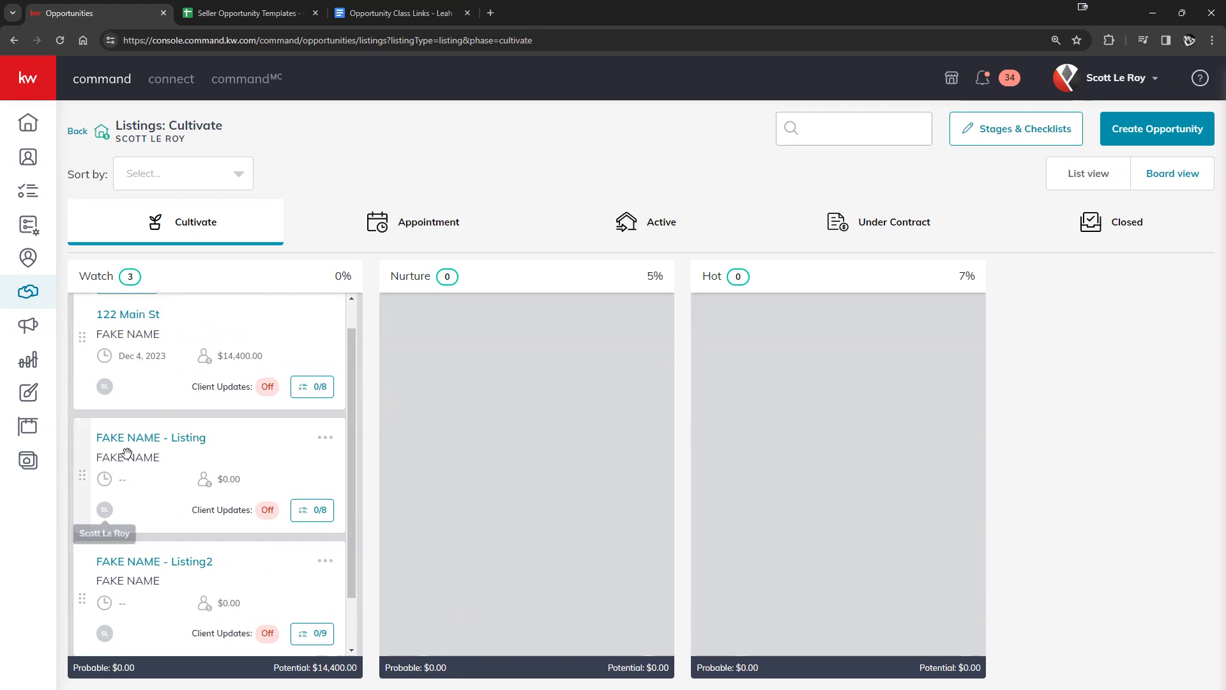
{"action": "scroll", "coordinate": [107, 473], "scroll_direction": "down", "scroll_amount": 1}
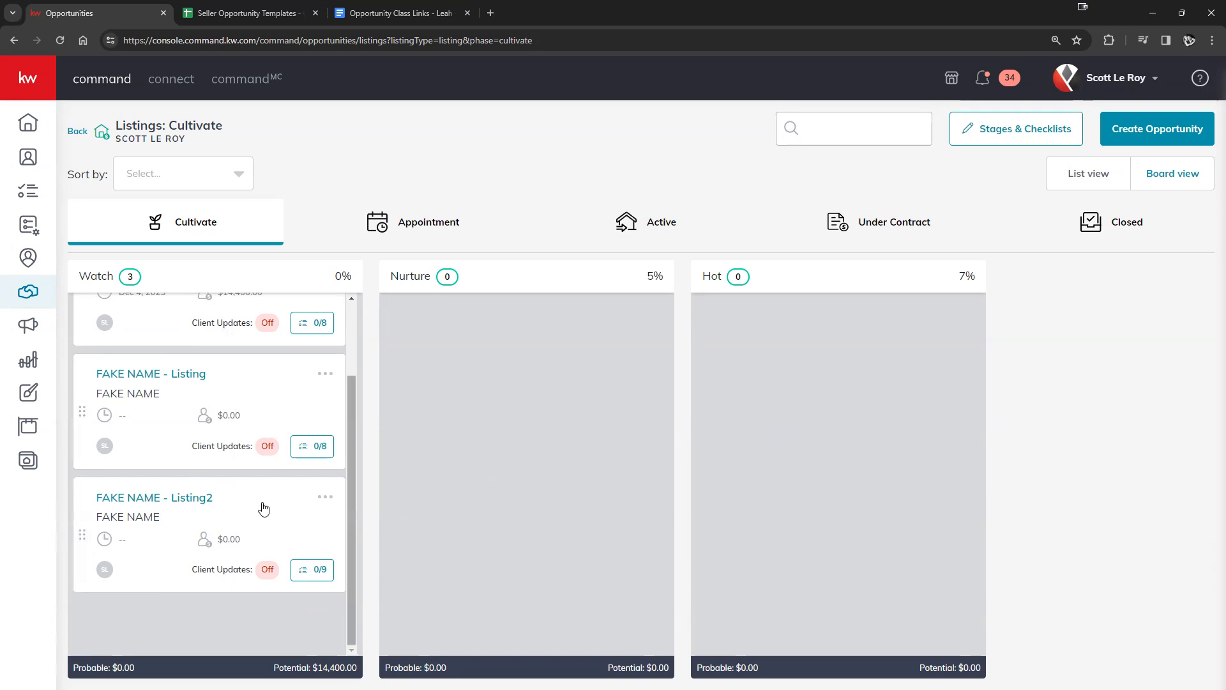
{"action": "scroll", "coordinate": [176, 496], "scroll_direction": "up", "scroll_amount": 1}
{"action": "scroll", "coordinate": [175, 497], "scroll_direction": "up", "scroll_amount": 2}
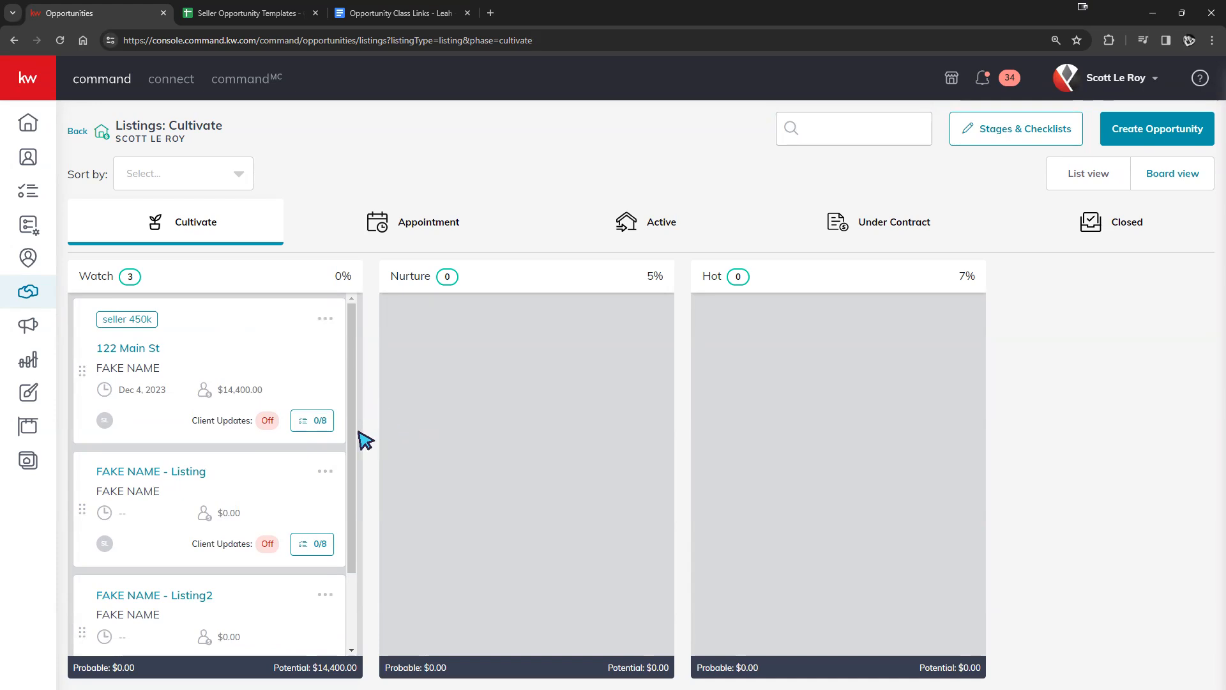
{"action": "scroll", "coordinate": [293, 429], "scroll_direction": "down", "scroll_amount": 2}
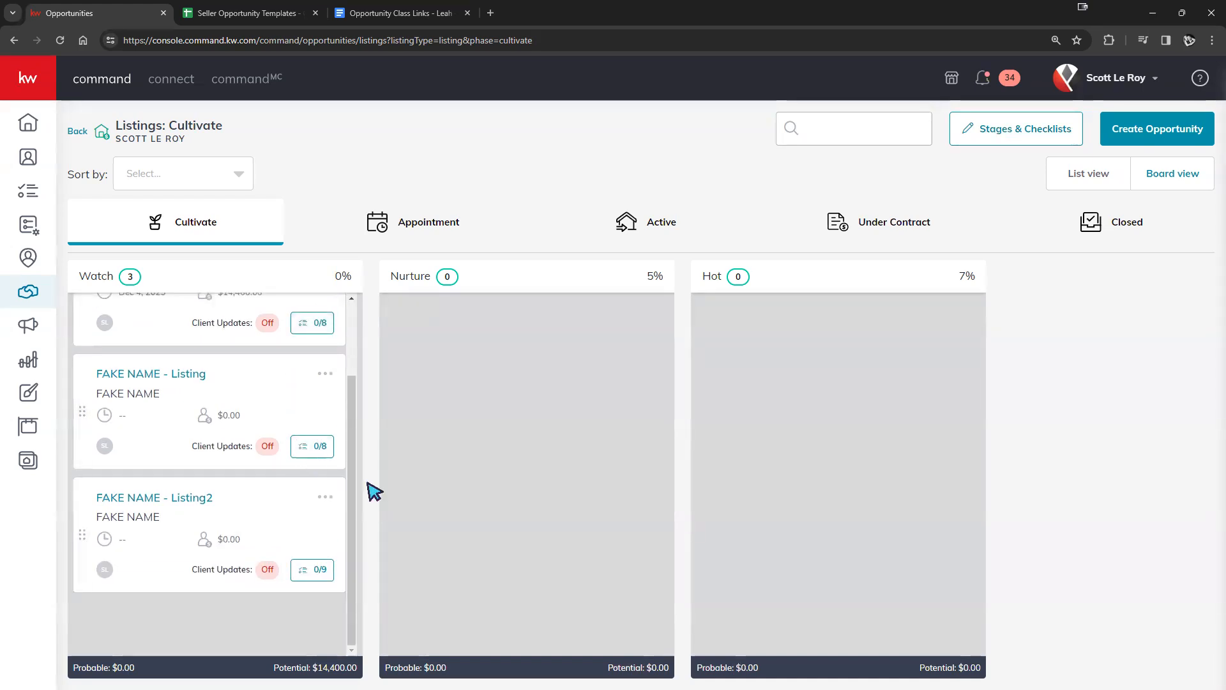
Examine the Watch tasks of "FAKE NAME - Listing2", close the list and review the older Watch cards
{"action": "left_click", "coordinate": [317, 577]}
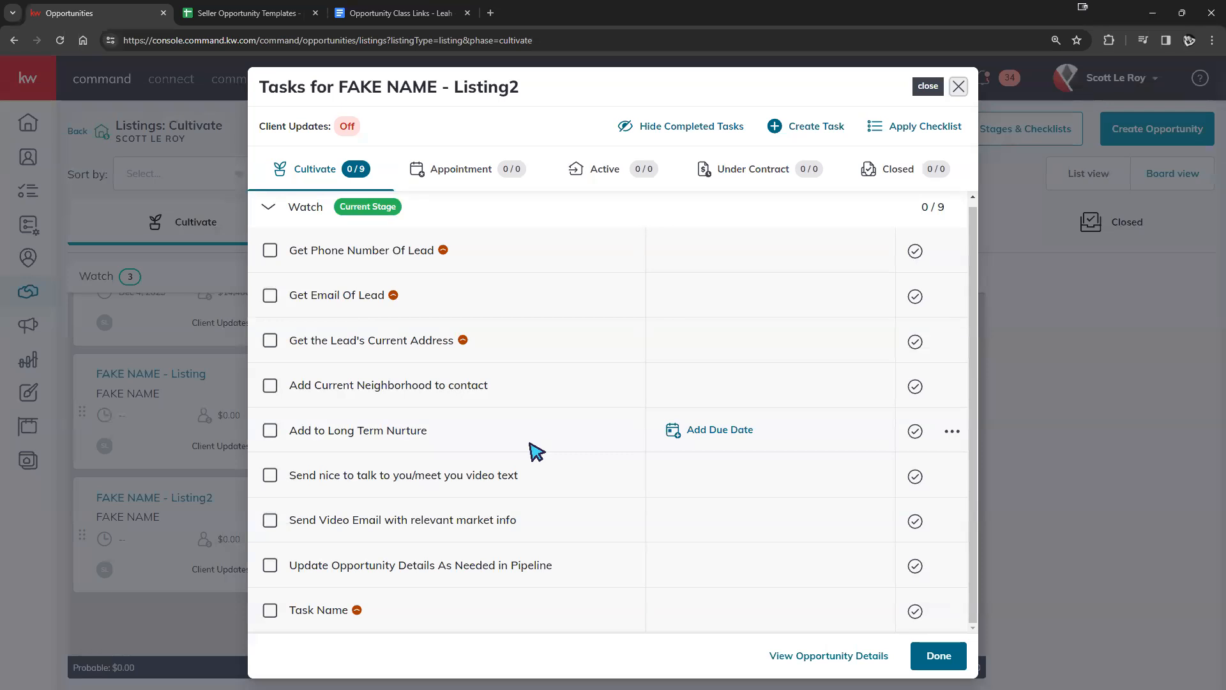
{"action": "left_click", "coordinate": [1093, 474]}
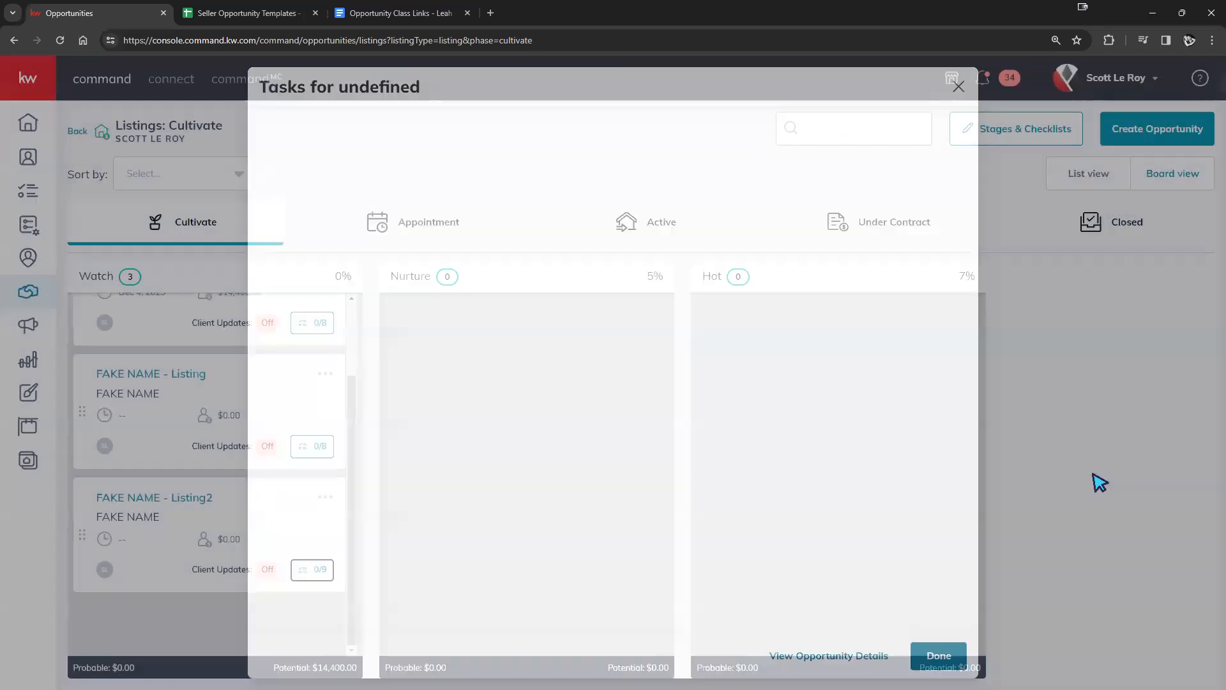
{"action": "scroll", "coordinate": [249, 368], "scroll_direction": "up", "scroll_amount": 2}
{"action": "scroll", "coordinate": [262, 337], "scroll_direction": "down", "scroll_amount": 2}
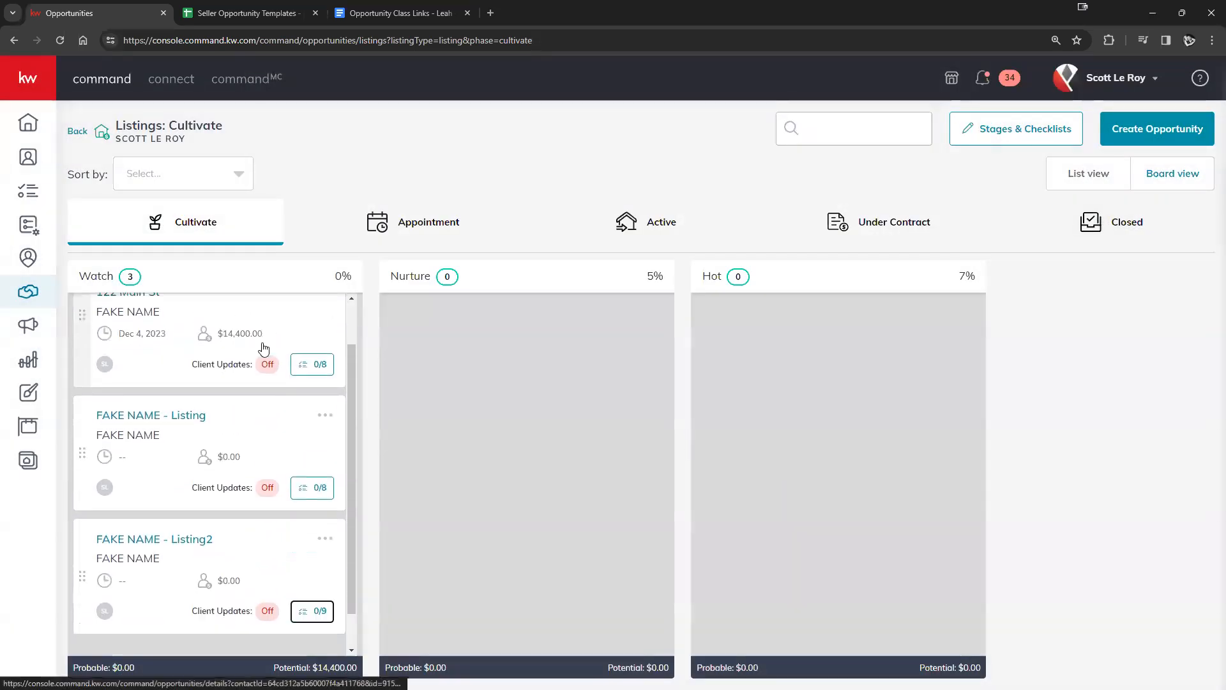
Compare the checklist item counts on the 122 Main St, "FAKE NAME - Listing" and "FAKE NAME - Listing2" cards in Watch
{"action": "scroll", "coordinate": [262, 341], "scroll_direction": "up", "scroll_amount": 2}
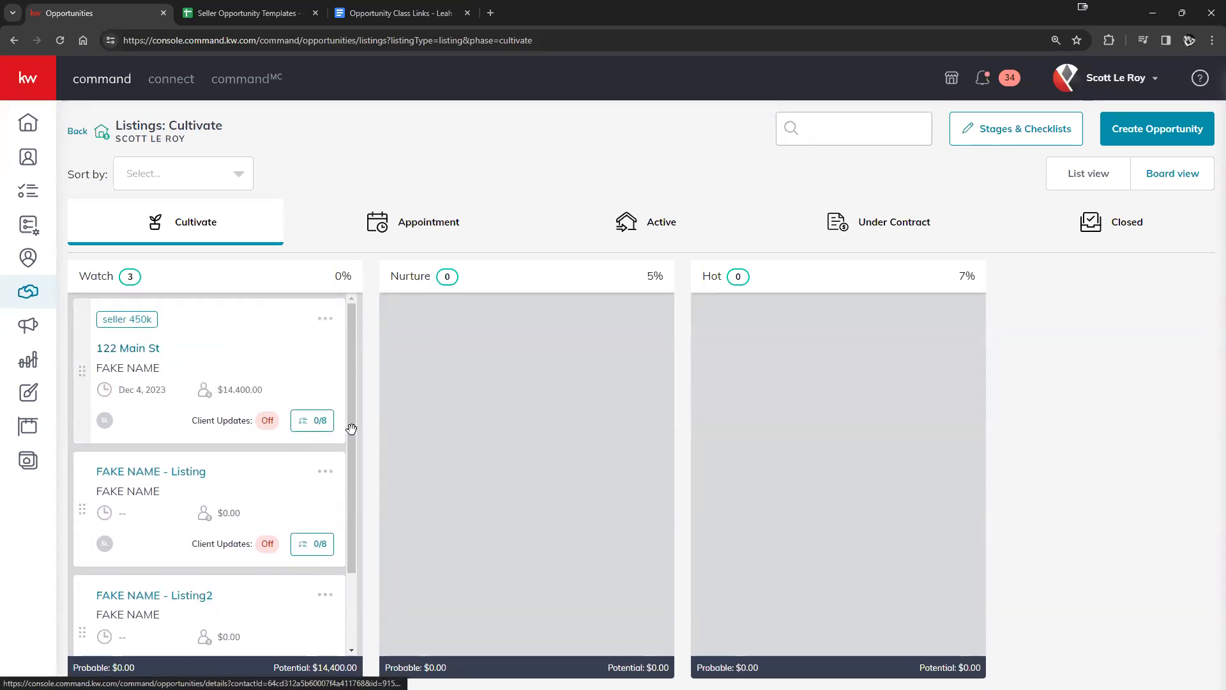
{"action": "scroll", "coordinate": [316, 440], "scroll_direction": "down", "scroll_amount": 2}
{"action": "scroll", "coordinate": [327, 440], "scroll_direction": "up", "scroll_amount": 2}
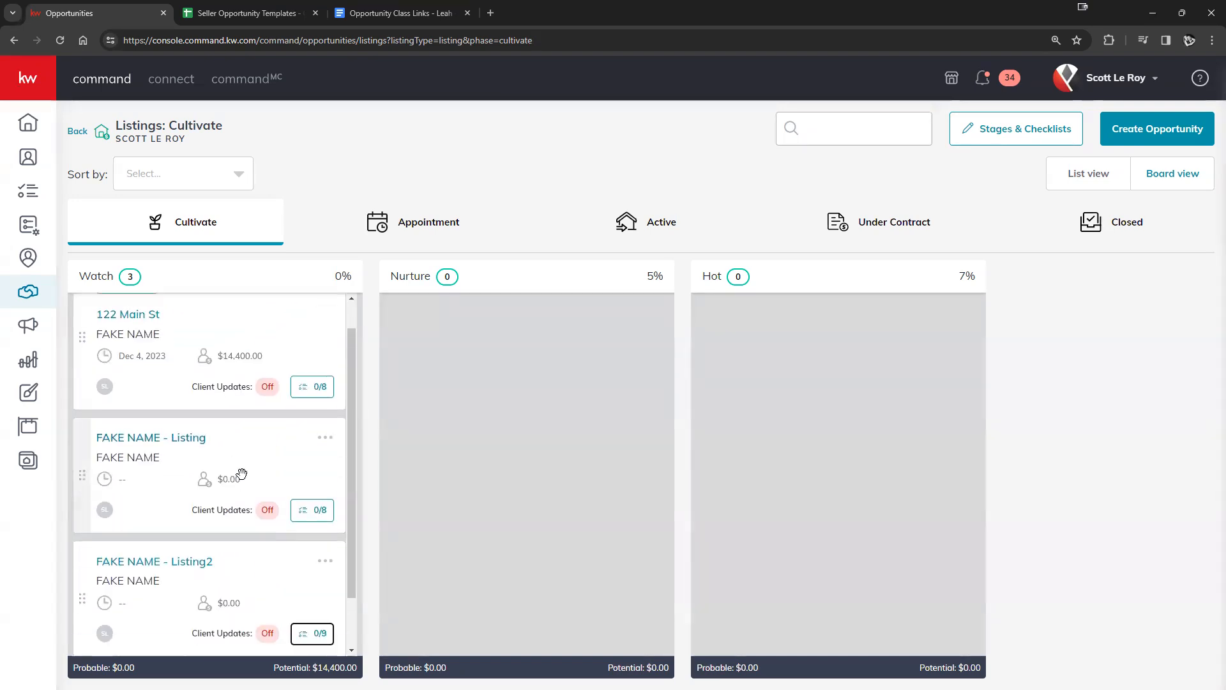
{"action": "scroll", "coordinate": [241, 473], "scroll_direction": "down", "scroll_amount": 2}
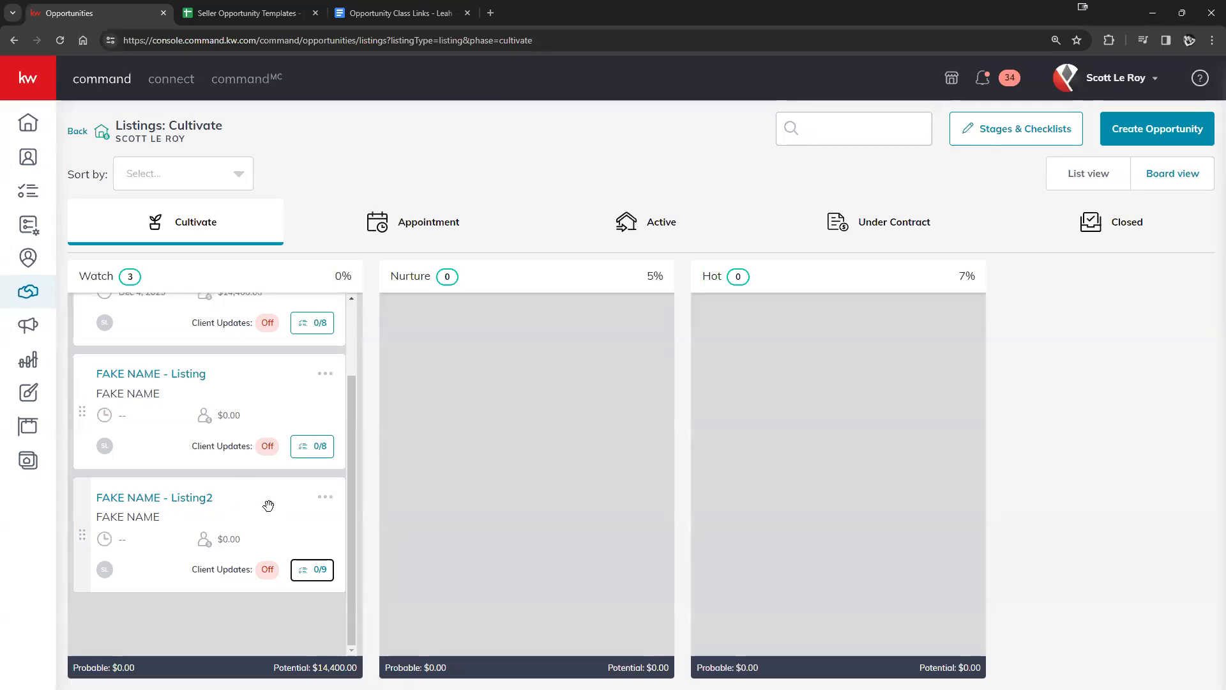
{"action": "scroll", "coordinate": [296, 523], "scroll_direction": "up", "scroll_amount": 2}
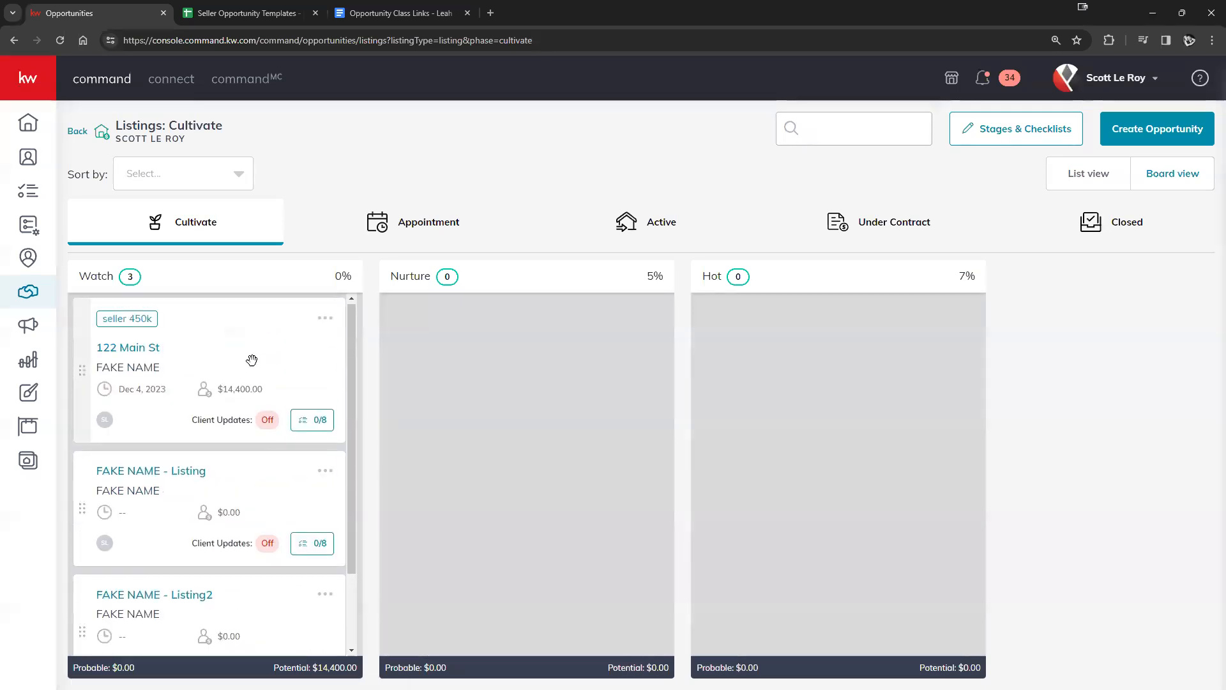
{"action": "scroll", "coordinate": [282, 363], "scroll_direction": "down", "scroll_amount": 2}
Start a new task named "Task 10" in the task list of "FAKE NAME - Listing2"
{"action": "left_click", "coordinate": [313, 571]}
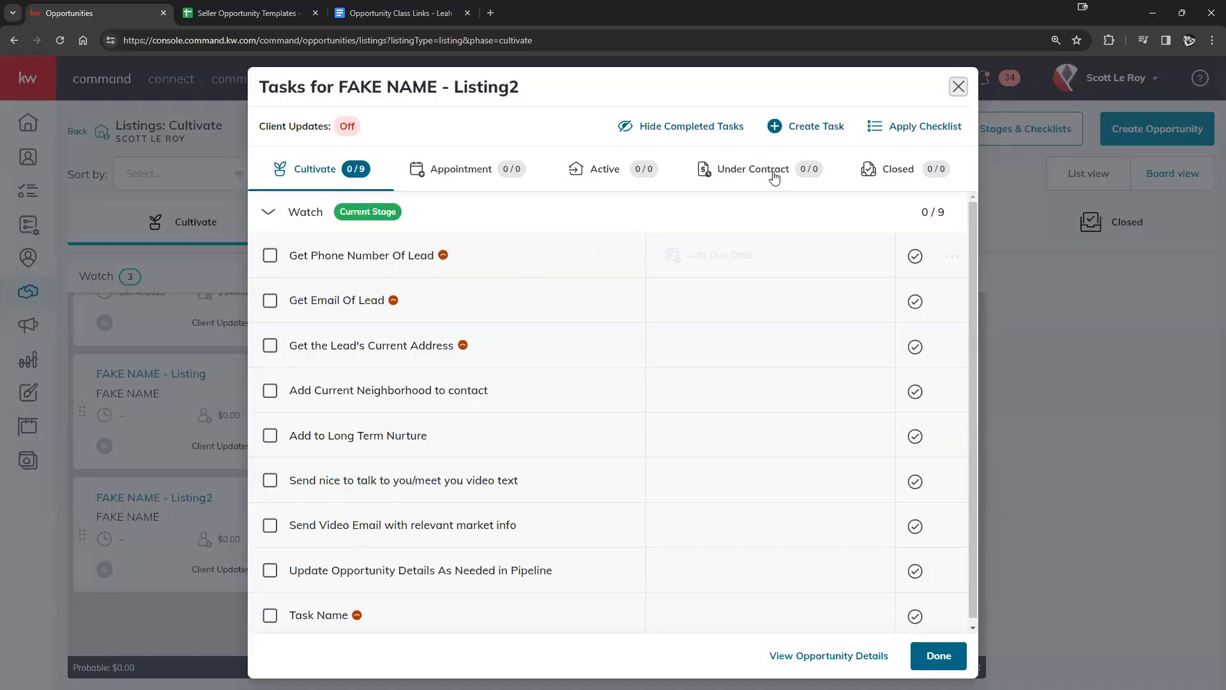
{"action": "left_click", "coordinate": [783, 127]}
{"action": "left_click", "coordinate": [577, 177]}
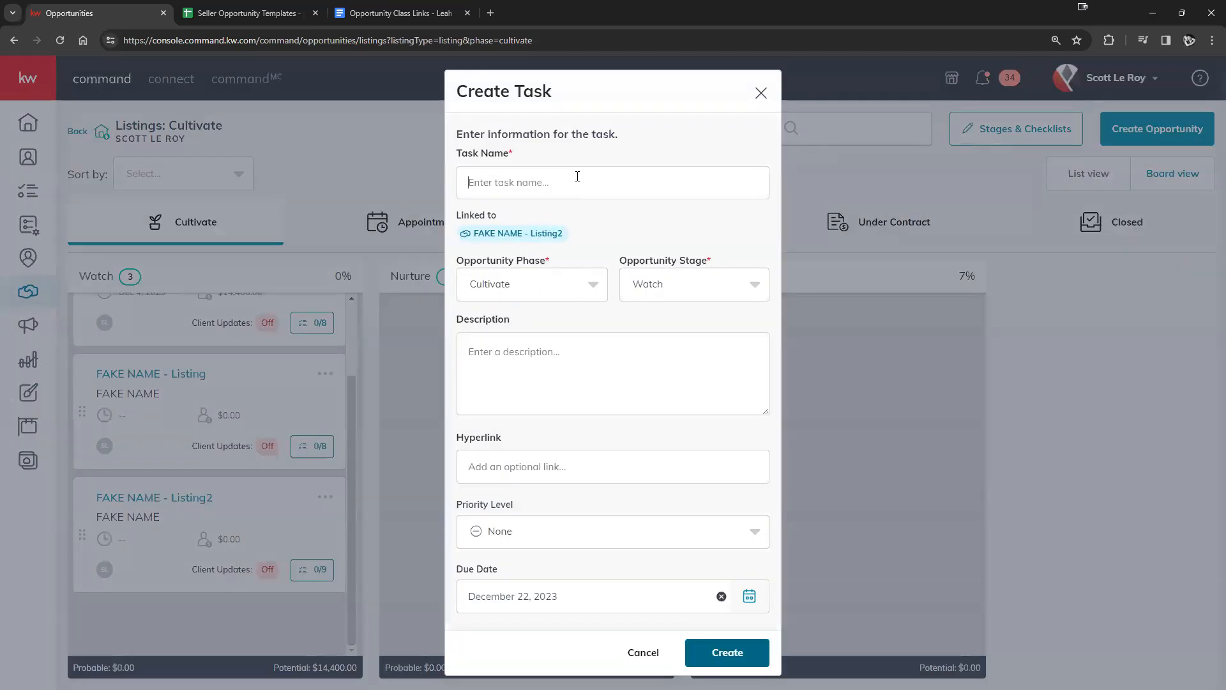
{"action": "type", "text": "Task 10"}
Try assigning the new task to the Active phase's Open House stage
{"action": "left_click", "coordinate": [586, 288]}
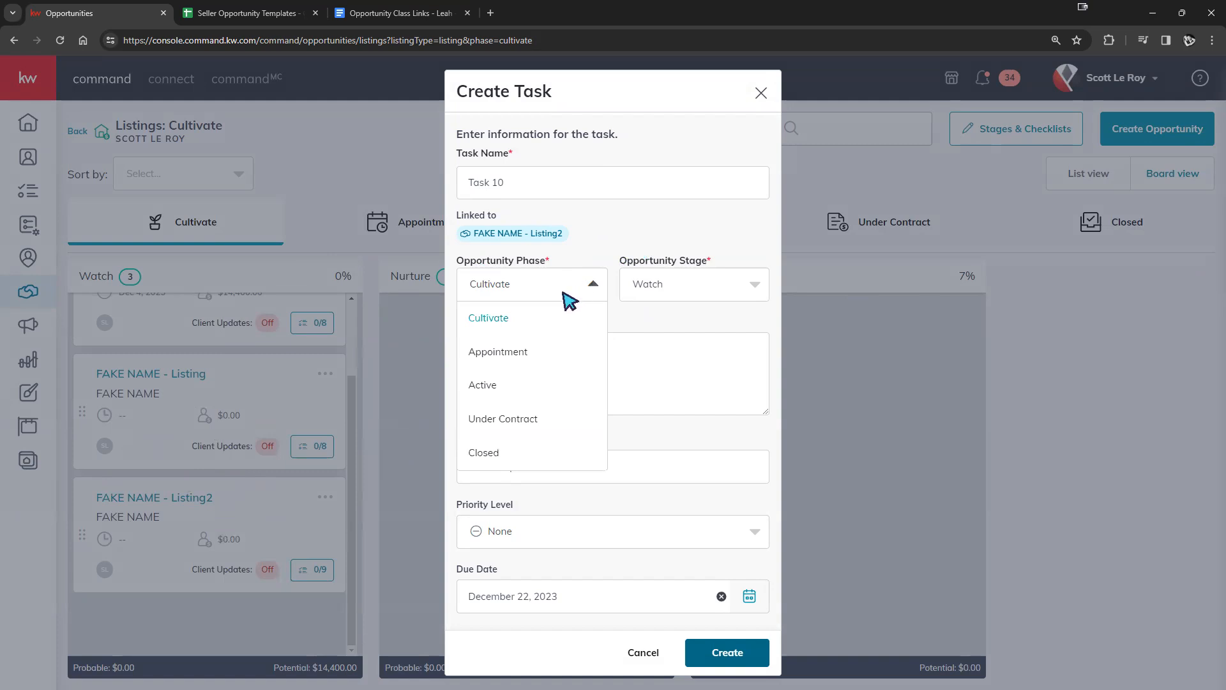
{"action": "left_click", "coordinate": [491, 387]}
{"action": "left_click", "coordinate": [735, 281]}
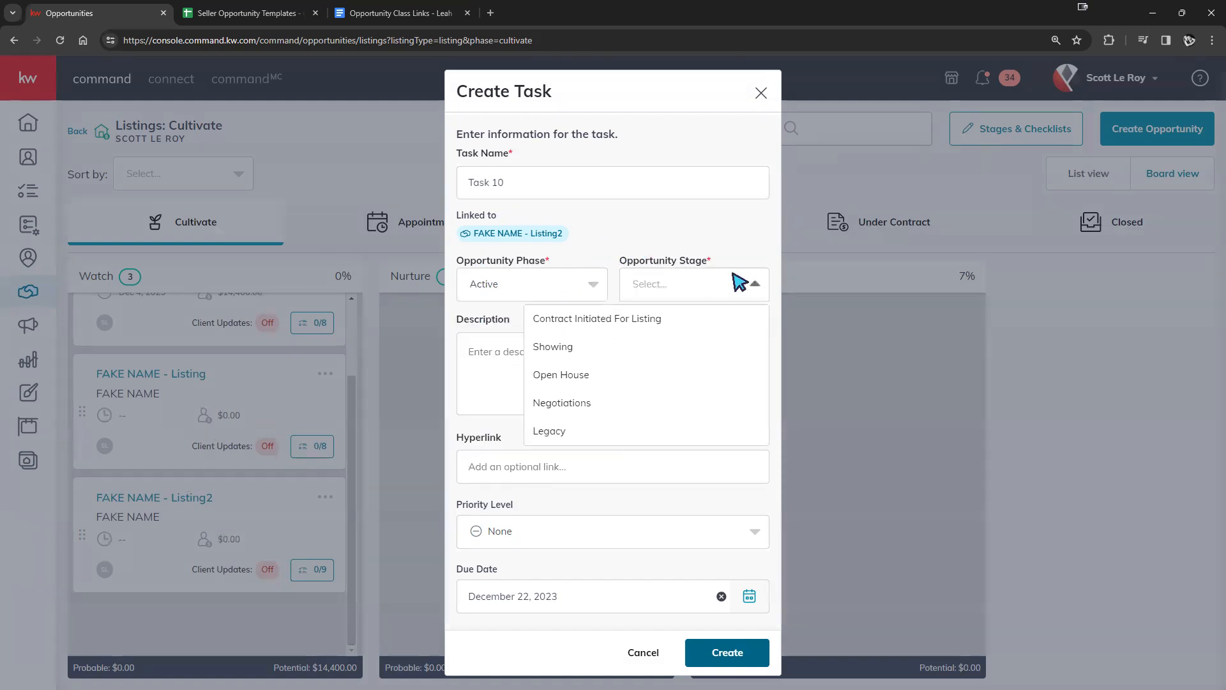
{"action": "left_click", "coordinate": [568, 377]}
{"action": "left_click", "coordinate": [640, 355]}
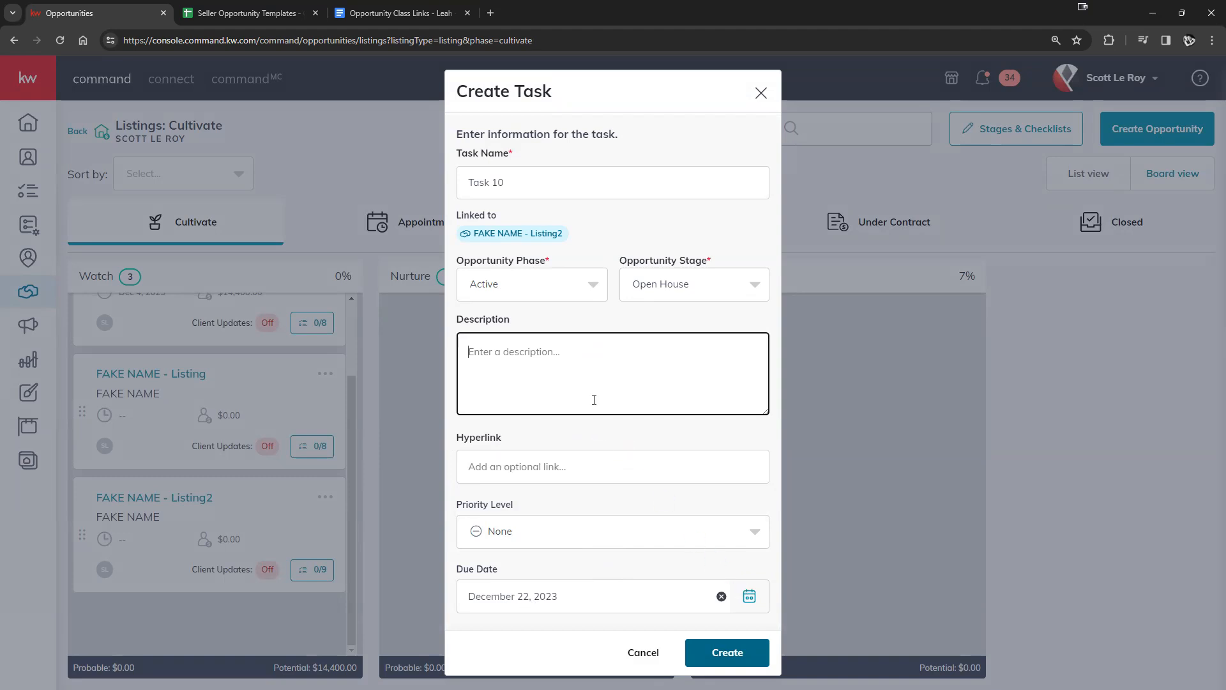
Set the task's phase to Cultivate and stage to Watch, create it, and close the task list
{"action": "left_click", "coordinate": [575, 285]}
{"action": "left_click", "coordinate": [506, 317]}
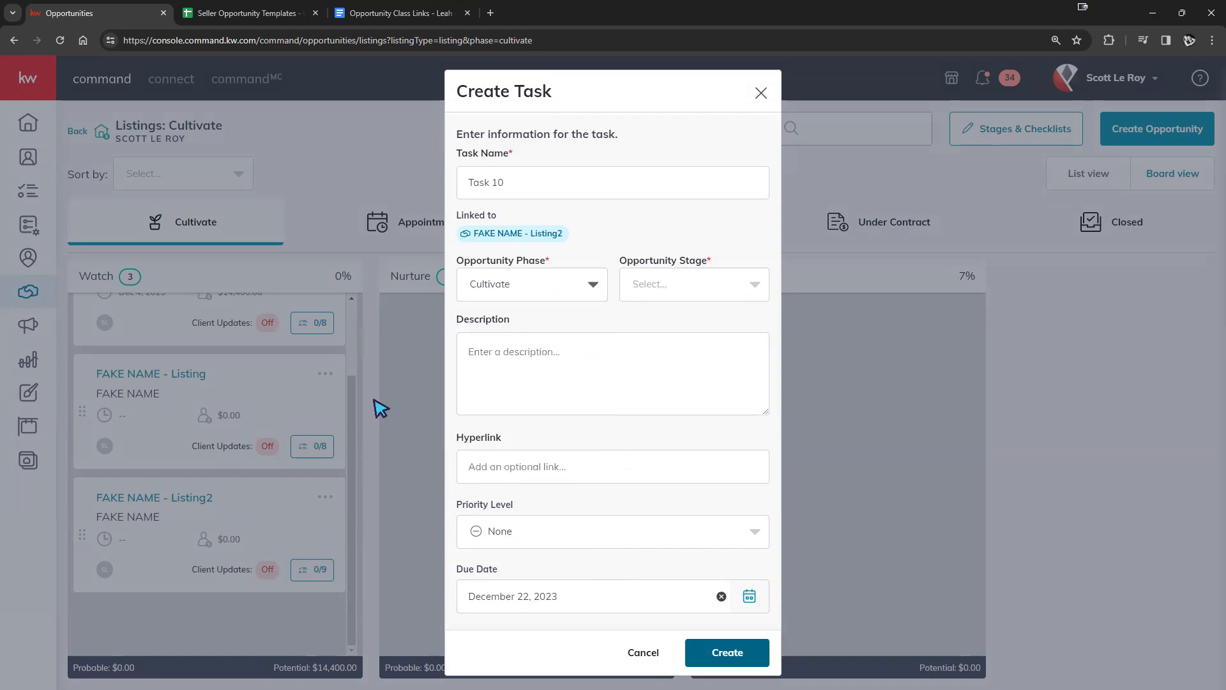
{"action": "left_click", "coordinate": [702, 285]}
{"action": "left_click", "coordinate": [642, 322]}
{"action": "left_click", "coordinate": [739, 657]}
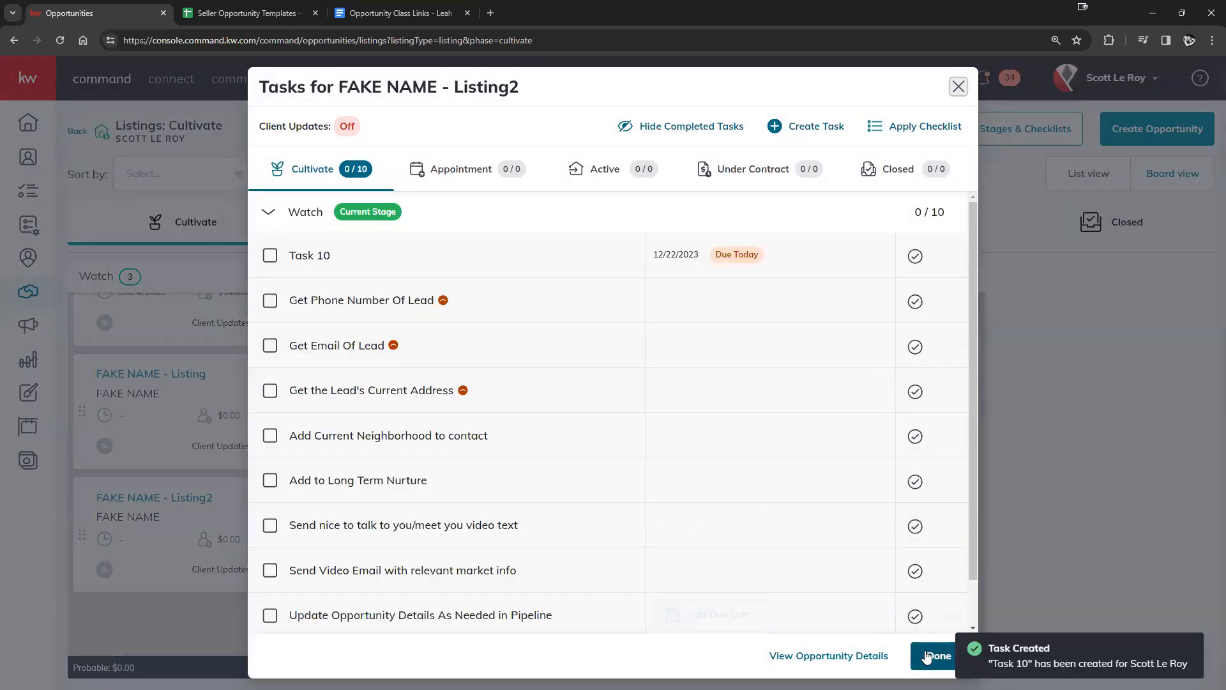
{"action": "left_click", "coordinate": [927, 656]}
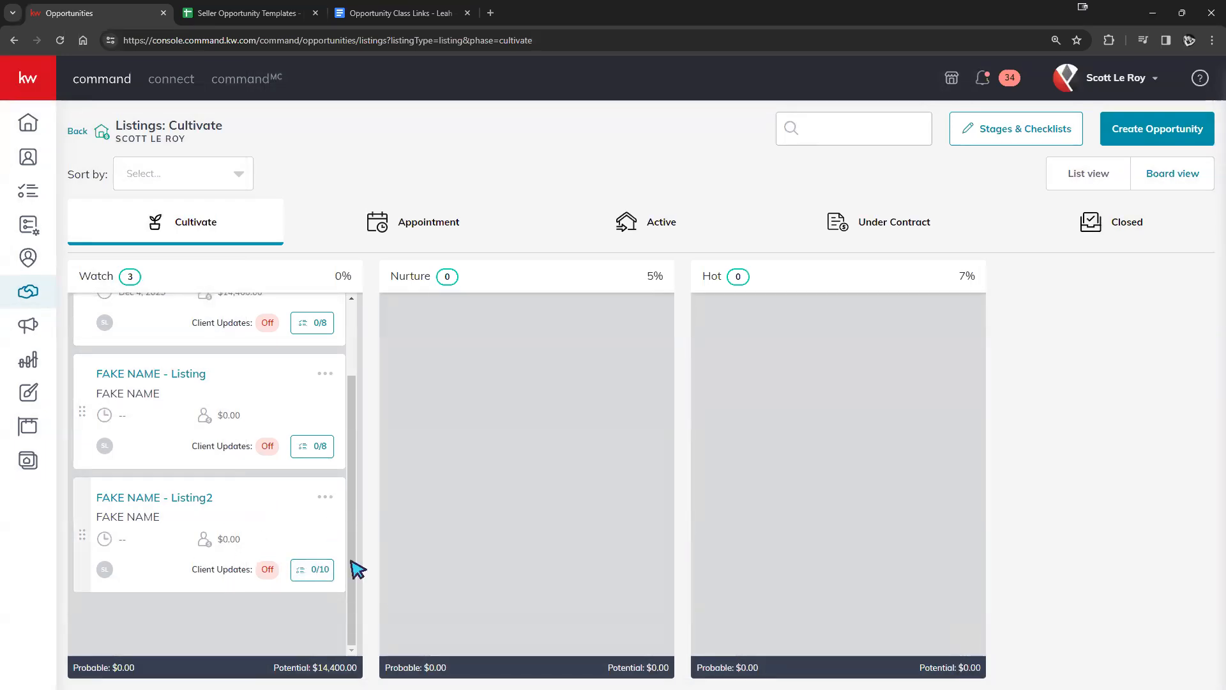
Compare the Watch cards' task counts and examine the tasks of "FAKE NAME - Listing", closing the list when finished
{"action": "scroll", "coordinate": [307, 440], "scroll_direction": "up", "scroll_amount": 3}
{"action": "scroll", "coordinate": [246, 431], "scroll_direction": "down", "scroll_amount": 3}
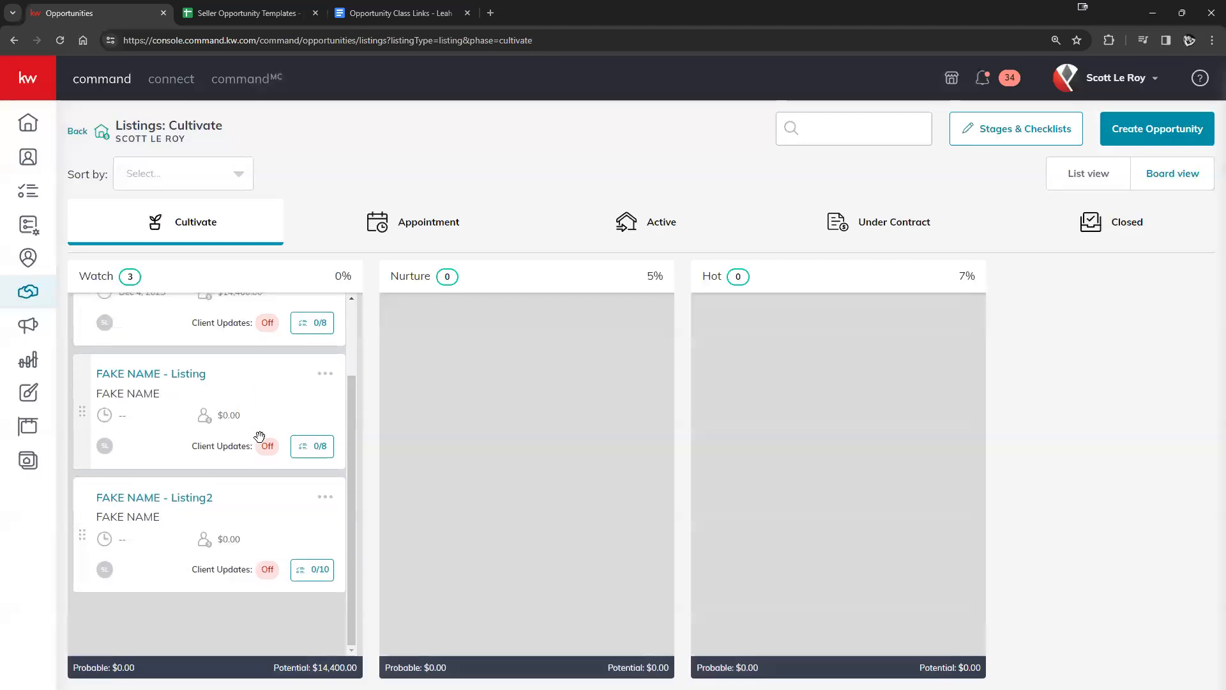
{"action": "scroll", "coordinate": [260, 434], "scroll_direction": "up", "scroll_amount": 1}
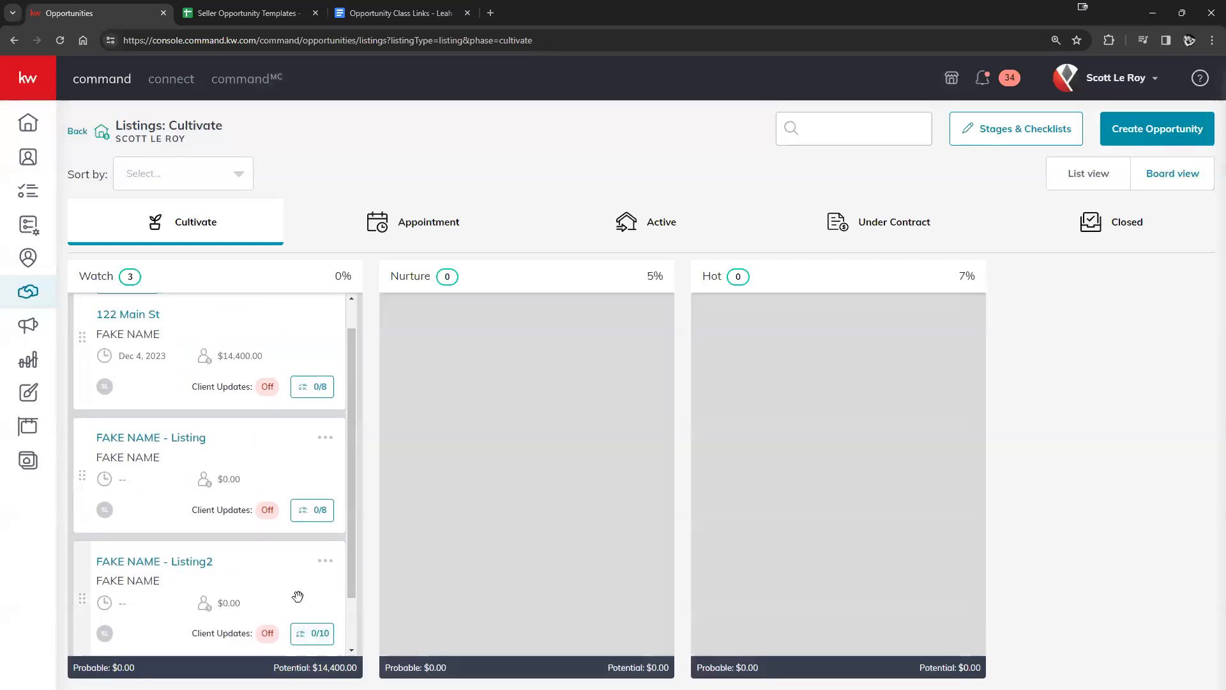
{"action": "scroll", "coordinate": [319, 609], "scroll_direction": "down", "scroll_amount": 1}
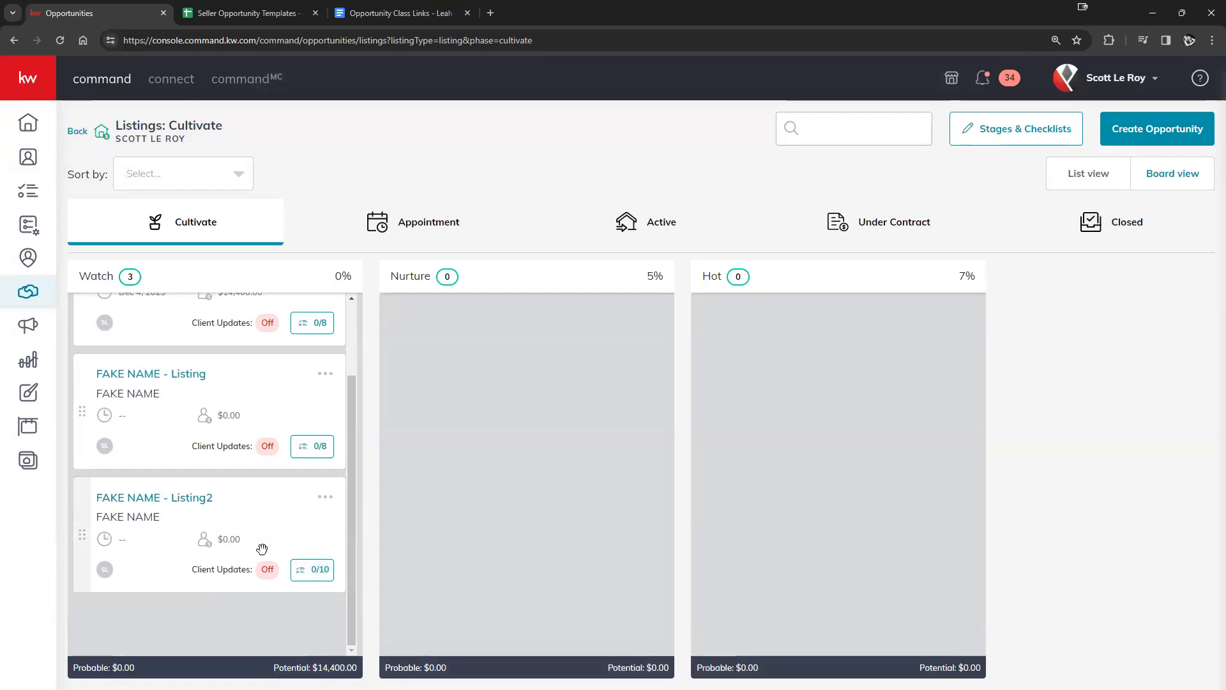
{"action": "scroll", "coordinate": [262, 549], "scroll_direction": "up", "scroll_amount": 1}
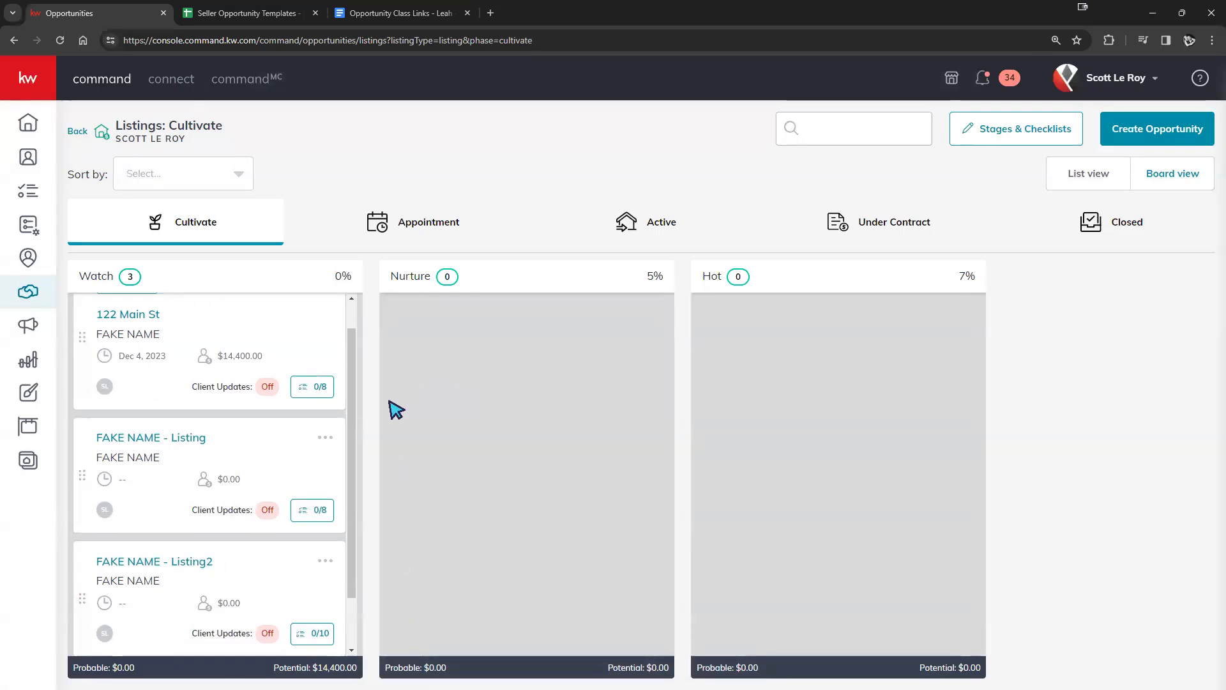
{"action": "left_click", "coordinate": [315, 511]}
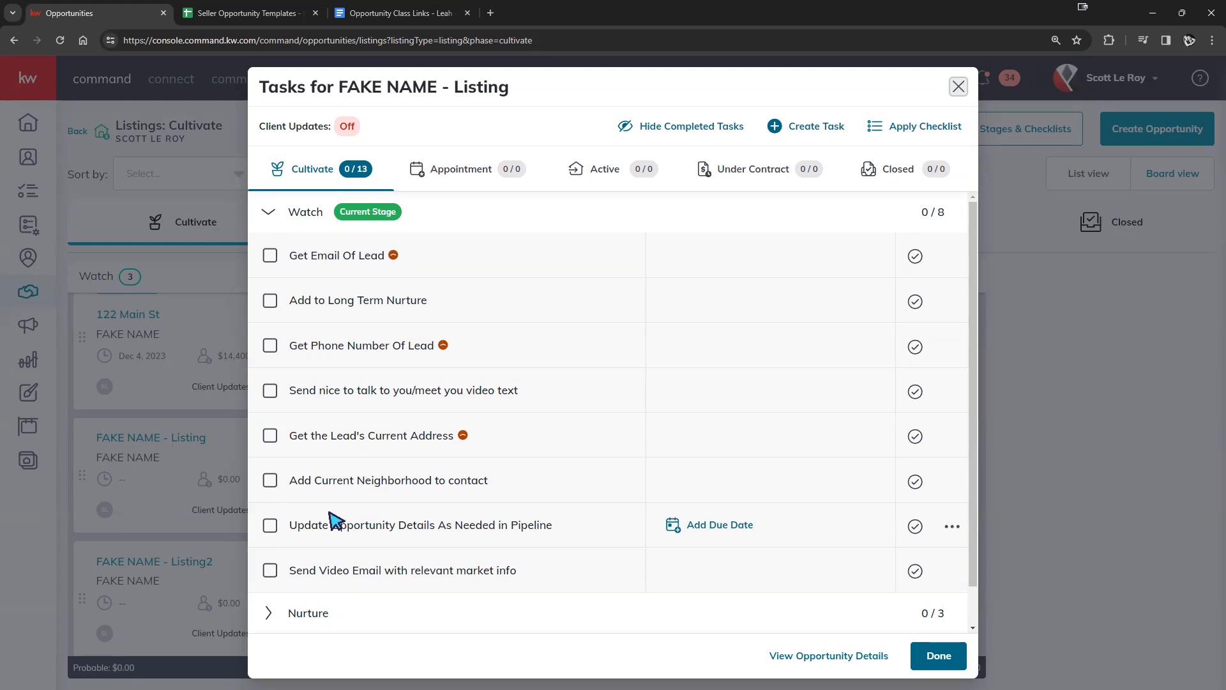
{"action": "left_click", "coordinate": [958, 87]}
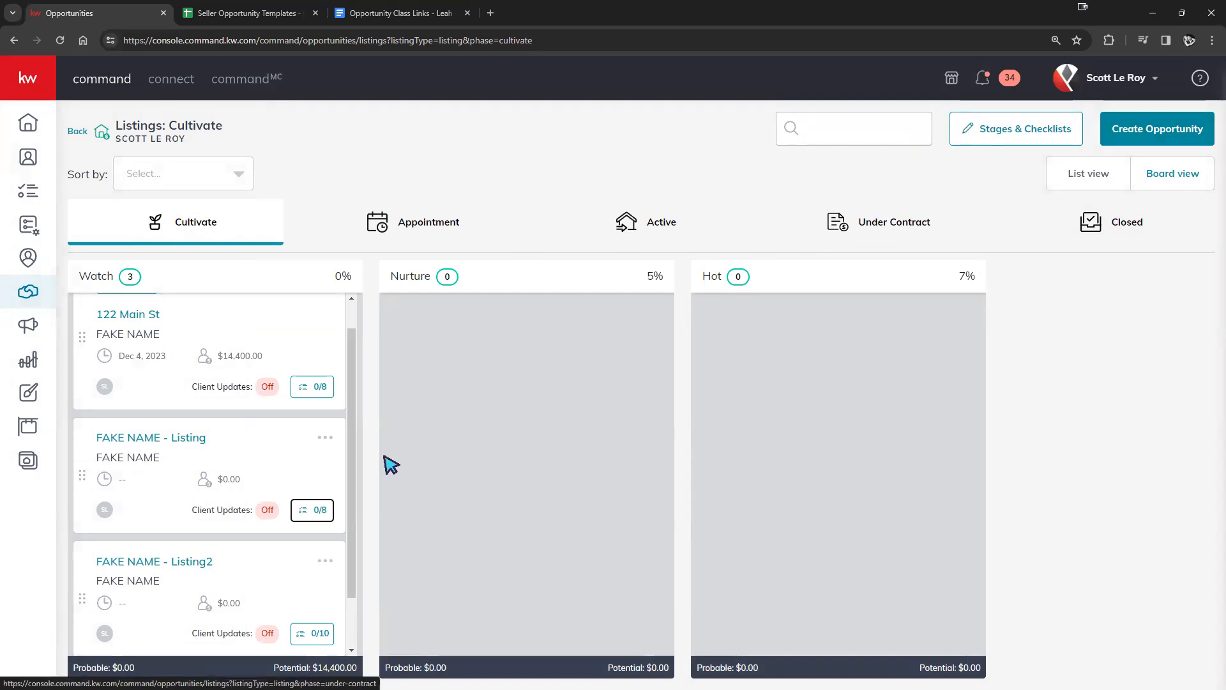
Reopen the tasks of "FAKE NAME - Listing" and check the Appointment, Active, Under Contract and Closed phases
{"action": "scroll", "coordinate": [300, 487], "scroll_direction": "down", "scroll_amount": 1}
{"action": "left_click", "coordinate": [315, 446]}
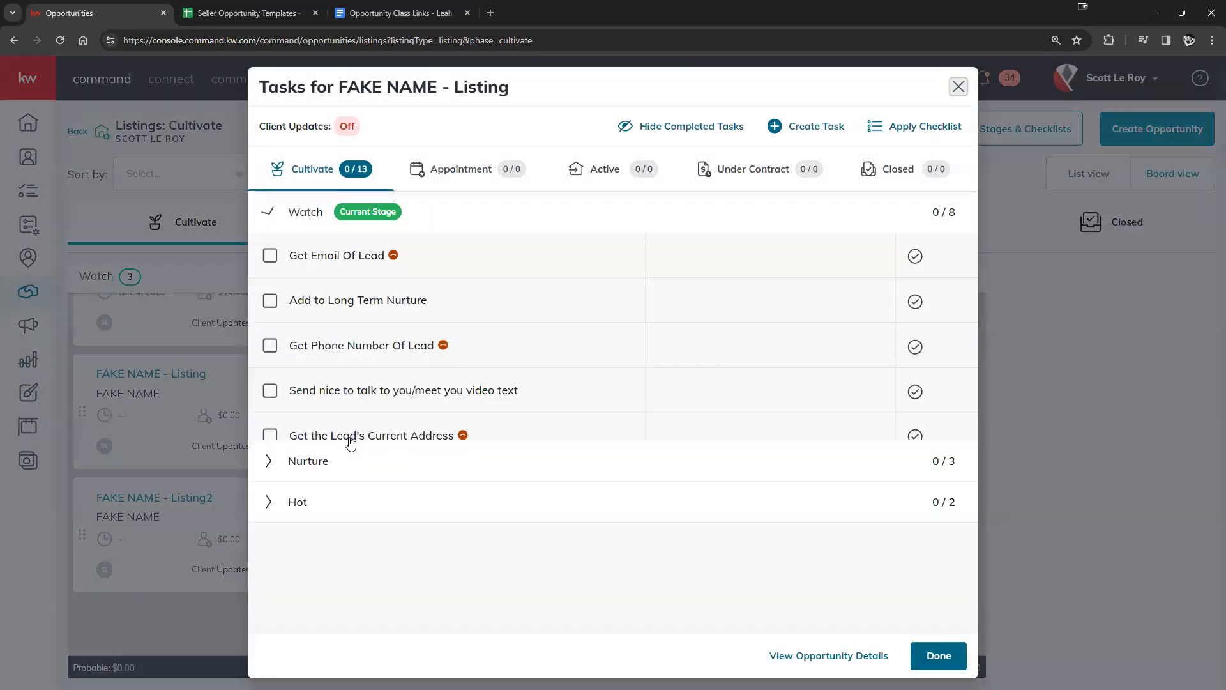
{"action": "left_click", "coordinate": [481, 176]}
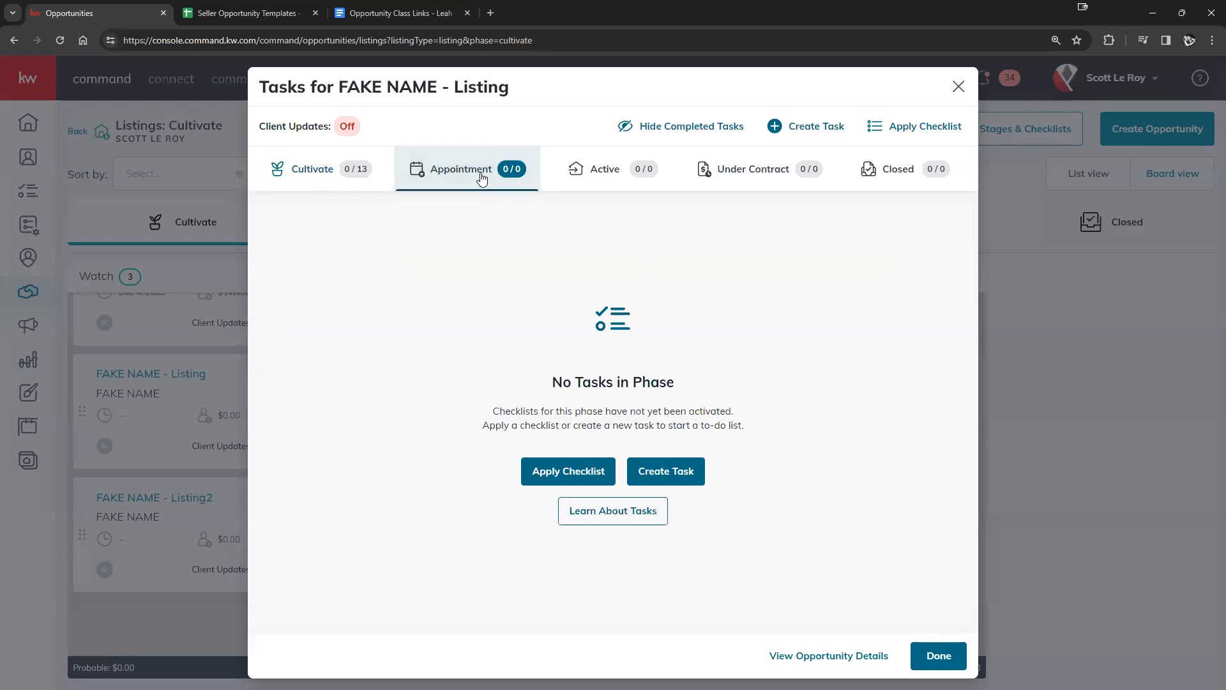
{"action": "left_click", "coordinate": [602, 171]}
{"action": "left_click", "coordinate": [741, 171]}
{"action": "left_click", "coordinate": [878, 179]}
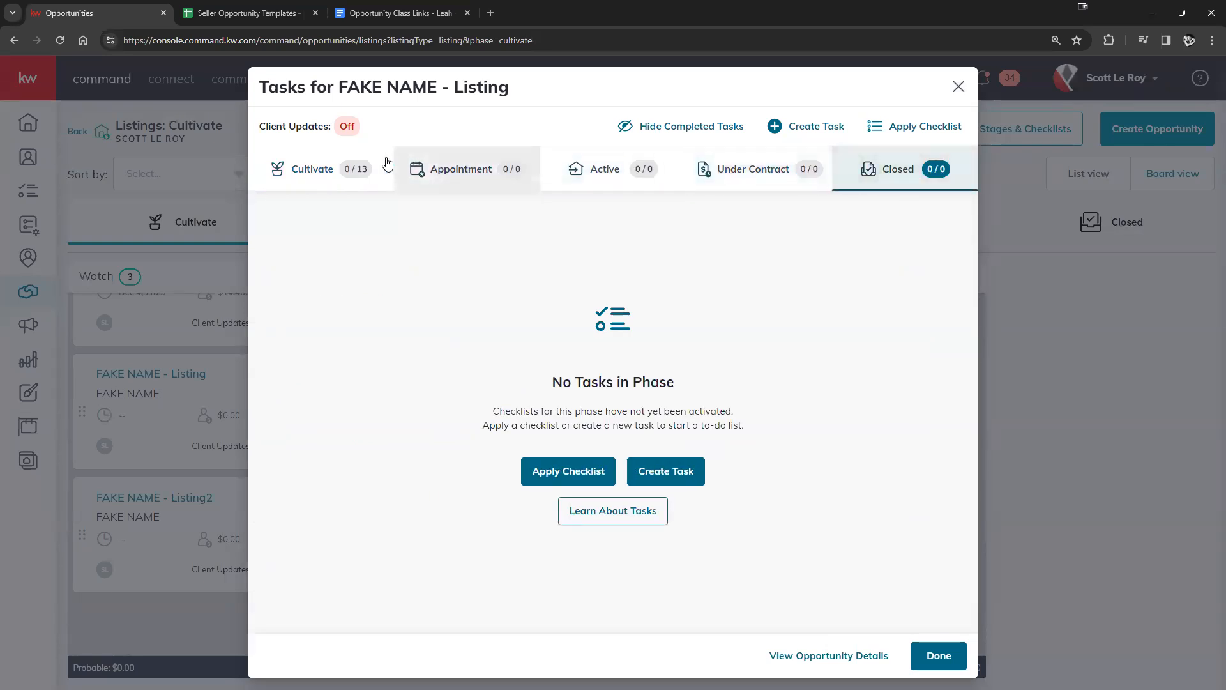
Examine the stage choices for applying an Appointment checklist to "FAKE NAME - Listing", and close everything without adding tasks
{"action": "left_click", "coordinate": [463, 184]}
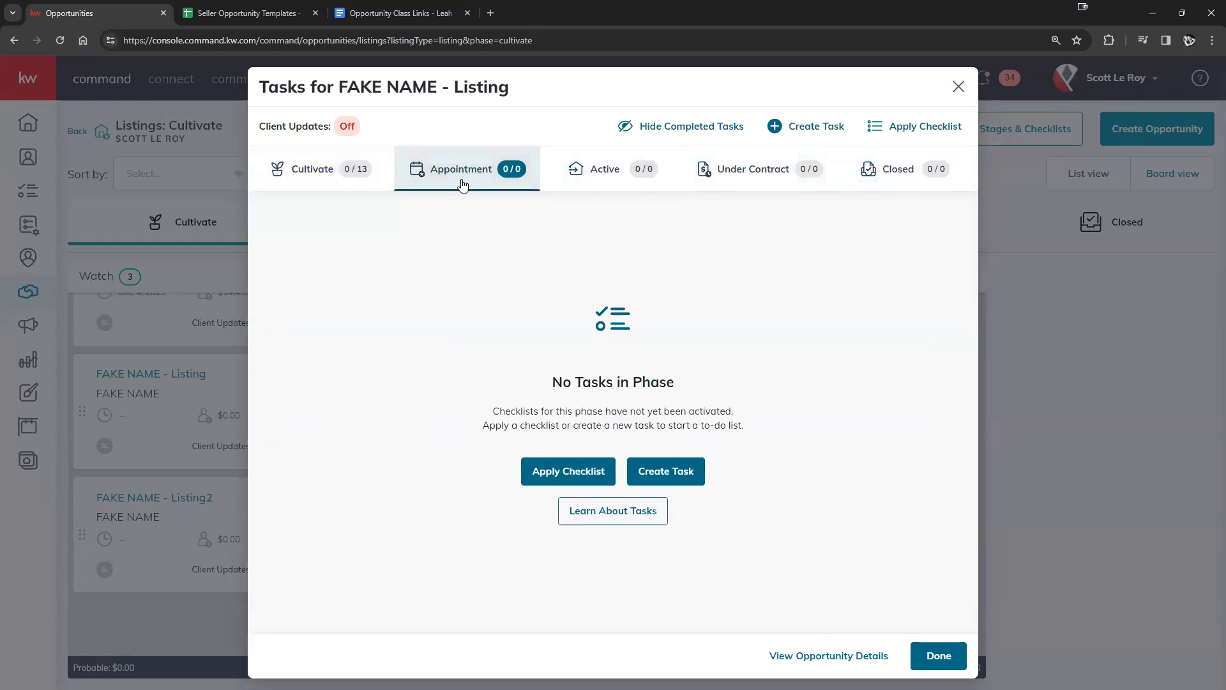
{"action": "left_click", "coordinate": [578, 473]}
{"action": "left_click", "coordinate": [745, 321]}
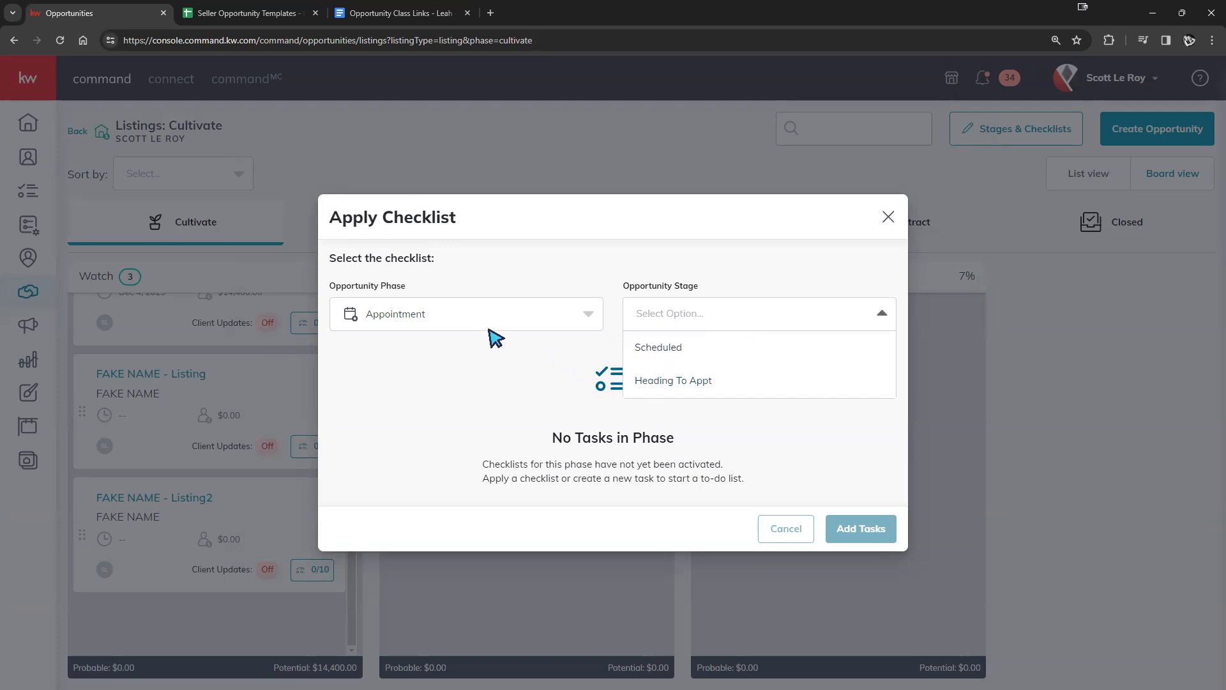
{"action": "left_click", "coordinate": [378, 316]}
{"action": "left_click", "coordinate": [425, 315]}
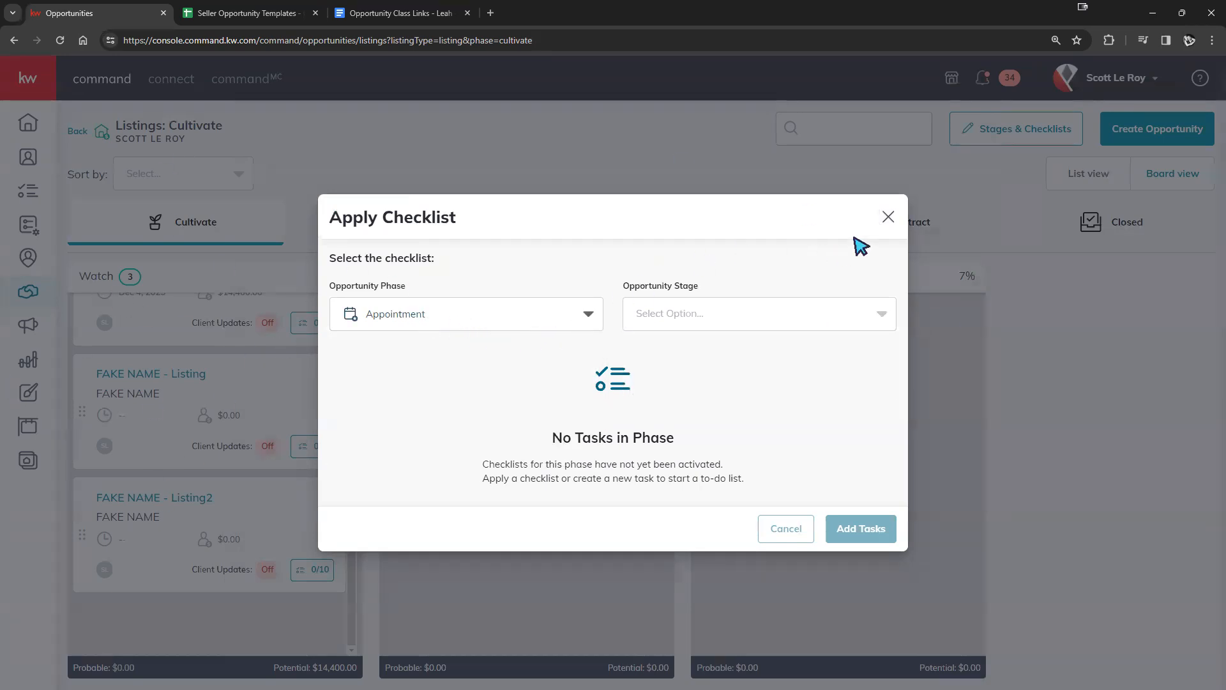
{"action": "left_click", "coordinate": [888, 217]}
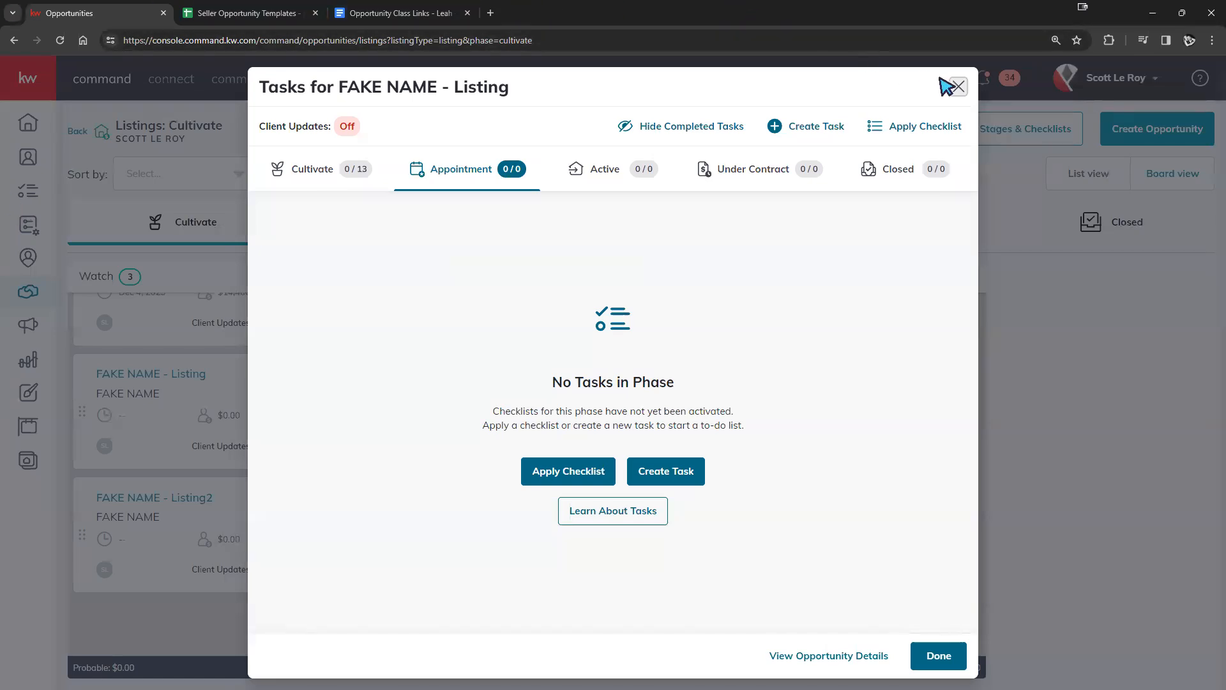
{"action": "left_click", "coordinate": [956, 87]}
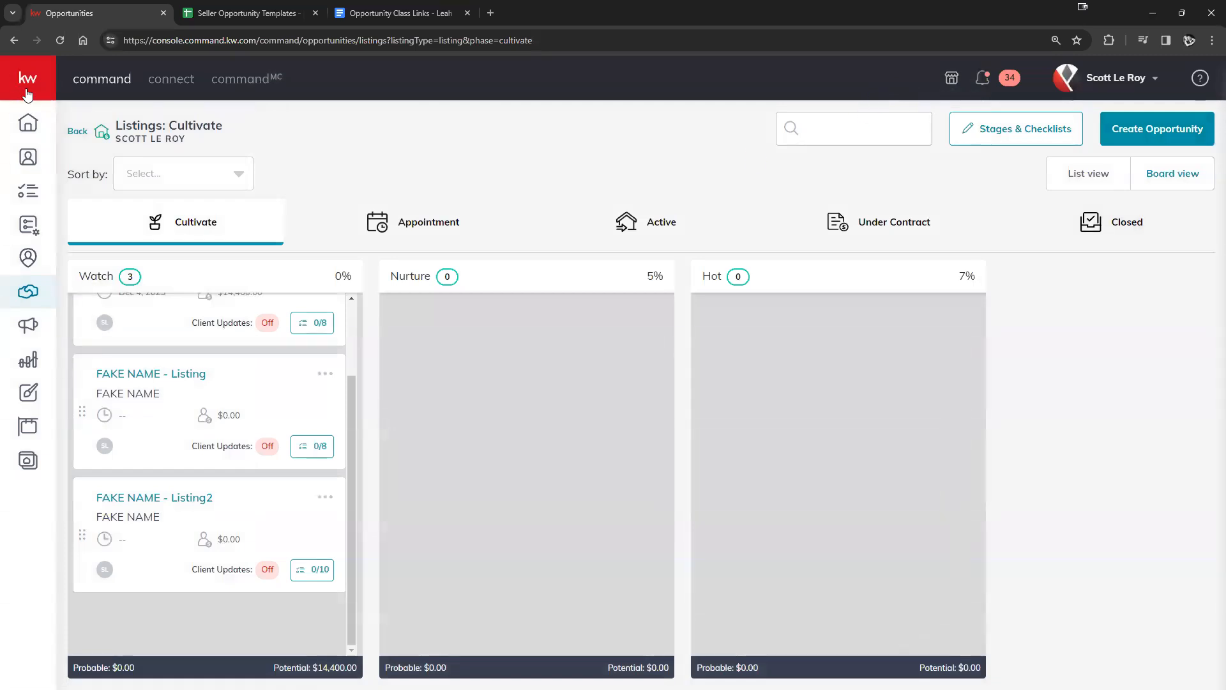
Open the Tasks page in a new browser tab and switch to it
{"action": "mouse_move", "coordinate": [32, 97]}
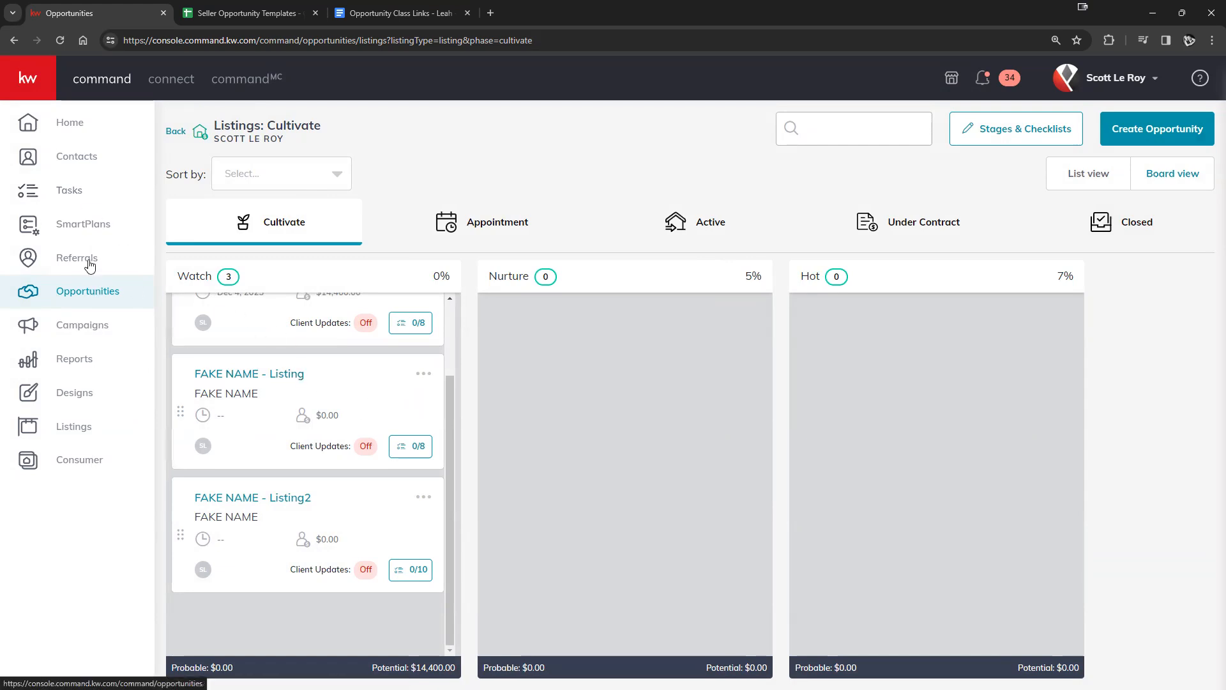
{"action": "right_click", "coordinate": [75, 193]}
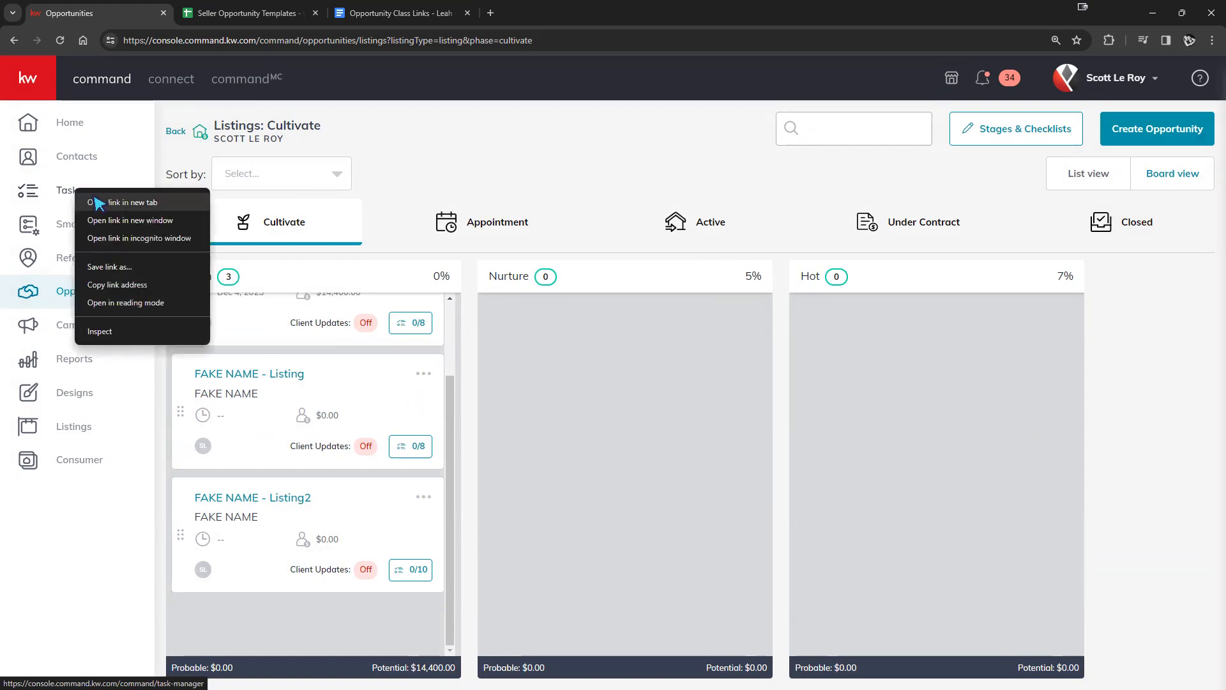
{"action": "left_click", "coordinate": [96, 198]}
{"action": "left_click", "coordinate": [227, 16]}
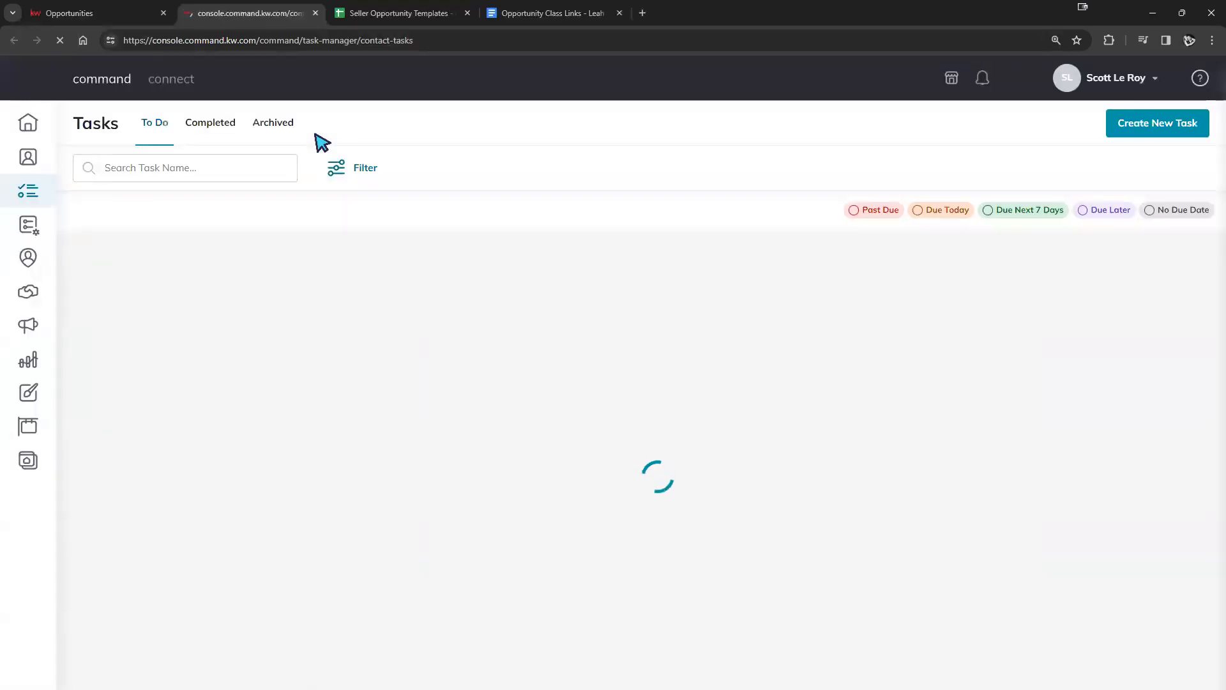
Inspect the opportunities that a new task can be linked to, and discard the task without creating it
{"action": "left_click", "coordinate": [1193, 133]}
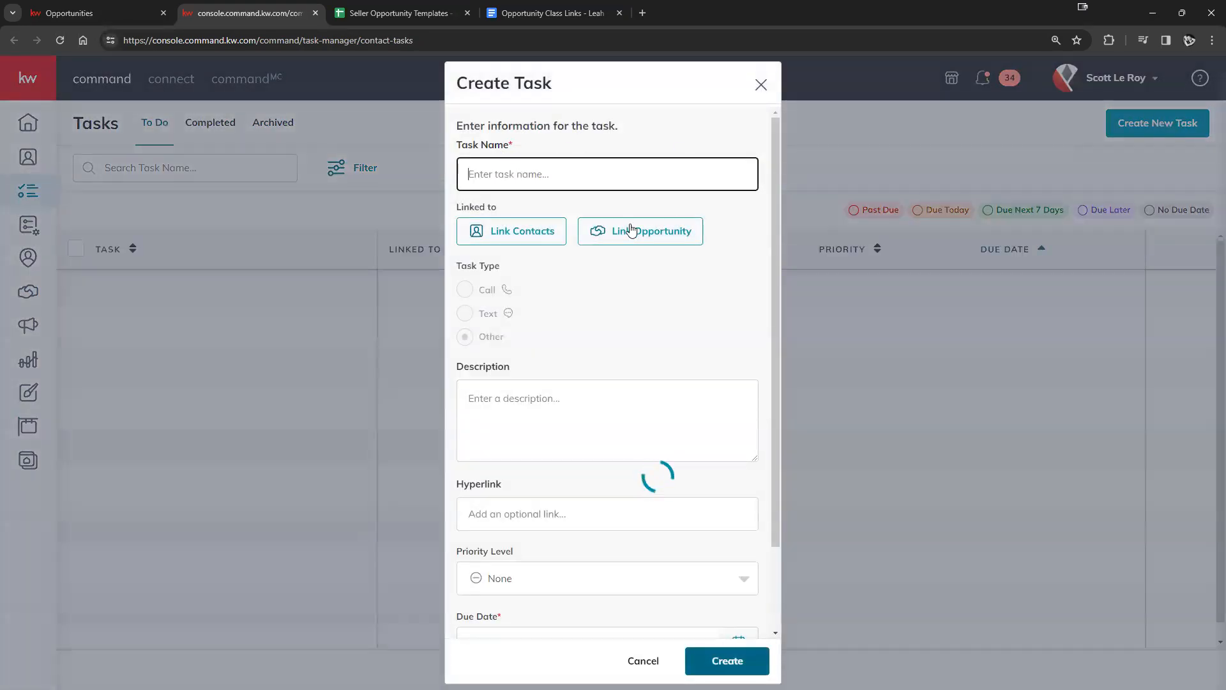
{"action": "left_click", "coordinate": [626, 237]}
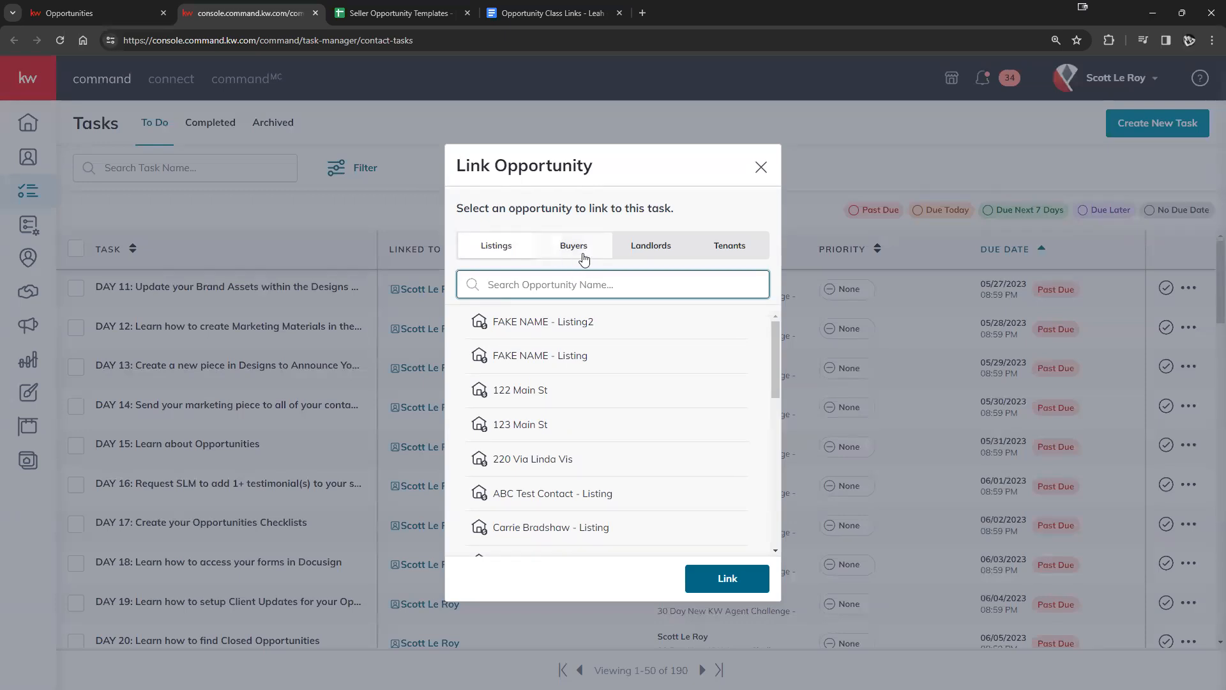
{"action": "left_click", "coordinate": [761, 169]}
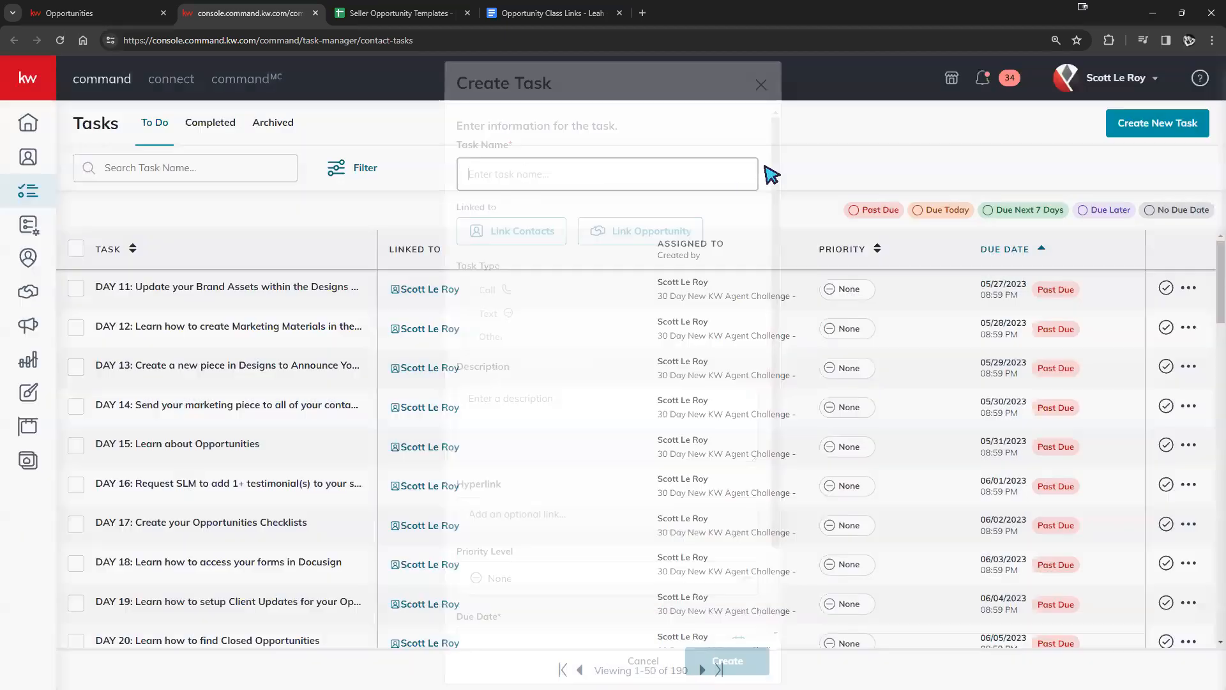
{"action": "left_click", "coordinate": [760, 86]}
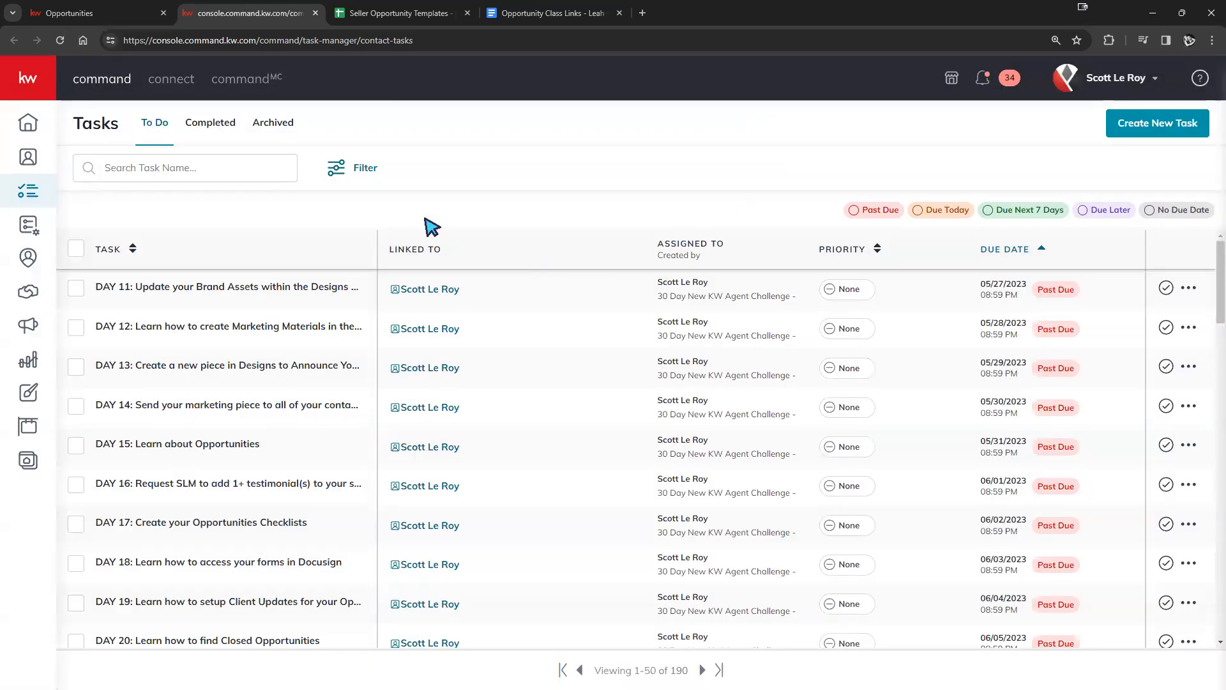
Return to the Cultivate listings board in the Opportunities browser tab and open the tasks of "FAKE NAME - Listing"
{"action": "left_click", "coordinate": [90, 15]}
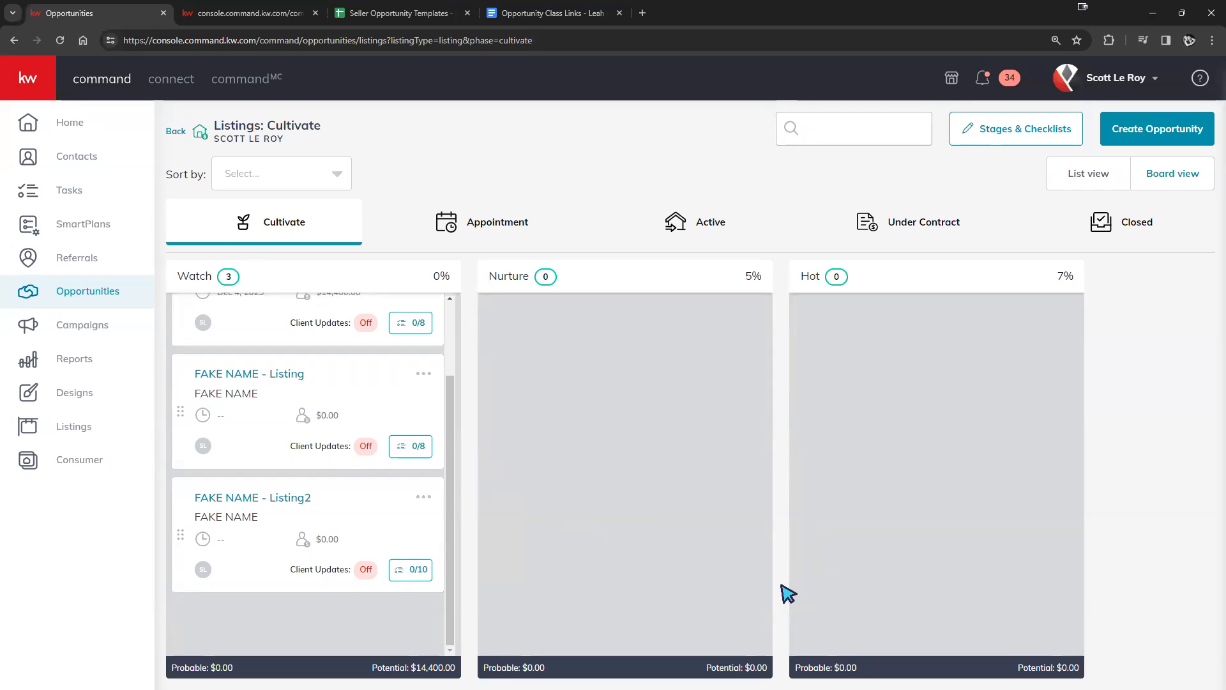
{"action": "scroll", "coordinate": [308, 413], "scroll_direction": "up", "scroll_amount": 1}
{"action": "scroll", "coordinate": [328, 416], "scroll_direction": "down", "scroll_amount": 1}
{"action": "left_click", "coordinate": [409, 446]}
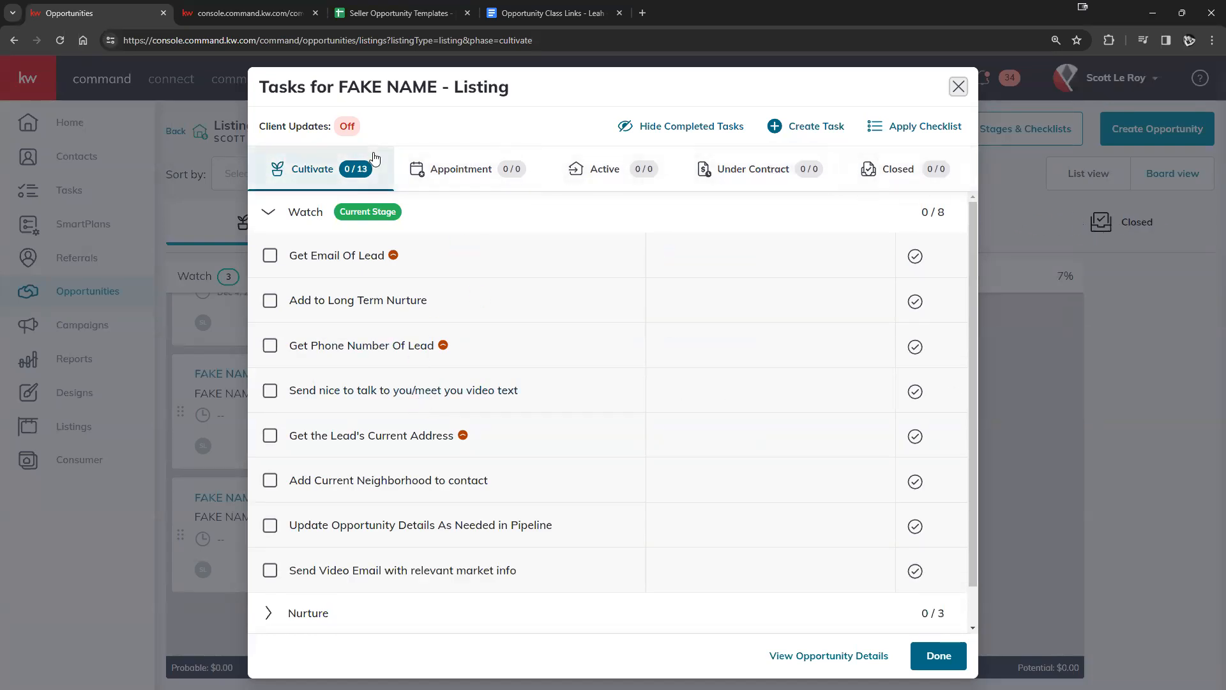
Collapse the Watch checklist of "FAKE NAME - Listing", return to the board, and reopen the opportunity's tasks from its card
{"action": "left_click", "coordinate": [272, 216]}
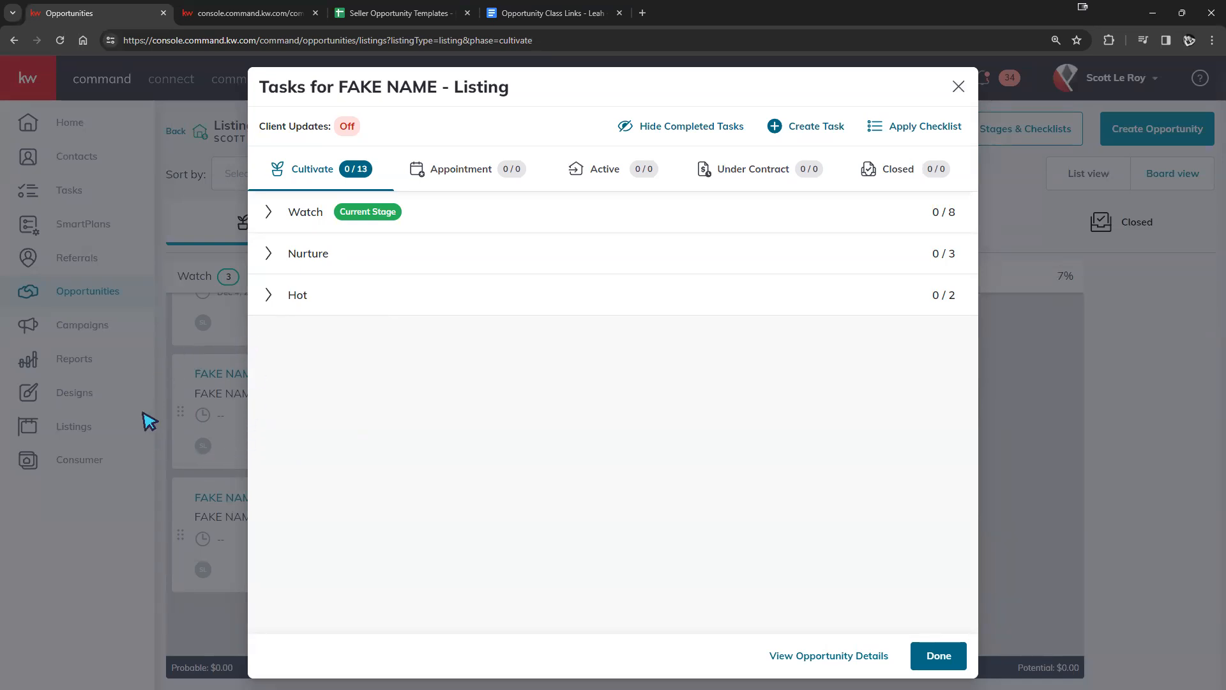
{"action": "left_click", "coordinate": [214, 424]}
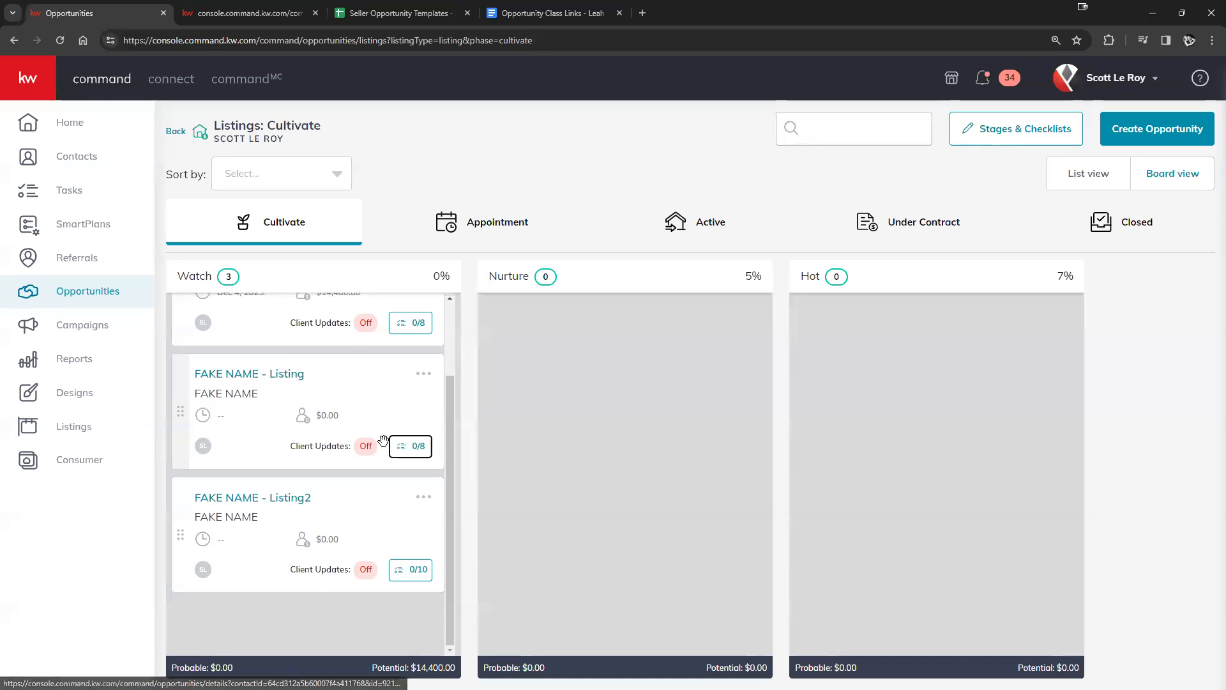
{"action": "left_click", "coordinate": [403, 449]}
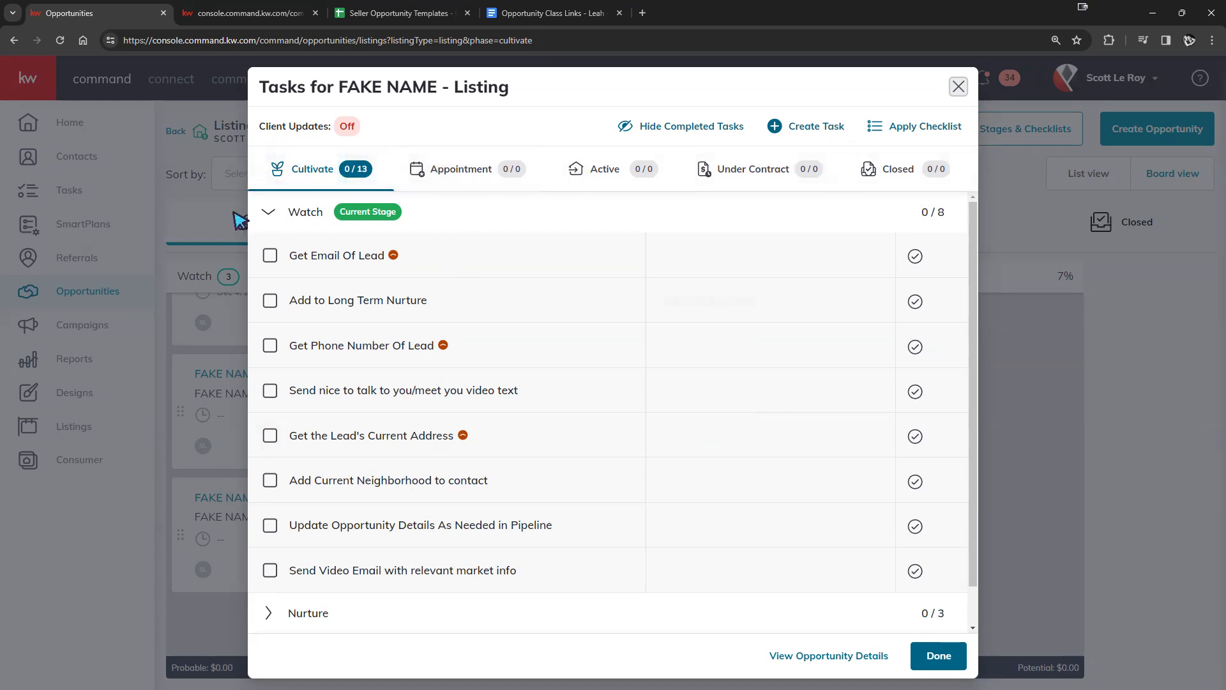
{"action": "left_click", "coordinate": [241, 221]}
{"action": "left_click", "coordinate": [411, 446]}
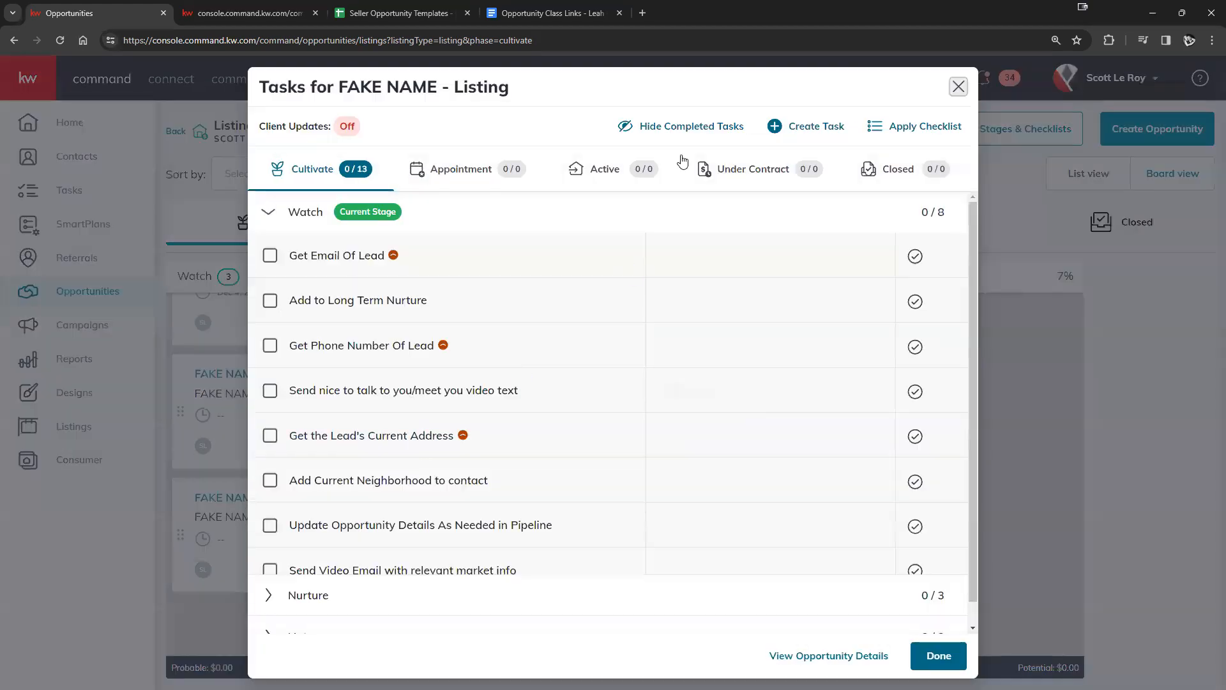
Examine the Nurture and Hot checklists in the tasks of "FAKE NAME - Listing", collapsing each stage after viewing it
{"action": "scroll", "coordinate": [699, 407], "scroll_direction": "down", "scroll_amount": 1}
{"action": "scroll", "coordinate": [700, 402], "scroll_direction": "up", "scroll_amount": 1}
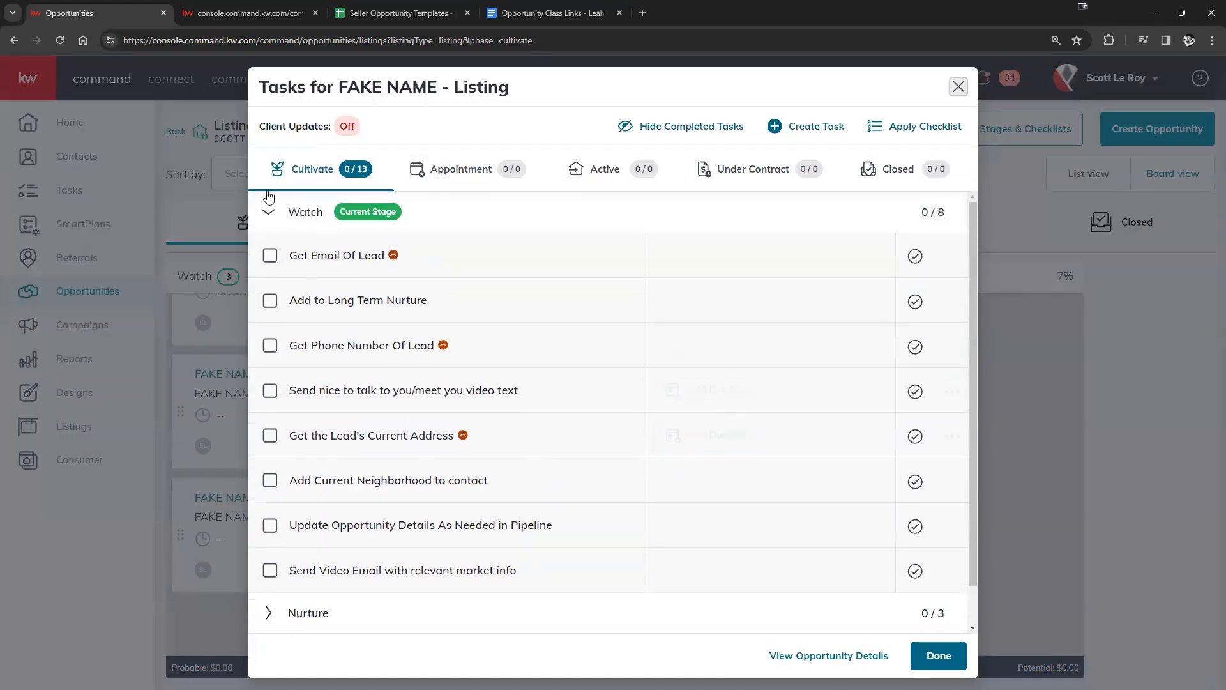
{"action": "left_click", "coordinate": [269, 225]}
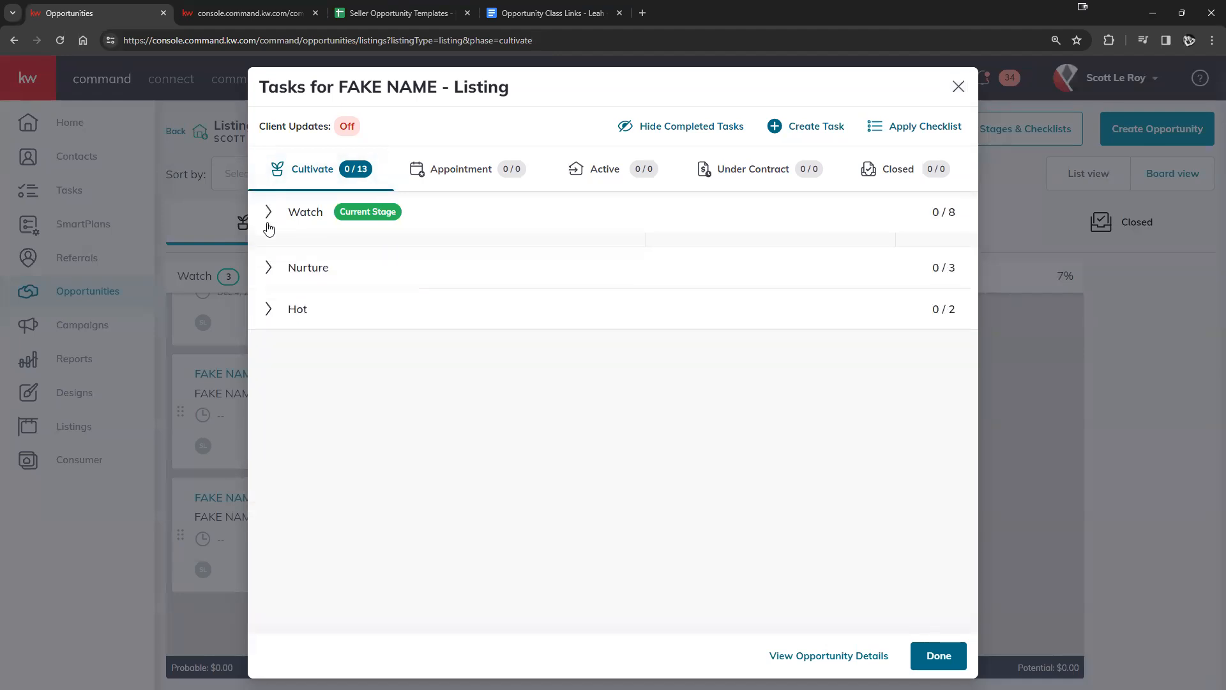
{"action": "left_click", "coordinate": [322, 253]}
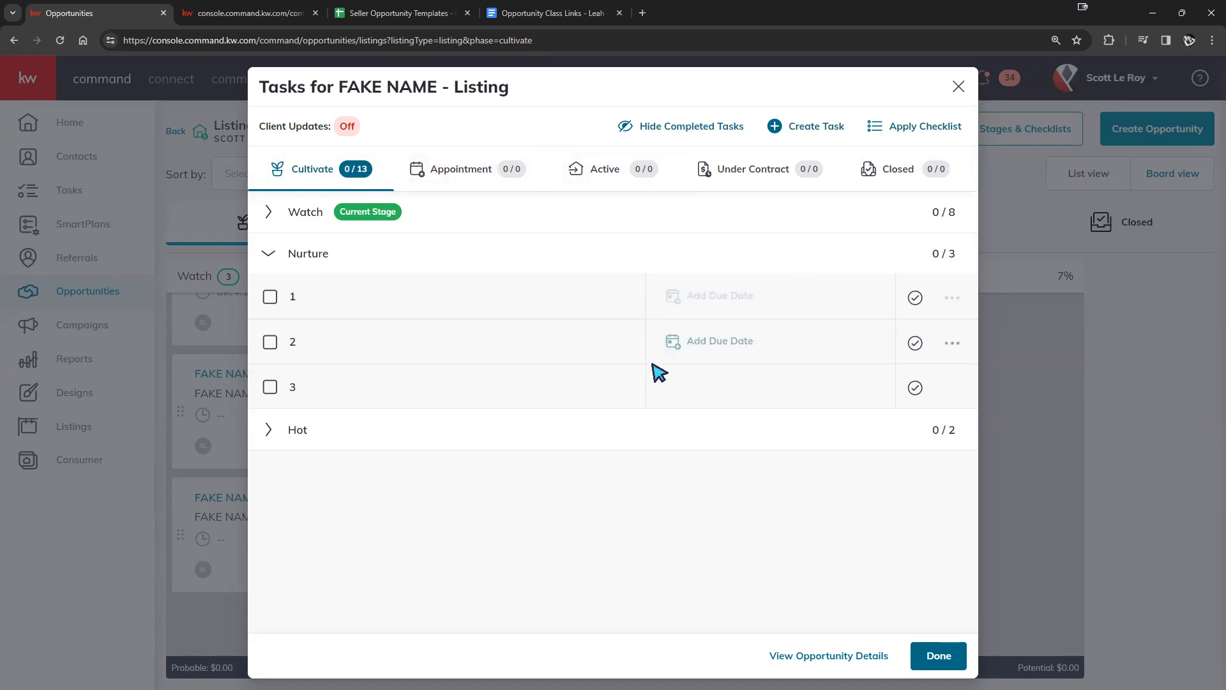
{"action": "left_click", "coordinate": [268, 254]}
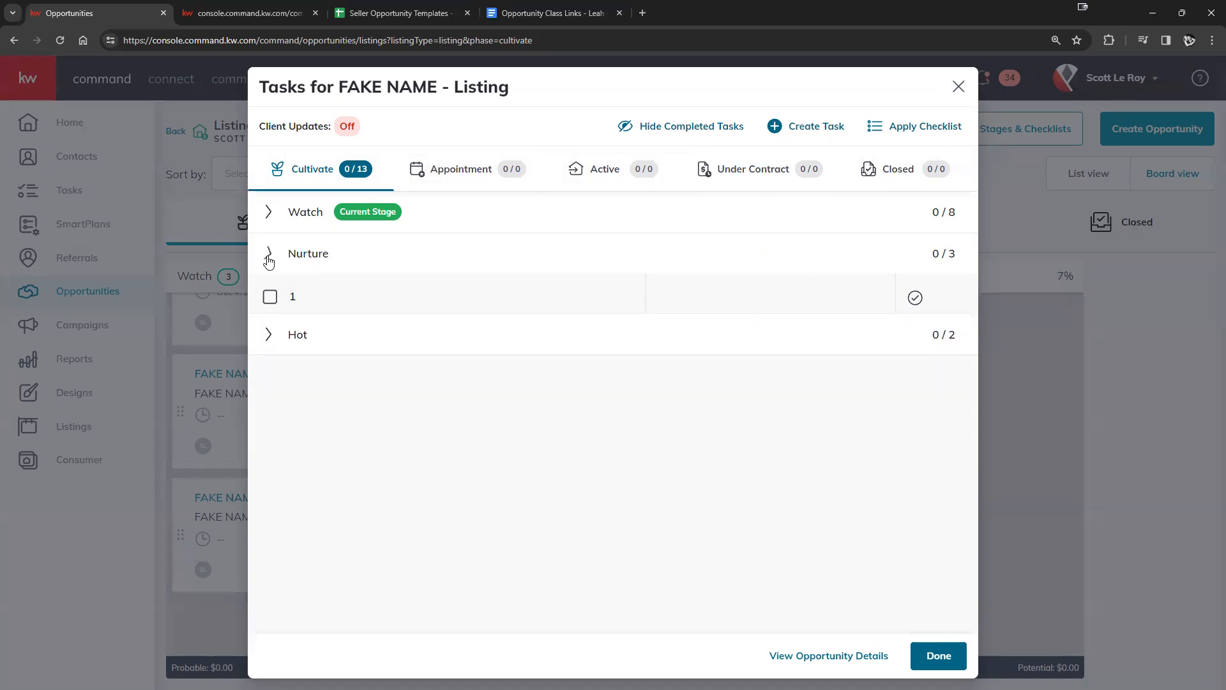
{"action": "left_click", "coordinate": [272, 295]}
{"action": "left_click", "coordinate": [272, 295]}
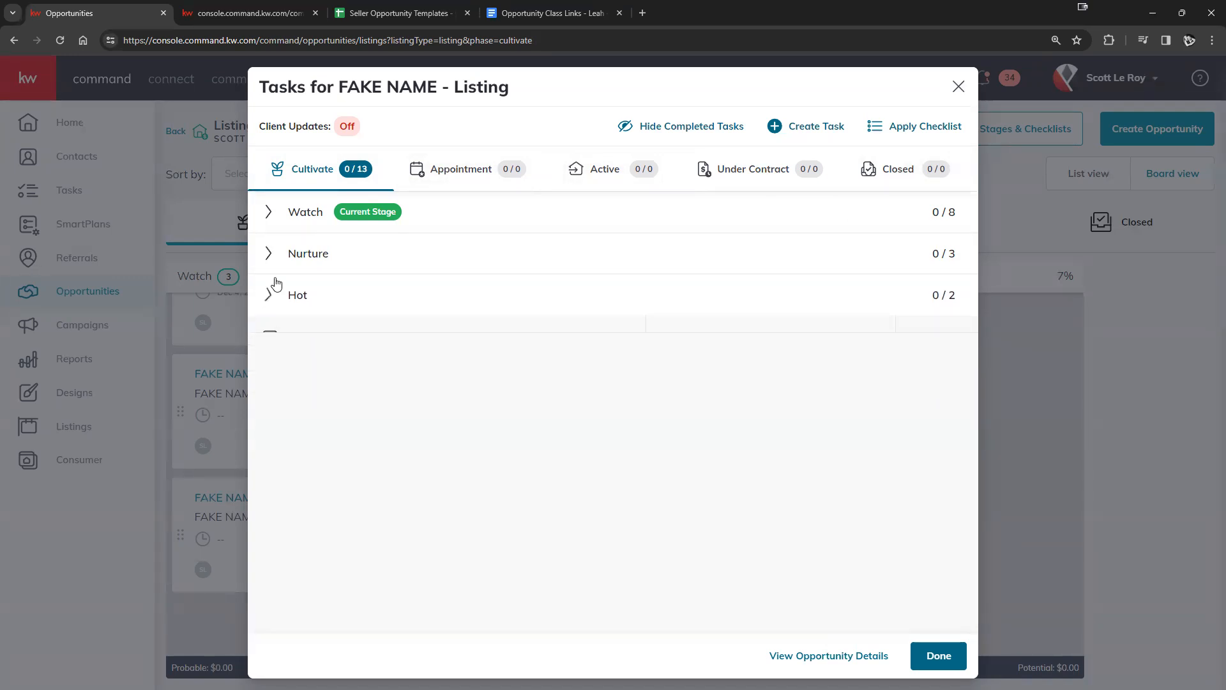
Return to the board, reopen the tasks of "FAKE NAME - Listing", check its current stage, and collapse the Watch checklist
{"action": "left_click", "coordinate": [1009, 379]}
{"action": "left_click_drag", "start_coordinate": [337, 391], "coordinate": [411, 520]}
{"action": "left_click", "coordinate": [412, 547]}
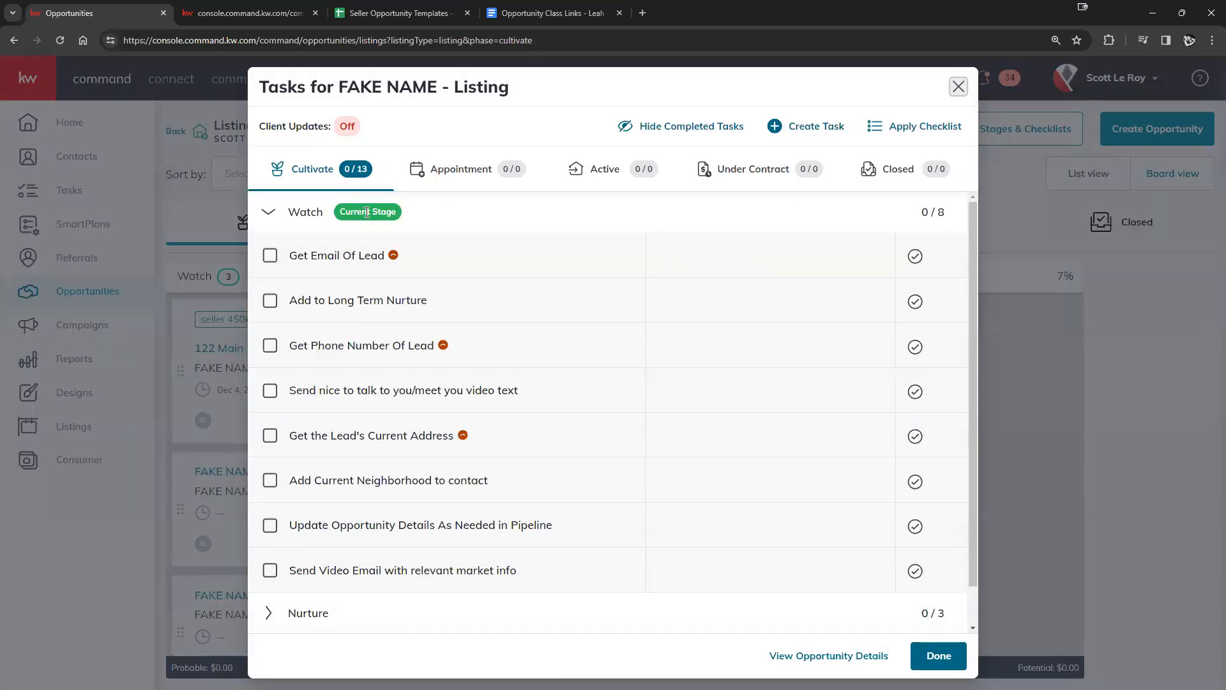
{"action": "left_click", "coordinate": [268, 213]}
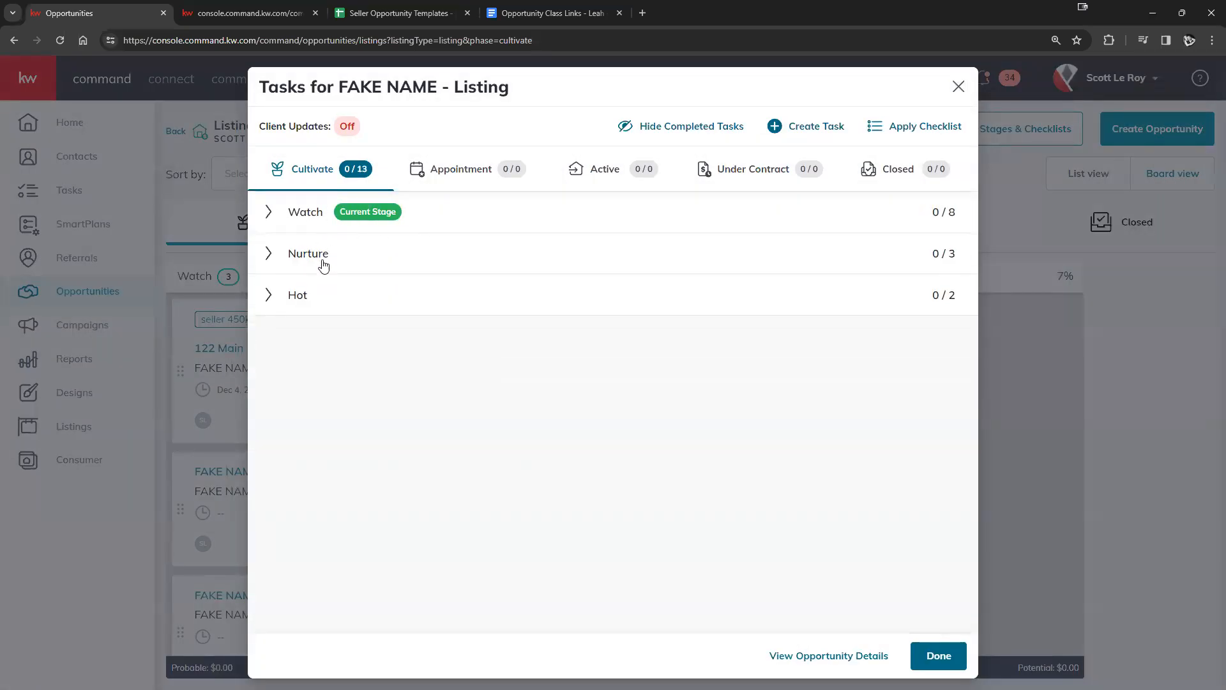
Move the "FAKE NAME - Listing" opportunity from Watch to the Nurture stage and open its tasks
{"action": "left_click", "coordinate": [936, 656]}
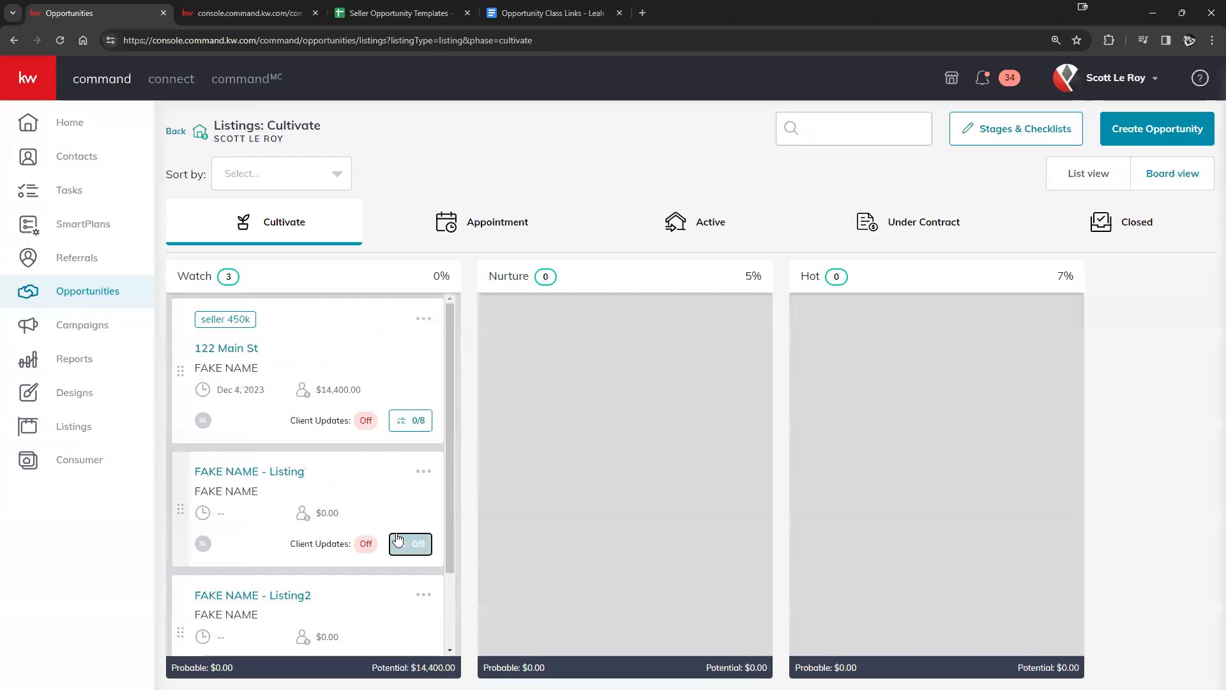
{"action": "left_click_drag", "start_coordinate": [334, 490], "coordinate": [635, 363]}
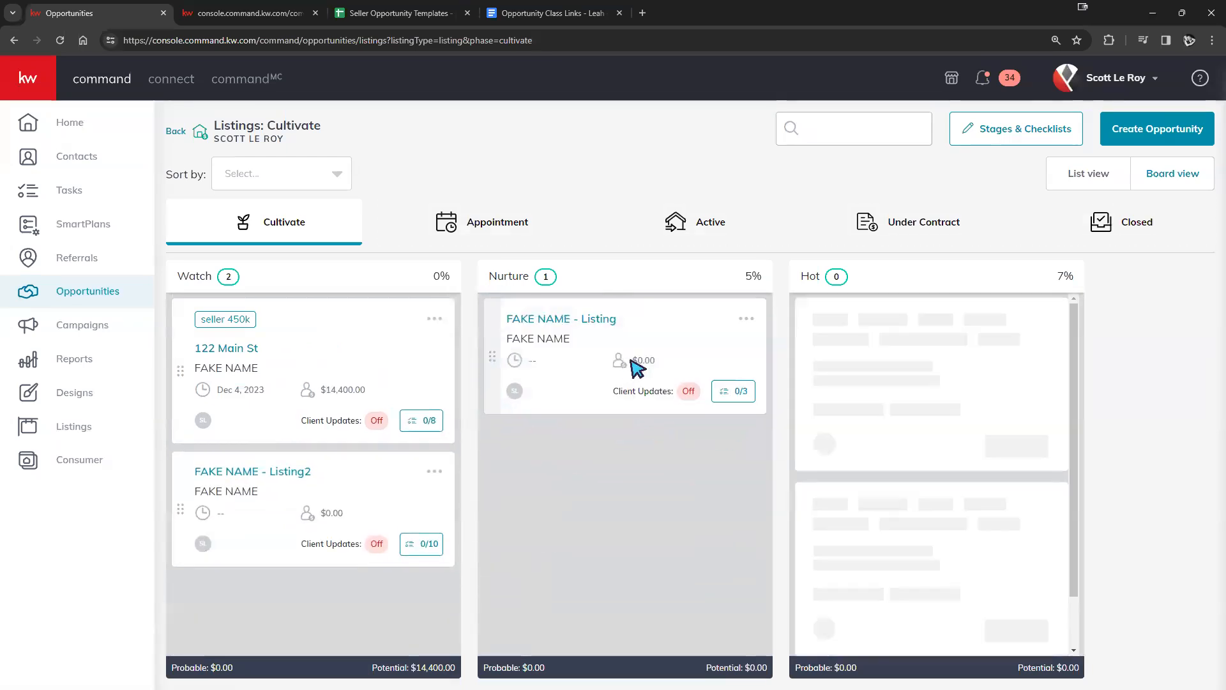
{"action": "left_click", "coordinate": [733, 391]}
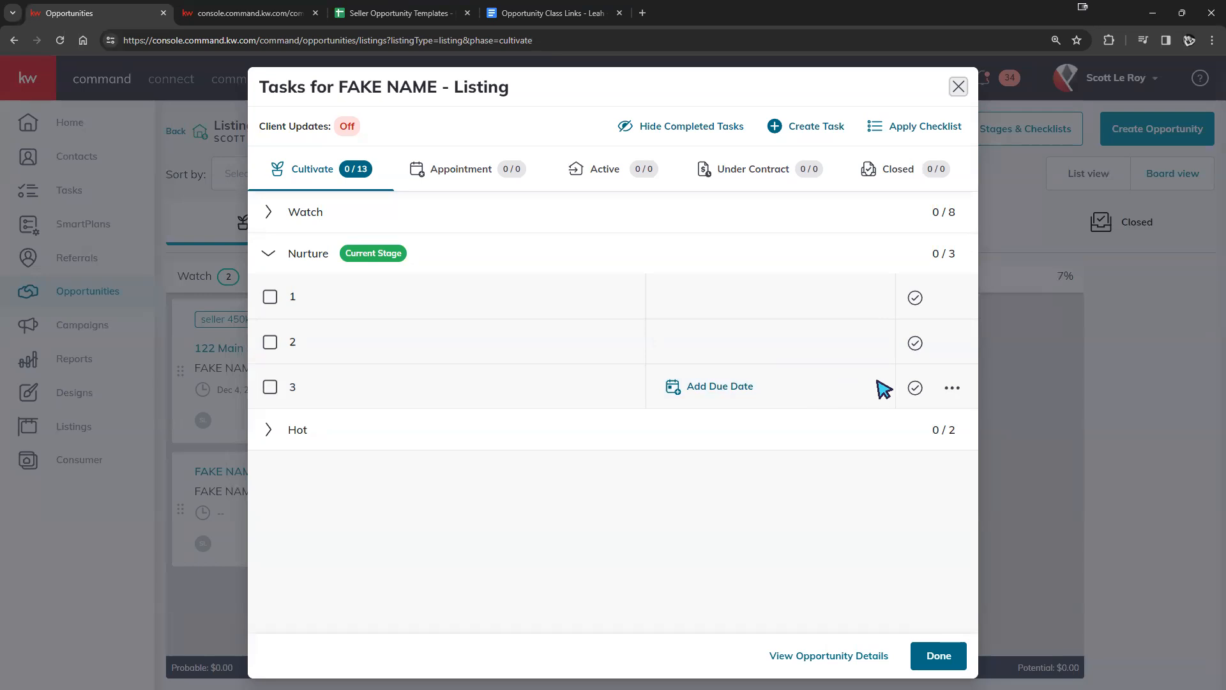
Mark Nurture task "3" as complete, inspect its completion note, and set it back to incomplete
{"action": "left_click", "coordinate": [913, 390]}
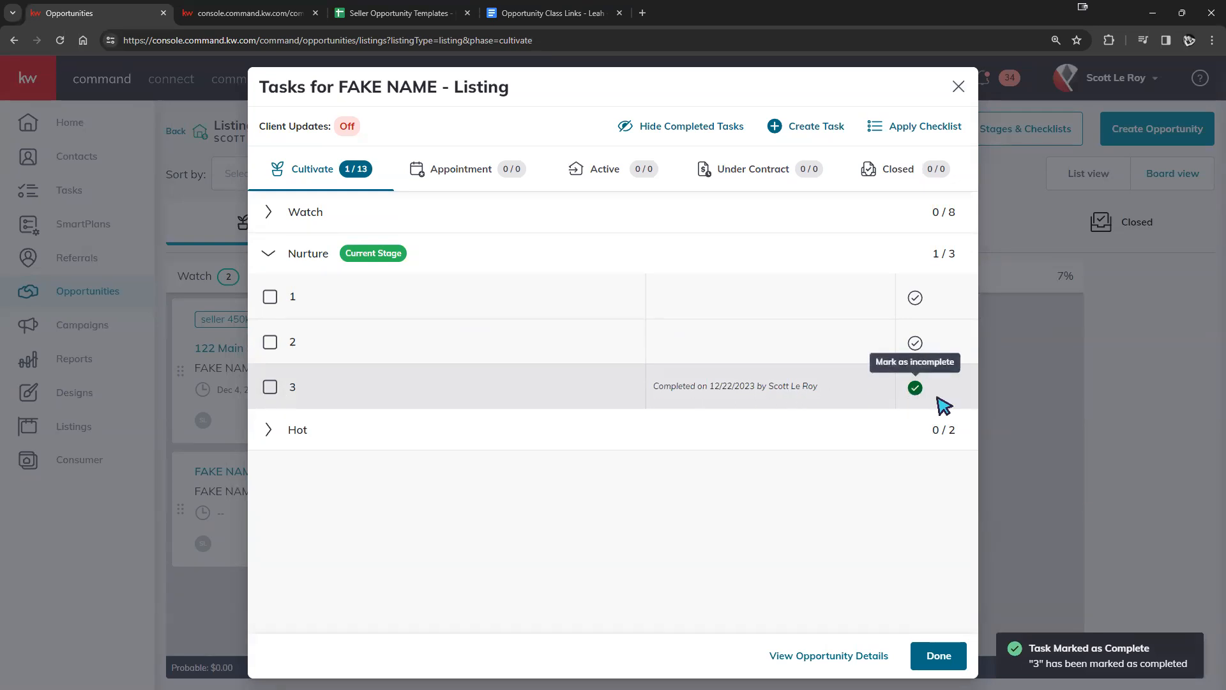
{"action": "left_click_drag", "start_coordinate": [827, 389], "coordinate": [766, 402]}
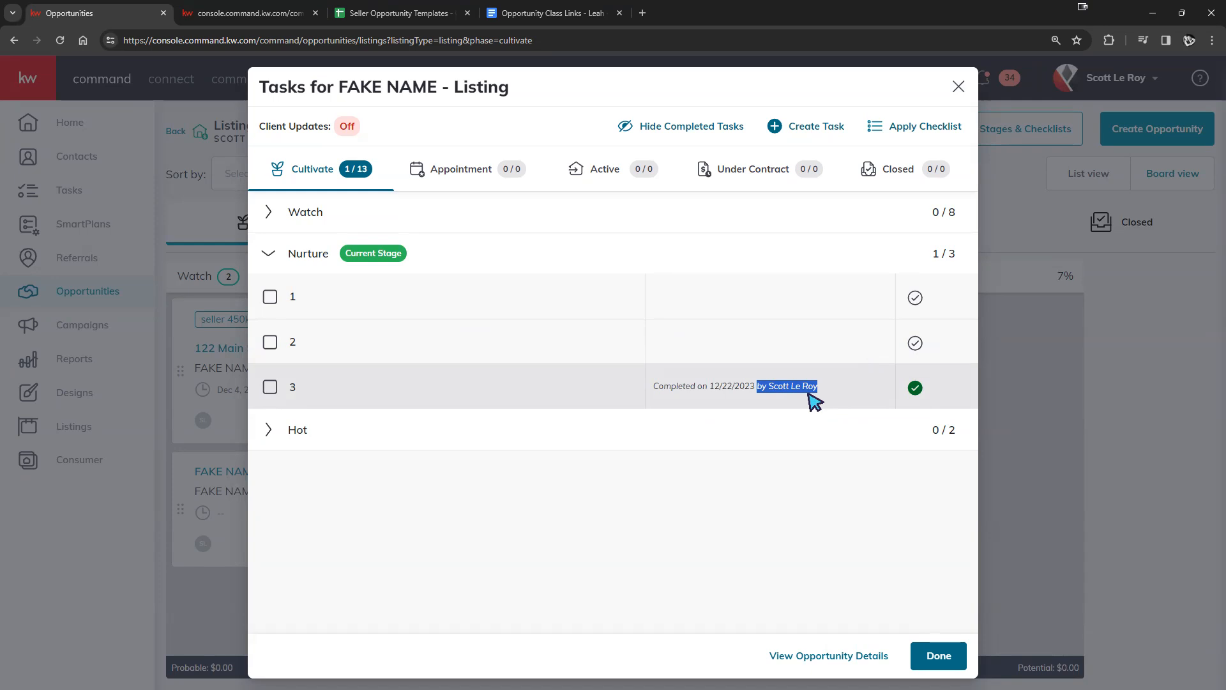
{"action": "left_click", "coordinate": [915, 389]}
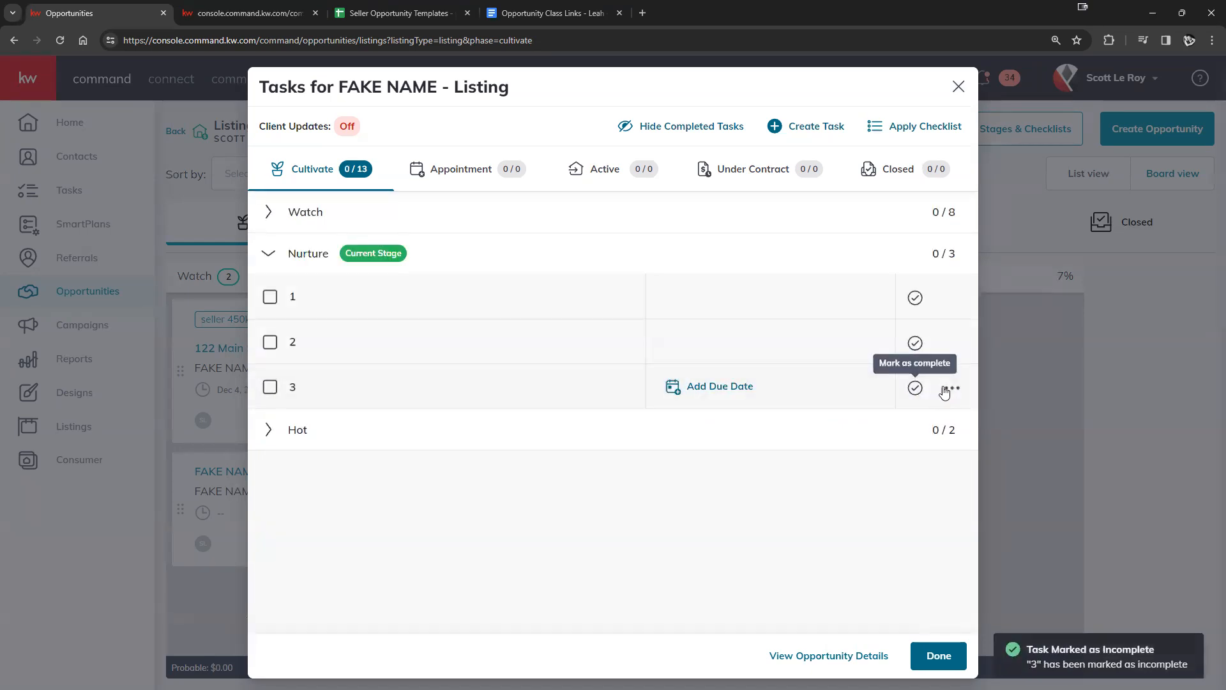
Inspect the edit, archive and due date options of Nurture task "3" without changing the task
{"action": "left_click", "coordinate": [950, 390]}
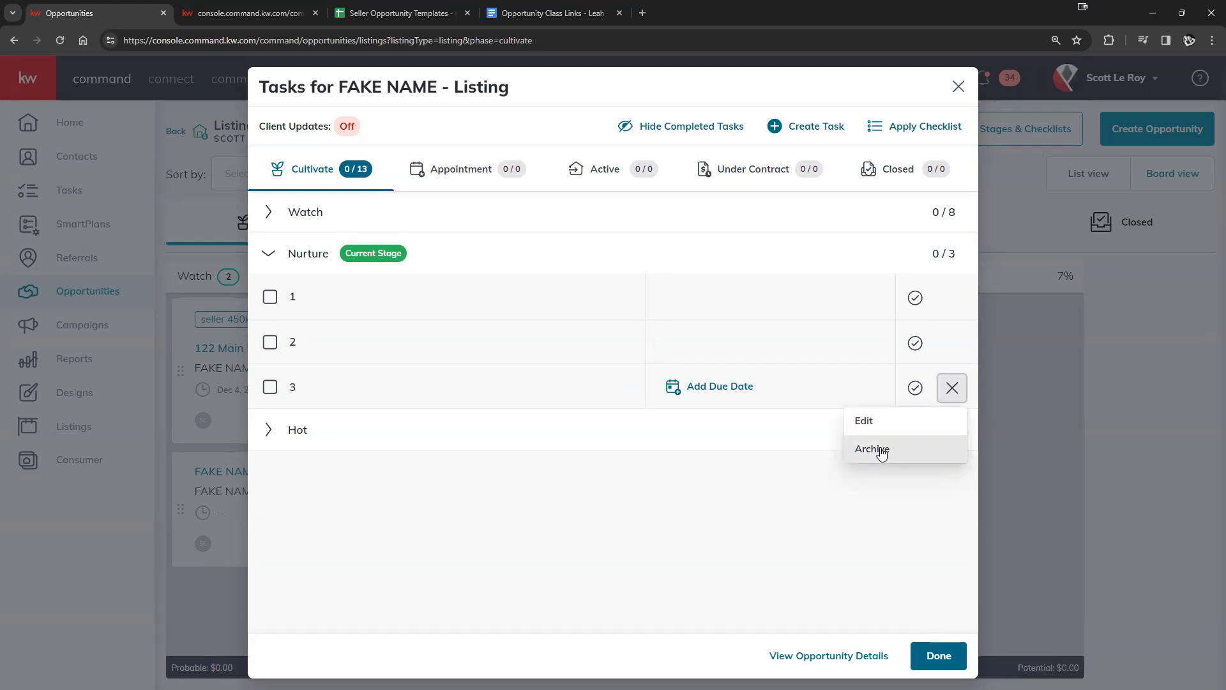
{"action": "left_click", "coordinate": [824, 476]}
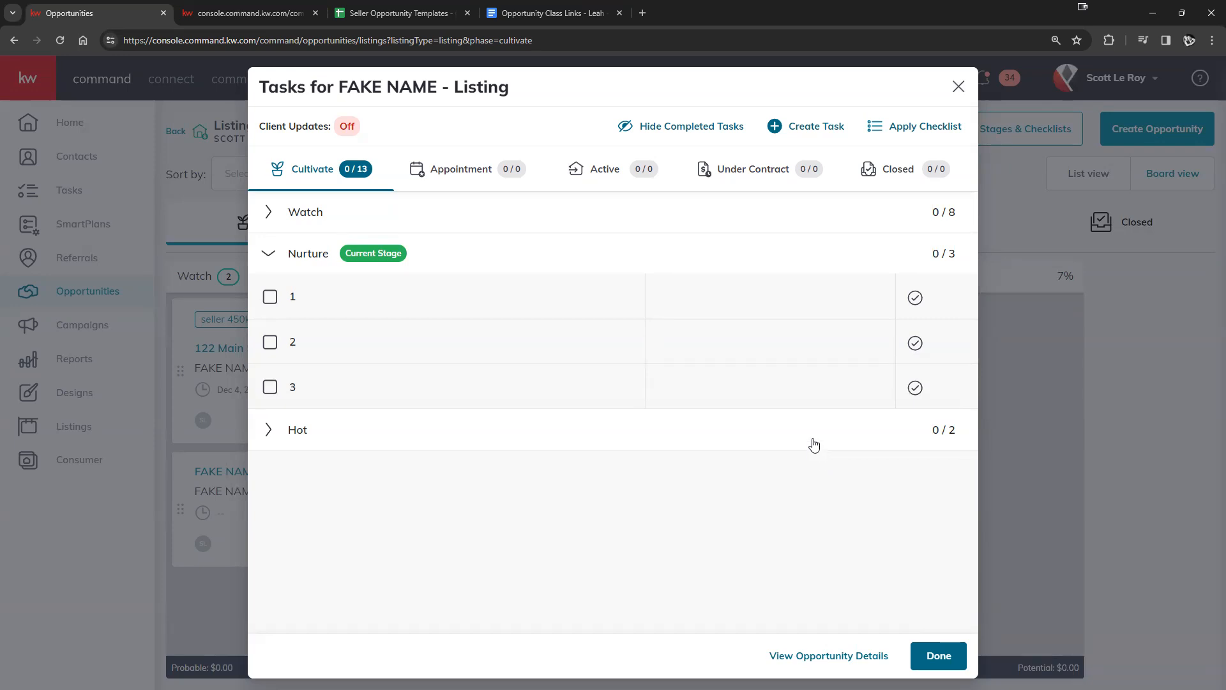
{"action": "mouse_move", "coordinate": [685, 390]}
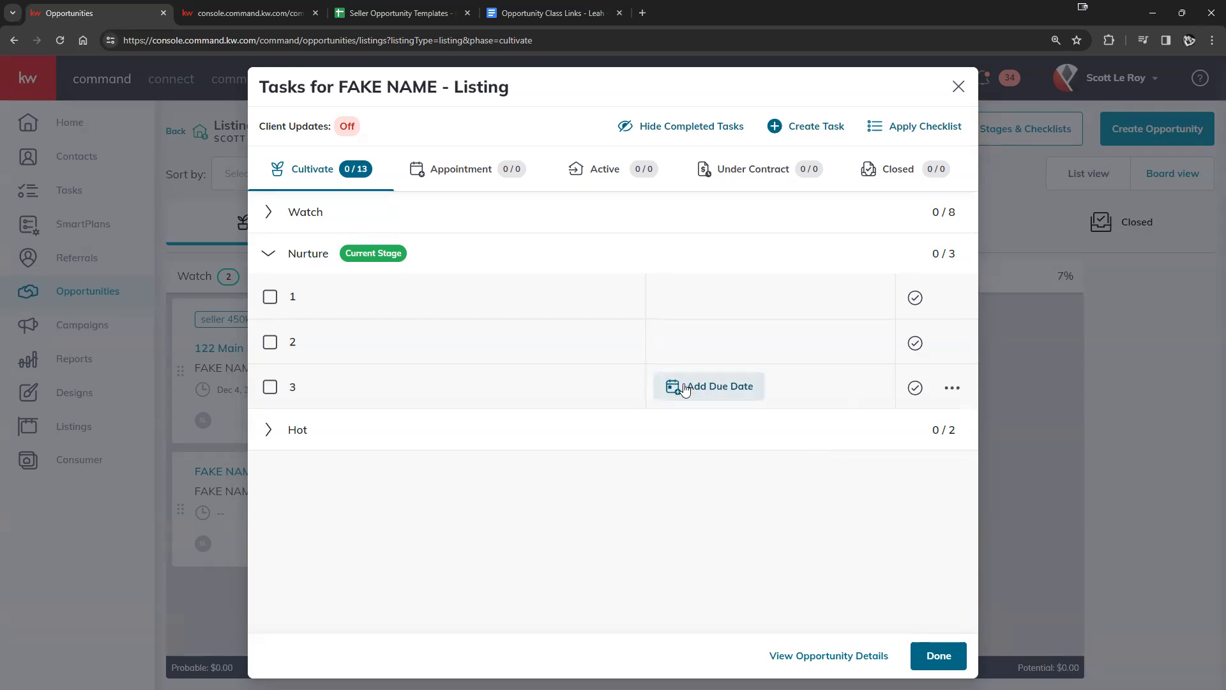
{"action": "left_click", "coordinate": [271, 254]}
{"action": "left_click", "coordinate": [271, 254]}
Mark the Watch tasks "Get Email Of Lead", "Add to Long Term Nurture", "Get Phone Number Of Lead" and "Update Opportunity Details As Needed in Pipeline" as complete
{"action": "left_click", "coordinate": [268, 213]}
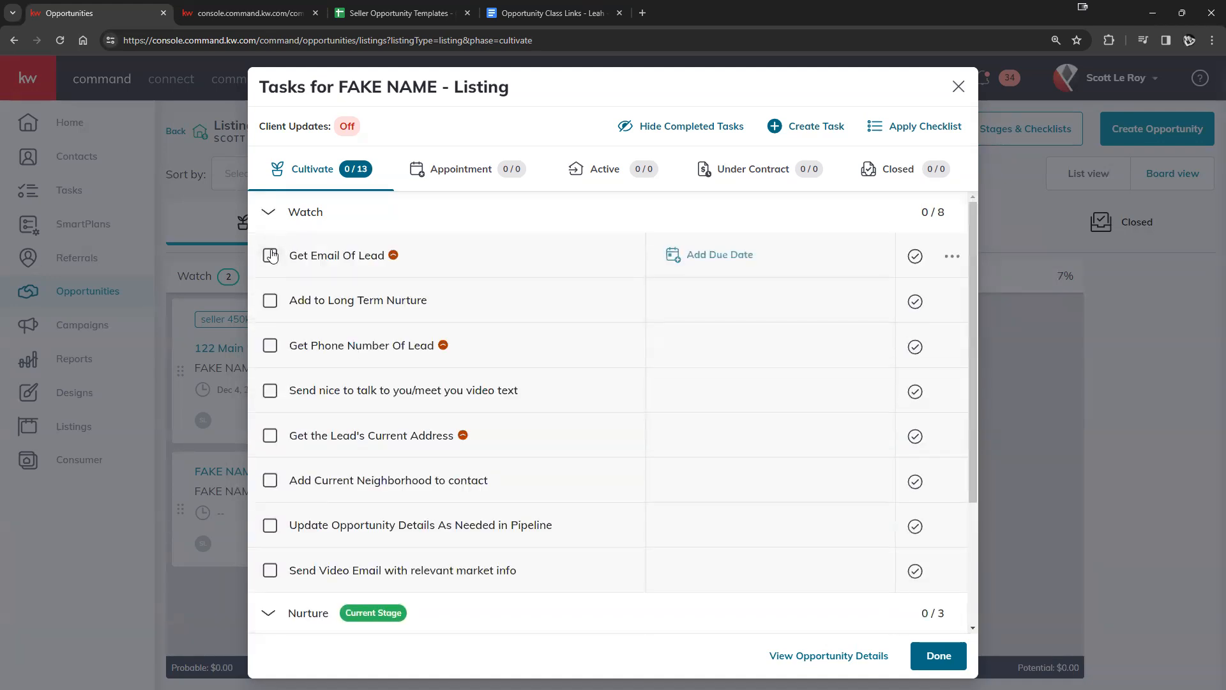
{"action": "left_click", "coordinate": [915, 256]}
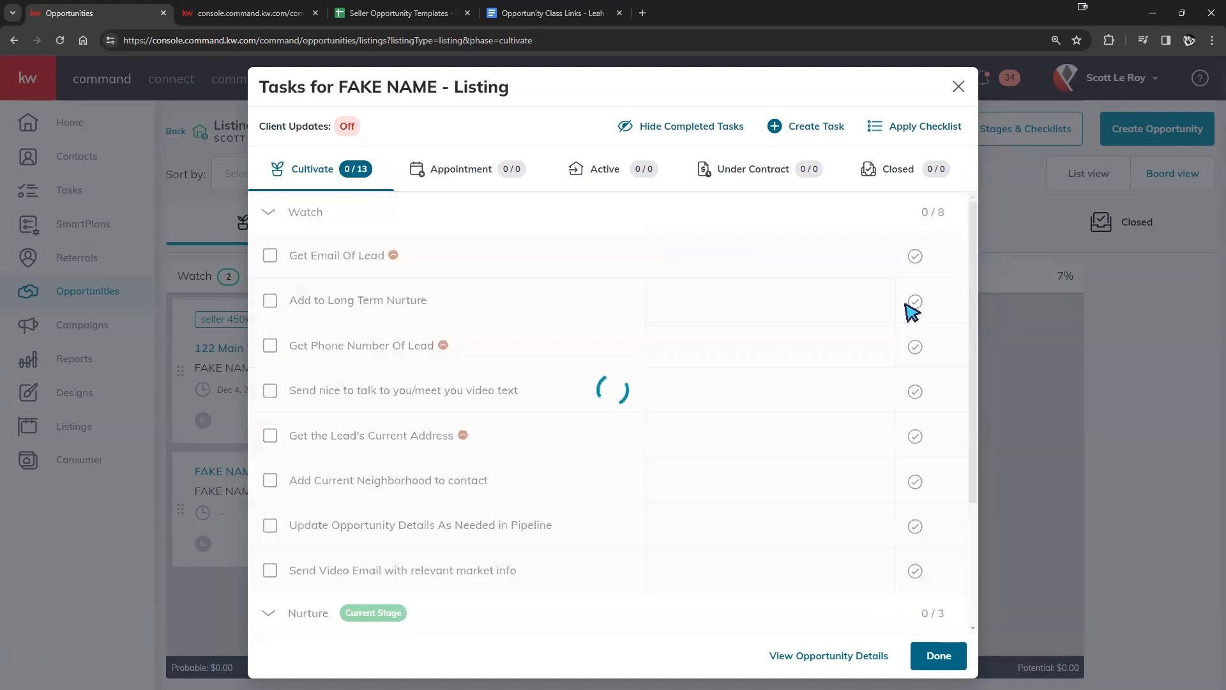
{"action": "left_click", "coordinate": [915, 301]}
{"action": "left_click", "coordinate": [915, 348]}
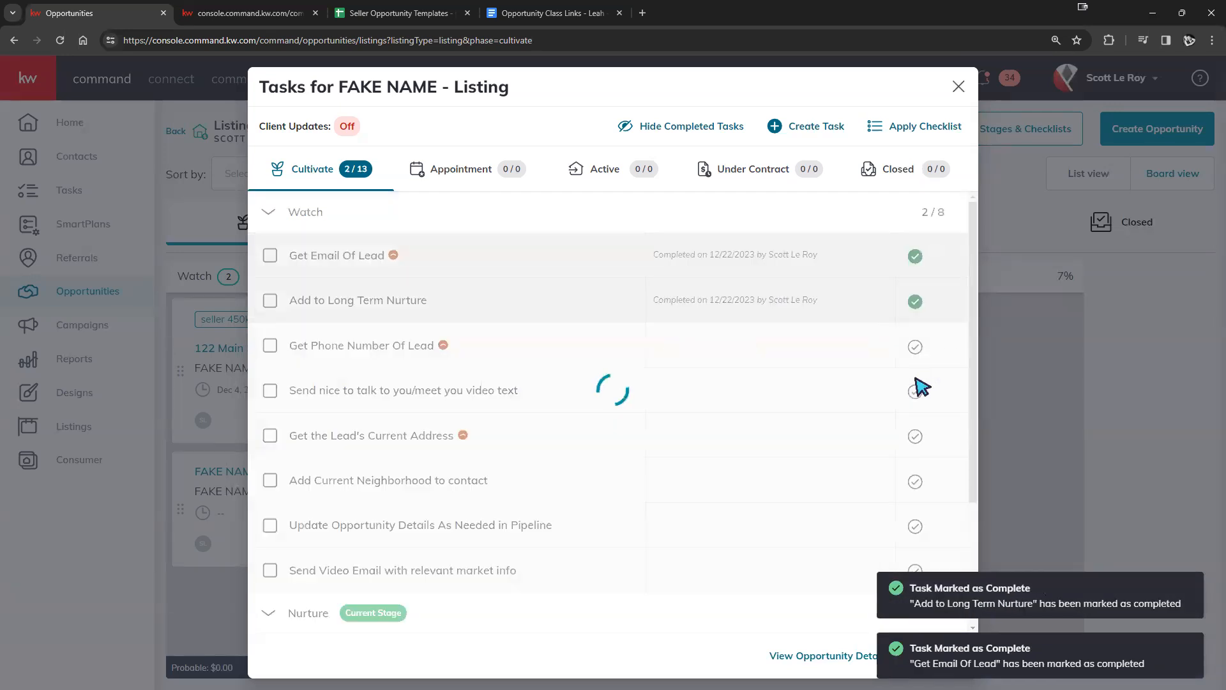
{"action": "scroll", "coordinate": [718, 284], "scroll_direction": "down", "scroll_amount": 3}
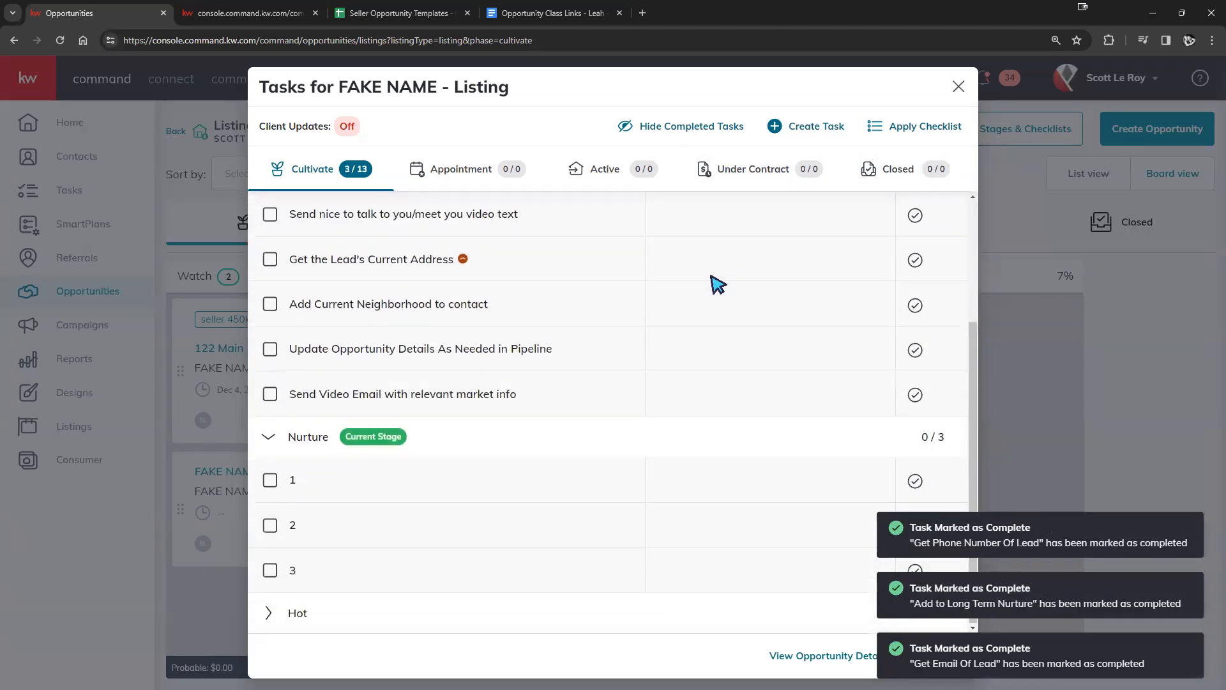
{"action": "scroll", "coordinate": [713, 286], "scroll_direction": "up", "scroll_amount": 2}
{"action": "scroll", "coordinate": [718, 285], "scroll_direction": "down", "scroll_amount": 2}
{"action": "left_click", "coordinate": [915, 351]}
{"action": "scroll", "coordinate": [897, 319], "scroll_direction": "up", "scroll_amount": 2}
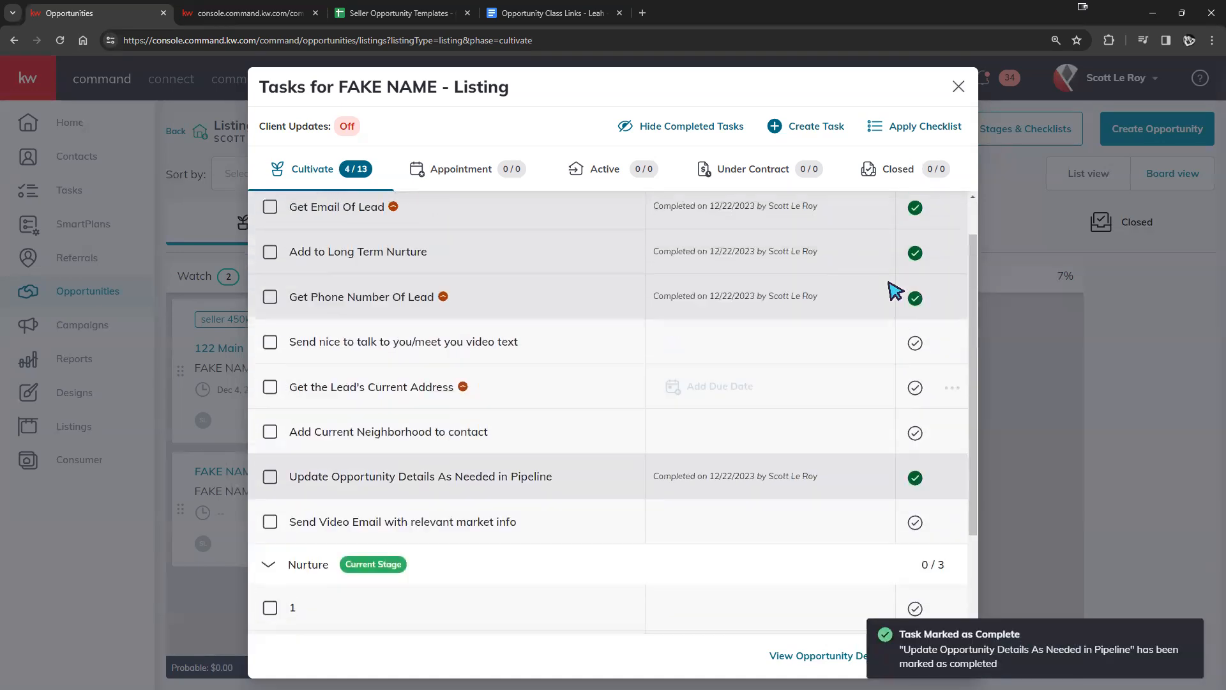
{"action": "scroll", "coordinate": [850, 287], "scroll_direction": "up", "scroll_amount": 1}
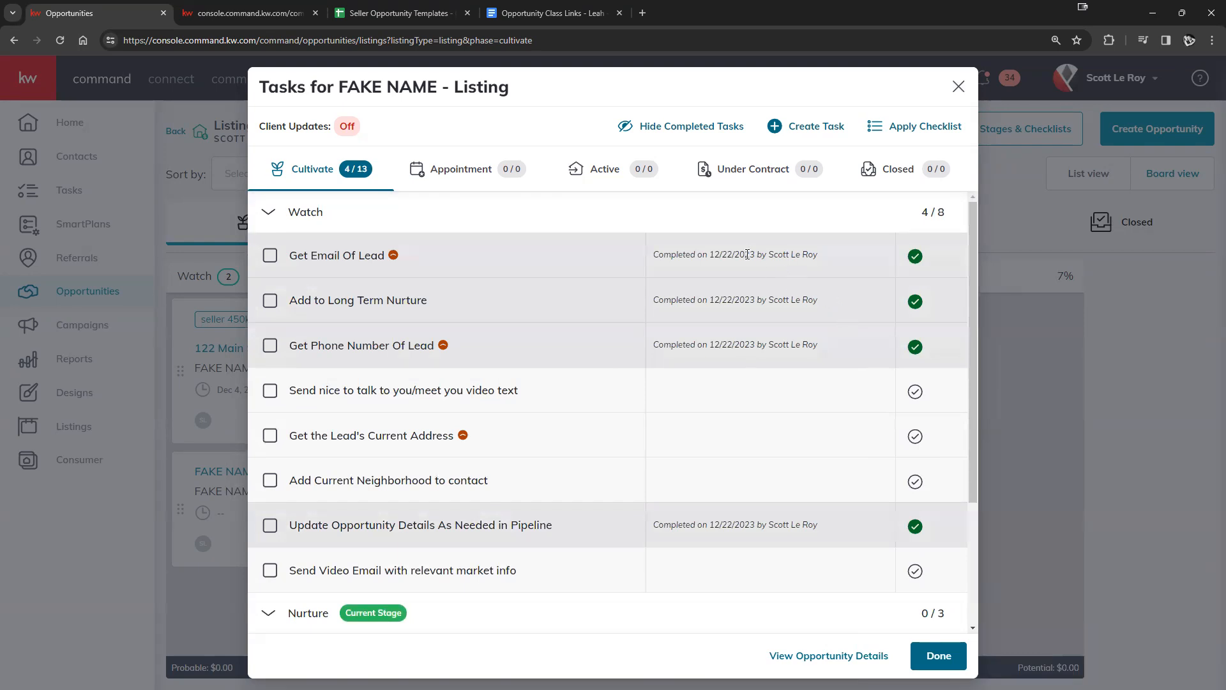
Hide the completed tasks and examine what remains to do in the Watch stage
{"action": "left_click", "coordinate": [703, 132]}
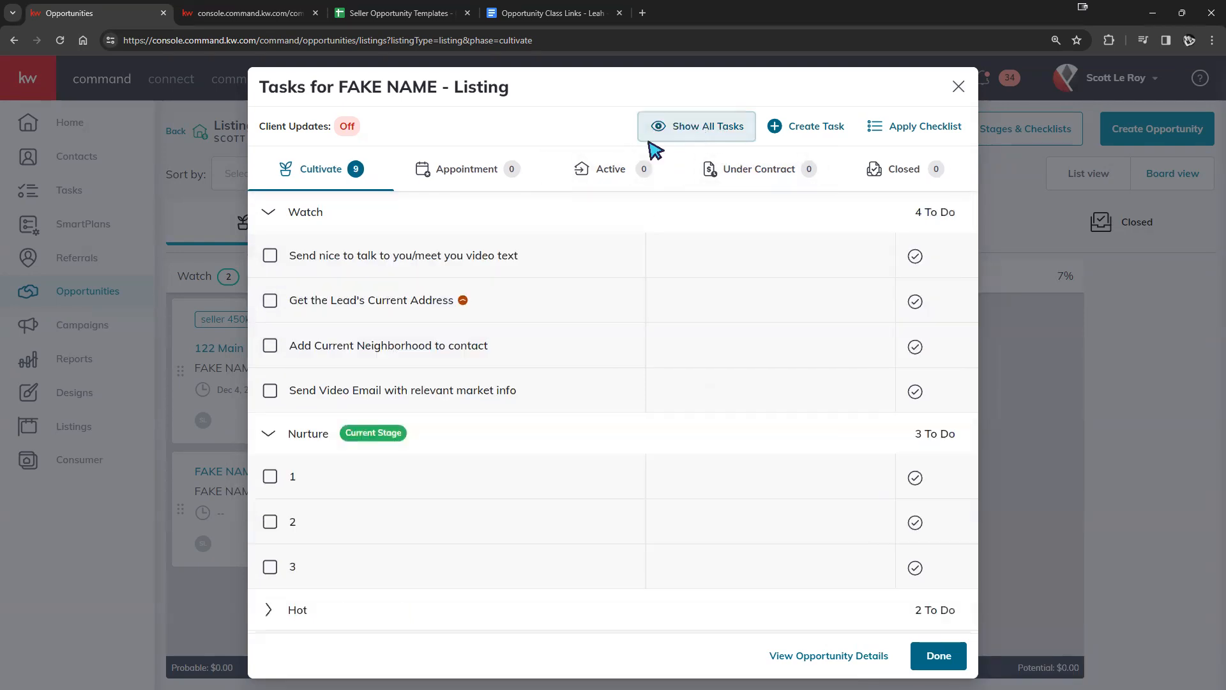
{"action": "left_click_drag", "start_coordinate": [909, 212], "coordinate": [929, 226]}
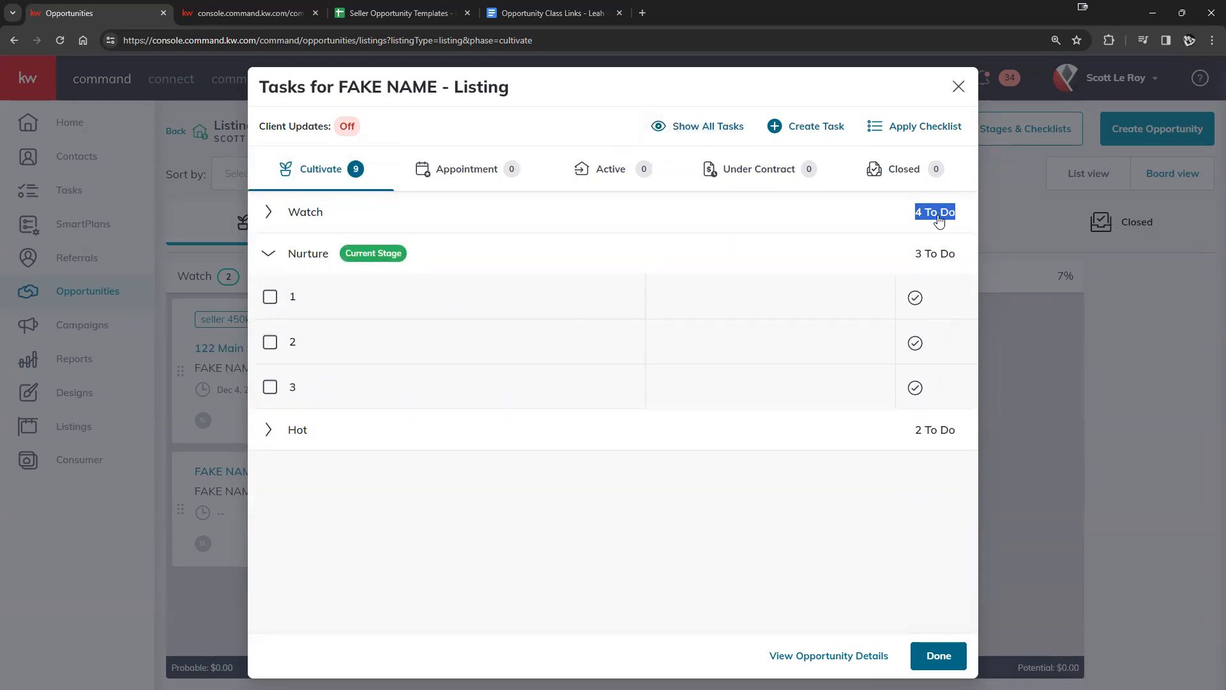
{"action": "left_click", "coordinate": [938, 219]}
Mark "Send nice to talk to you/meet you video text", "Get the Lead's Current Address" and "Add Current Neighborhood to contact" as complete in Watch
{"action": "left_click", "coordinate": [917, 256]}
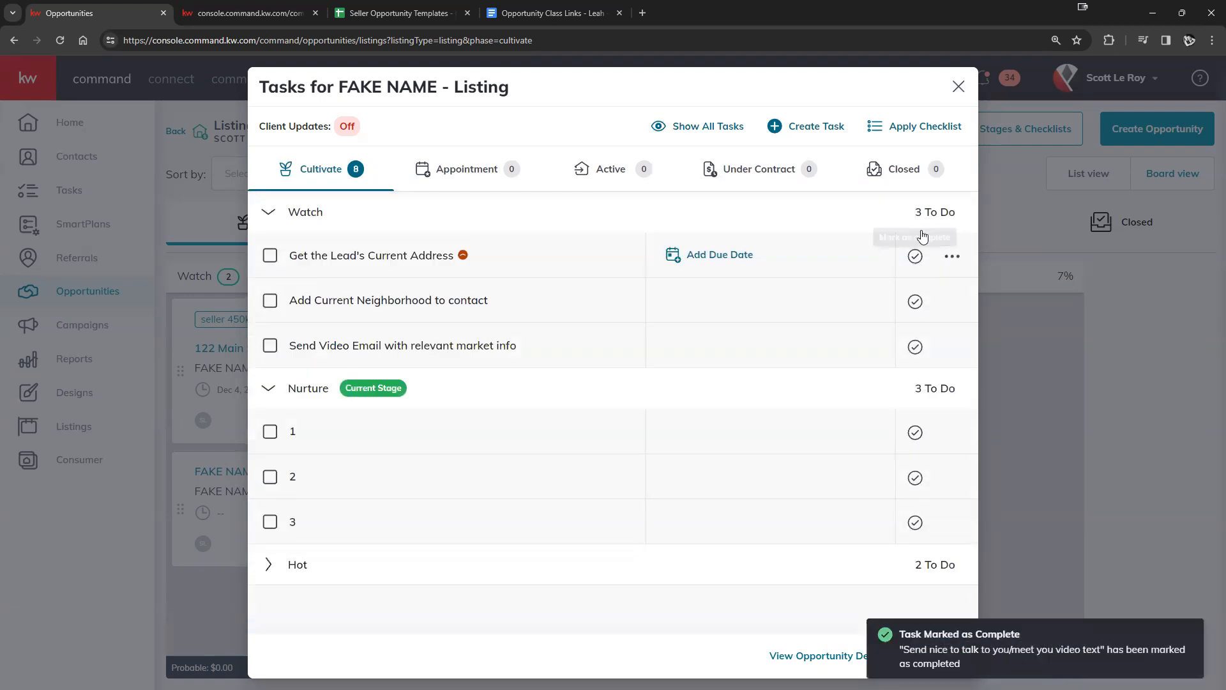
{"action": "left_click", "coordinate": [915, 255]}
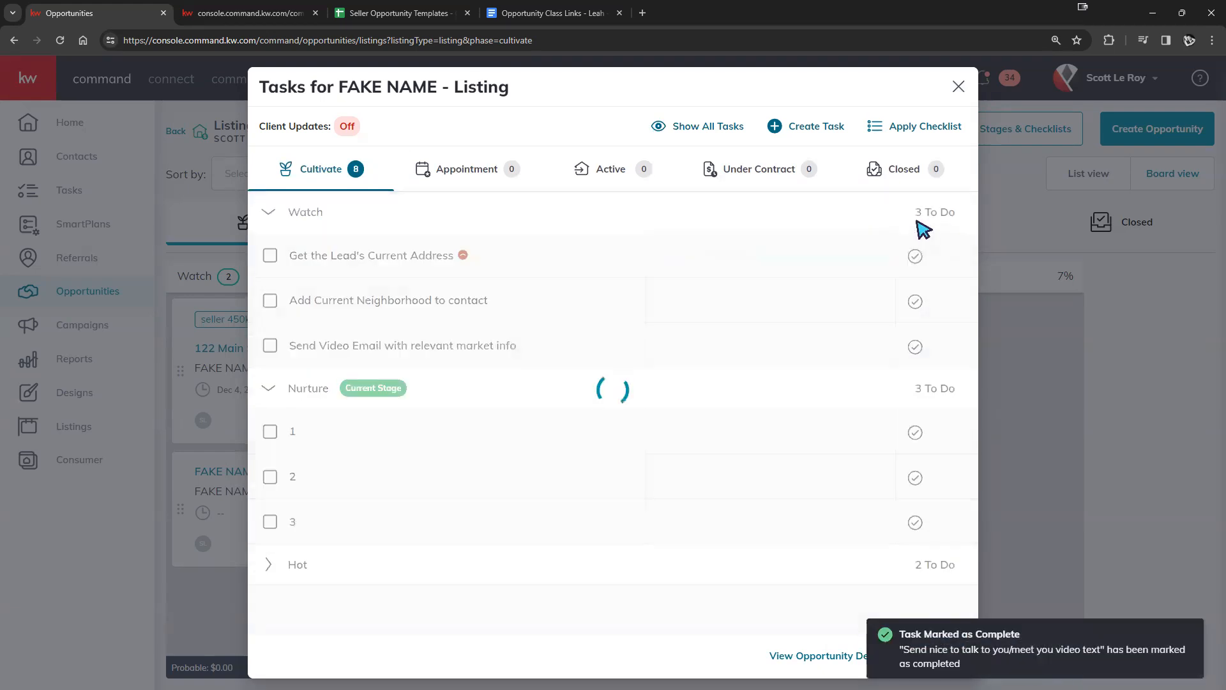
{"action": "left_click", "coordinate": [914, 255]}
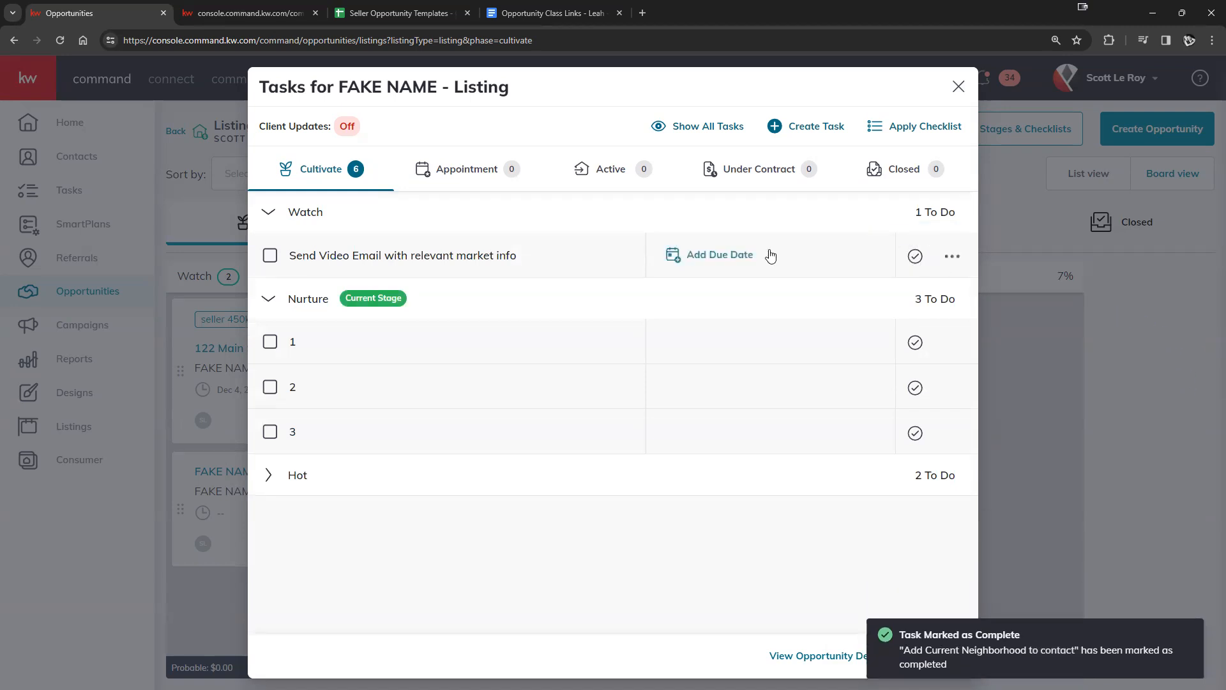
{"action": "left_click", "coordinate": [957, 87]}
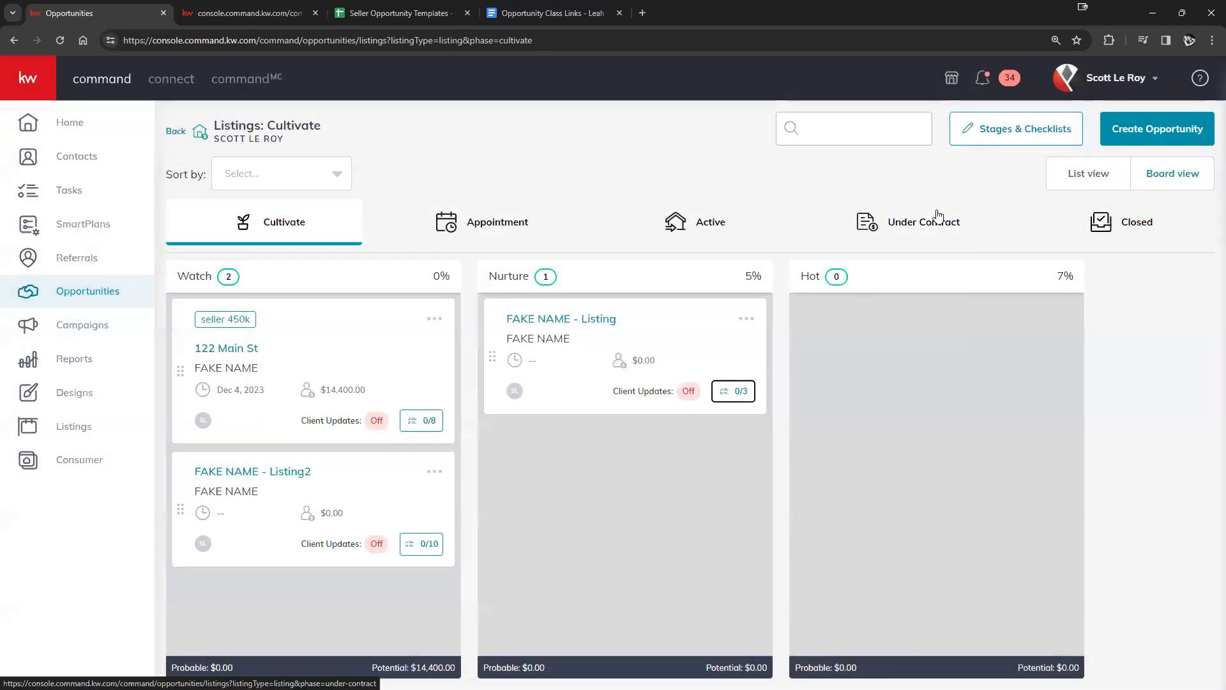
Move "FAKE NAME - Listing" from Nurture back to the Watch stage and reopen its tasks to review the checklist progress
{"action": "left_click_drag", "start_coordinate": [667, 343], "coordinate": [397, 326]}
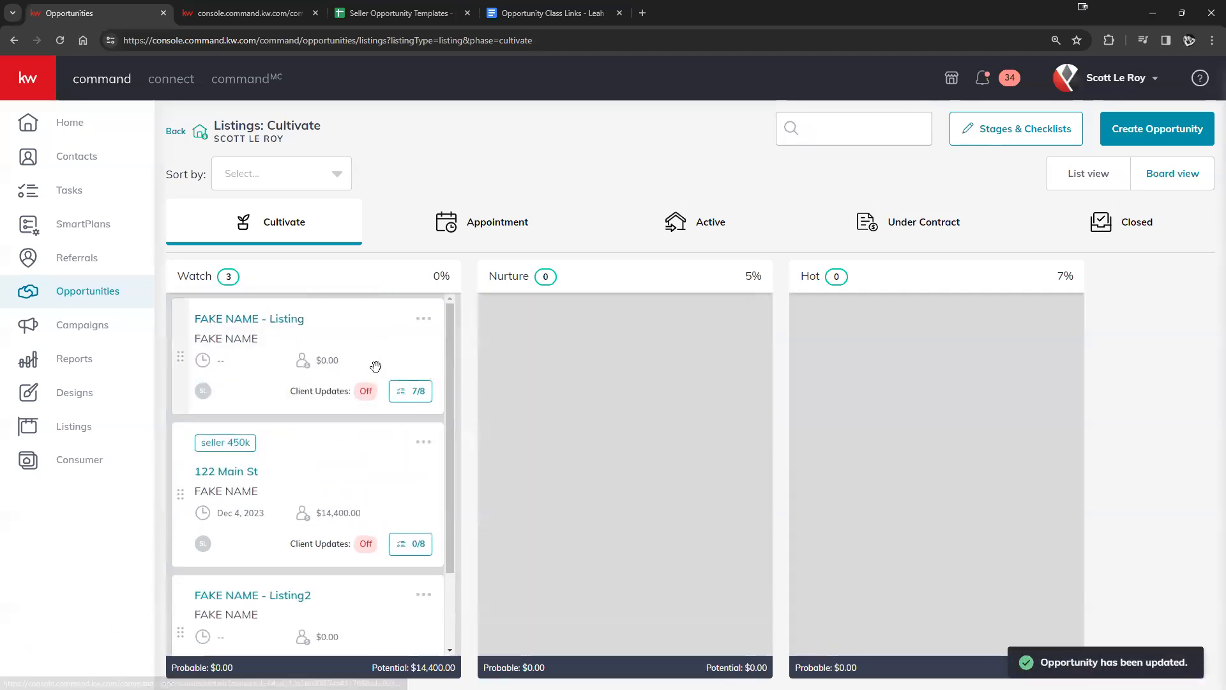
{"action": "left_click", "coordinate": [410, 391]}
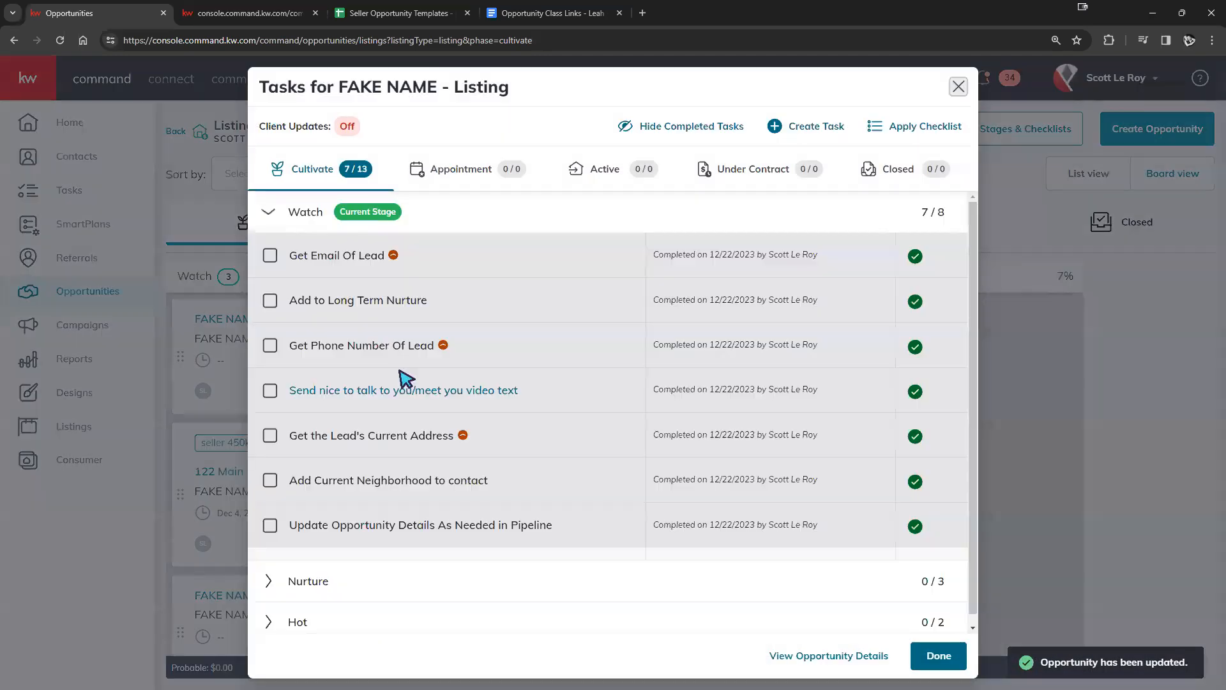
{"action": "left_click", "coordinate": [285, 219]}
{"action": "left_click", "coordinate": [283, 213]}
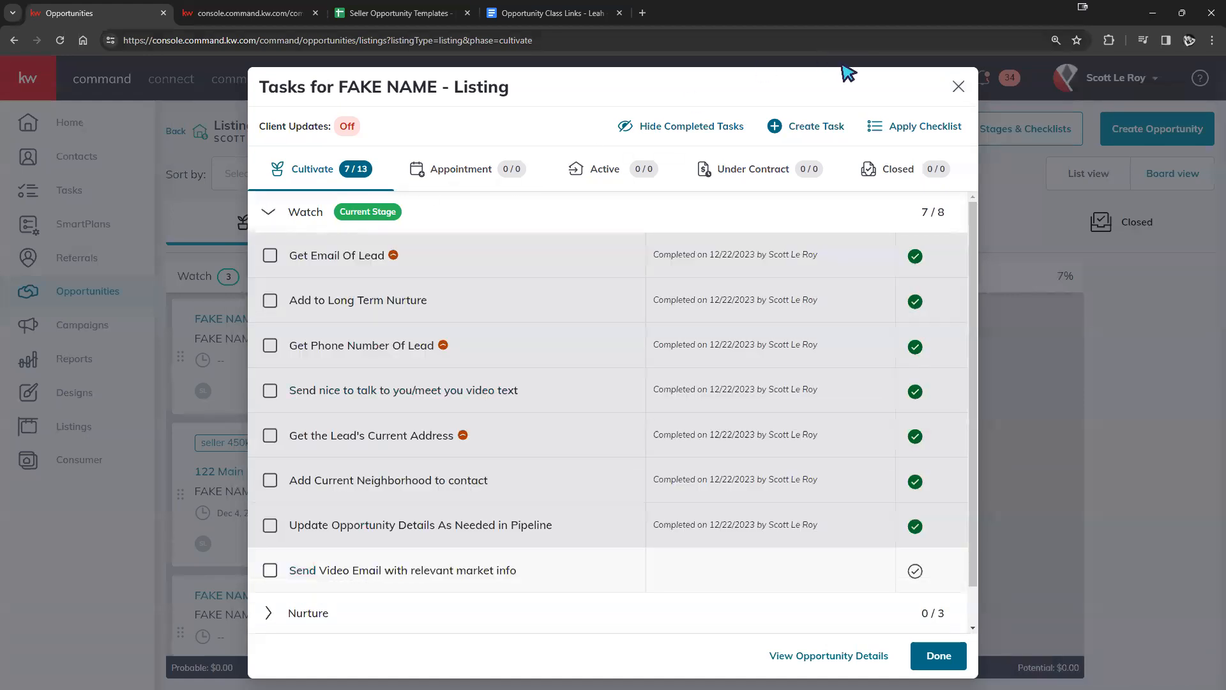
Close the task list and move "FAKE NAME - Listing" from the Watch stage to Nurture
{"action": "left_click", "coordinate": [957, 86]}
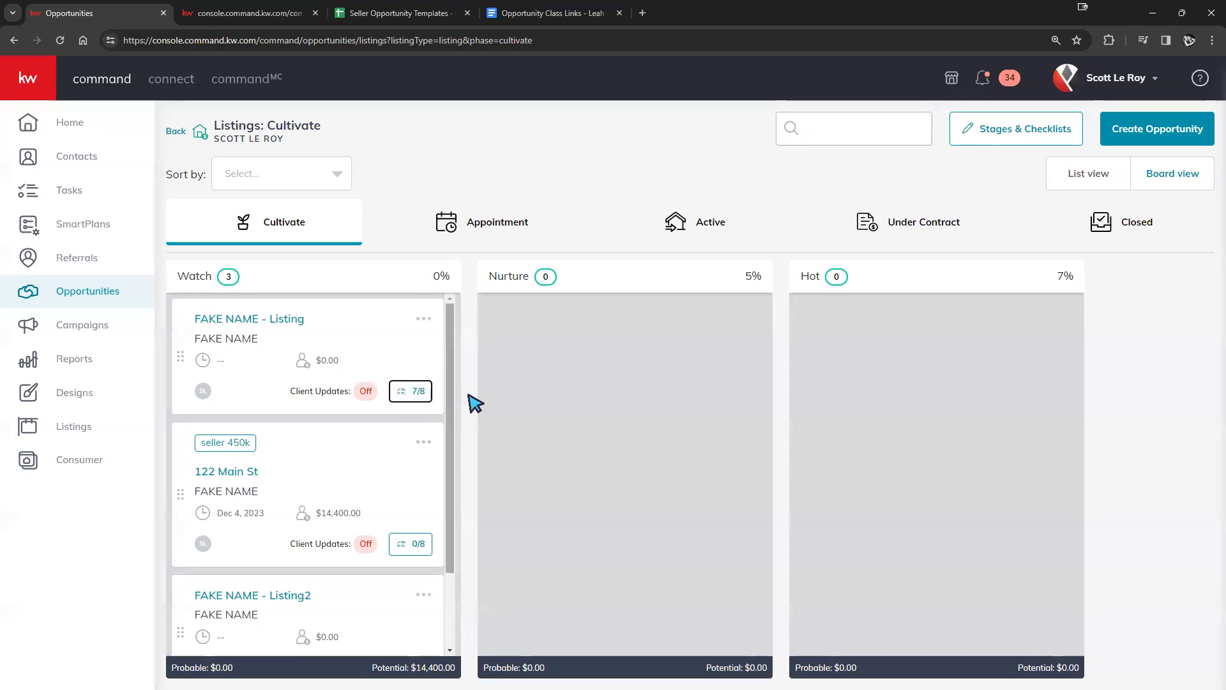
{"action": "left_click_drag", "start_coordinate": [395, 365], "coordinate": [630, 383]}
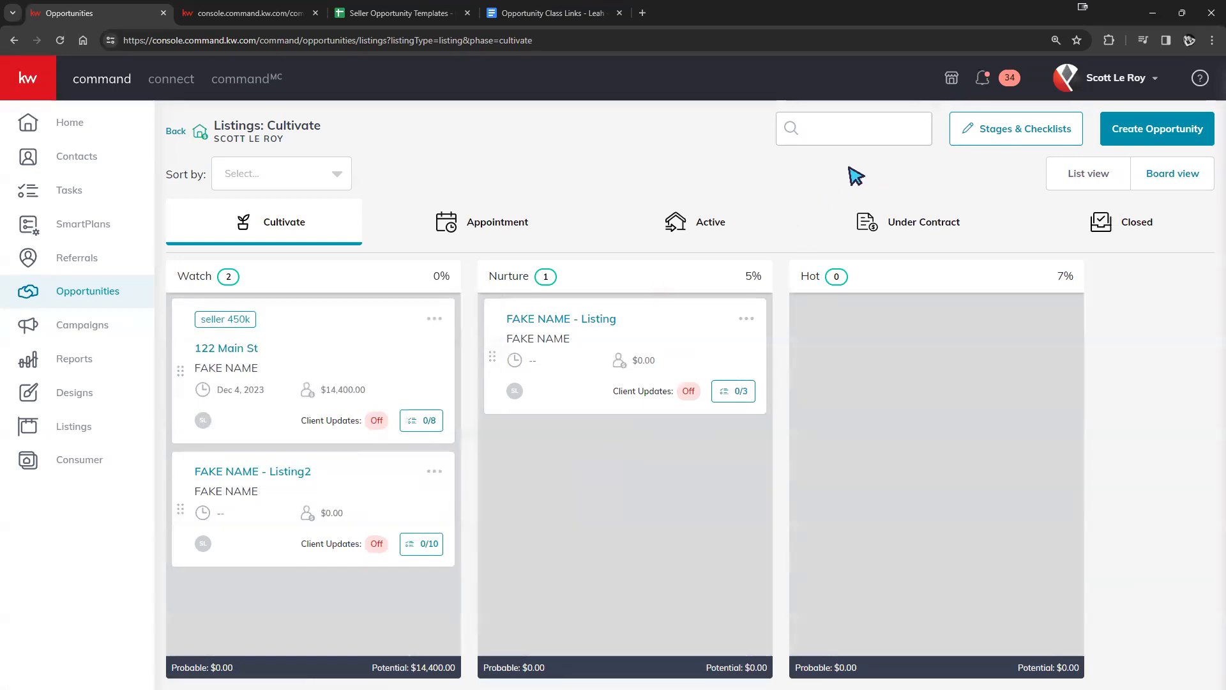
Delete the items "1", "2" and "3" from the Nurture stage checklist of the Cultivate listings phase and save it
{"action": "left_click", "coordinate": [1034, 143]}
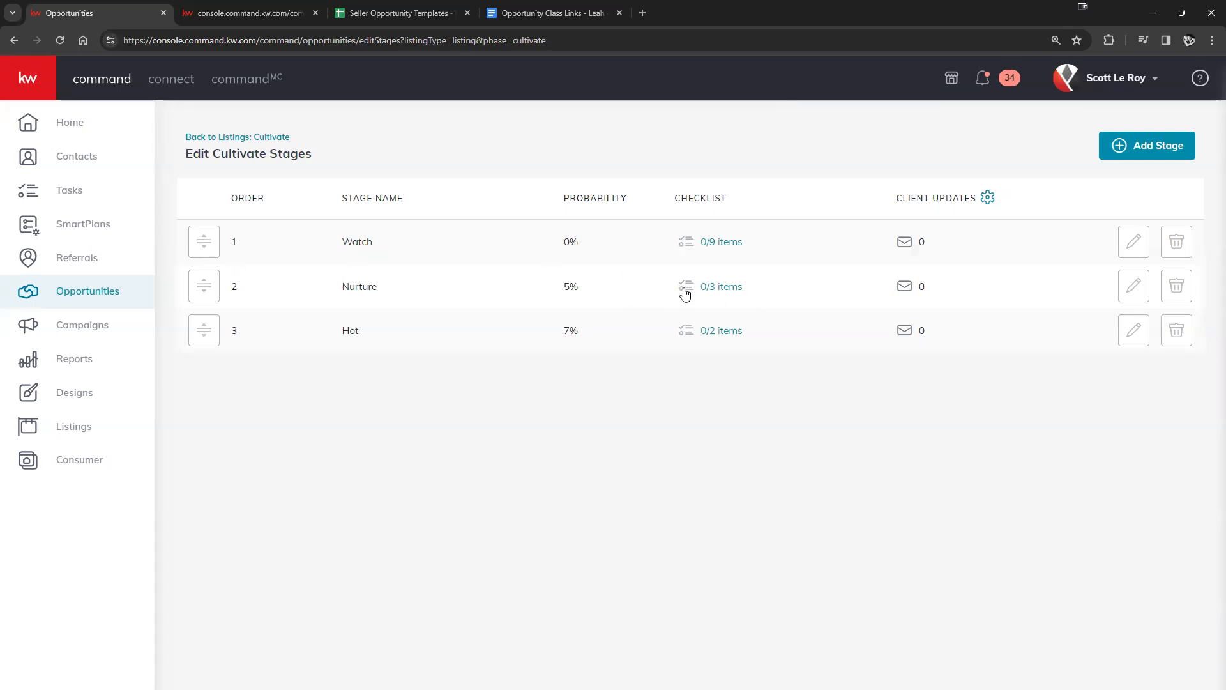
{"action": "left_click", "coordinate": [710, 286]}
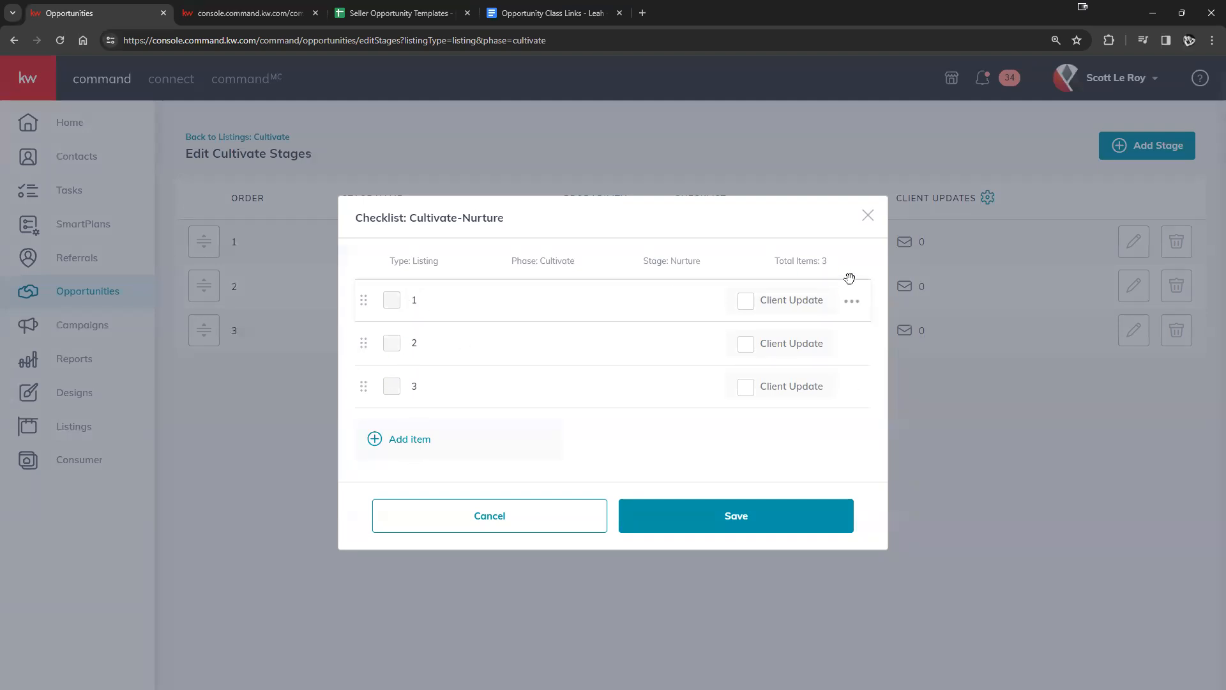
{"action": "left_click", "coordinate": [853, 303]}
{"action": "left_click", "coordinate": [779, 355]}
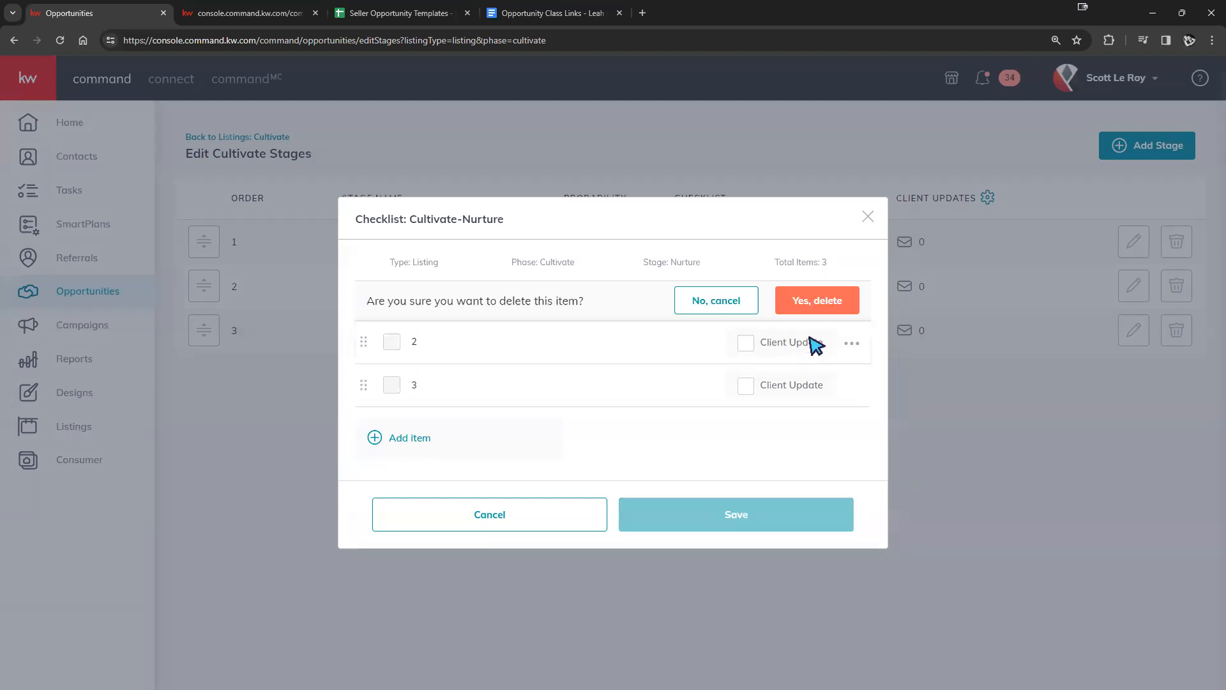
{"action": "left_click", "coordinate": [834, 310]}
{"action": "left_click", "coordinate": [856, 323]}
{"action": "left_click", "coordinate": [813, 377]}
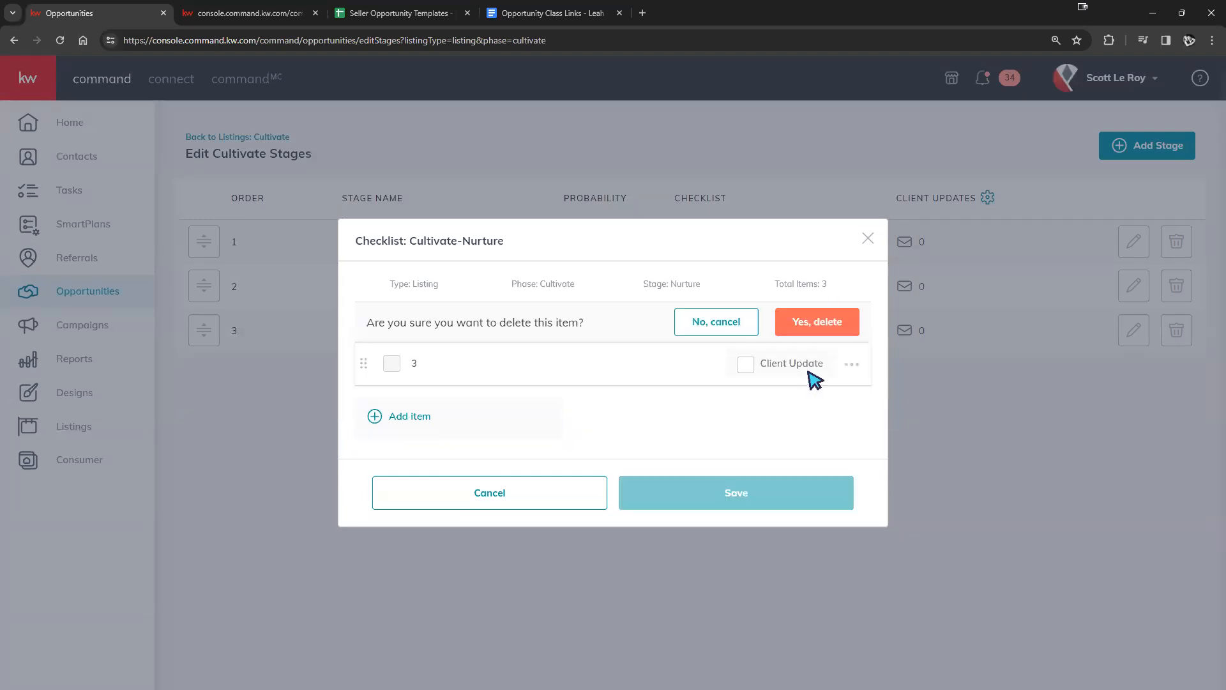
{"action": "left_click", "coordinate": [822, 320]}
{"action": "left_click", "coordinate": [846, 345]}
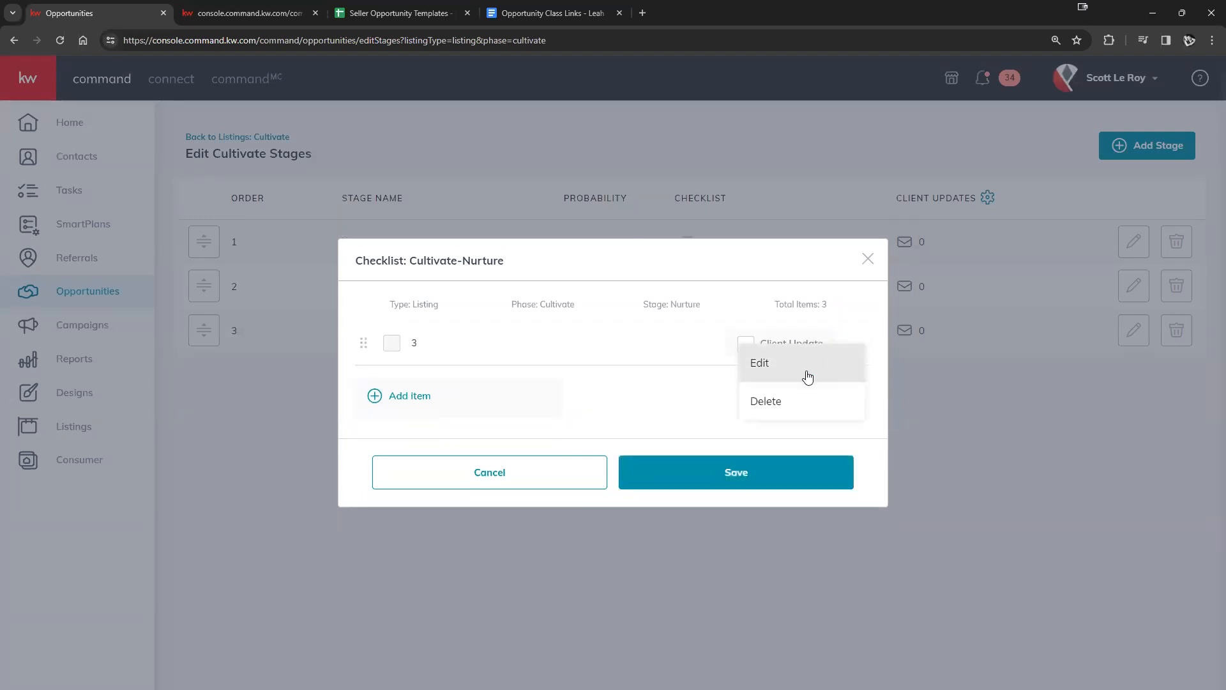
{"action": "left_click", "coordinate": [779, 403]}
{"action": "left_click", "coordinate": [798, 342]}
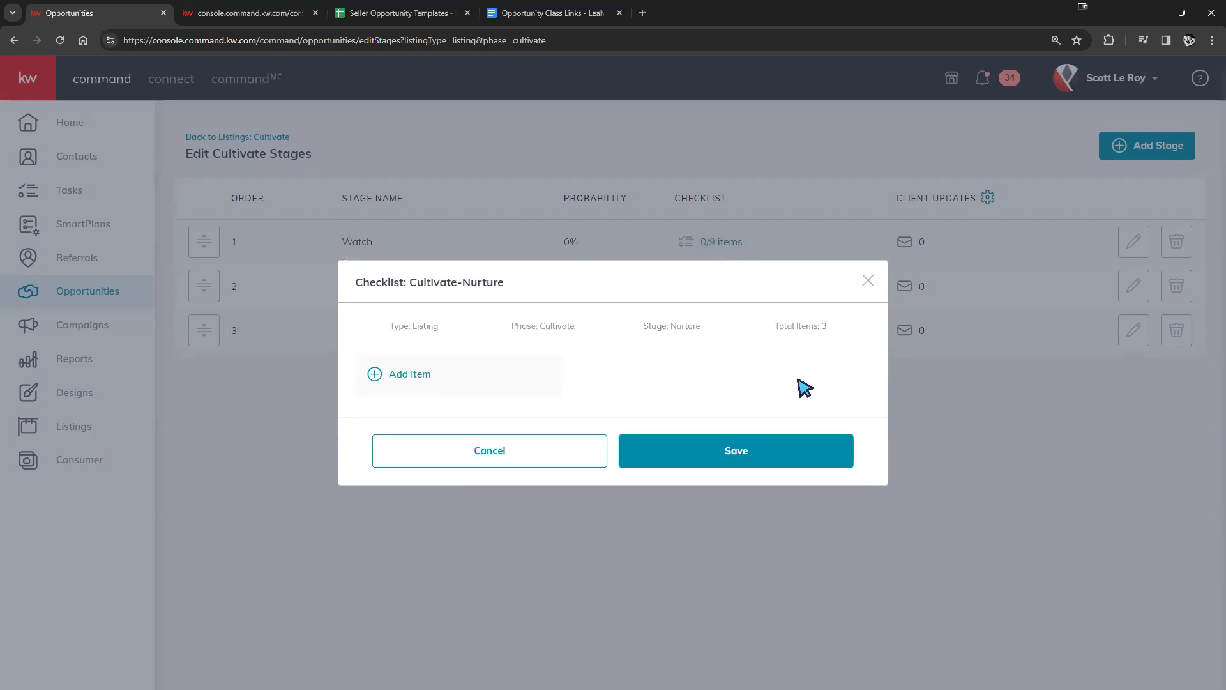
{"action": "left_click", "coordinate": [748, 450]}
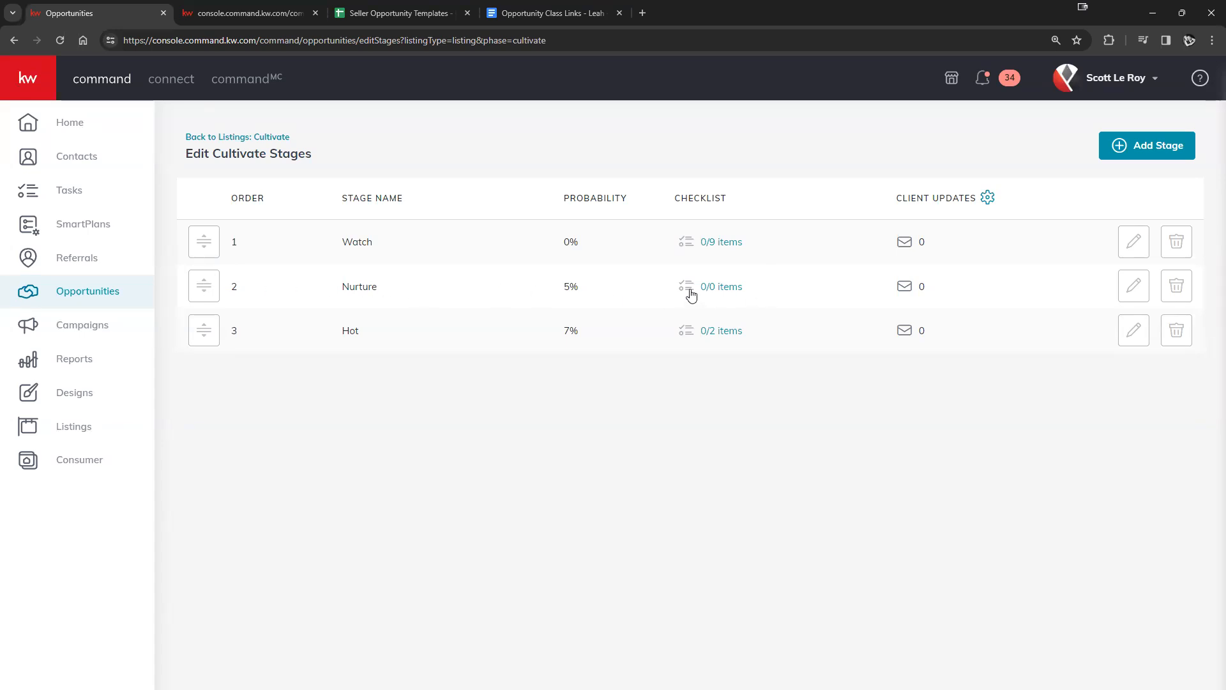
Delete the "Task Name" item from the Watch stage checklist and save the checklist
{"action": "left_click", "coordinate": [703, 251]}
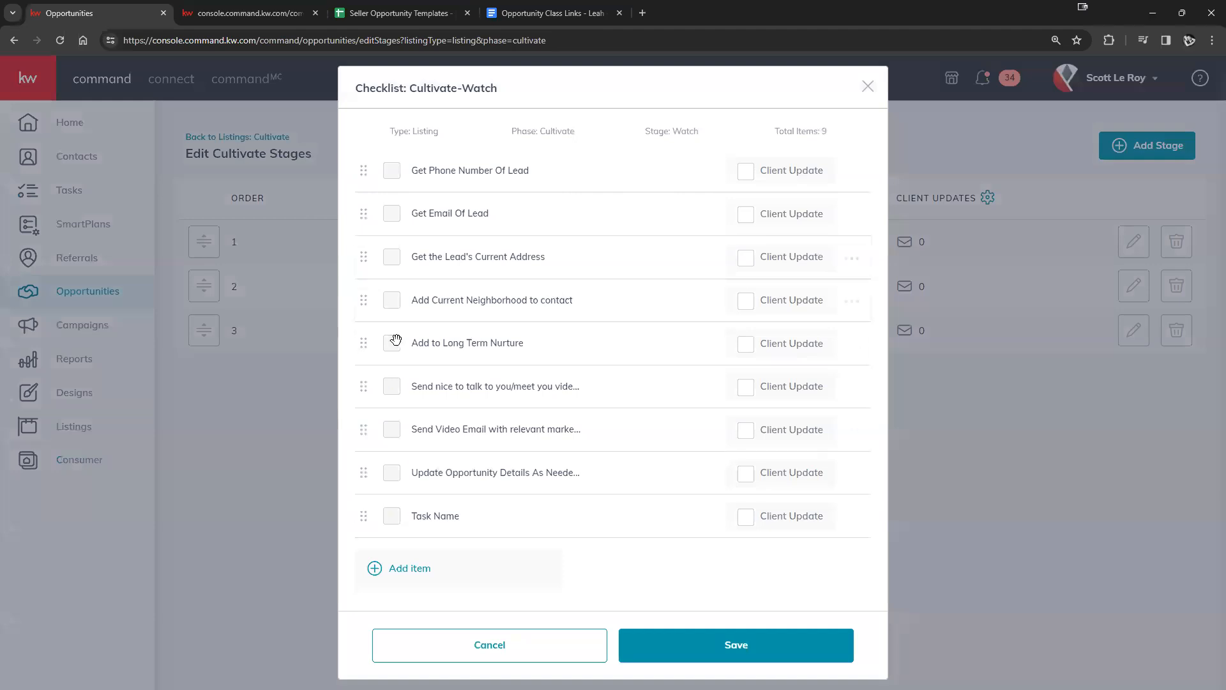
{"action": "left_click", "coordinate": [853, 518]}
{"action": "left_click", "coordinate": [806, 570]}
{"action": "left_click", "coordinate": [811, 514]}
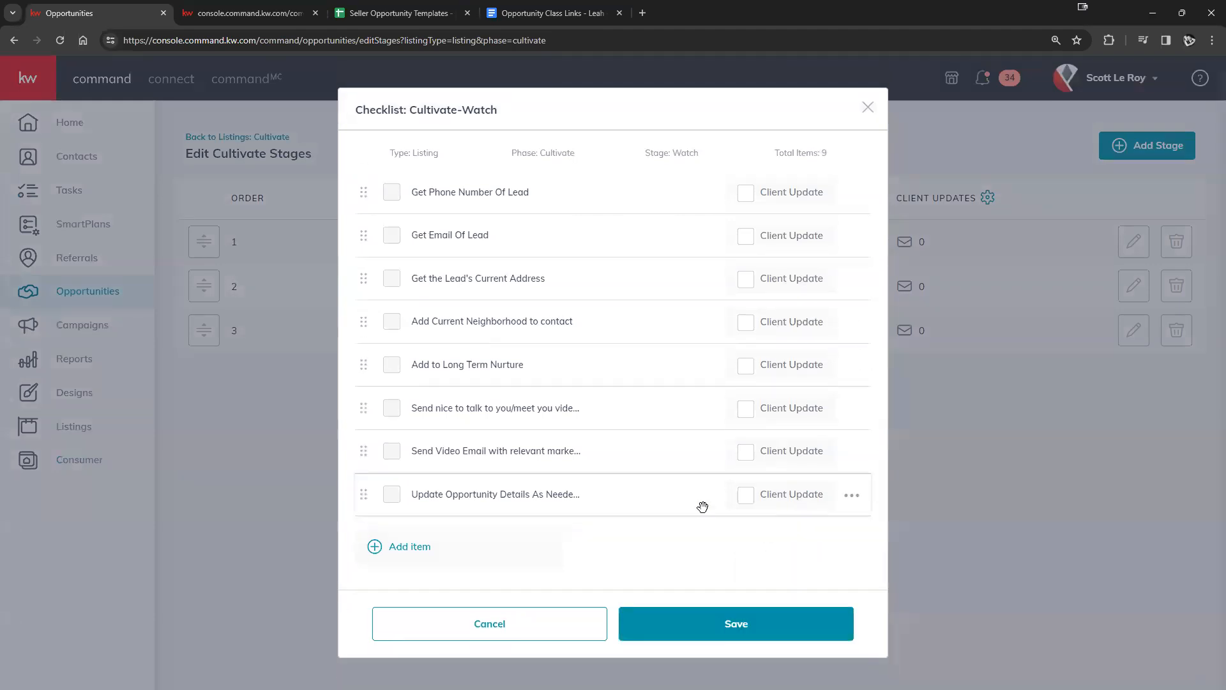
{"action": "left_click", "coordinate": [651, 631]}
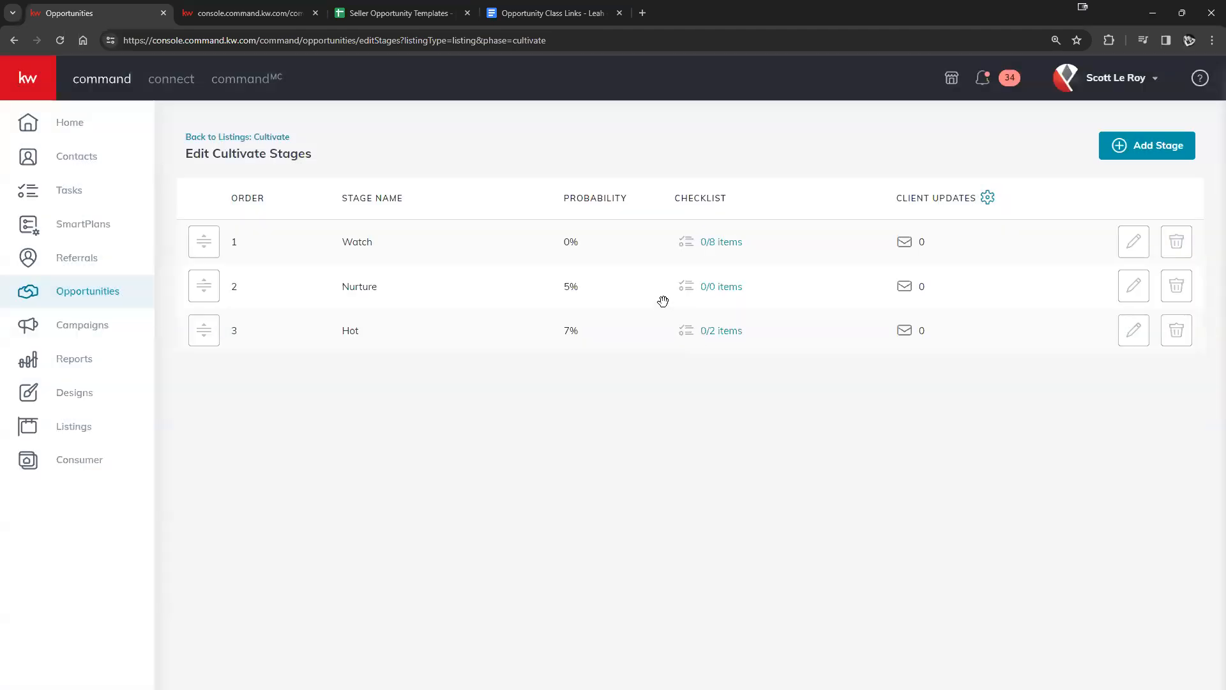
Open the Nurture stage checklist, then switch to the Seller Opportunity Templates sheet and review the tasks under Nurture Lead (3-6 Months)
{"action": "left_click", "coordinate": [731, 294]}
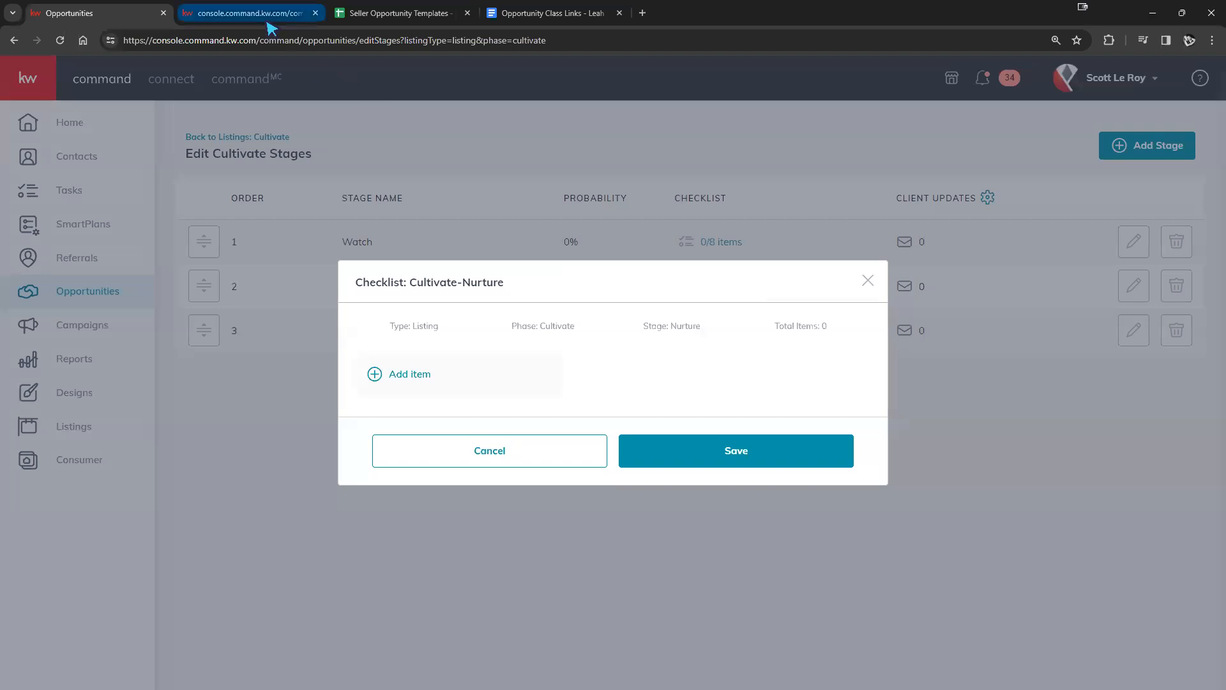
{"action": "left_click", "coordinate": [358, 14]}
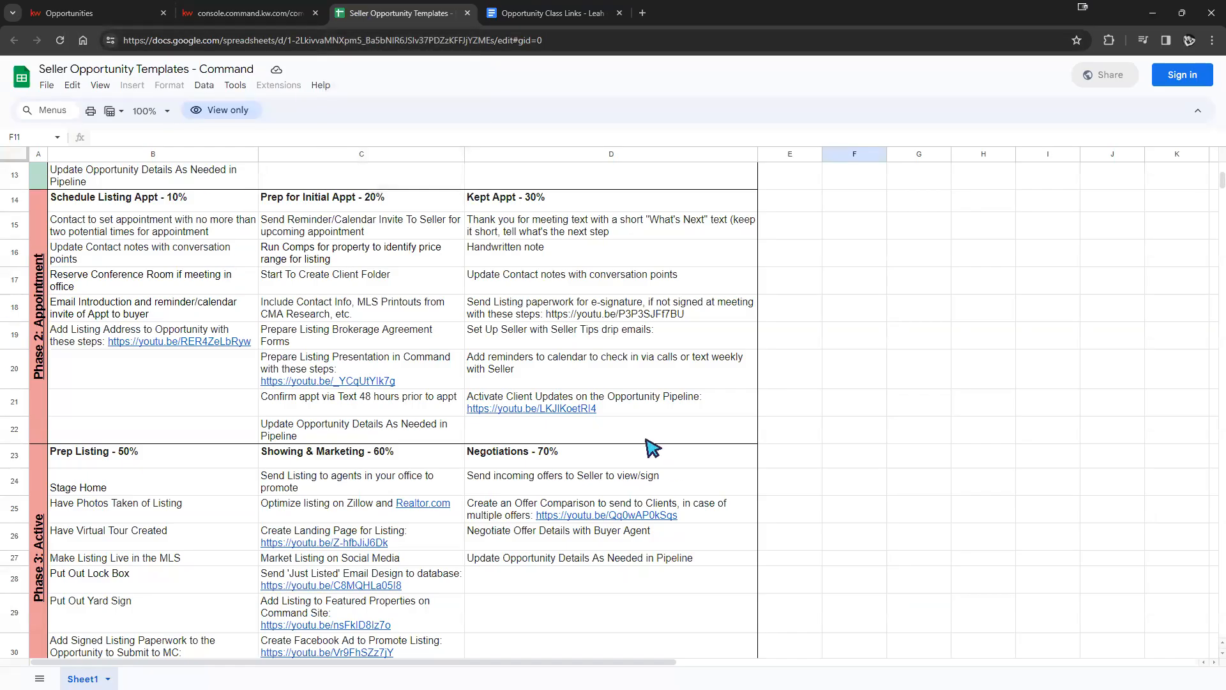
{"action": "scroll", "coordinate": [543, 310], "scroll_direction": "up", "scroll_amount": 1}
{"action": "scroll", "coordinate": [544, 313], "scroll_direction": "up", "scroll_amount": 4}
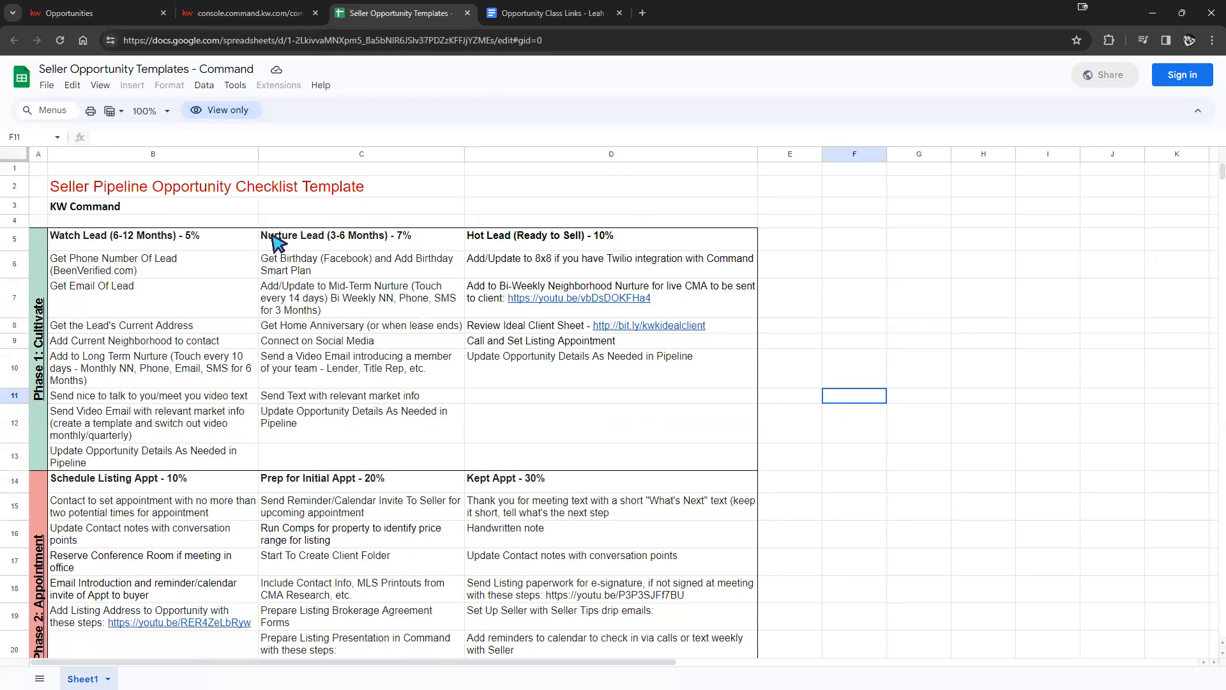
{"action": "left_click", "coordinate": [276, 242]}
{"action": "left_click", "coordinate": [290, 275]}
{"action": "left_click", "coordinate": [285, 307]}
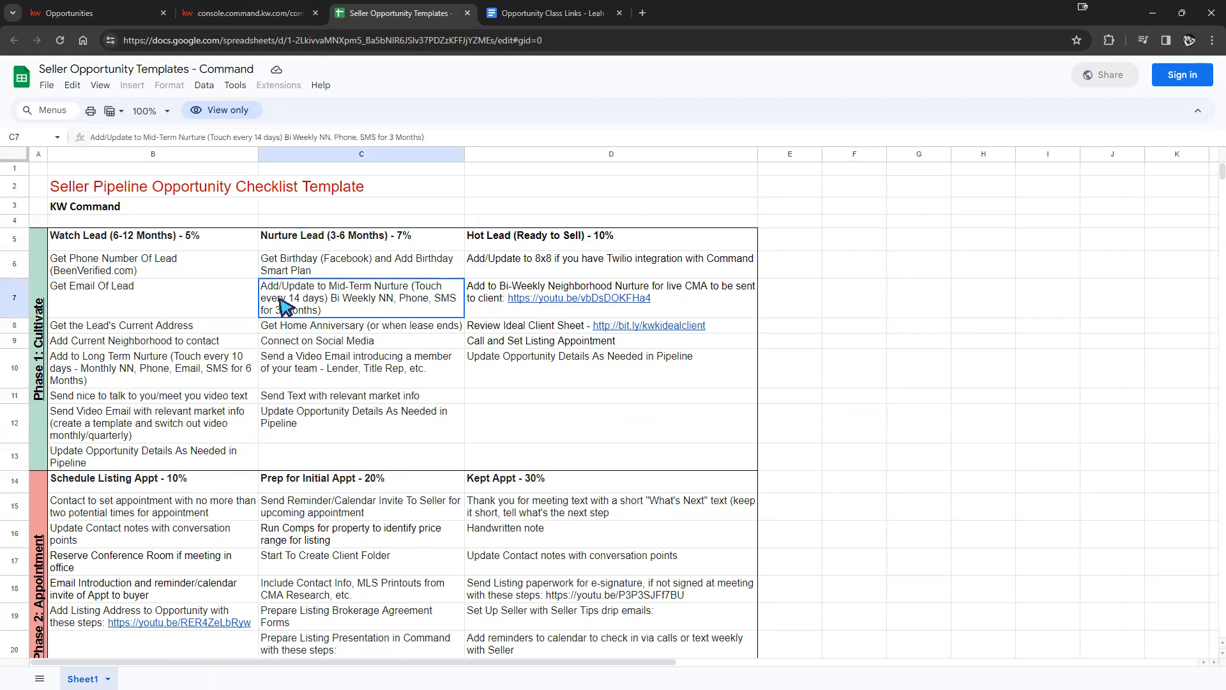
{"action": "left_click", "coordinate": [299, 326]}
{"action": "left_click", "coordinate": [302, 342]}
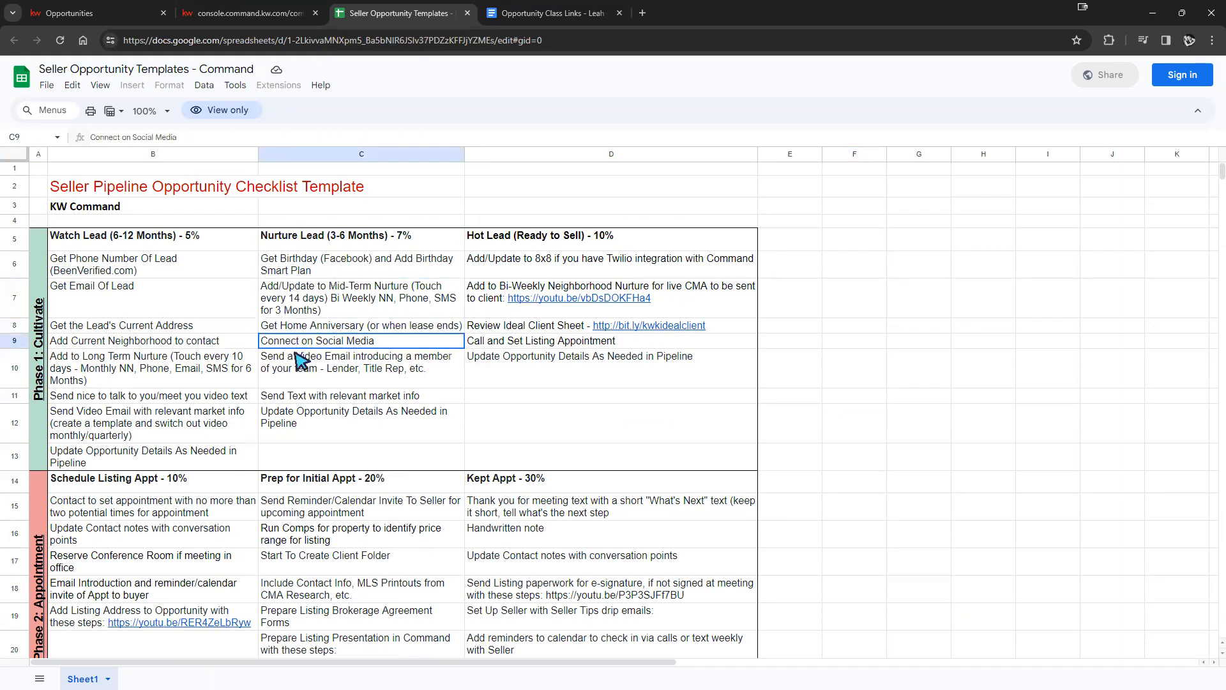
{"action": "left_click", "coordinate": [297, 364]}
{"action": "left_click", "coordinate": [298, 397]}
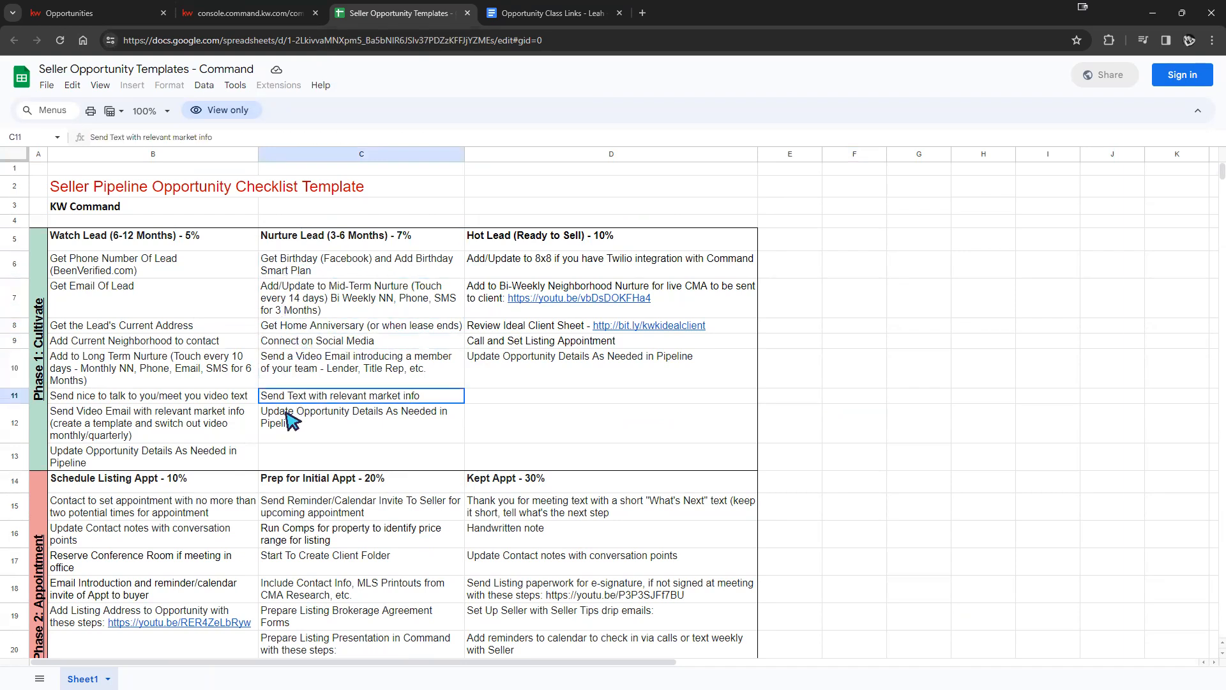
{"action": "left_click", "coordinate": [302, 417]}
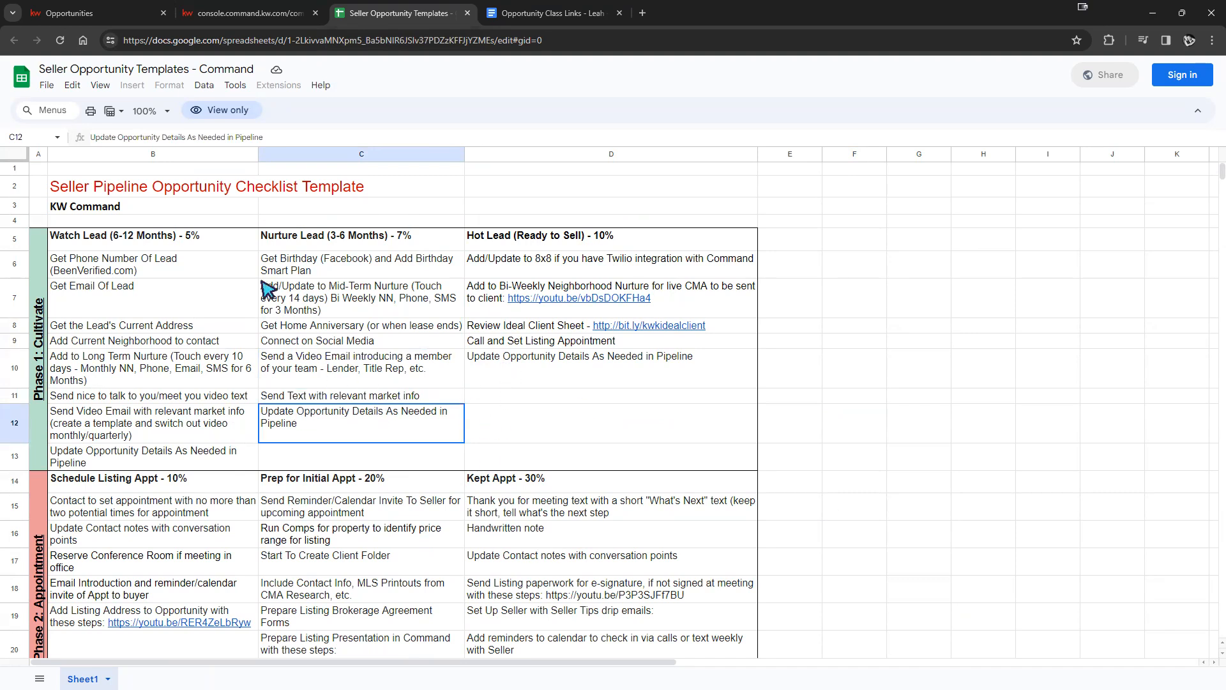
Copy "Get Birthday (Facebook) and Add Birthday Smart Plan" from the template sheet into the name of a new Nurture checklist task in Command
{"action": "left_click", "coordinate": [258, 258]}
{"action": "left_click", "coordinate": [262, 256]}
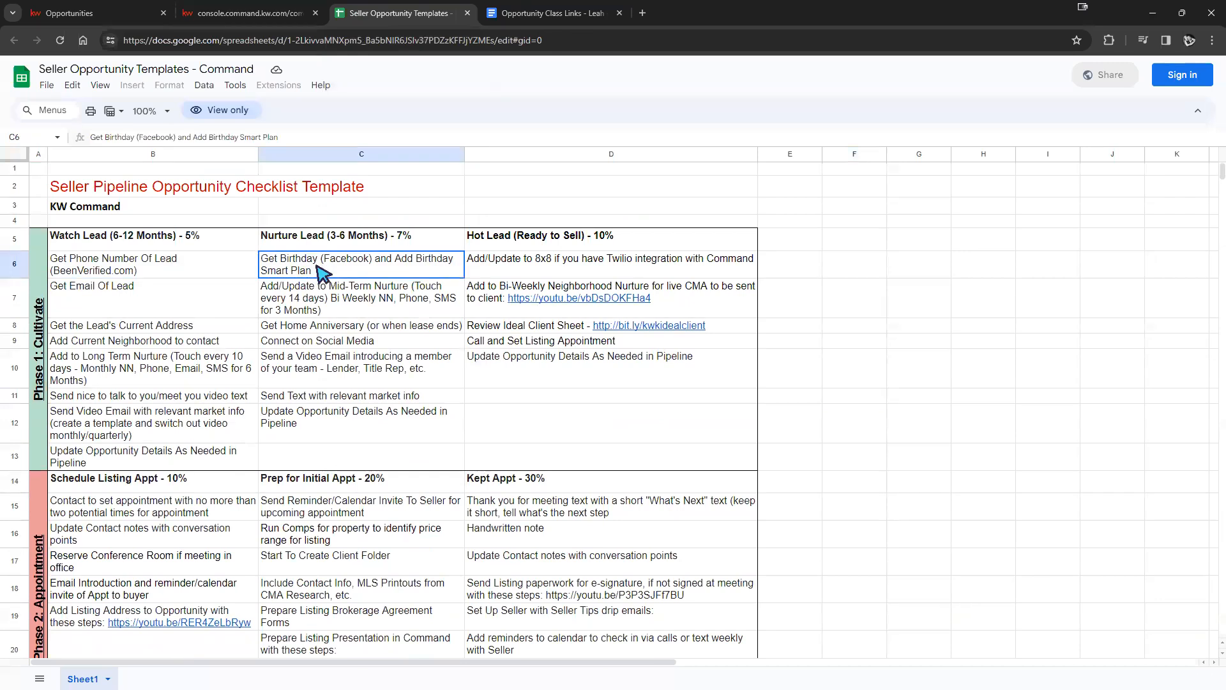
{"action": "double_click", "coordinate": [273, 257]}
{"action": "key", "text": "ctrl+c"}
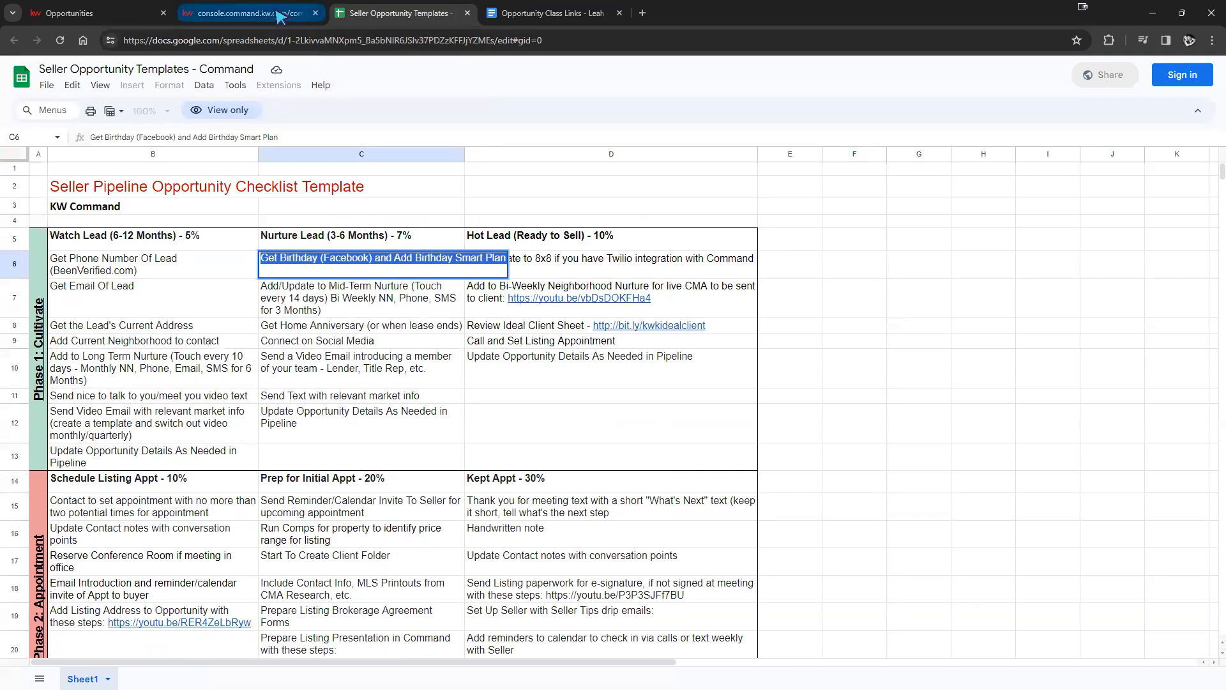
{"action": "left_click", "coordinate": [89, 13]}
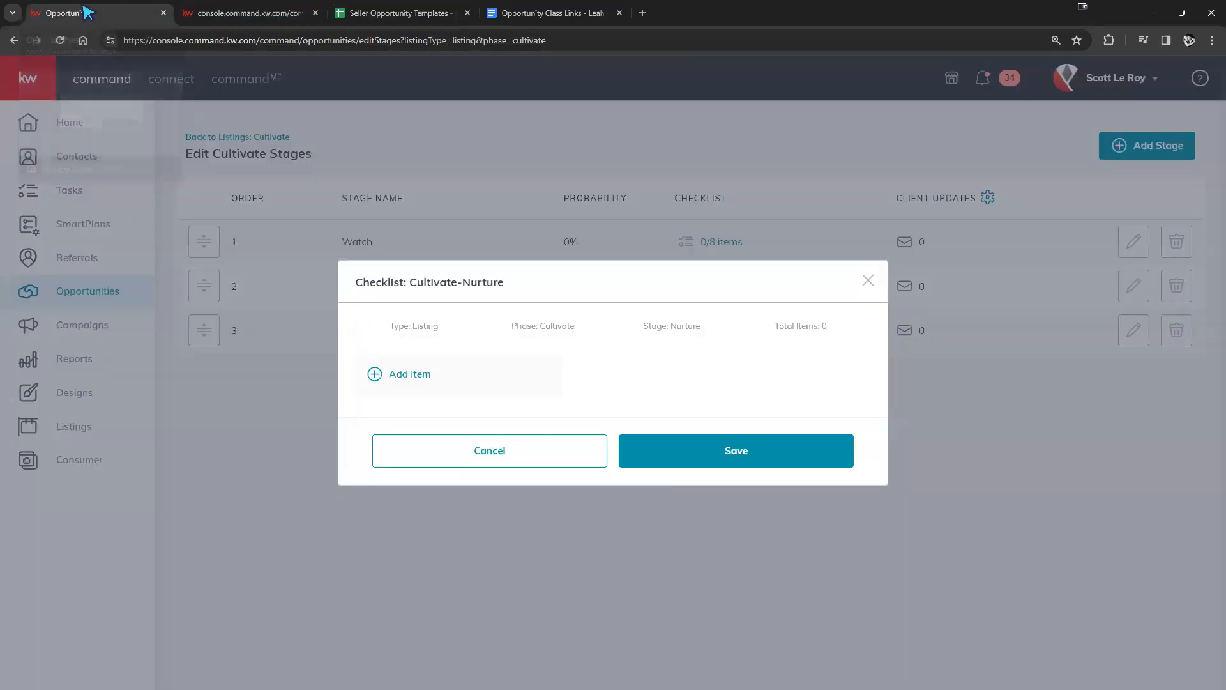
{"action": "left_click", "coordinate": [409, 374]}
{"action": "key", "text": "ctrl+v"}
Enter the task description "Find Client's Birthday on facebook and add to smartplan", correcting the misspelled word
{"action": "left_click", "coordinate": [623, 358]}
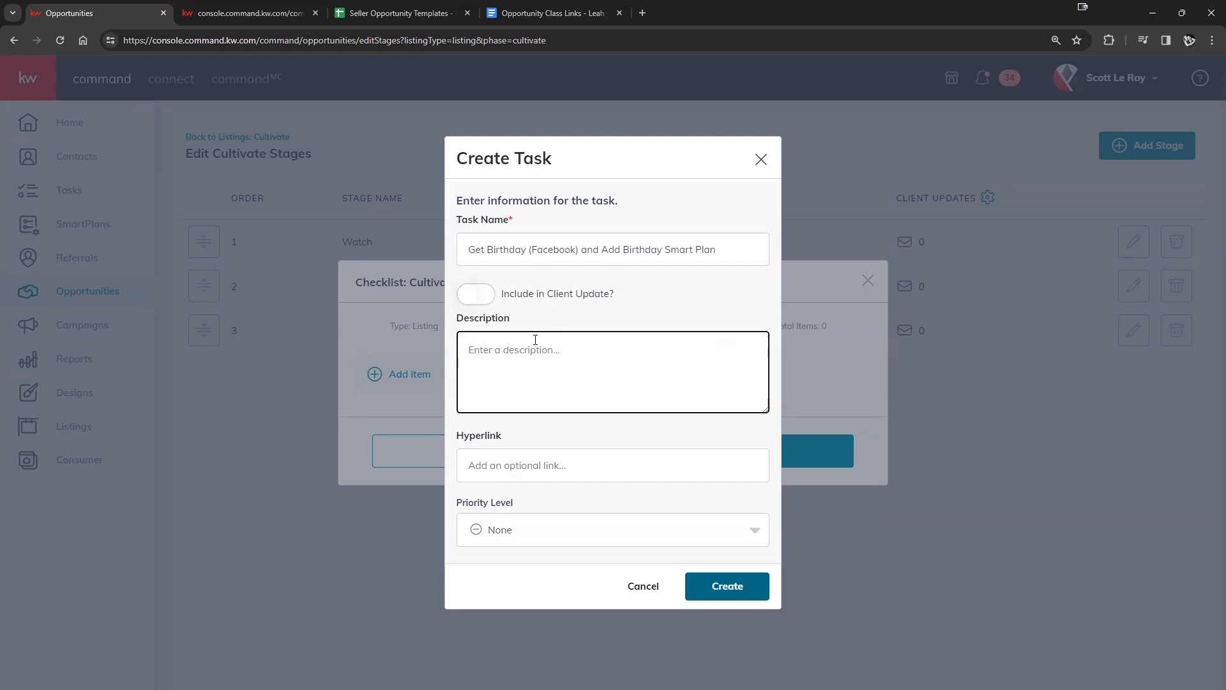
{"action": "type", "text": "Fi"}
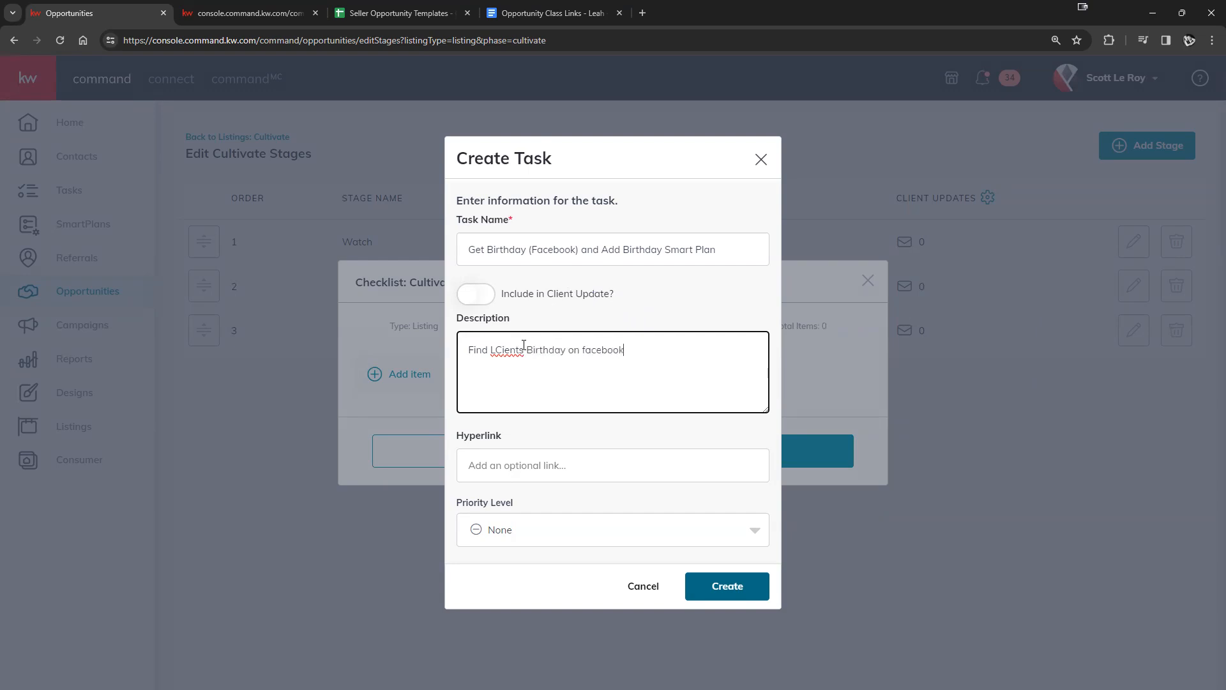
{"action": "right_click", "coordinate": [517, 350]}
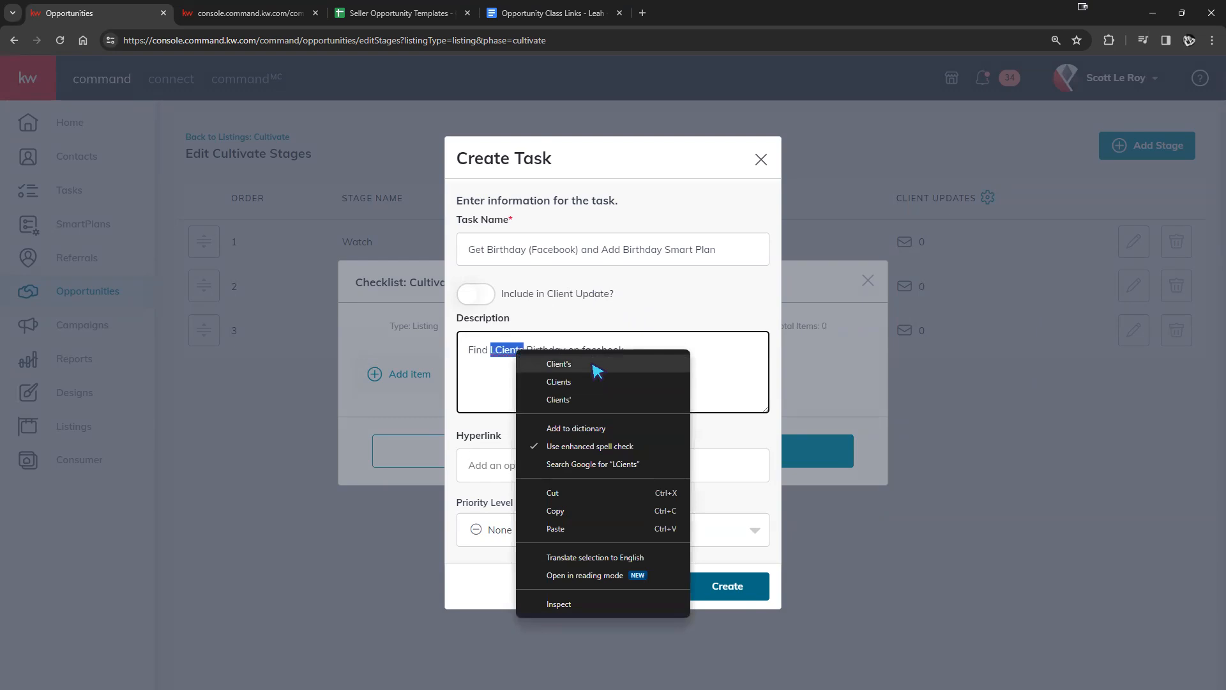
{"action": "left_click", "coordinate": [513, 359]}
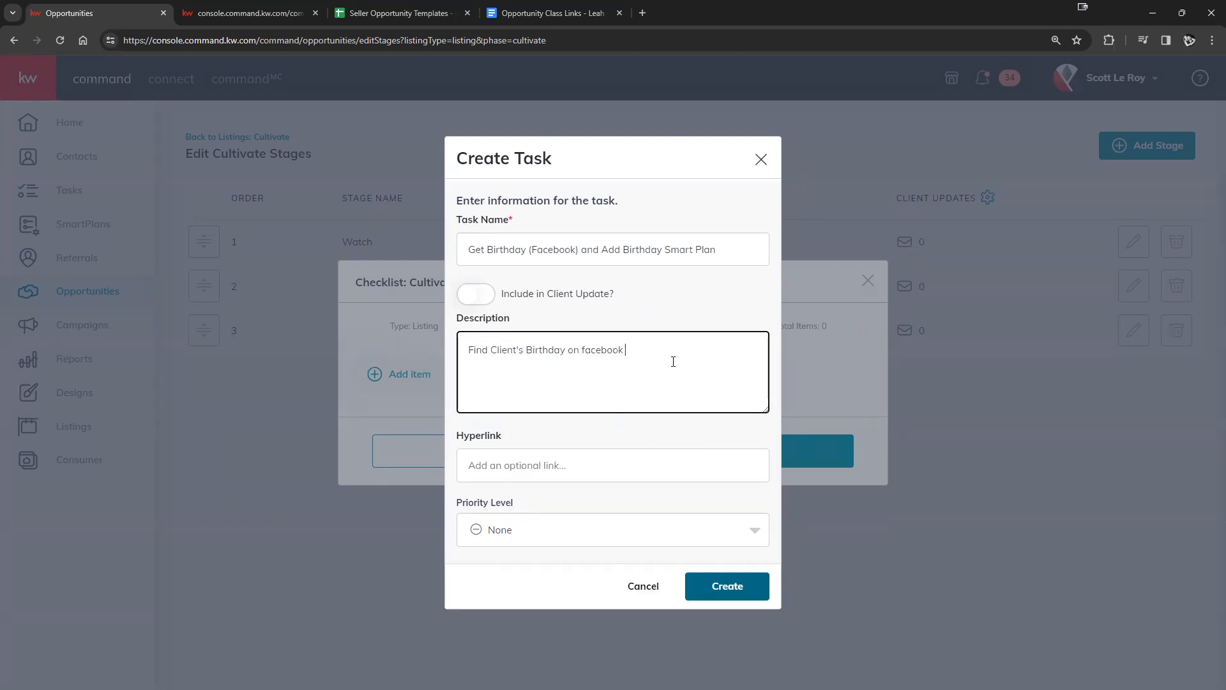
{"action": "type", "text": "d to smartplan"}
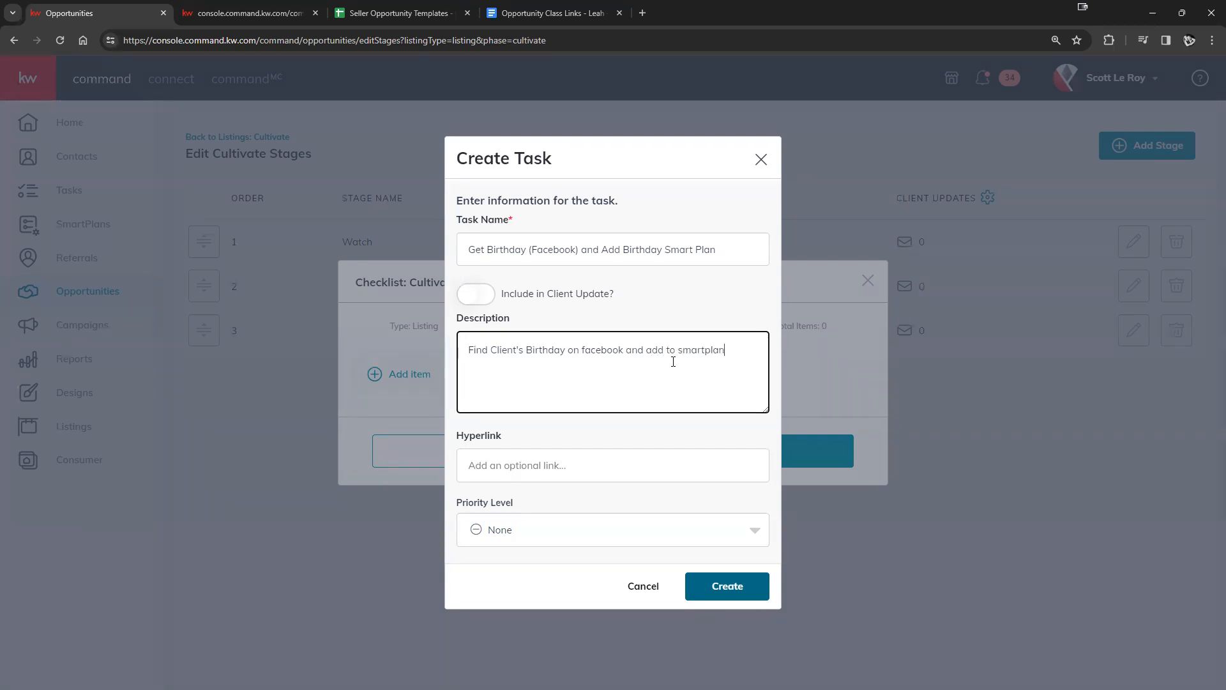
{"action": "left_click", "coordinate": [623, 422]}
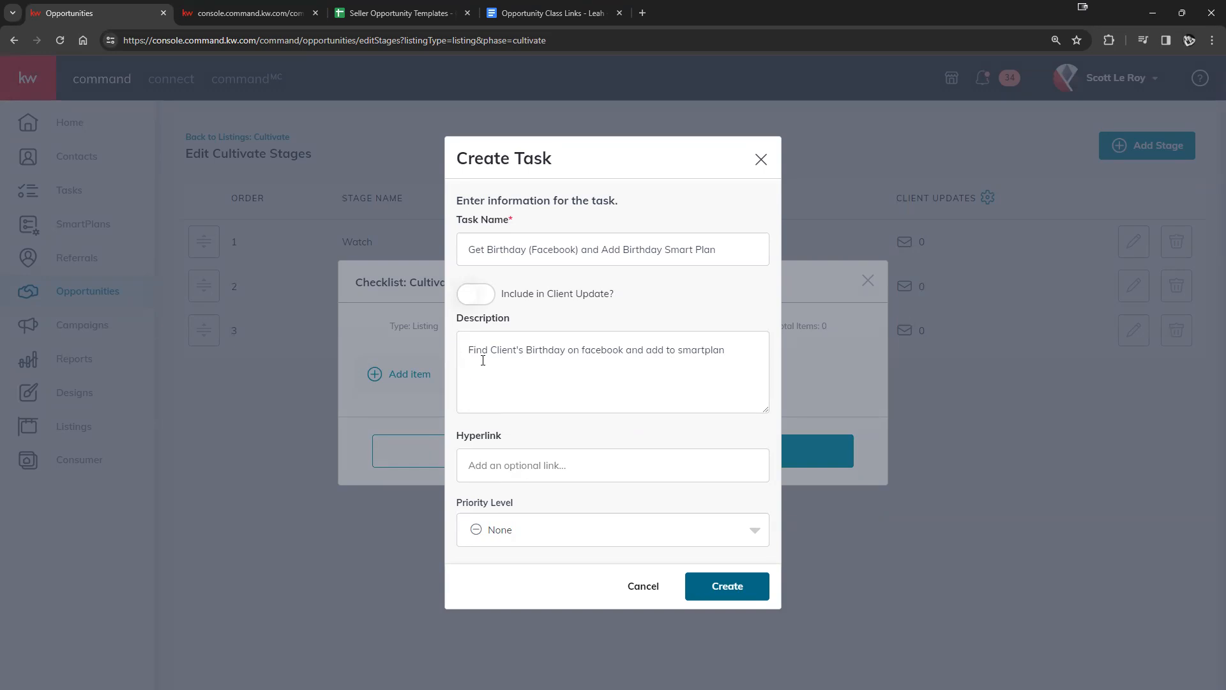
Set the task's hyperlink to facebook.com and its priority level to Medium, and create the task
{"action": "left_click", "coordinate": [509, 468]}
{"action": "type", "text": "facebook.com"}
{"action": "left_click", "coordinate": [624, 531]}
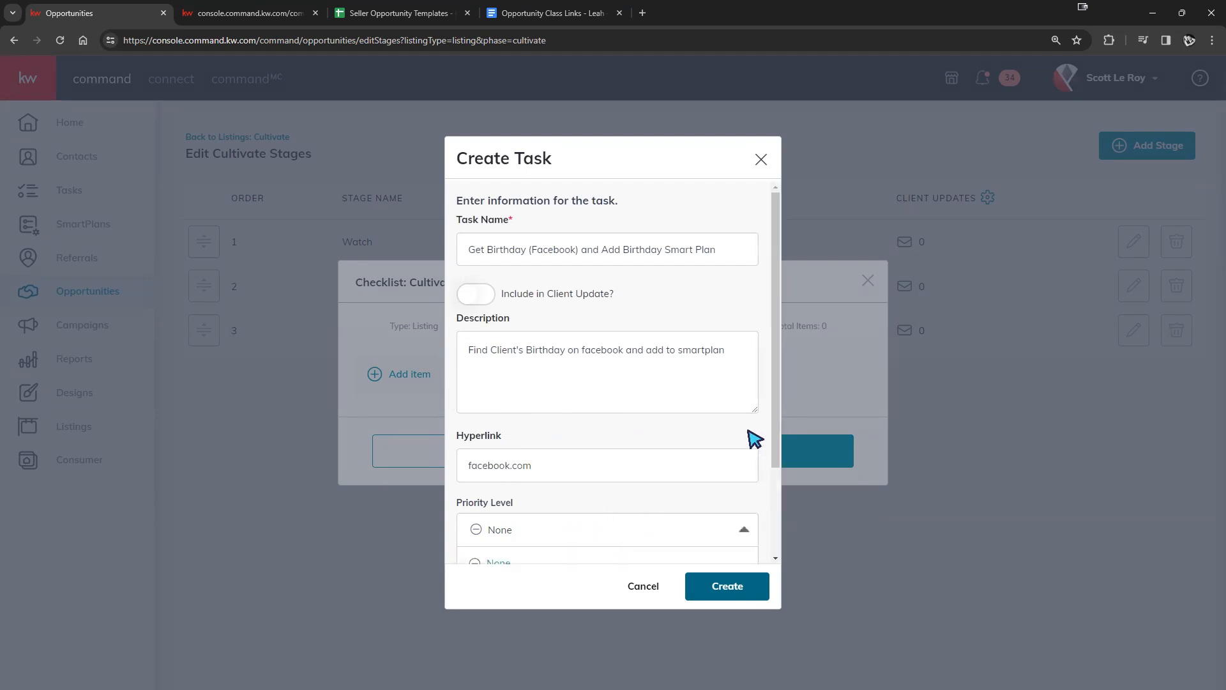
{"action": "scroll", "coordinate": [774, 387], "scroll_direction": "down", "scroll_amount": 3}
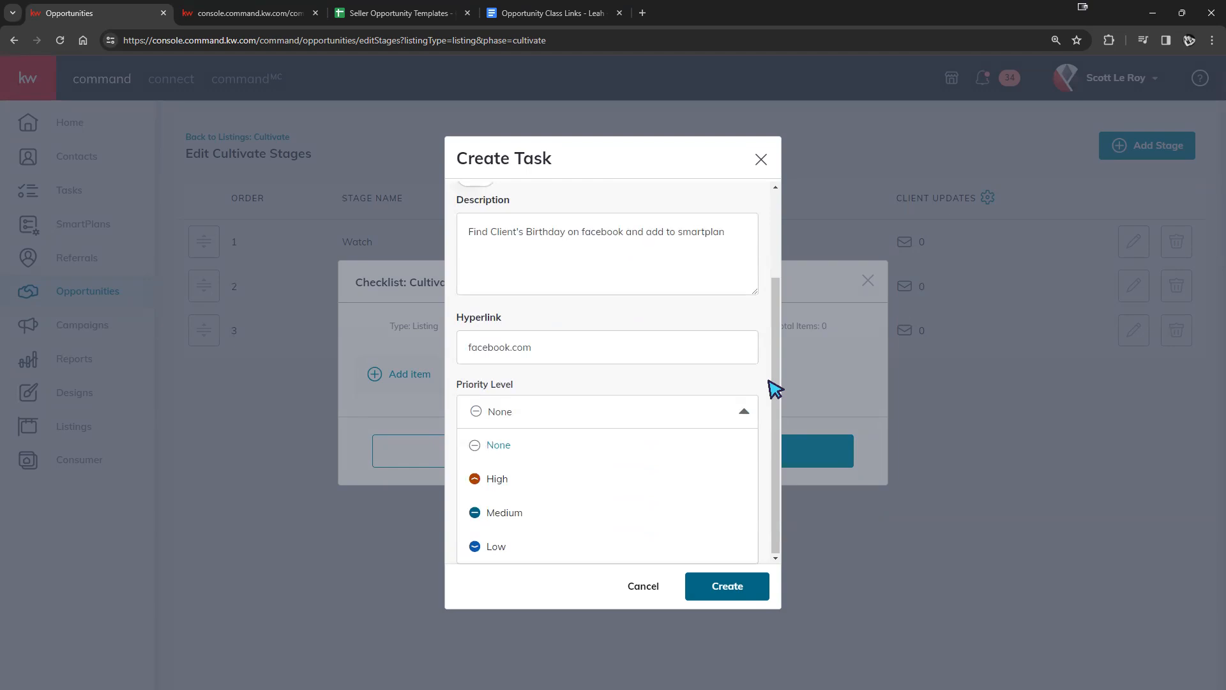
{"action": "left_click", "coordinate": [500, 518]}
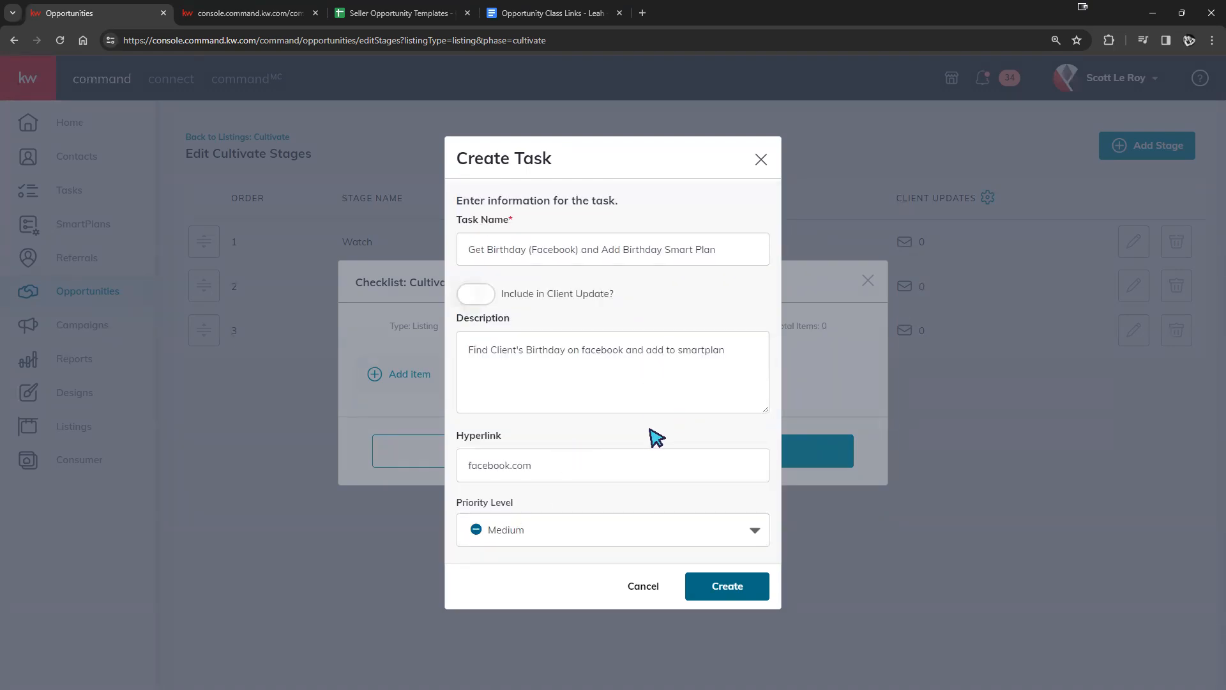
{"action": "left_click", "coordinate": [703, 586]}
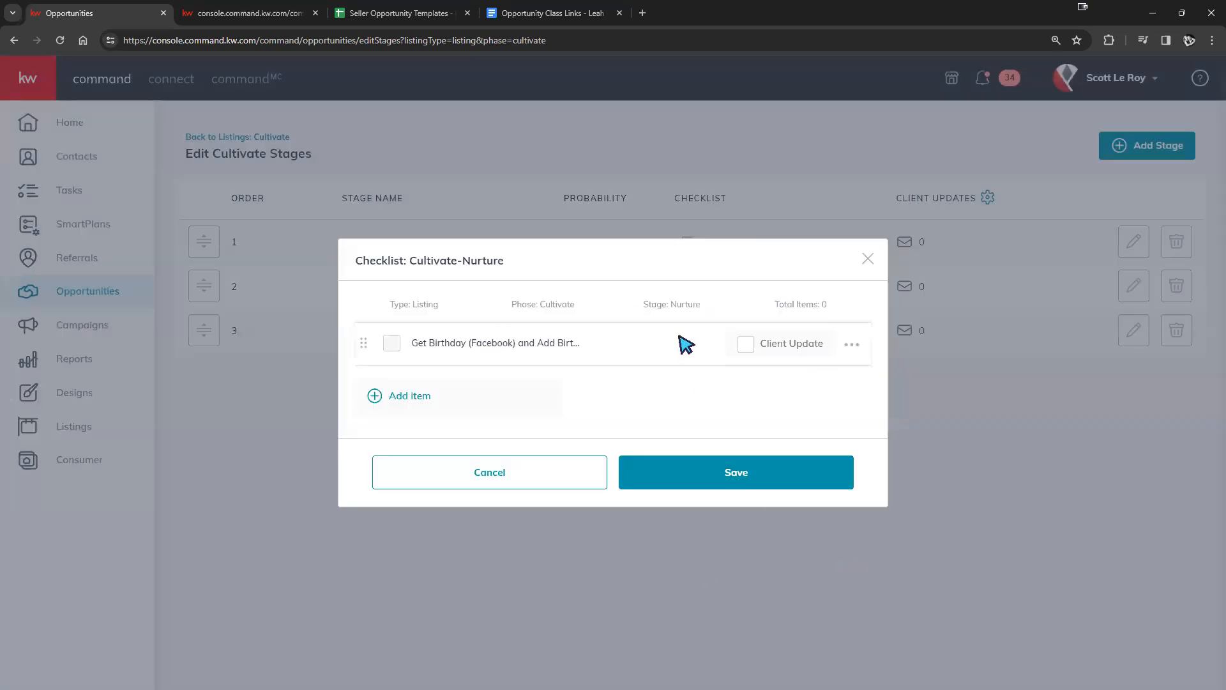
Copy "Add/Update to Mid-Term Nurture (Touch every 14 days) Bi Weekly NN, Phone, SMS for 3 Months)" from the template sheet and return to Command's Nurture checklist
{"action": "left_click", "coordinate": [418, 14]}
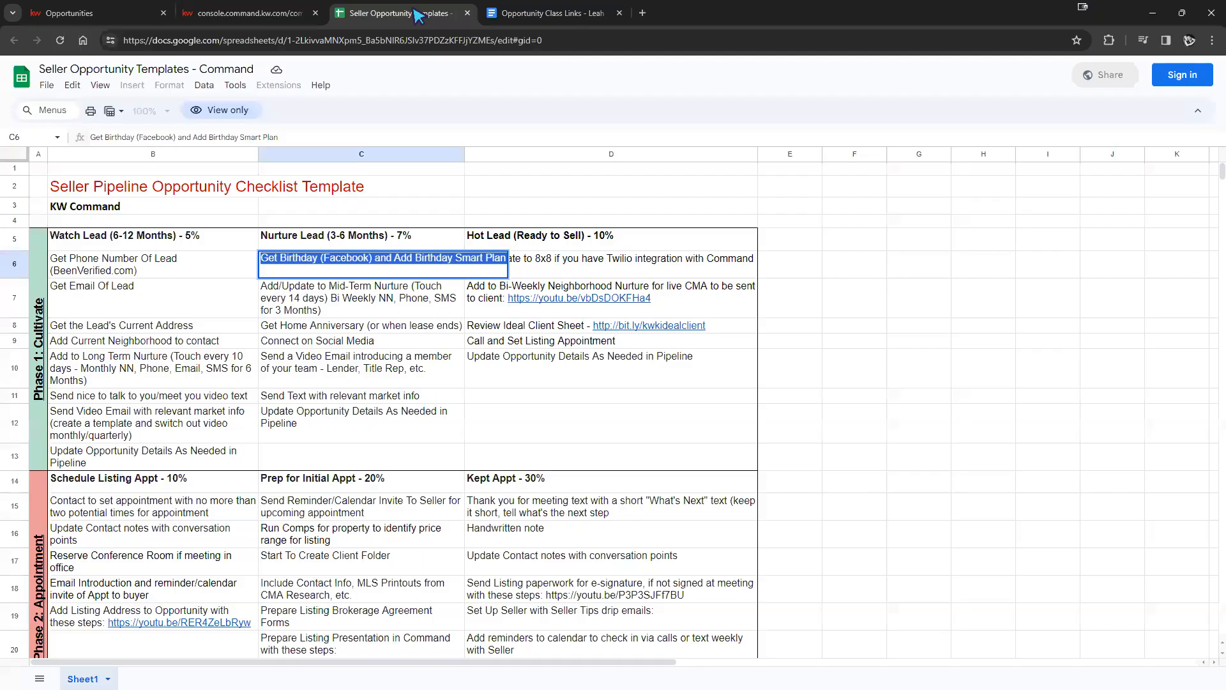
{"action": "left_click", "coordinate": [309, 299]}
{"action": "left_click_drag", "start_coordinate": [256, 285], "coordinate": [291, 291]}
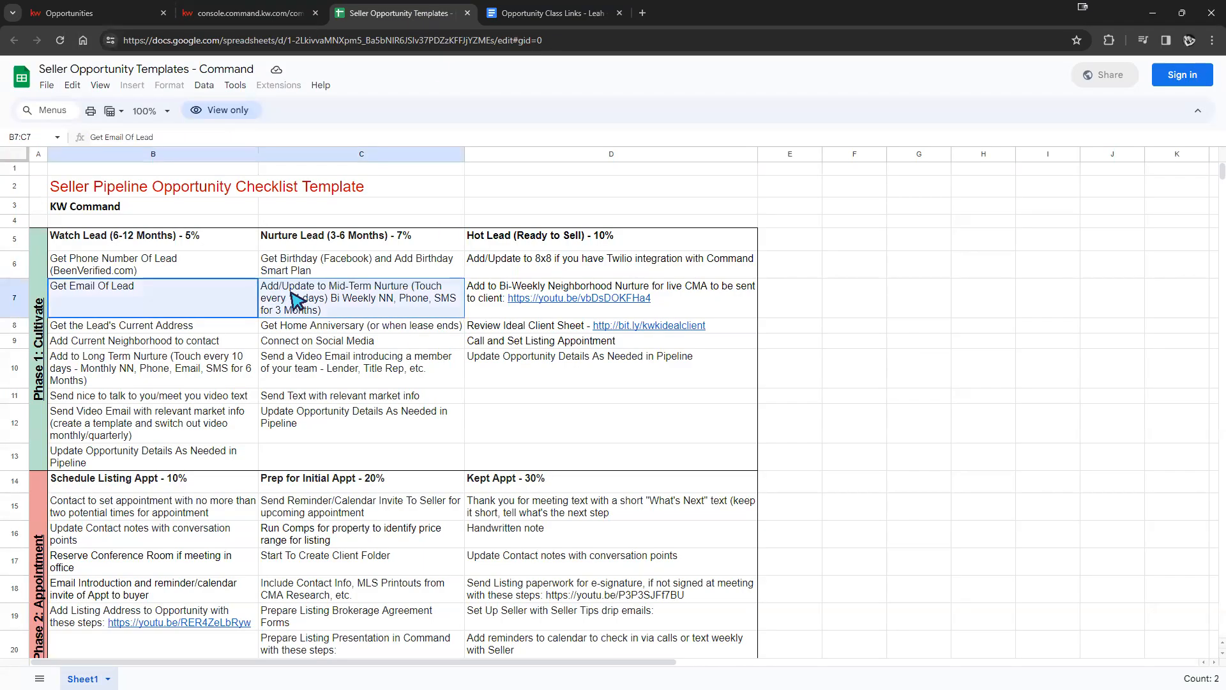
{"action": "double_click", "coordinate": [292, 296]}
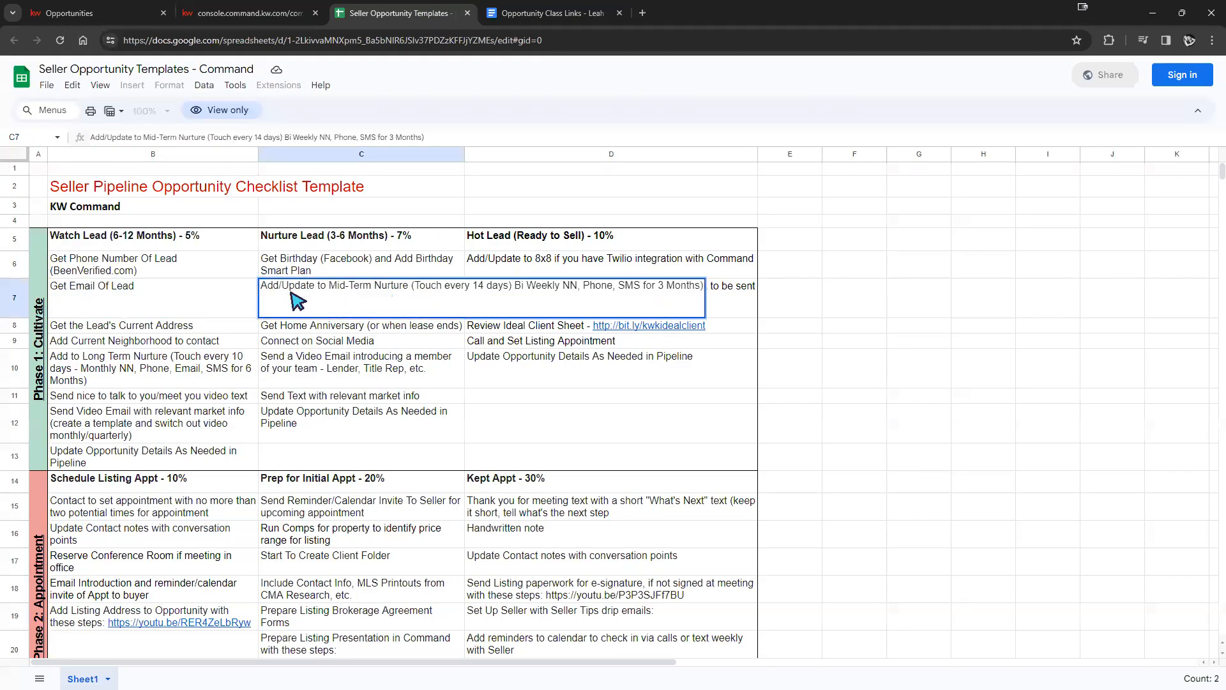
{"action": "triple_click", "coordinate": [217, 138]}
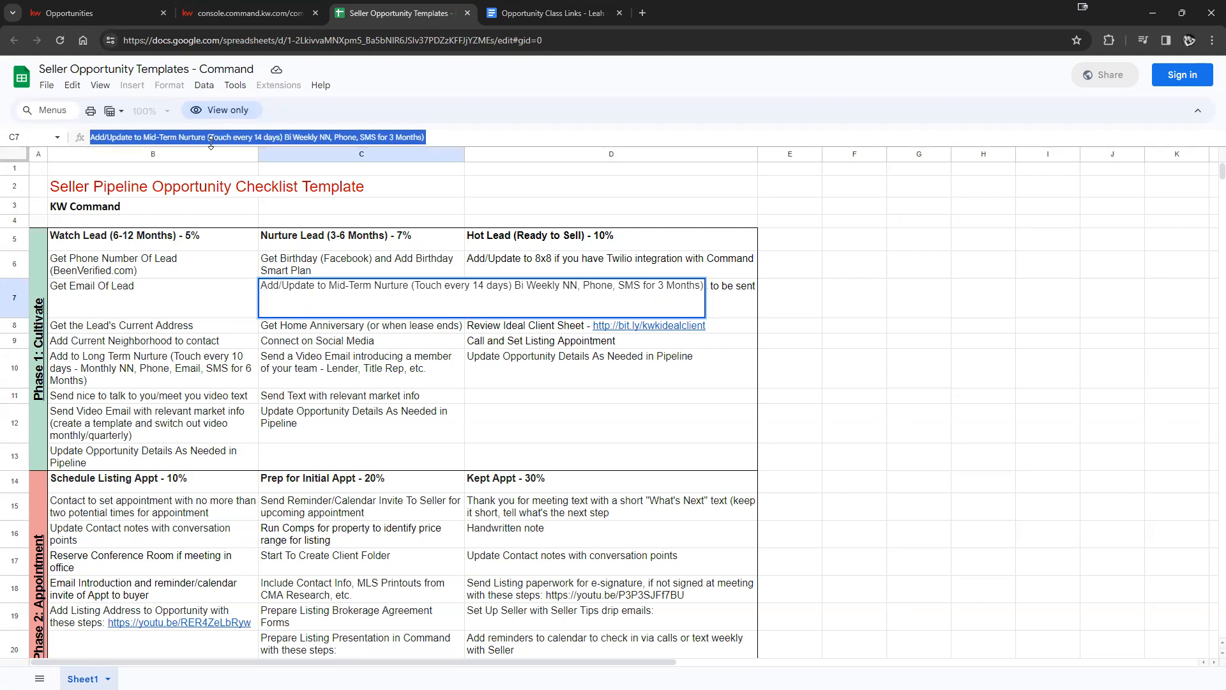
{"action": "left_click", "coordinate": [121, 18]}
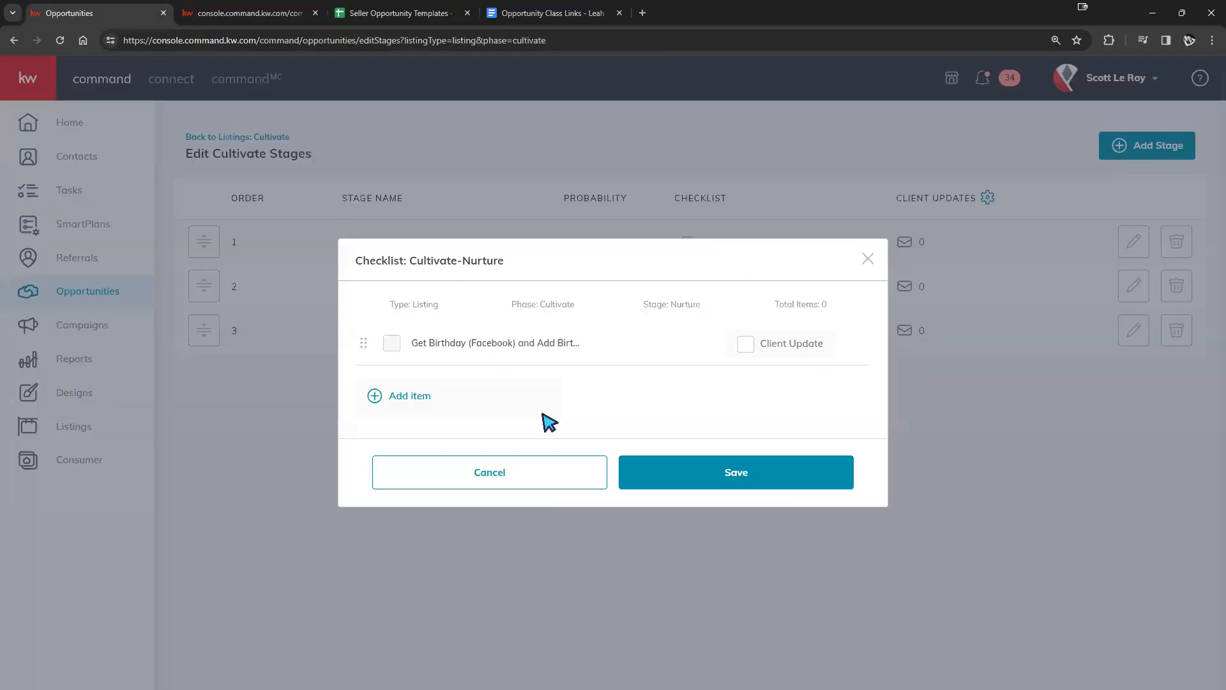
Start a Nurture checklist task named "Add/Update to Mid-Term Nurture (Touch every 14 days) Bi Weekly NN, Phone, SMS for 3 Months)"
{"action": "left_click", "coordinate": [408, 399]}
{"action": "left_click", "coordinate": [520, 249]}
{"action": "type", "text": "(Touch every 14 days) Bi Weekly NN, Phone, SMS for 3 Months)"}
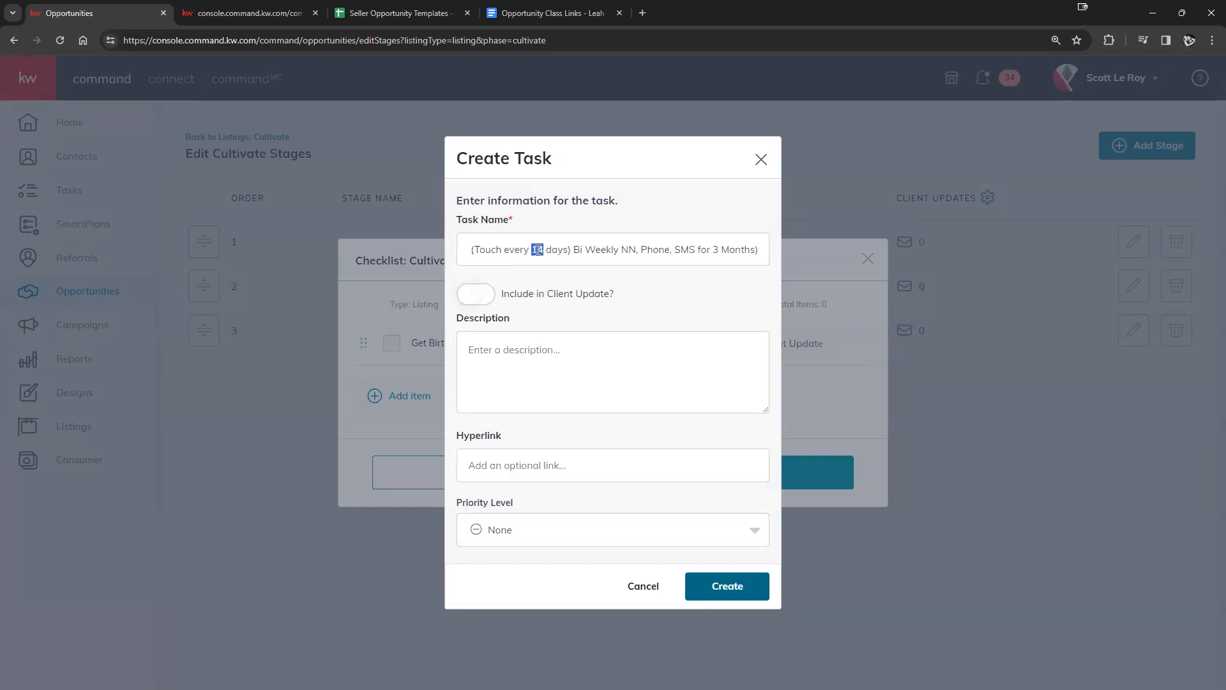
{"action": "triple_click", "coordinate": [536, 249]}
{"action": "left_click", "coordinate": [498, 249]}
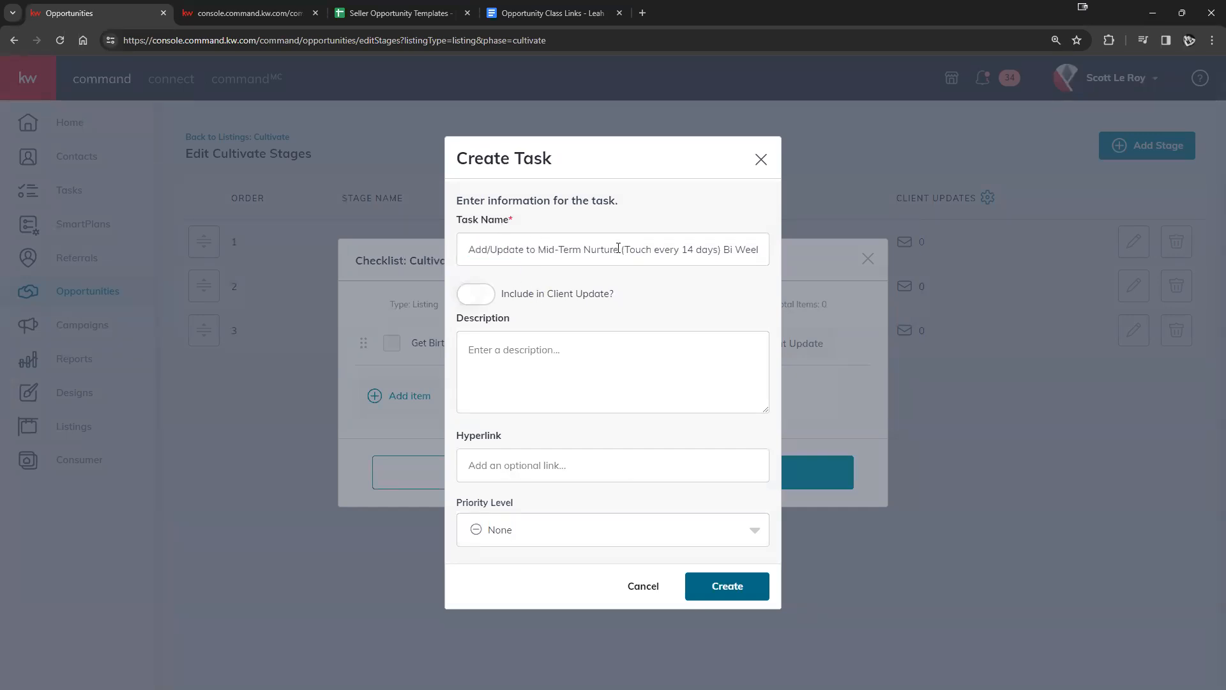
Move "(Touch every 14 days) Bi Weekly NN, Phone, SMS for 3 Months)" from the task name into the description
{"action": "left_click_drag", "start_coordinate": [618, 249], "coordinate": [875, 259]}
{"action": "key", "text": "ctrl+c"}
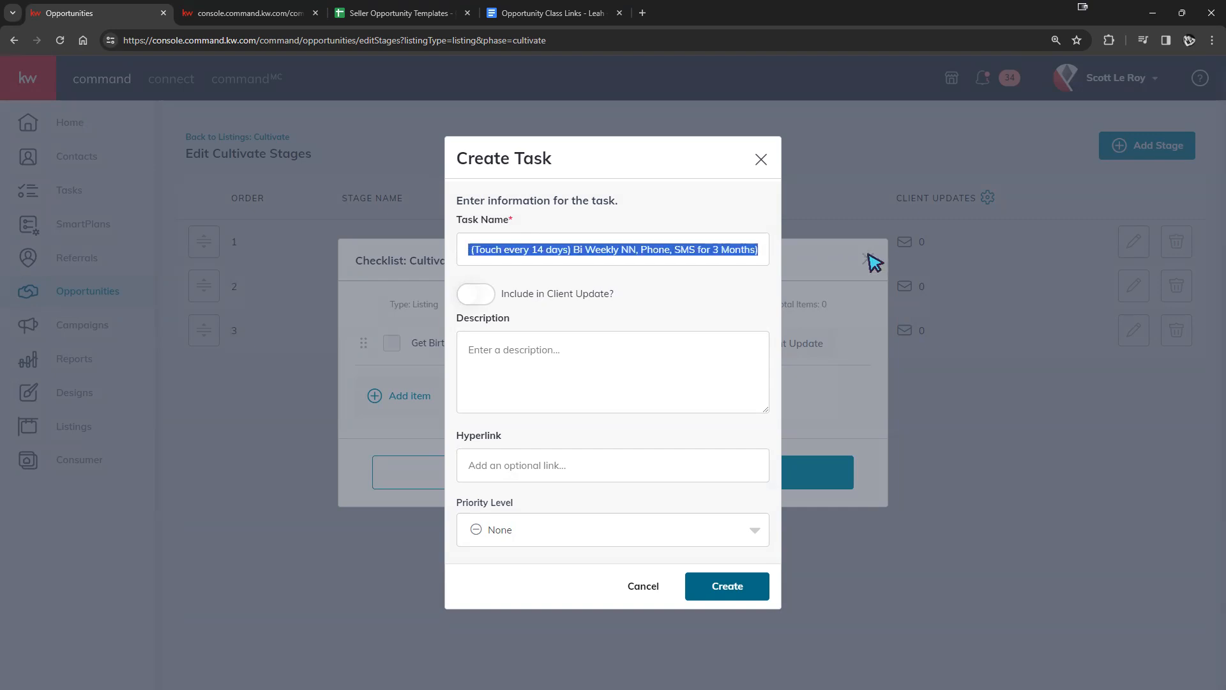
{"action": "key", "text": "BackSpace"}
{"action": "right_click", "coordinate": [539, 360]}
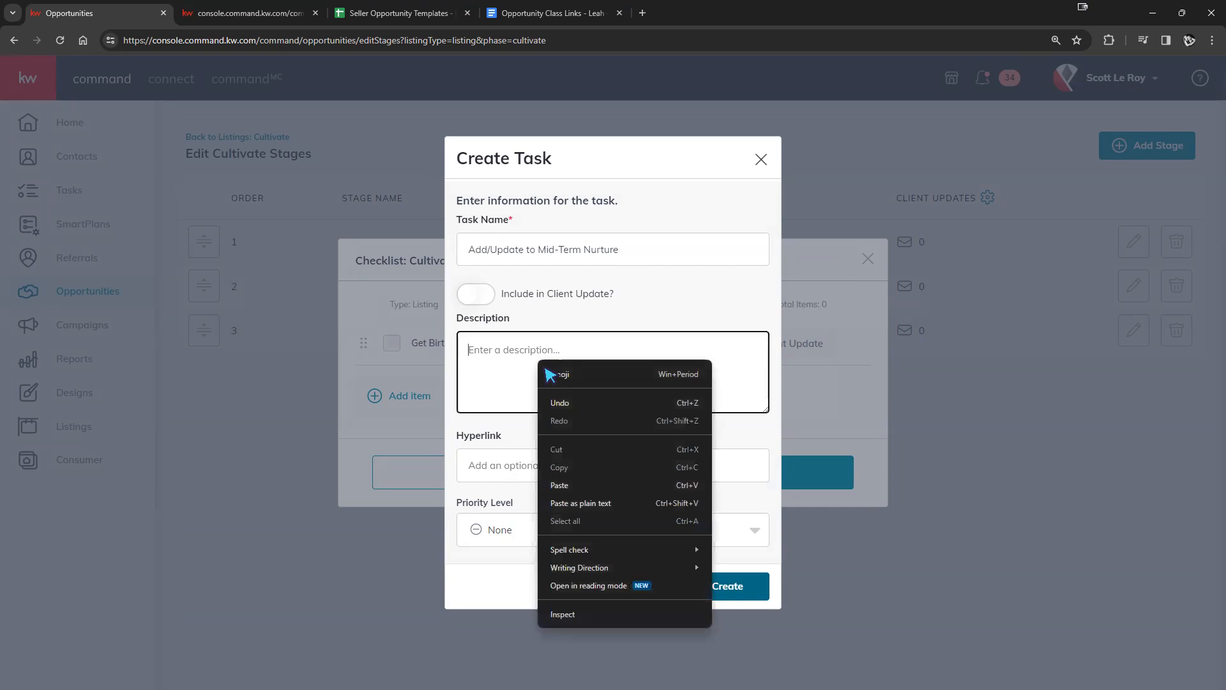
{"action": "left_click", "coordinate": [569, 480]}
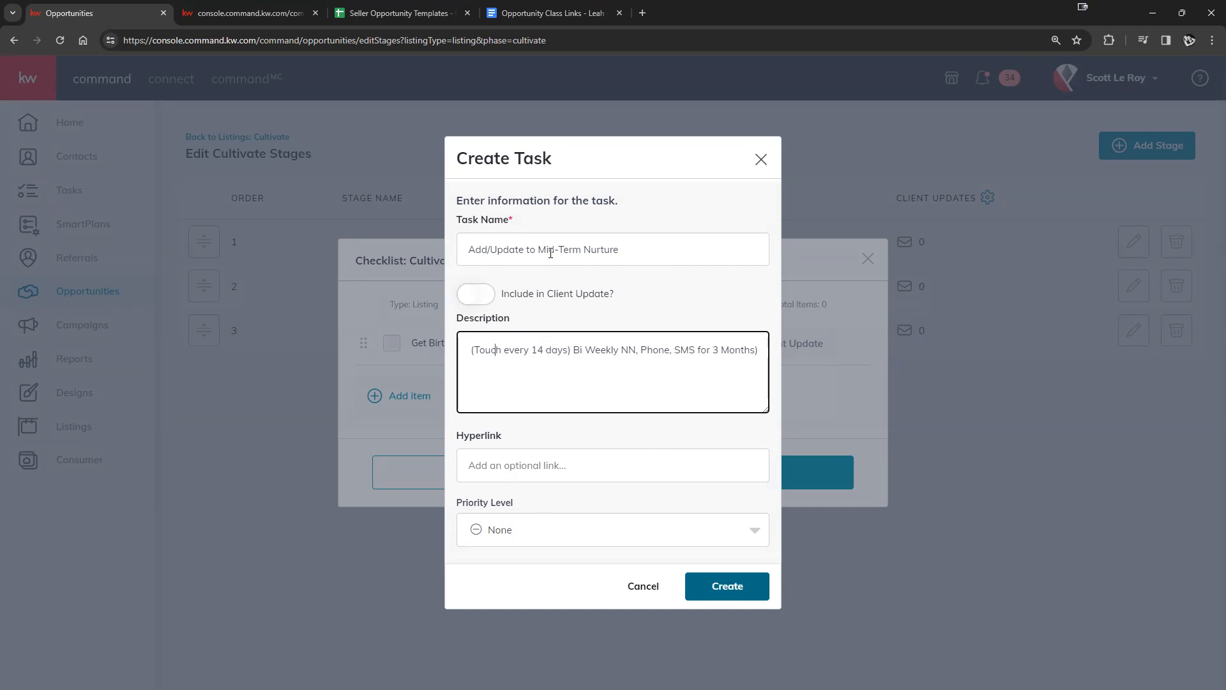
Set the Mid-Term Nurture task's priority level to Medium and create the task
{"action": "left_click_drag", "start_coordinate": [544, 252], "coordinate": [627, 250]}
{"action": "left_click", "coordinate": [626, 251]}
{"action": "left_click", "coordinate": [595, 371]}
{"action": "left_click", "coordinate": [536, 466]}
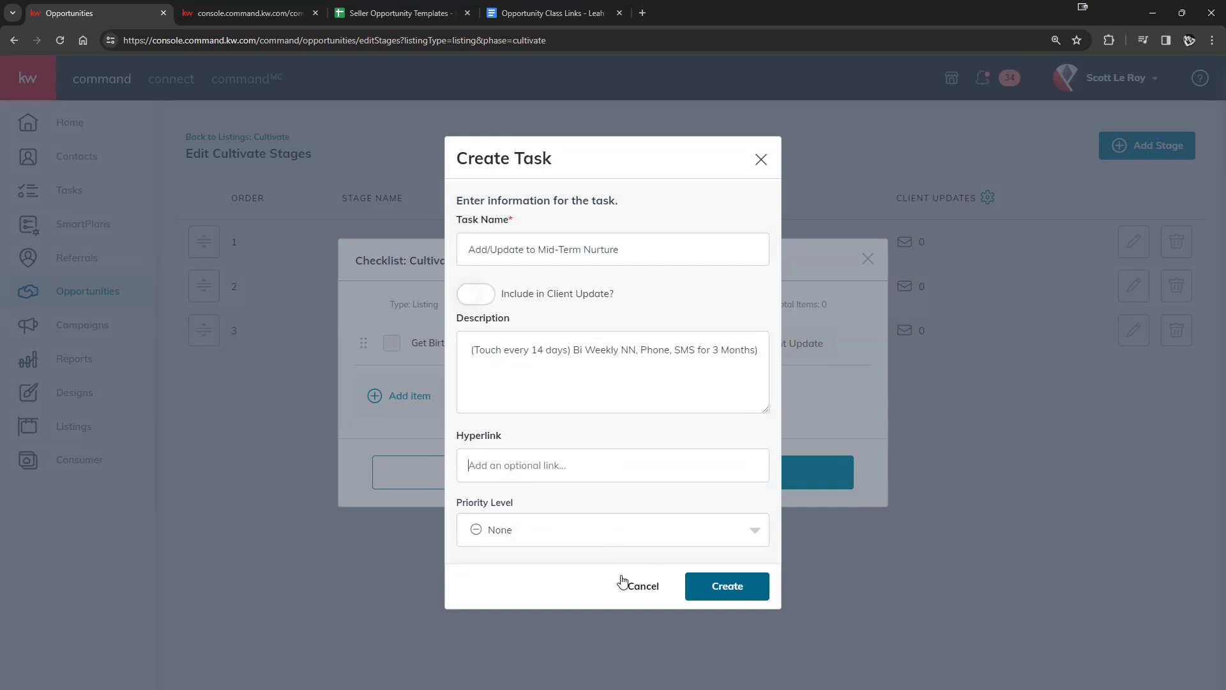
{"action": "left_click", "coordinate": [623, 532]}
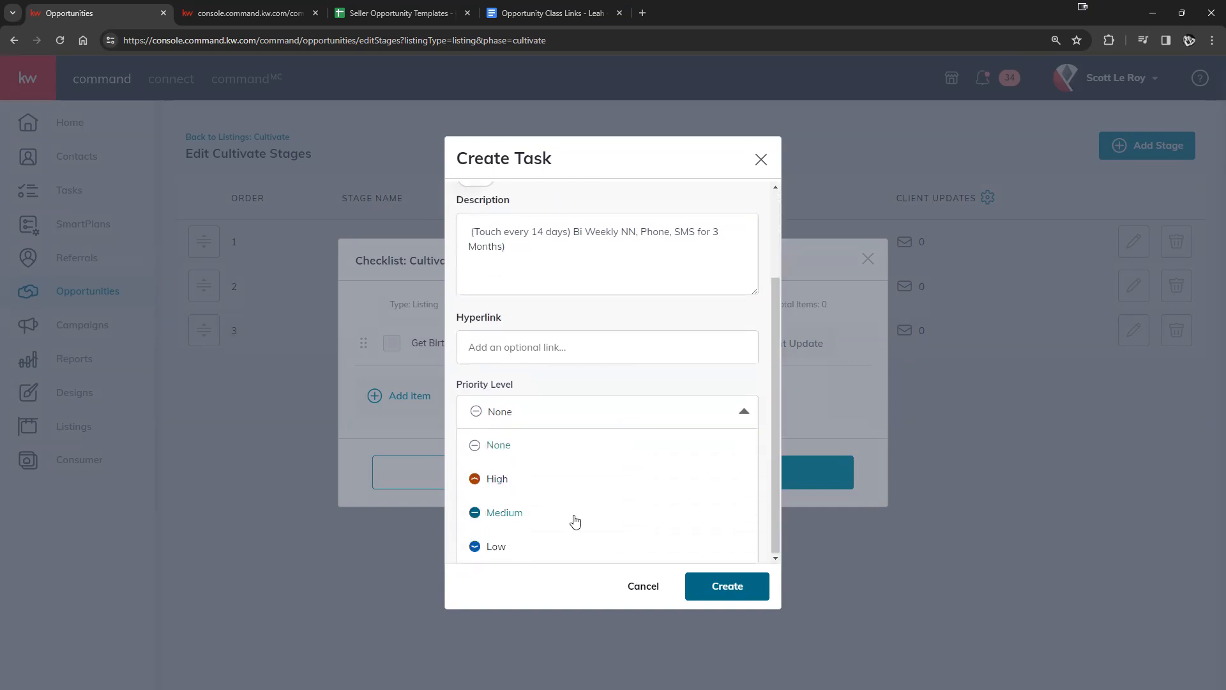
{"action": "left_click", "coordinate": [572, 520]}
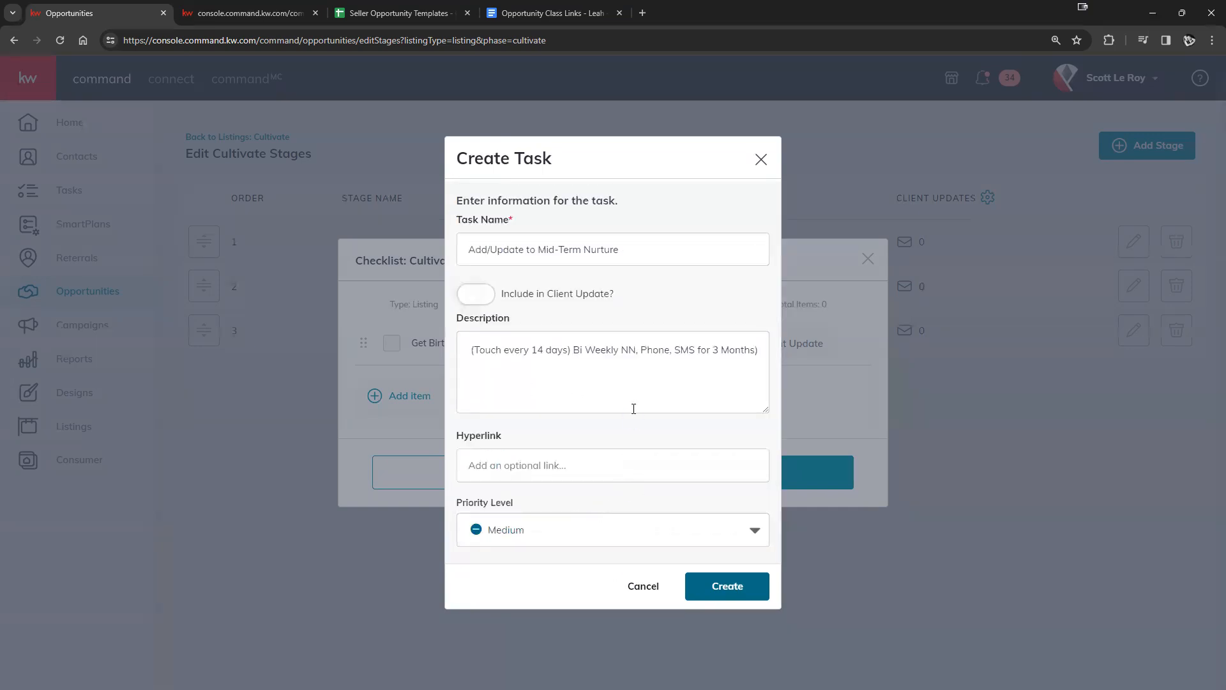
{"action": "left_click", "coordinate": [745, 592]}
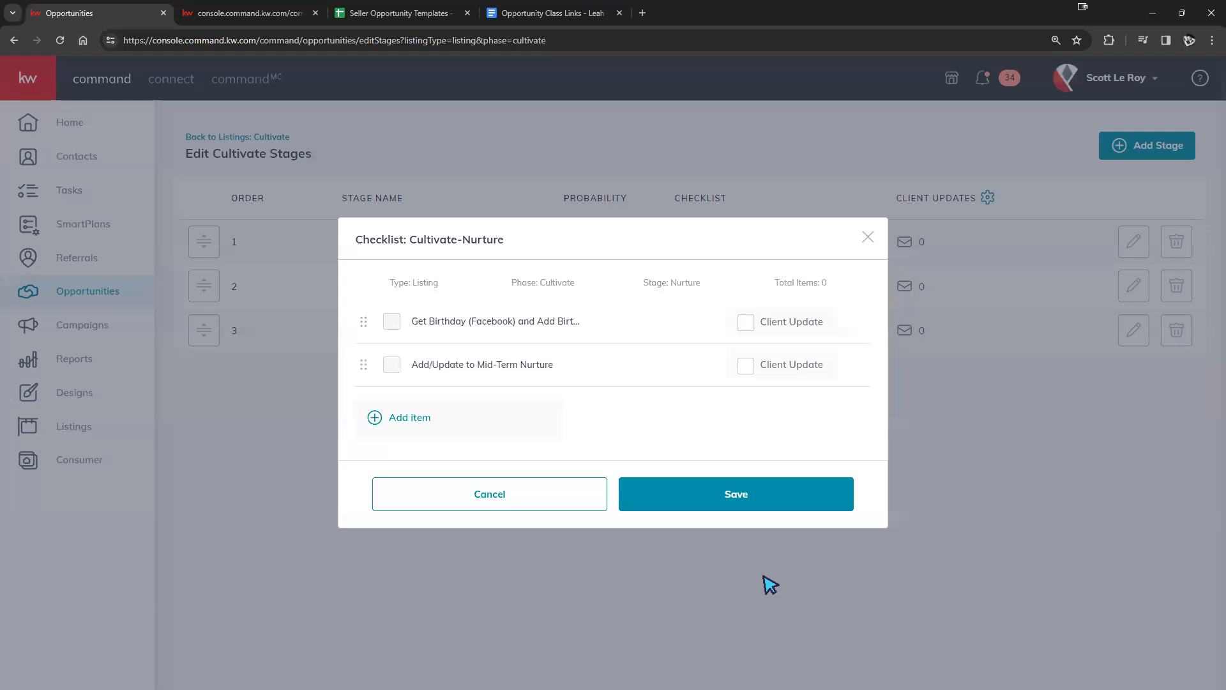
Copy "Get Home Anniversary (or when lease ends)" from the seller template sheet's Nurture Lead column, and close the contact-tasks browser tab
{"action": "left_click", "coordinate": [395, 16]}
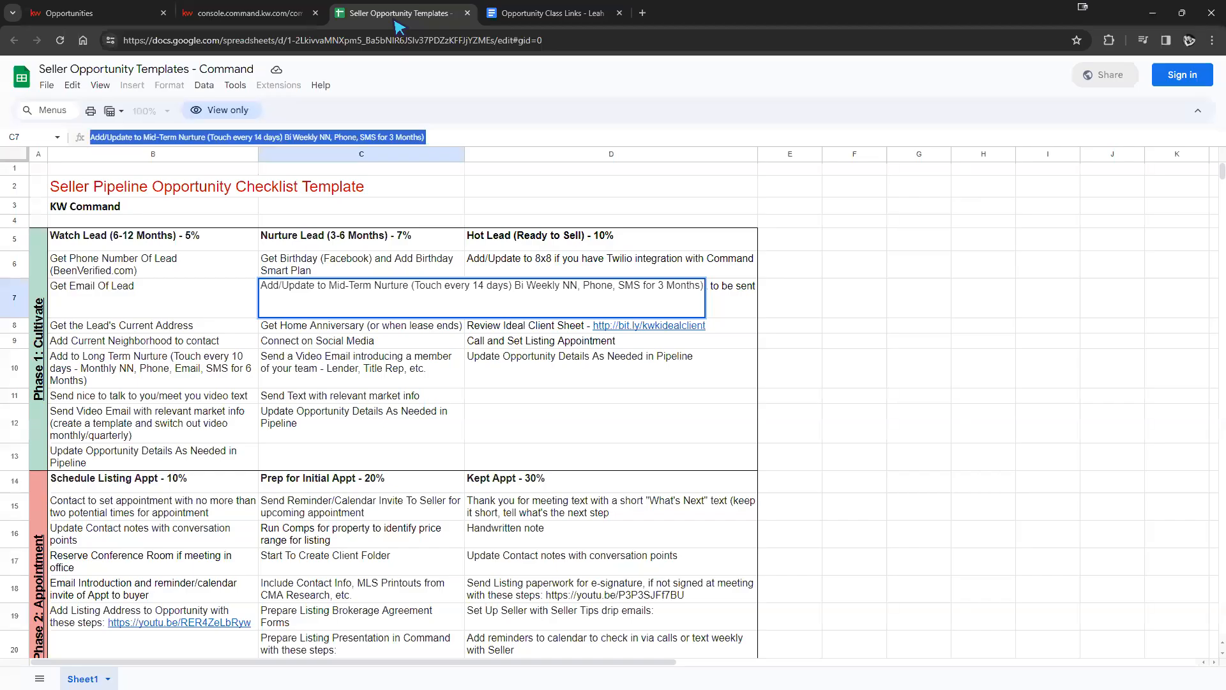
{"action": "left_click", "coordinate": [284, 326]}
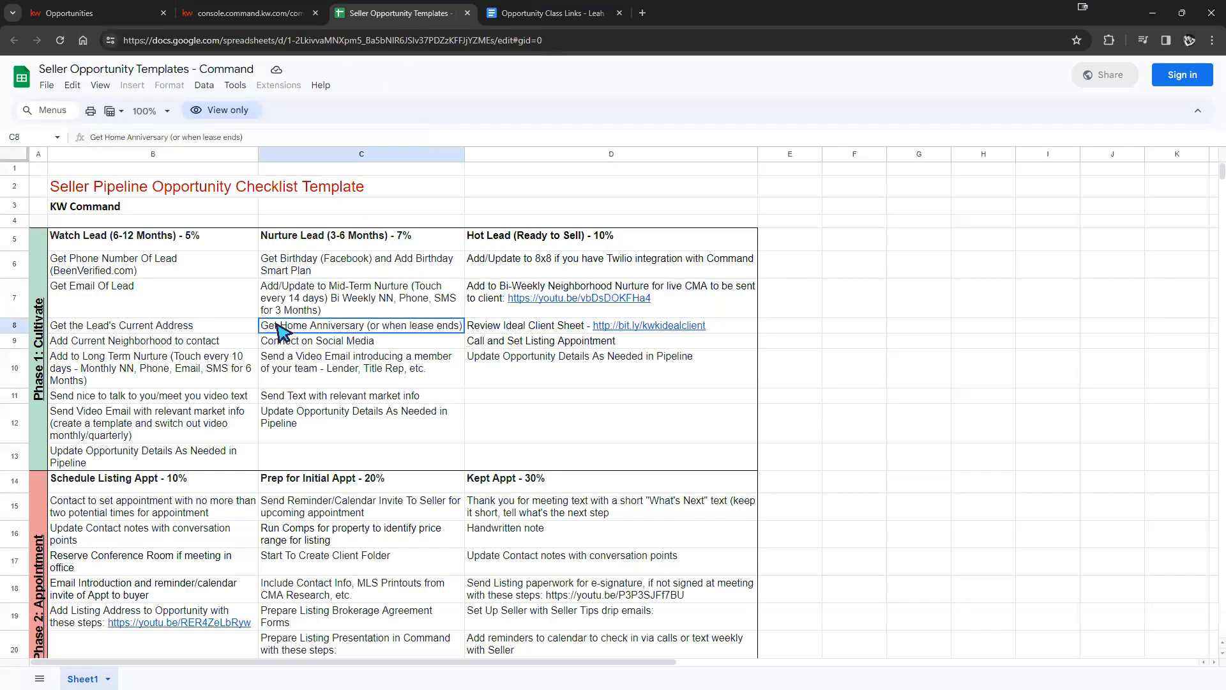
{"action": "triple_click", "coordinate": [183, 140]}
{"action": "key", "text": "ctrl+c"}
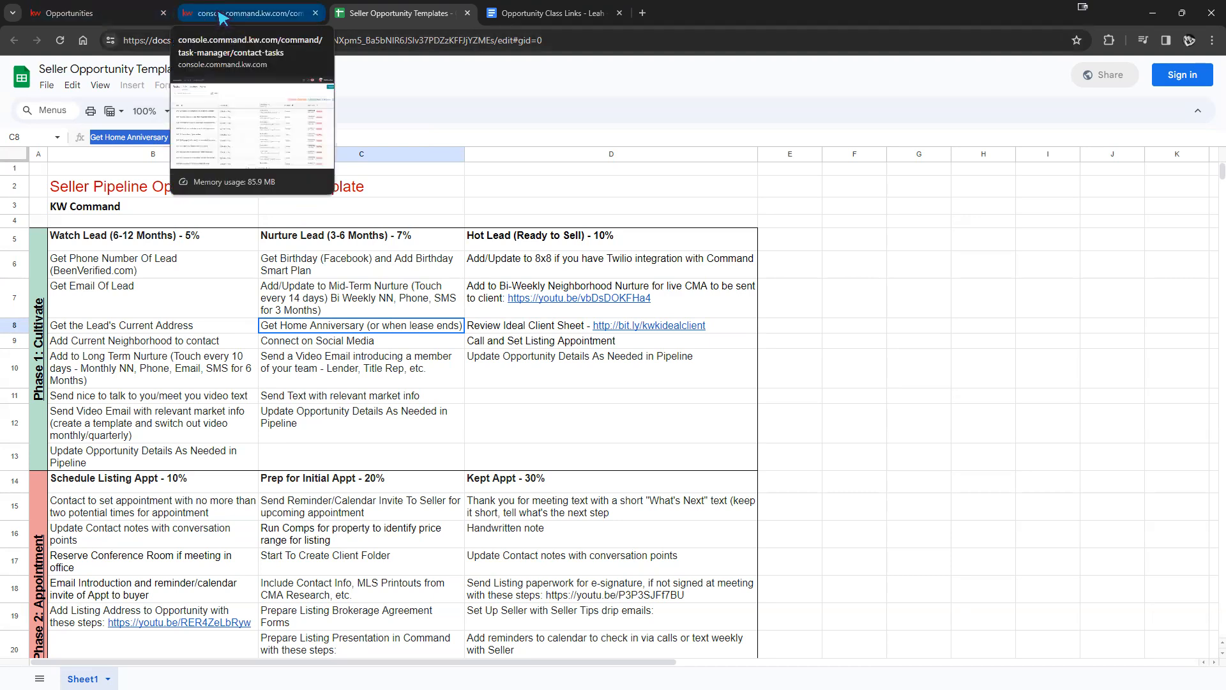
{"action": "left_click", "coordinate": [220, 14]}
{"action": "left_click", "coordinate": [315, 13]}
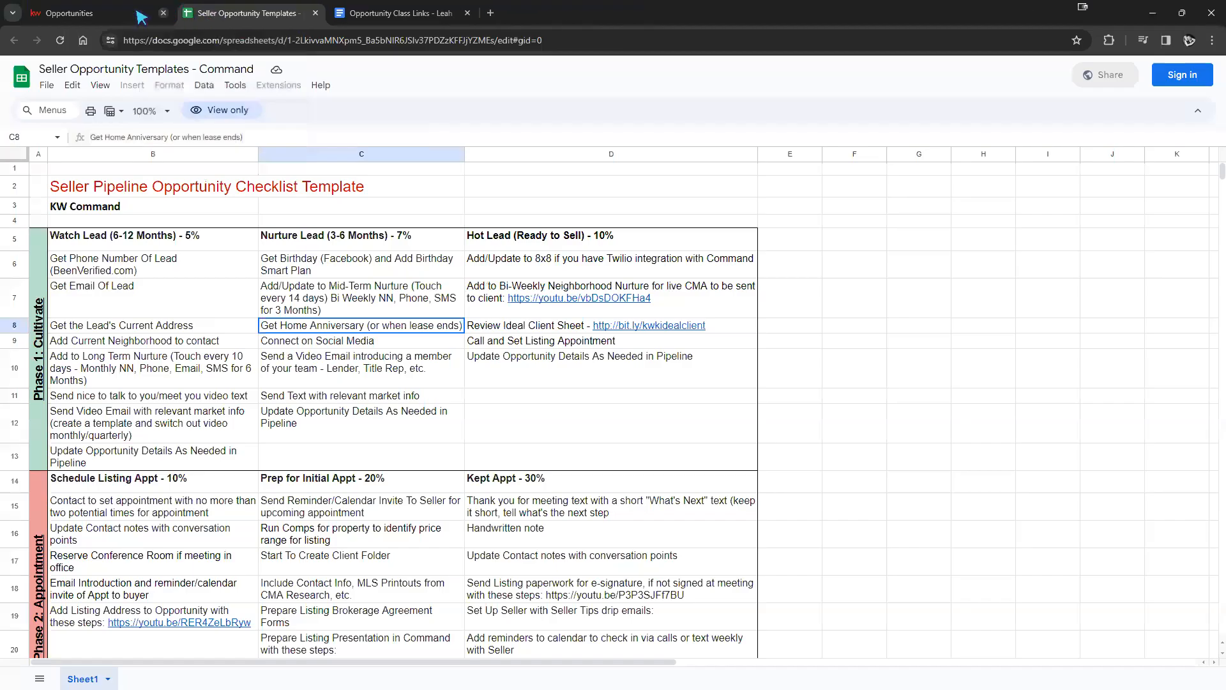
Start a Nurture checklist task from the copied text, trimming its name to "Get Home Anniversary"
{"action": "left_click", "coordinate": [115, 13]}
{"action": "left_click", "coordinate": [422, 419]}
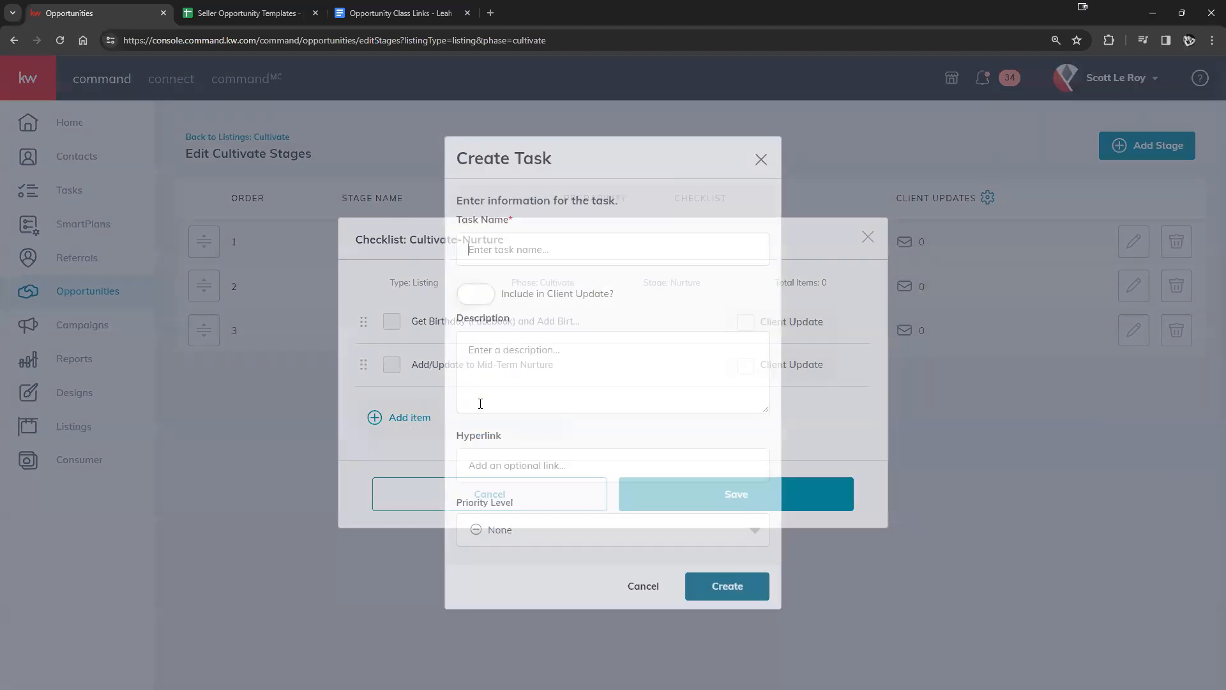
{"action": "right_click", "coordinate": [535, 257]}
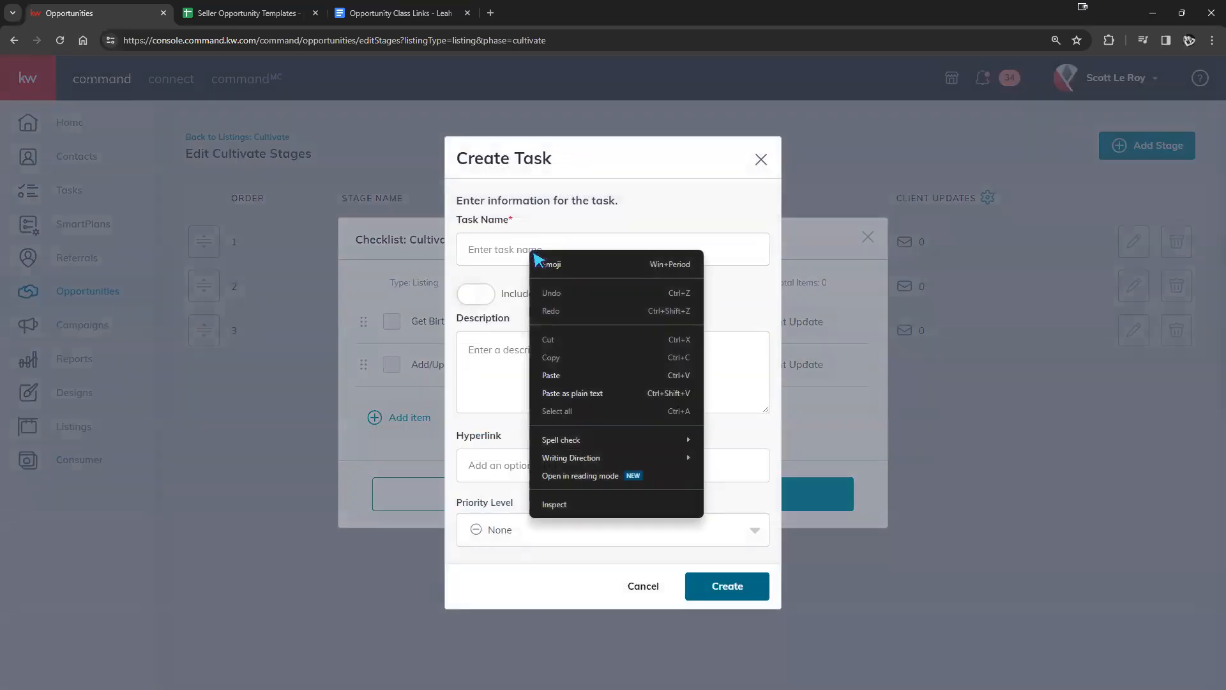
{"action": "left_click", "coordinate": [583, 393]}
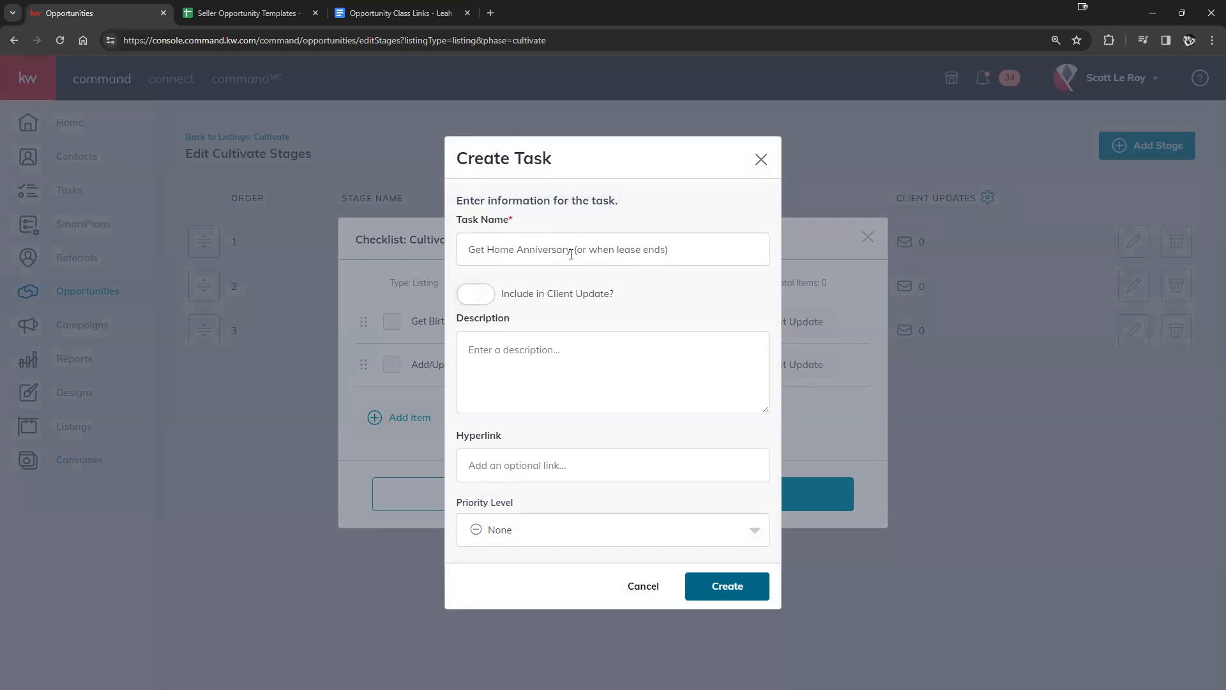
{"action": "left_click_drag", "start_coordinate": [571, 254], "coordinate": [733, 260]}
{"action": "key", "text": "BackSpace"}
{"action": "left_click", "coordinate": [600, 365]}
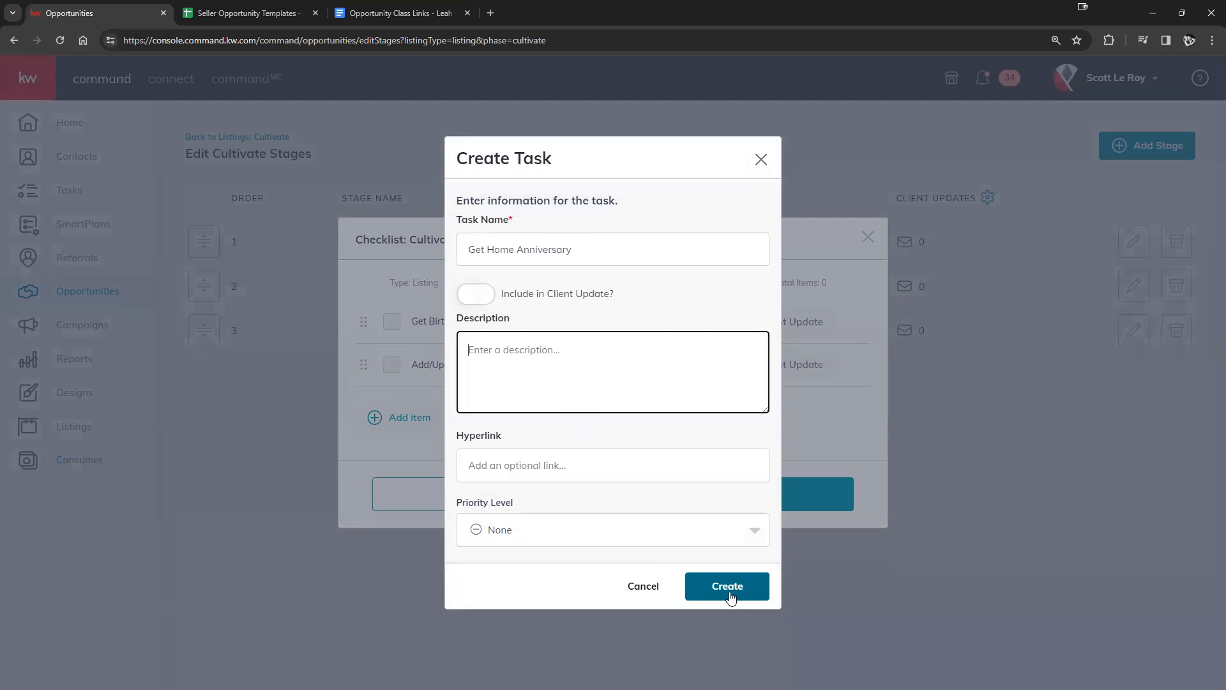
Create the Get Home Anniversary task with Low priority and save the Nurture checklist
{"action": "left_click", "coordinate": [703, 527]}
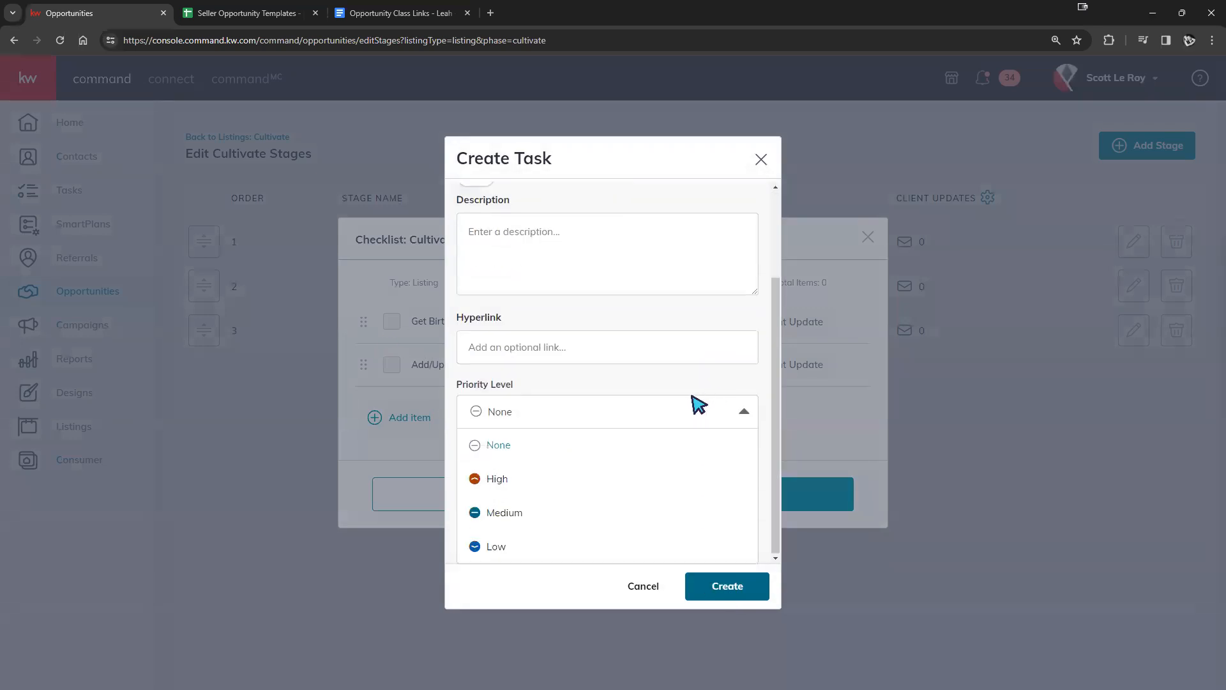
{"action": "left_click", "coordinate": [513, 546]}
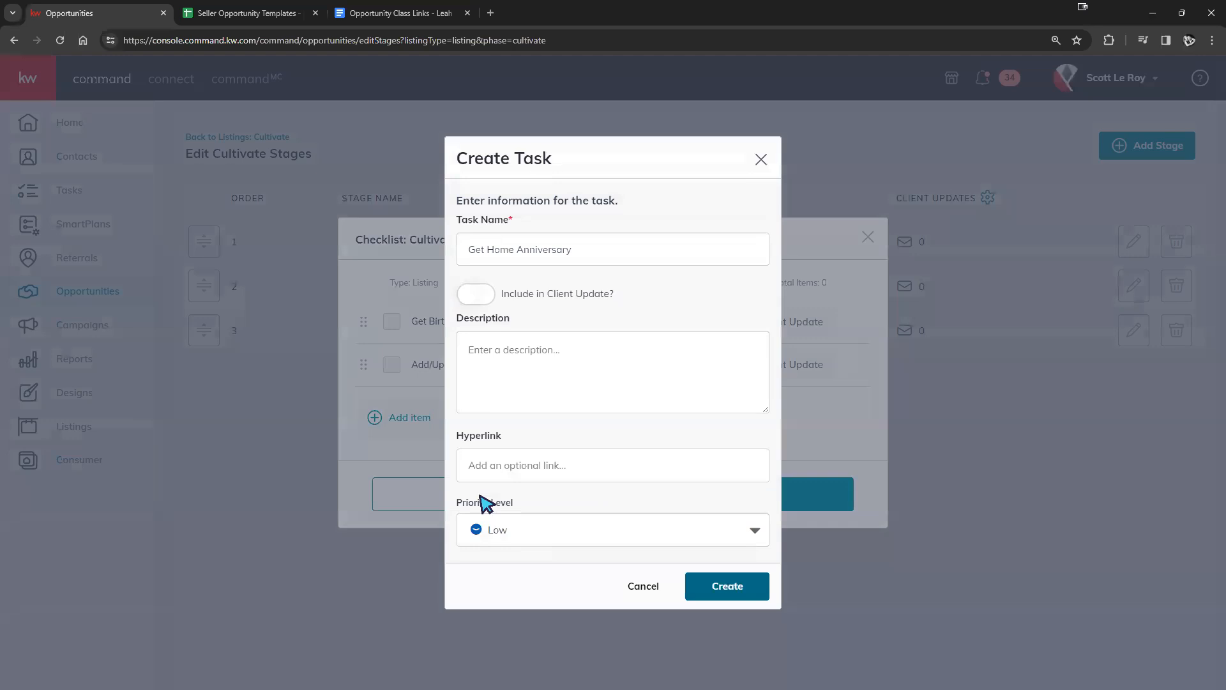
{"action": "left_click", "coordinate": [725, 586]}
{"action": "left_click", "coordinate": [728, 521]}
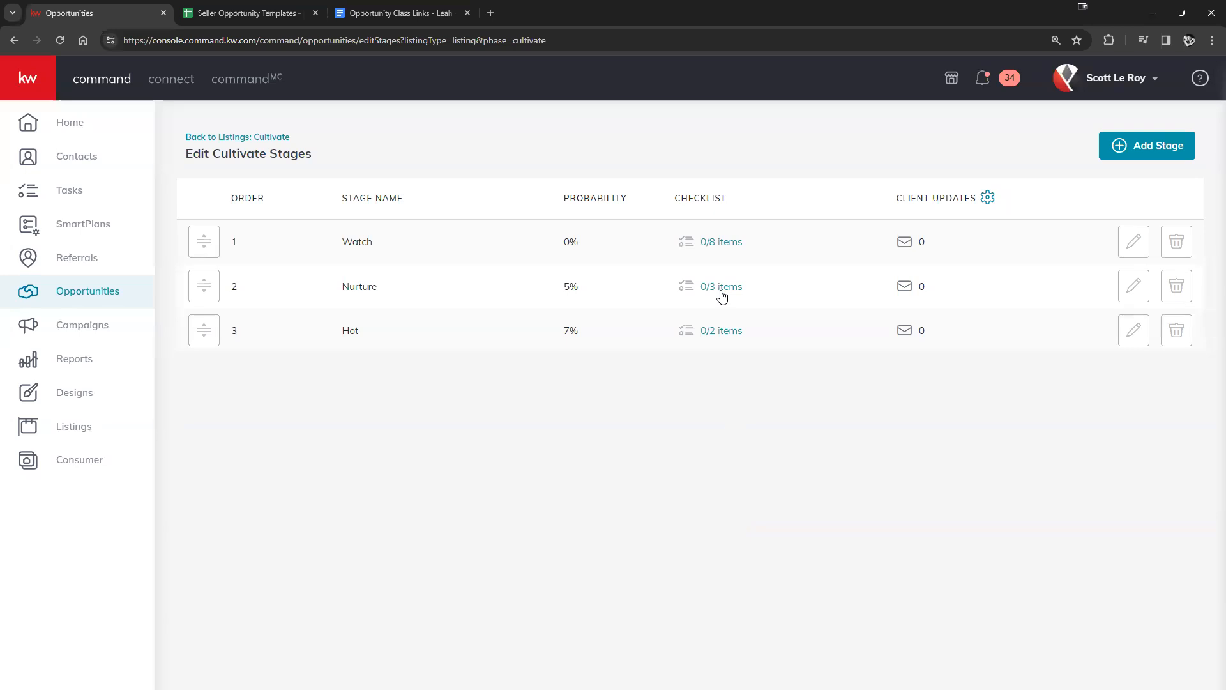
Reopen the Nurture stage's checklist and copy "Connect on Social Media" from the seller template sheet's Nurture Lead column
{"action": "left_click", "coordinate": [722, 290]}
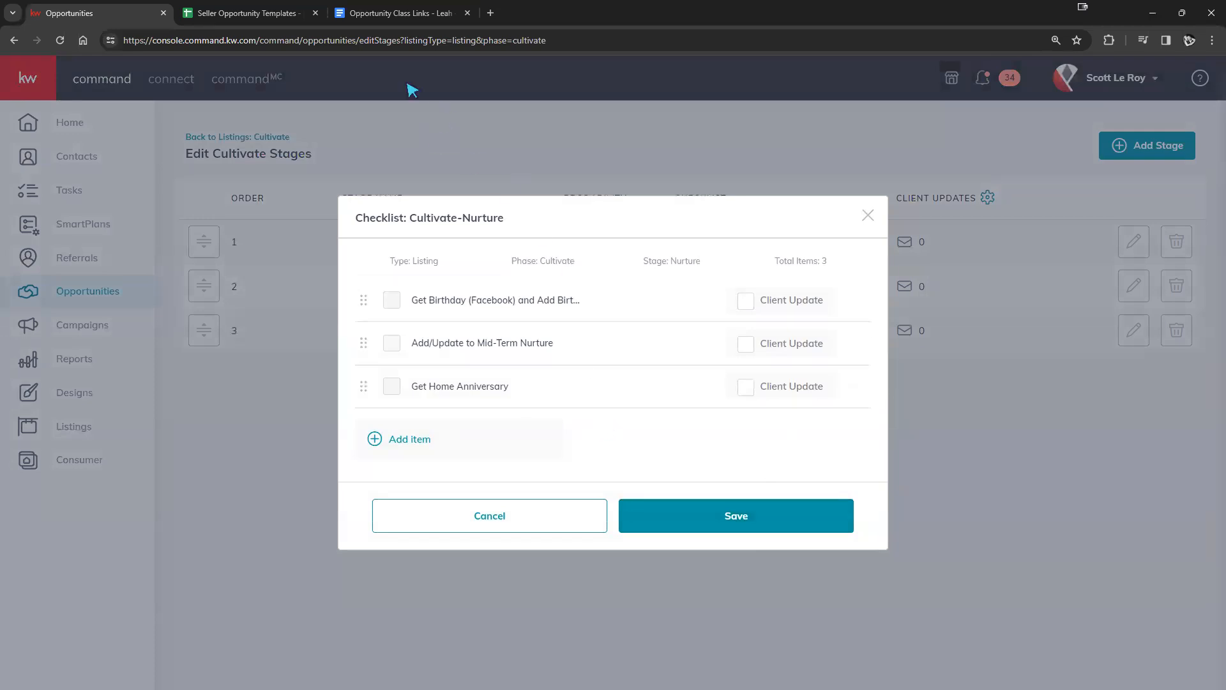
{"action": "left_click", "coordinate": [217, 9]}
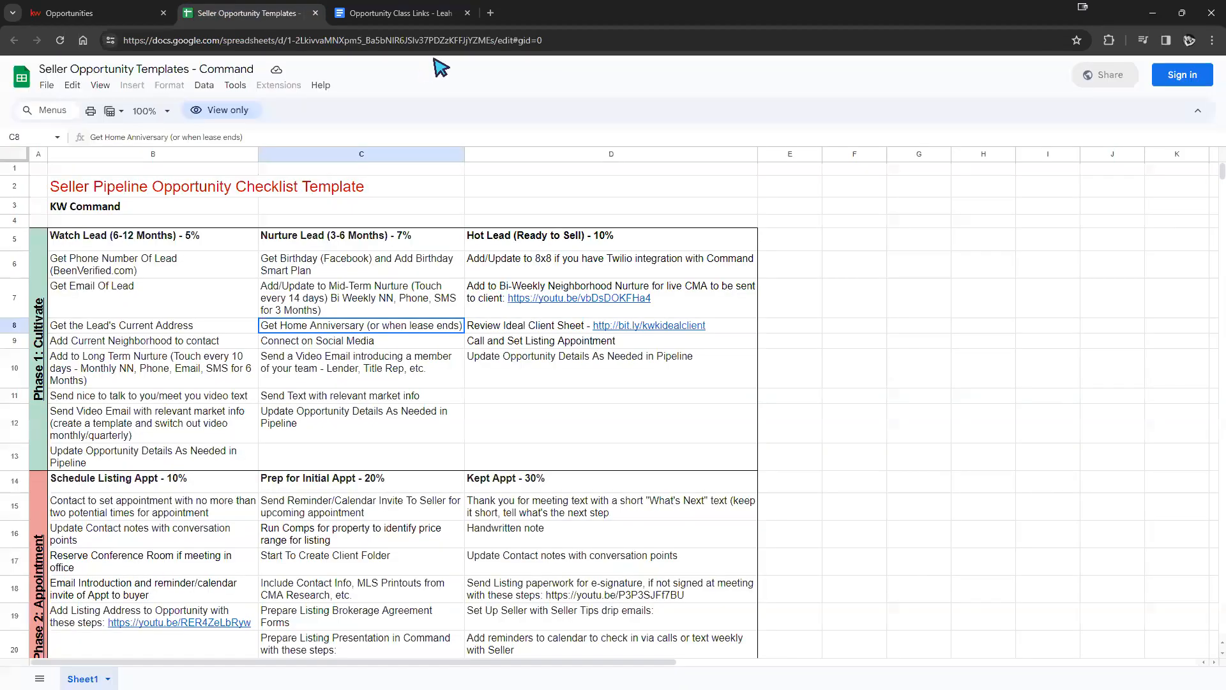
{"action": "left_click", "coordinate": [279, 343]}
{"action": "double_click", "coordinate": [278, 342]}
{"action": "key", "text": "ctrl+c"}
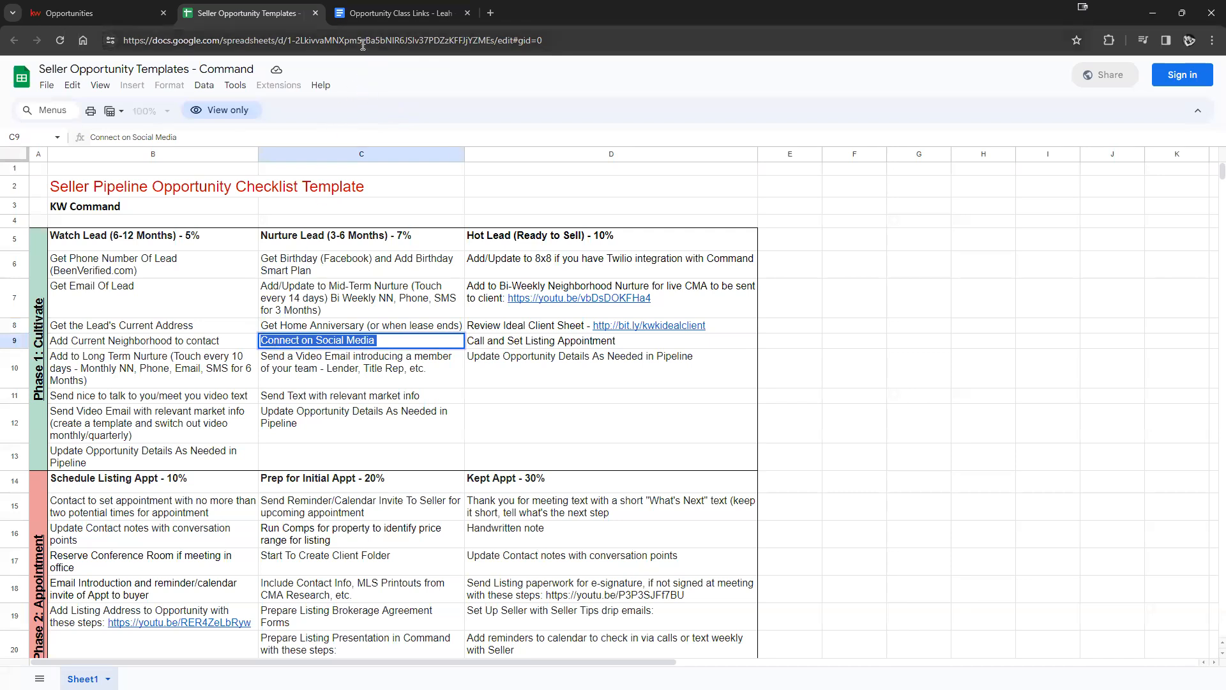
Create a Nurture checklist task named "Connect on Social Media" in the Opportunities page
{"action": "left_click", "coordinate": [120, 17]}
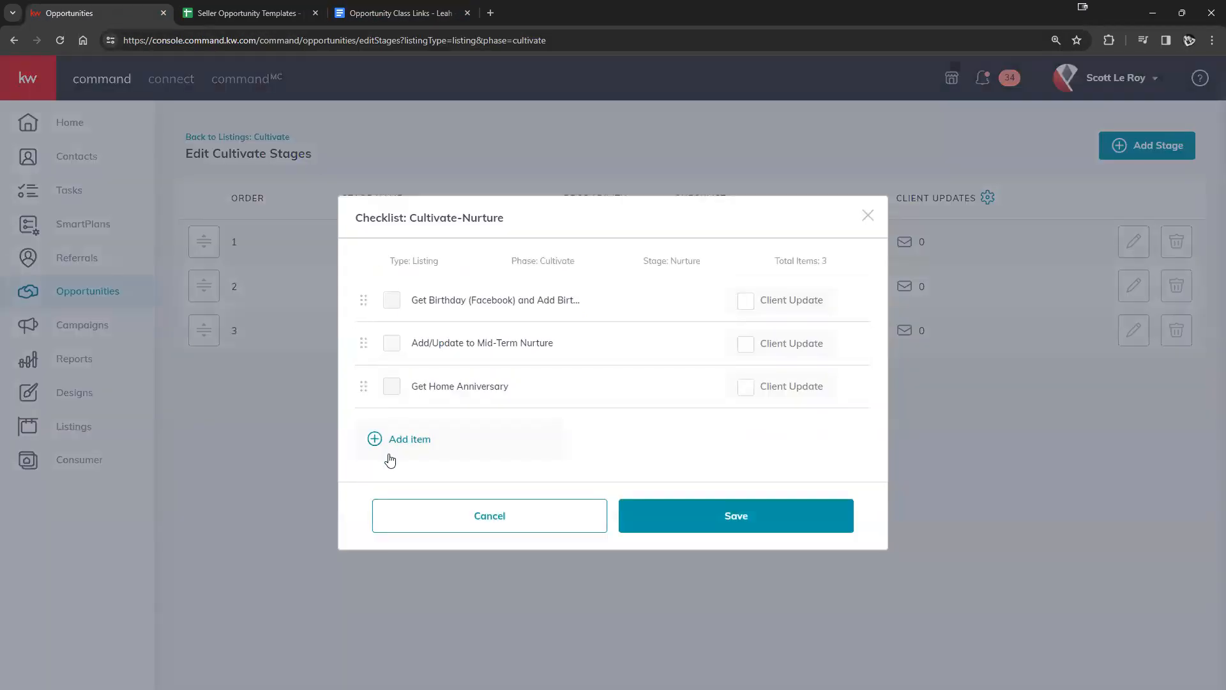
{"action": "left_click", "coordinate": [415, 442]}
{"action": "right_click", "coordinate": [560, 255]}
{"action": "left_click", "coordinate": [603, 373]}
{"action": "left_click", "coordinate": [592, 354]}
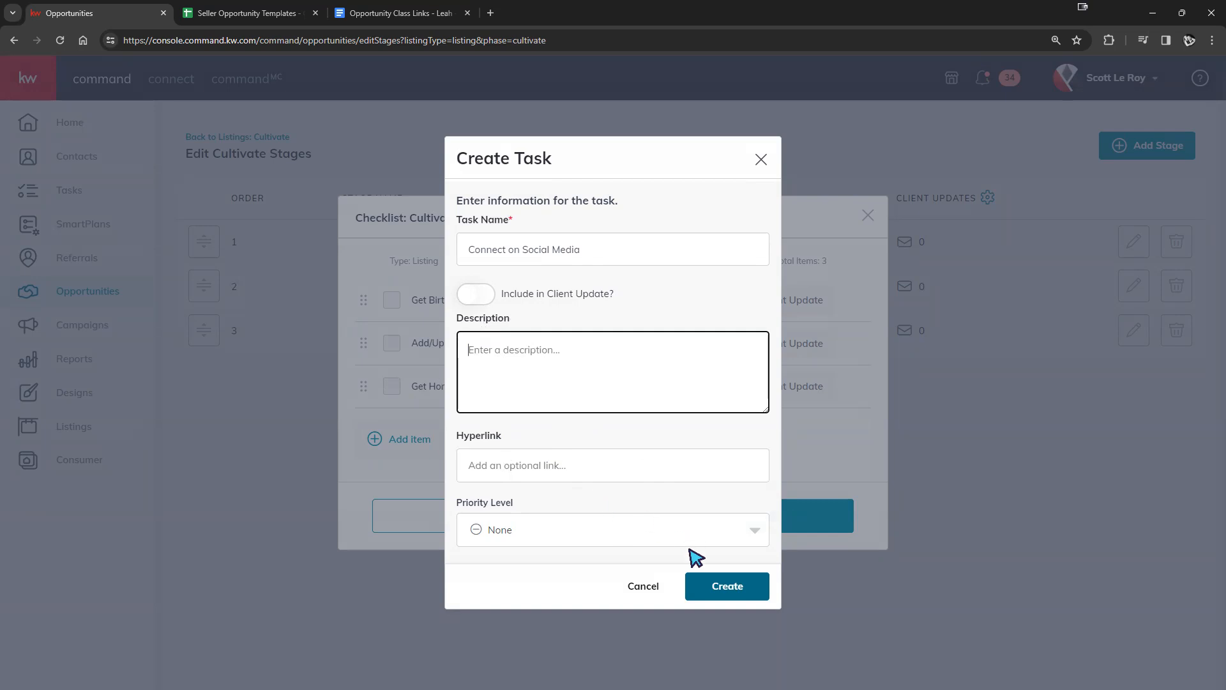
{"action": "left_click", "coordinate": [713, 593]}
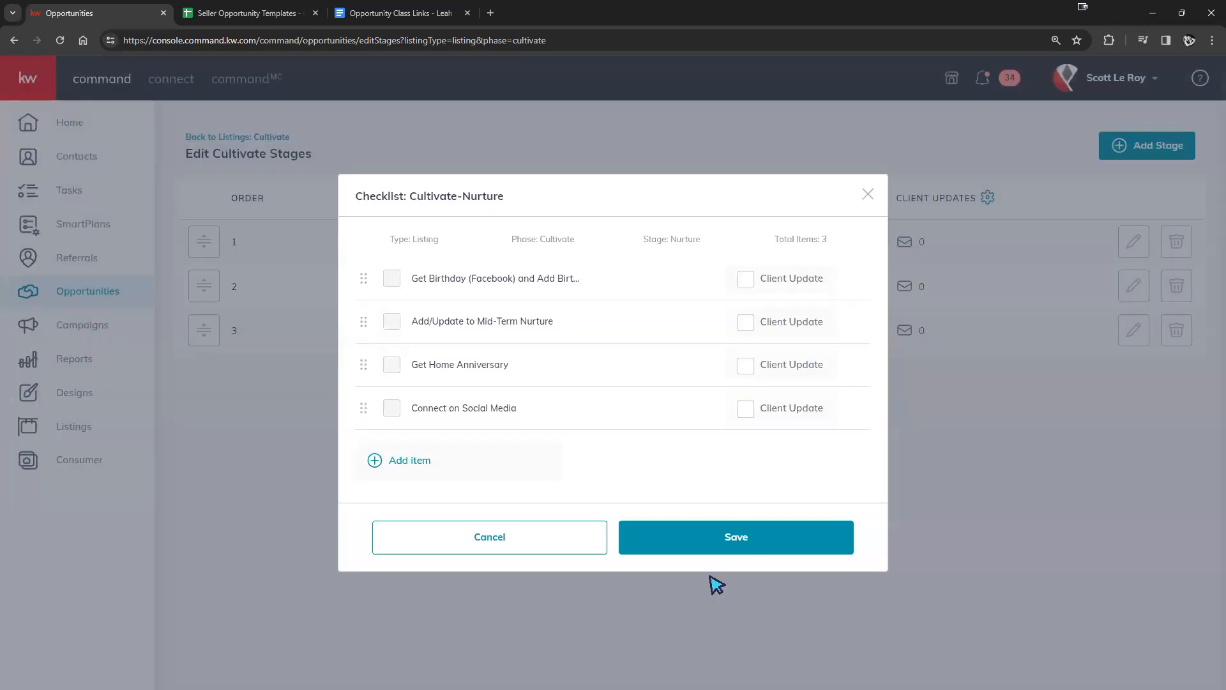
Copy "Send a Video Email introducing a member of your team - Lender, Title Rep, etc." from the template sheet's Nurture Lead column
{"action": "left_click", "coordinate": [255, 25]}
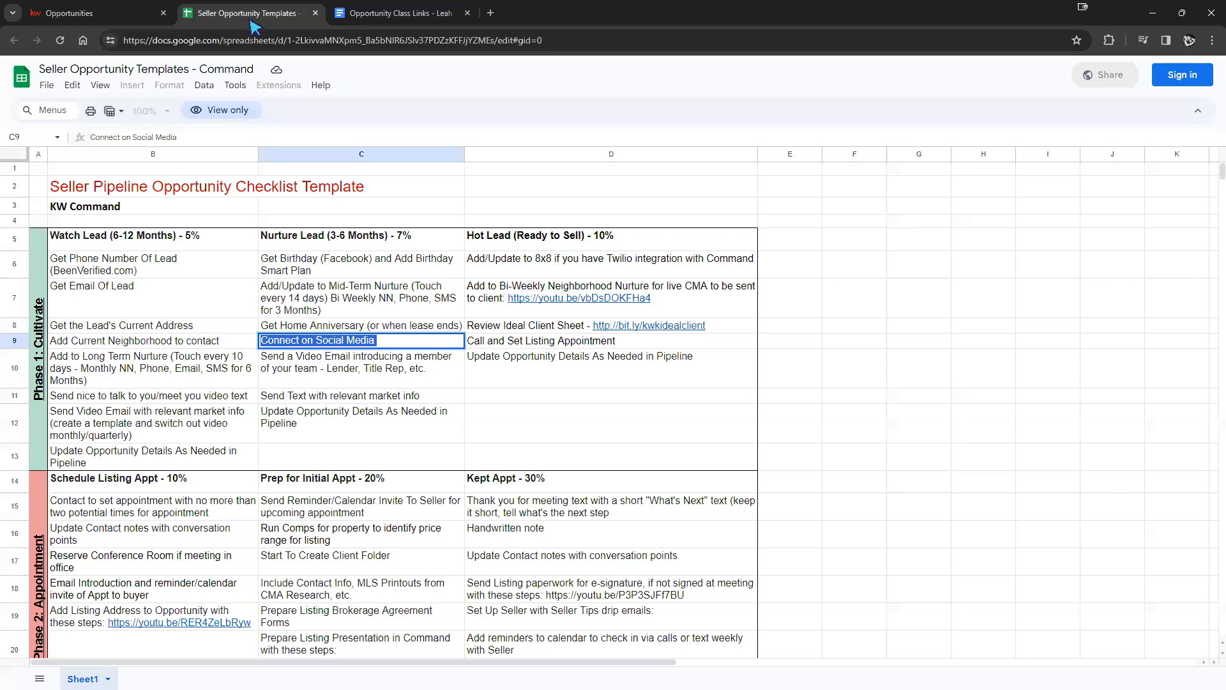
{"action": "left_click", "coordinate": [316, 363]}
{"action": "double_click", "coordinate": [313, 359]}
{"action": "key", "text": "ctrl+a"}
{"action": "key", "text": "ctrl+c"}
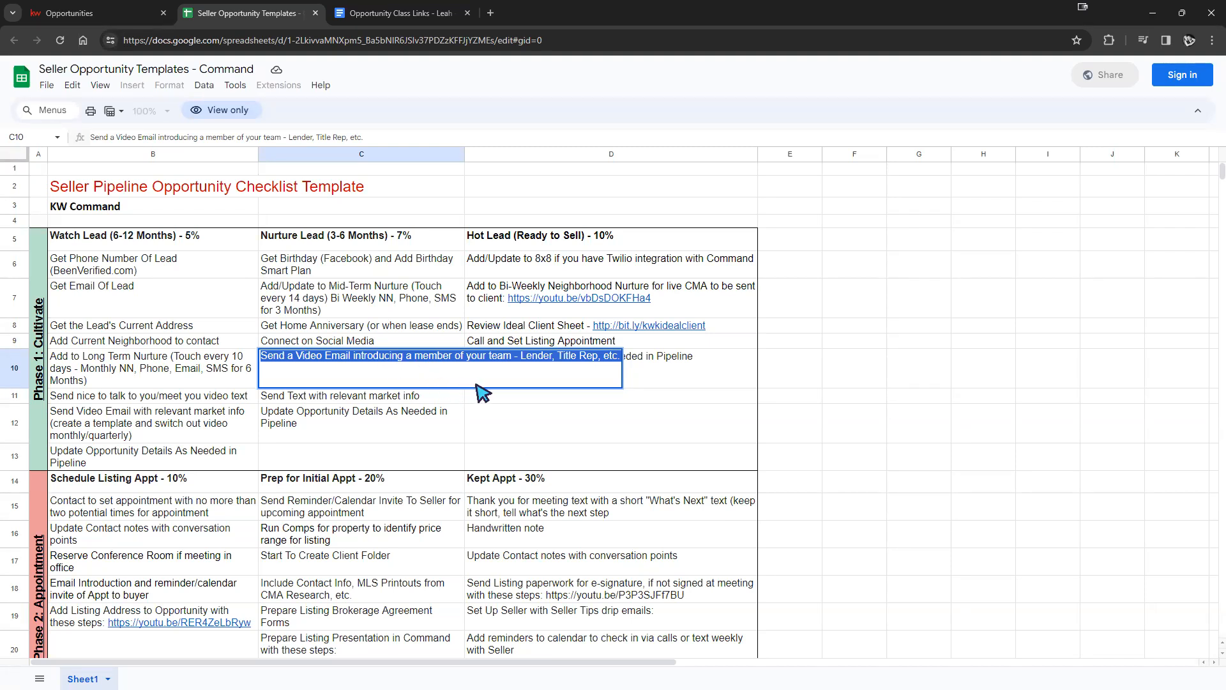
Start another Nurture checklist task in Opportunities, using the copied video email text as its name
{"action": "left_click", "coordinate": [128, 15]}
{"action": "left_click", "coordinate": [405, 460]}
{"action": "right_click", "coordinate": [521, 254]}
{"action": "left_click", "coordinate": [552, 379]}
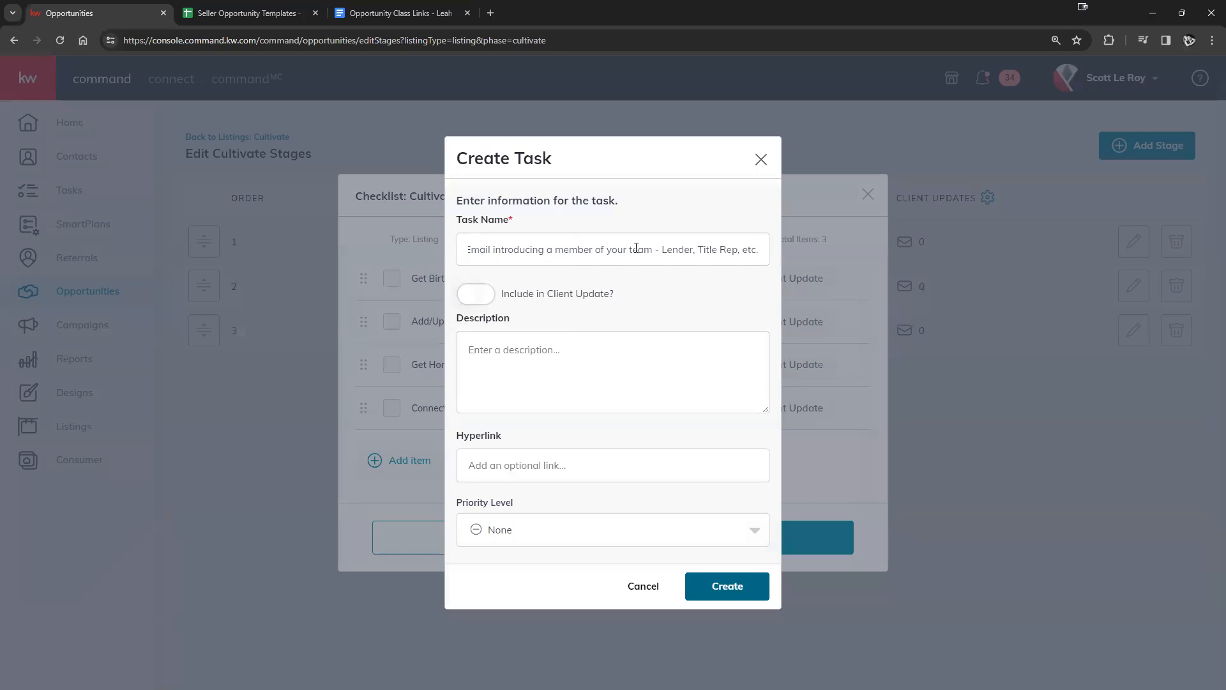
Move "Lender, Title Rep, etc." from the video email task's name into its description without the leading dash, and create the task
{"action": "left_click_drag", "start_coordinate": [660, 249], "coordinate": [905, 291]}
{"action": "key", "text": "ctrl+c"}
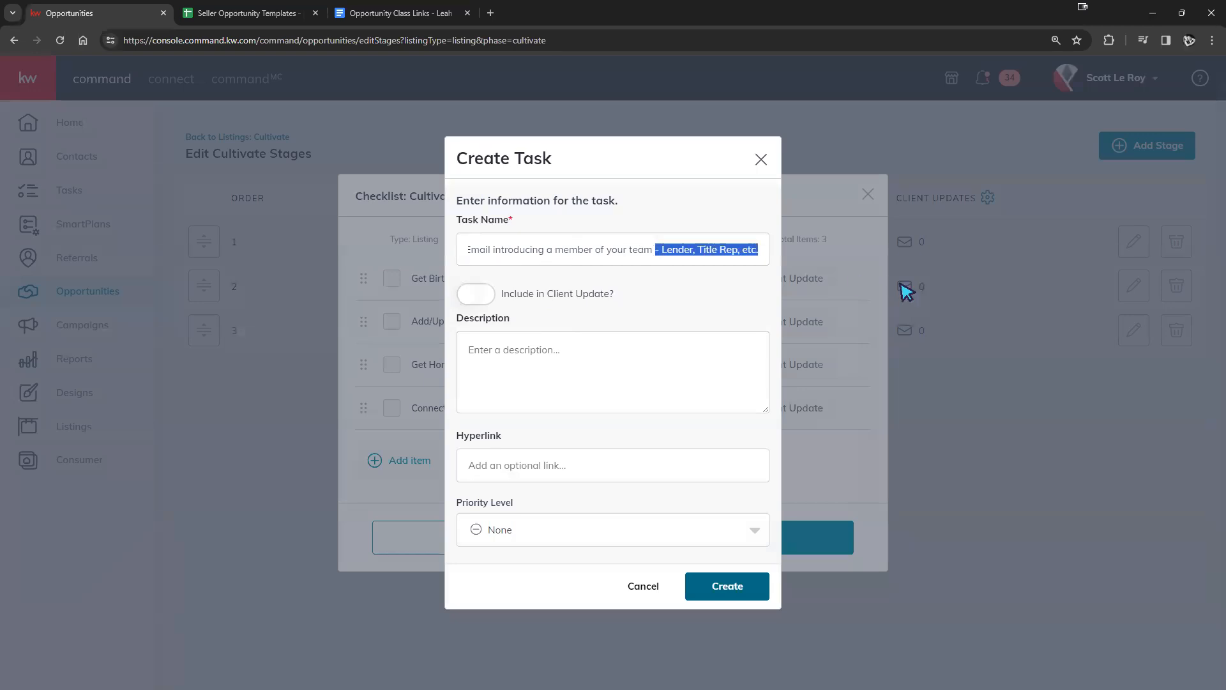
{"action": "key", "text": "BackSpace"}
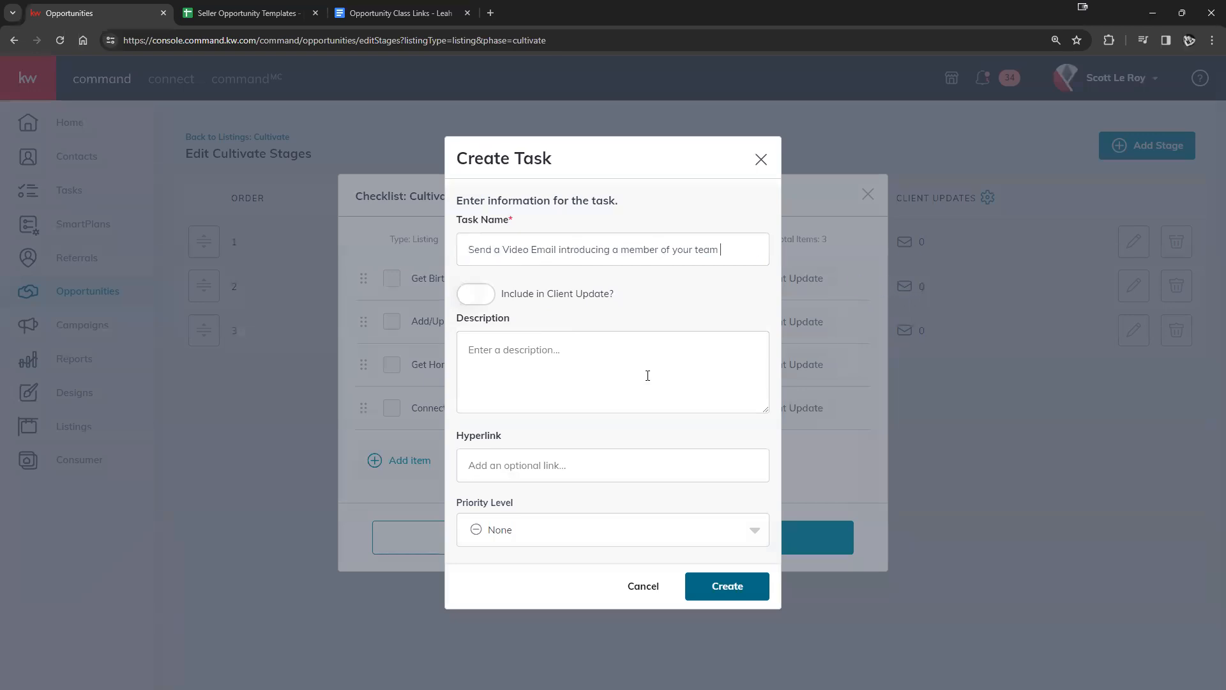
{"action": "right_click", "coordinate": [550, 359]}
{"action": "left_click", "coordinate": [573, 491]}
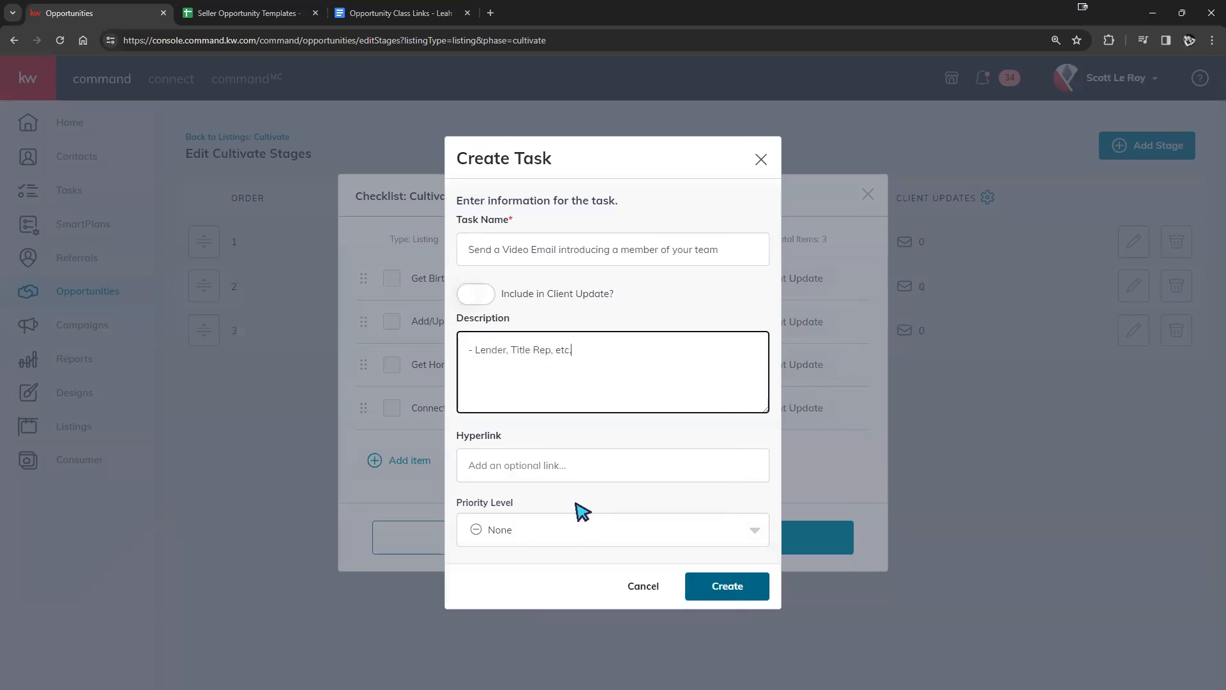
{"action": "left_click", "coordinate": [475, 349]}
{"action": "key", "text": "BackSpace"}
{"action": "key", "text": "BackSpace"}
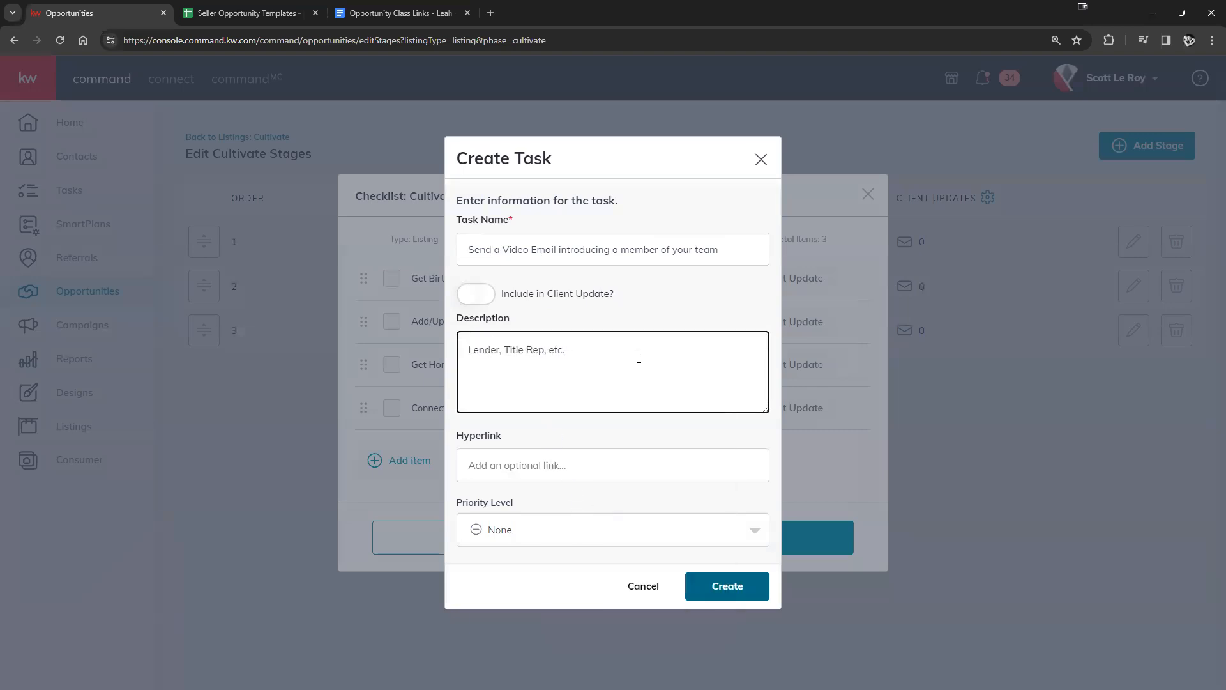
{"action": "left_click", "coordinate": [617, 452]}
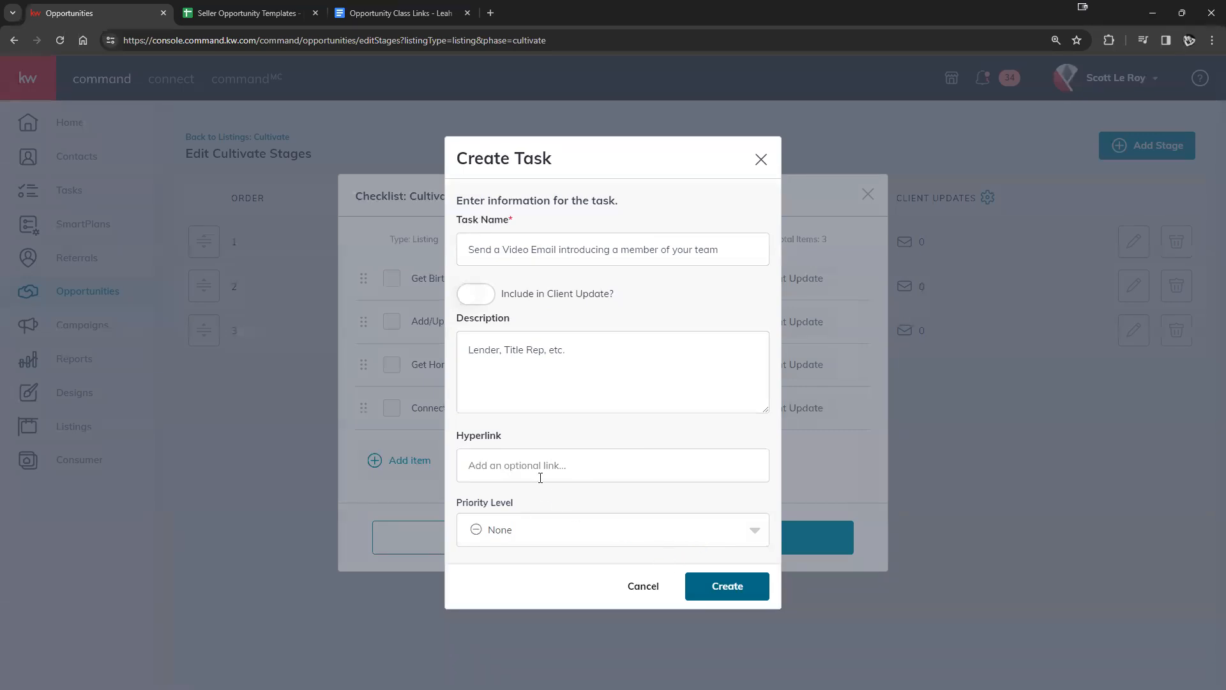
{"action": "left_click", "coordinate": [719, 599]}
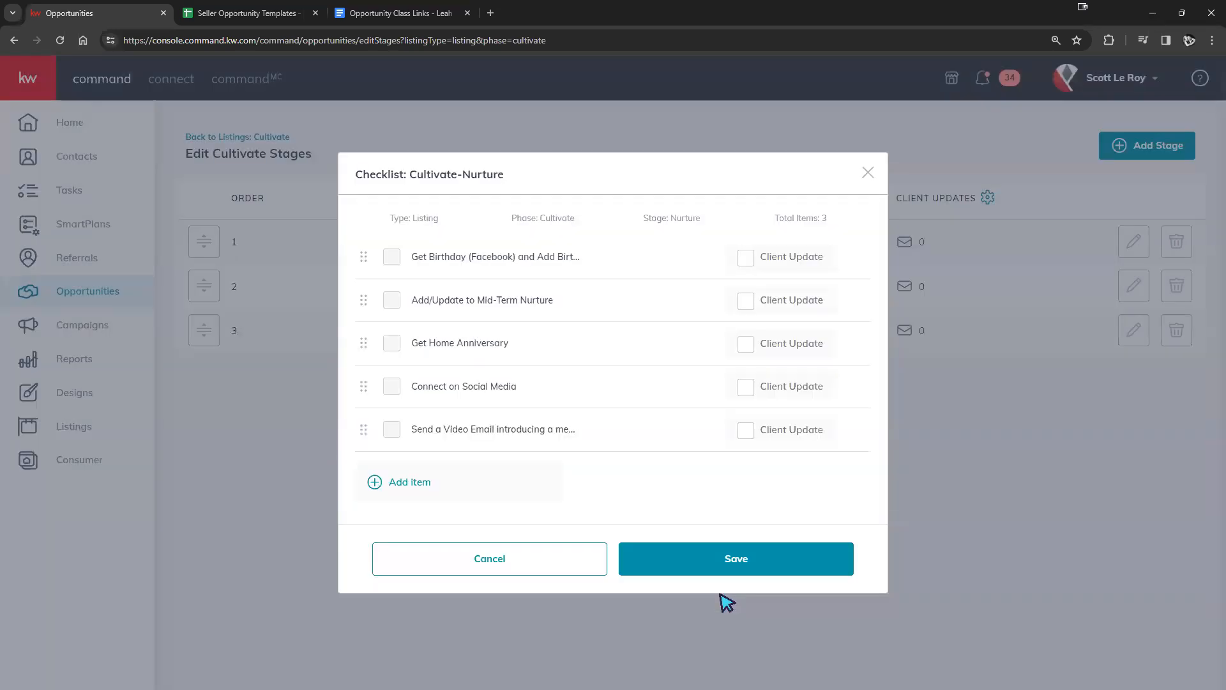
Copy "Send Text with relevant market info" from the Nurture Lead column of the seller template sheet
{"action": "left_click", "coordinate": [264, 16]}
{"action": "left_click", "coordinate": [377, 396]}
{"action": "double_click", "coordinate": [377, 398]}
{"action": "triple_click", "coordinate": [373, 395]}
{"action": "key", "text": "ctrl+c"}
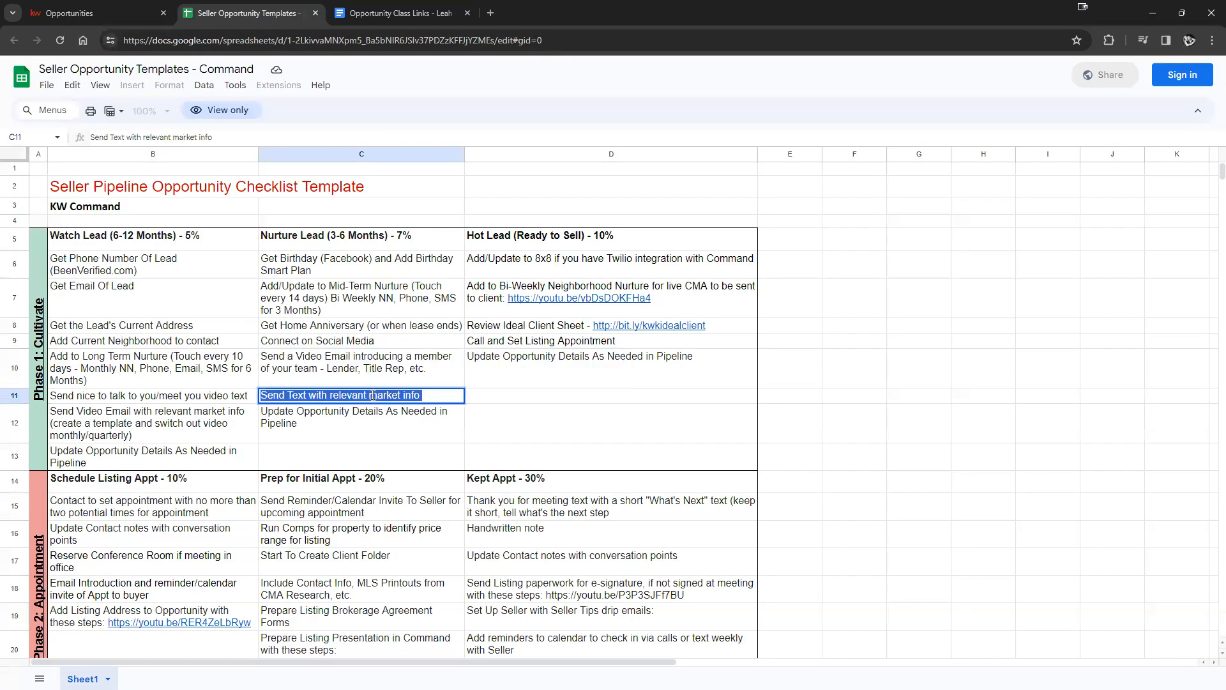
Create a Nurture checklist task in Opportunities named "Send Text with relevant market info"
{"action": "left_click", "coordinate": [70, 13]}
{"action": "left_click", "coordinate": [437, 487]}
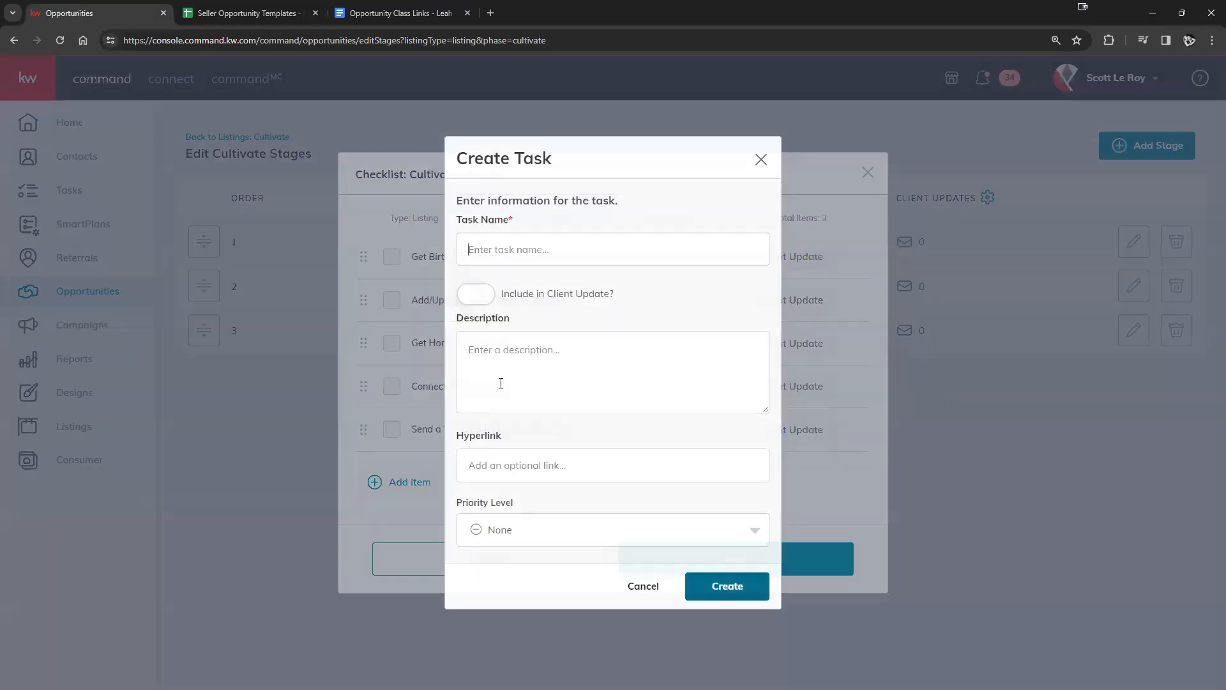
{"action": "key", "text": "ctrl+v"}
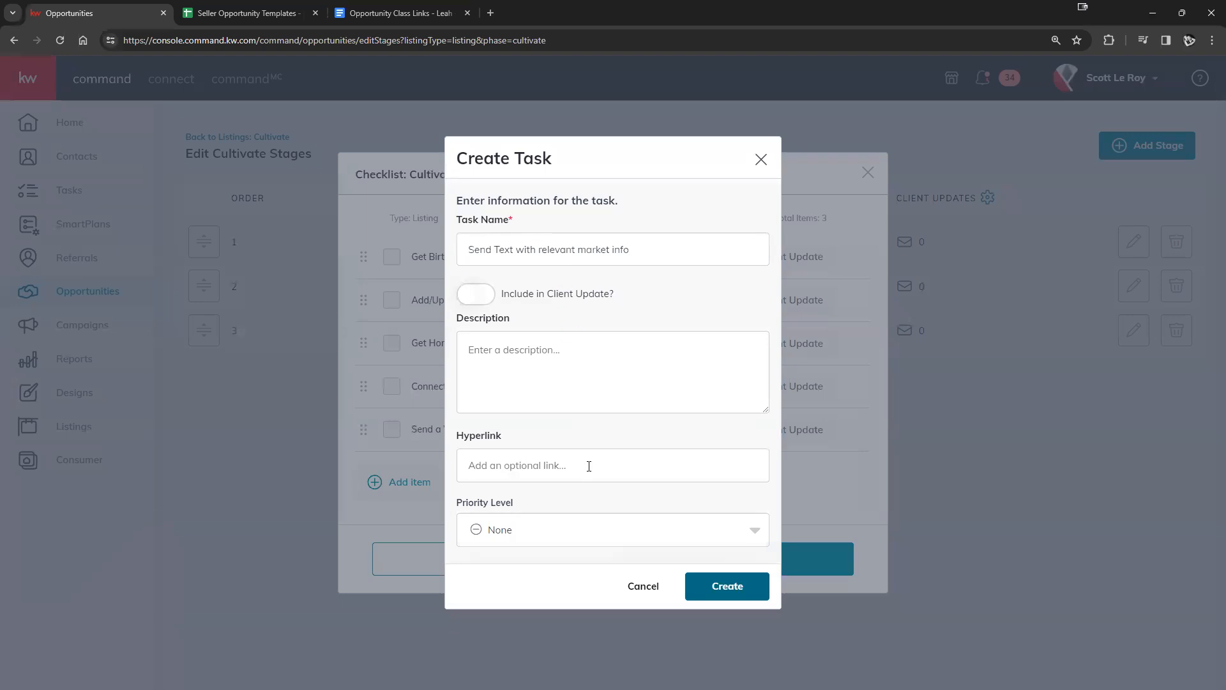
{"action": "left_click", "coordinate": [751, 576]}
Copy "Update Opportunity Details As Needed in Pipeline" from the template sheet's Nurture Lead column
{"action": "left_click", "coordinate": [286, 18]}
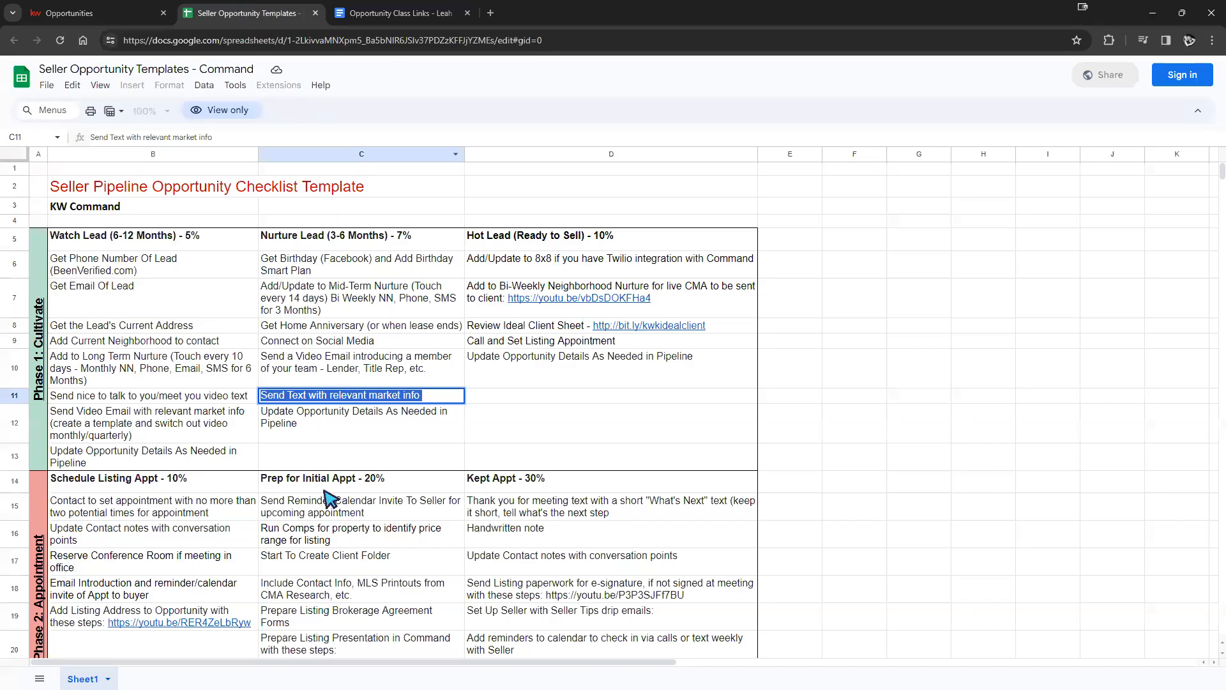
{"action": "left_click", "coordinate": [278, 421]}
{"action": "key", "text": "ctrl+c"}
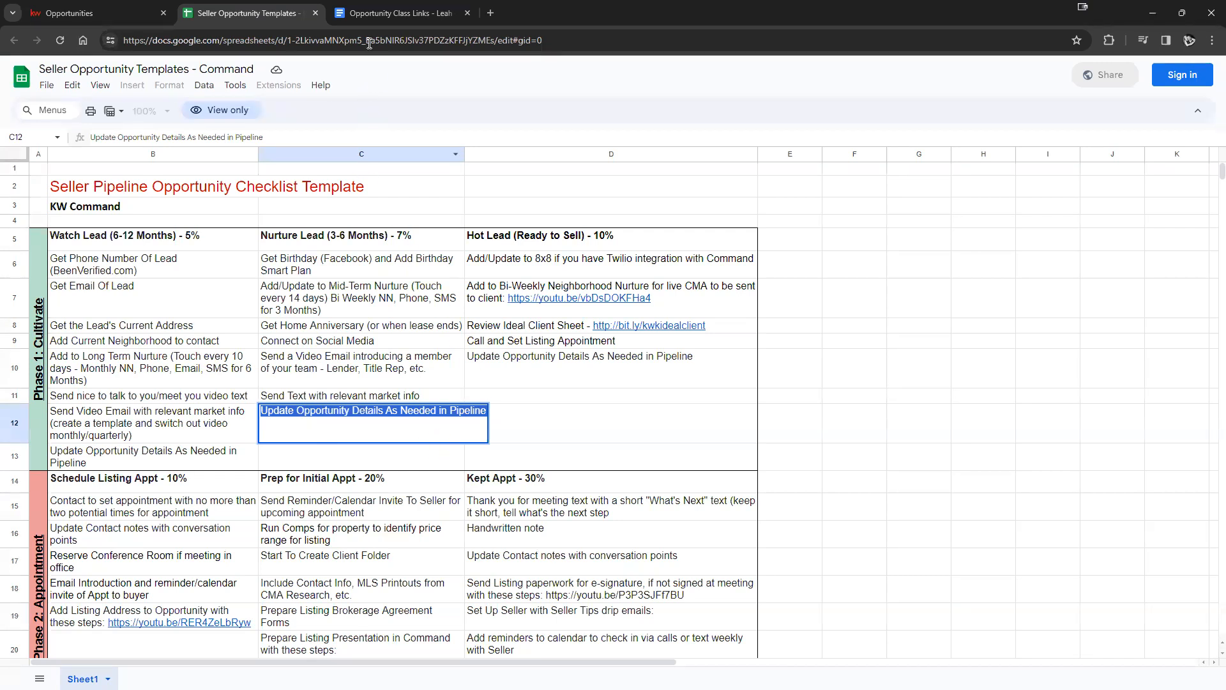
Start another Nurture checklist task in Opportunities with the copied pipeline update text as its description, and try to create it
{"action": "left_click", "coordinate": [70, 13]}
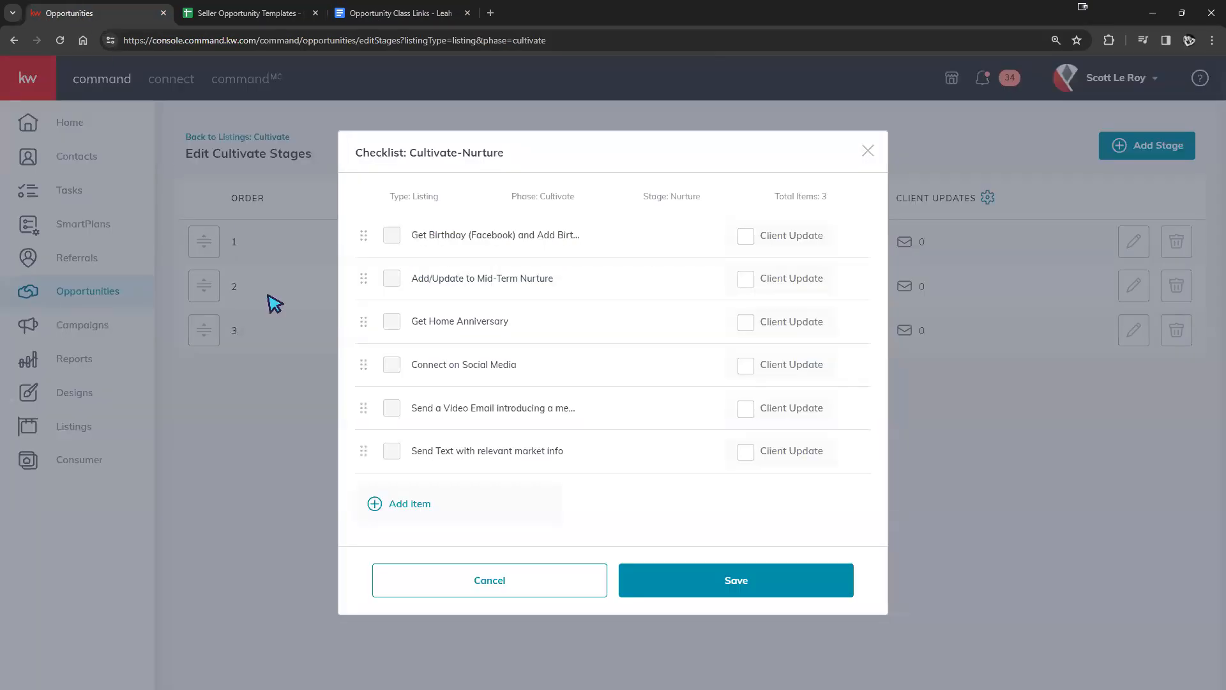
{"action": "left_click", "coordinate": [412, 506]}
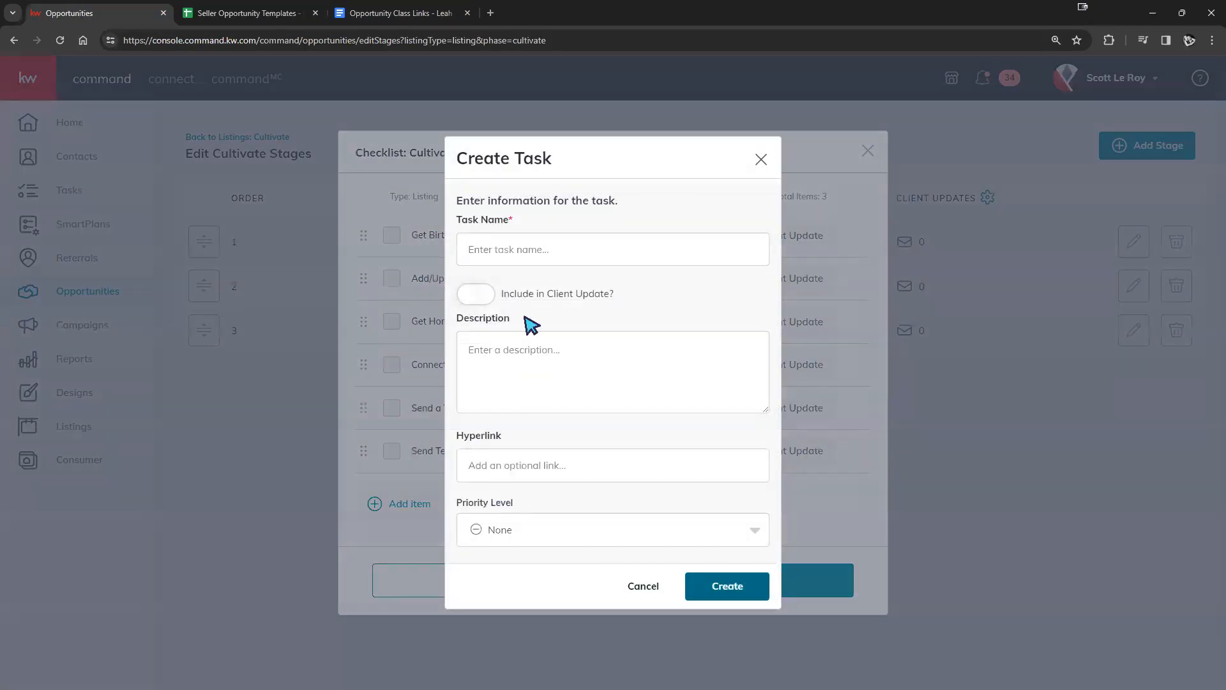
{"action": "right_click", "coordinate": [530, 364]}
{"action": "left_click", "coordinate": [583, 484]}
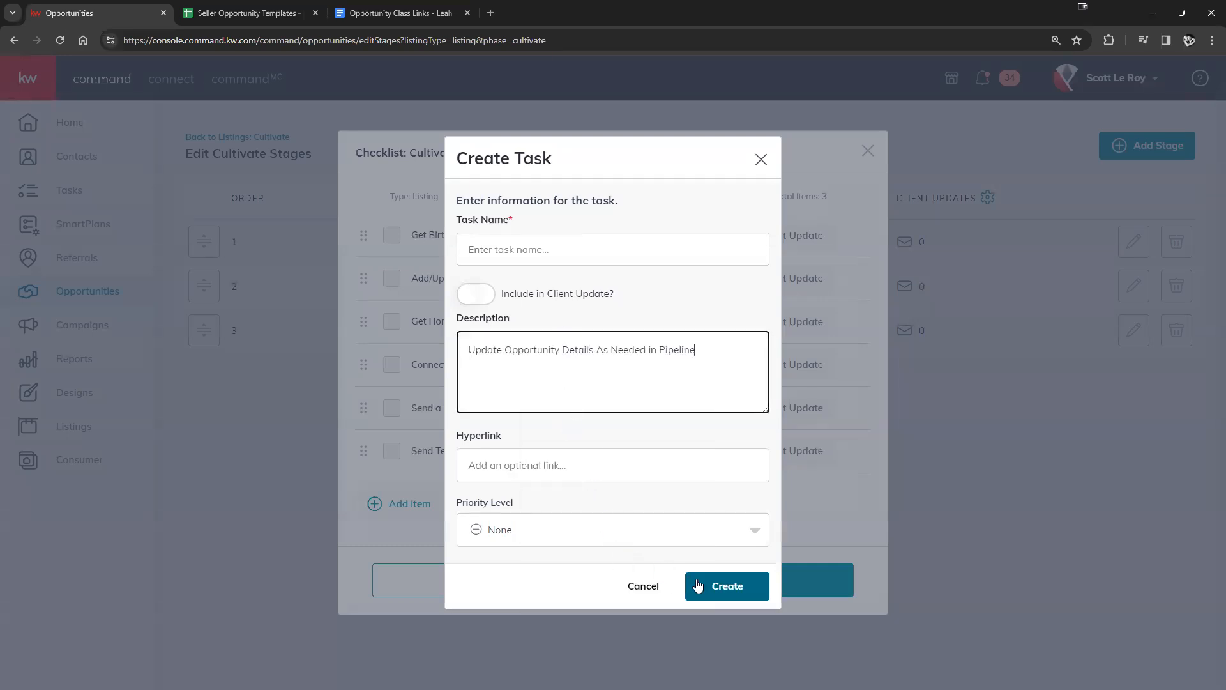
{"action": "left_click", "coordinate": [723, 586]}
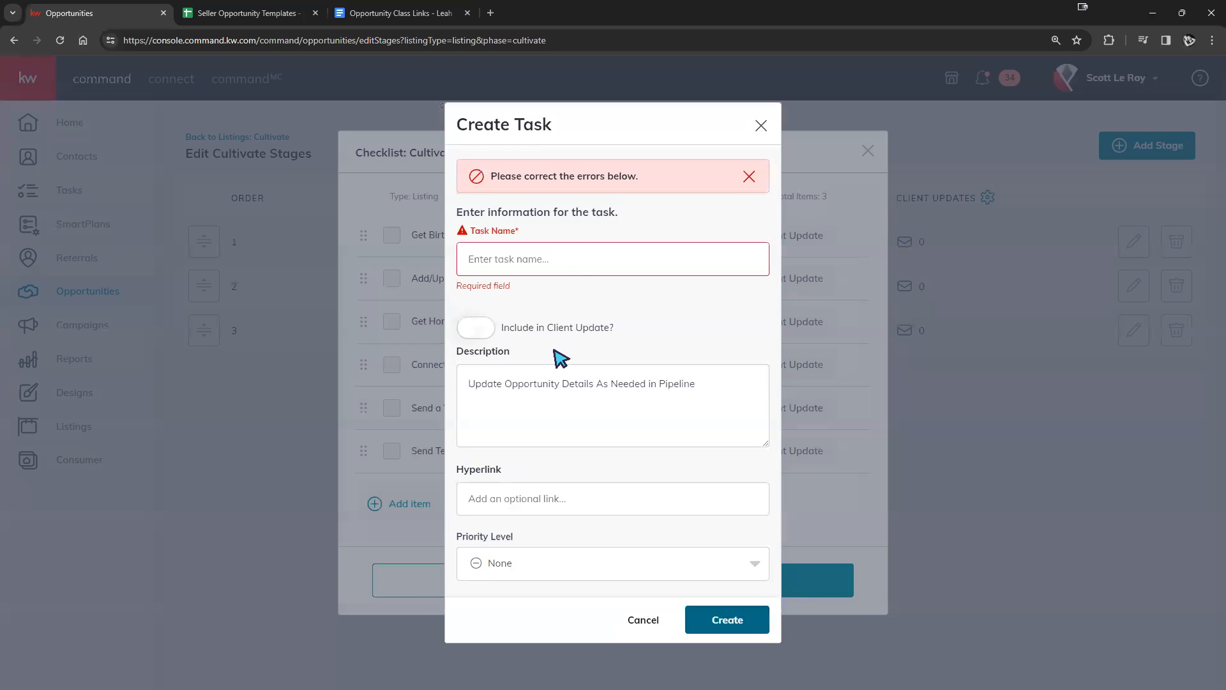
Name the task "Update Opportunity Details As Needed in Pipeline", create it, and save the Nurture checklist
{"action": "left_click", "coordinate": [547, 259]}
{"action": "key", "text": "ctrl+v"}
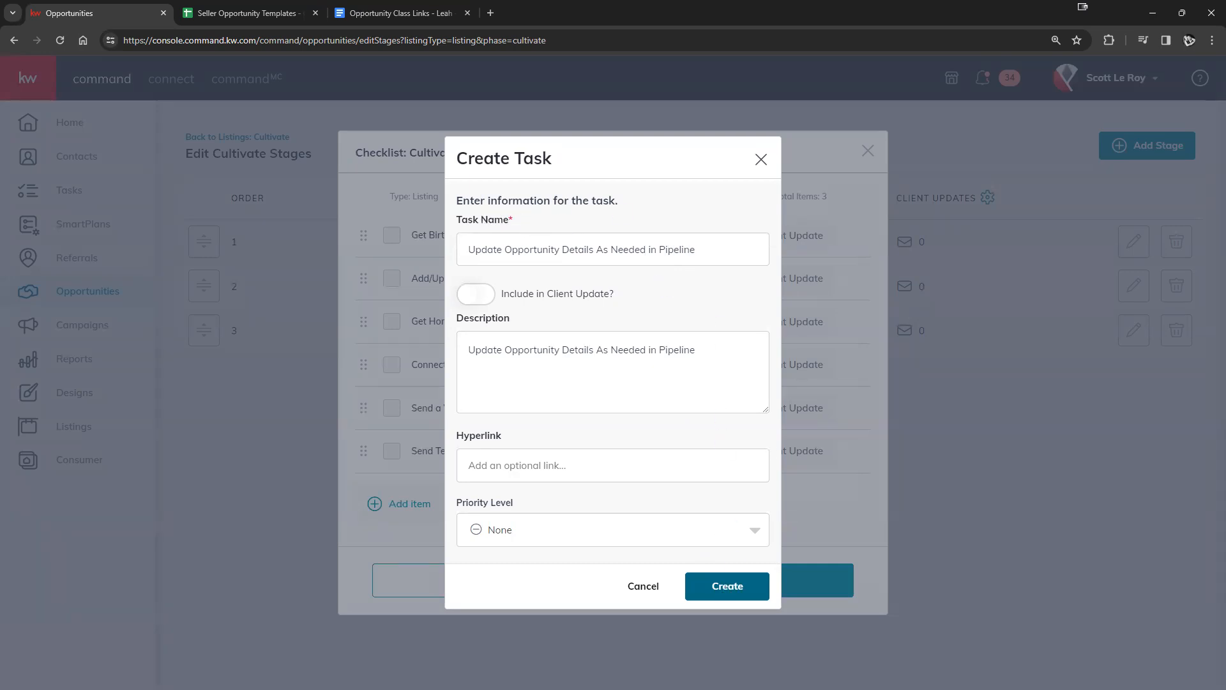
{"action": "left_click", "coordinate": [721, 595]}
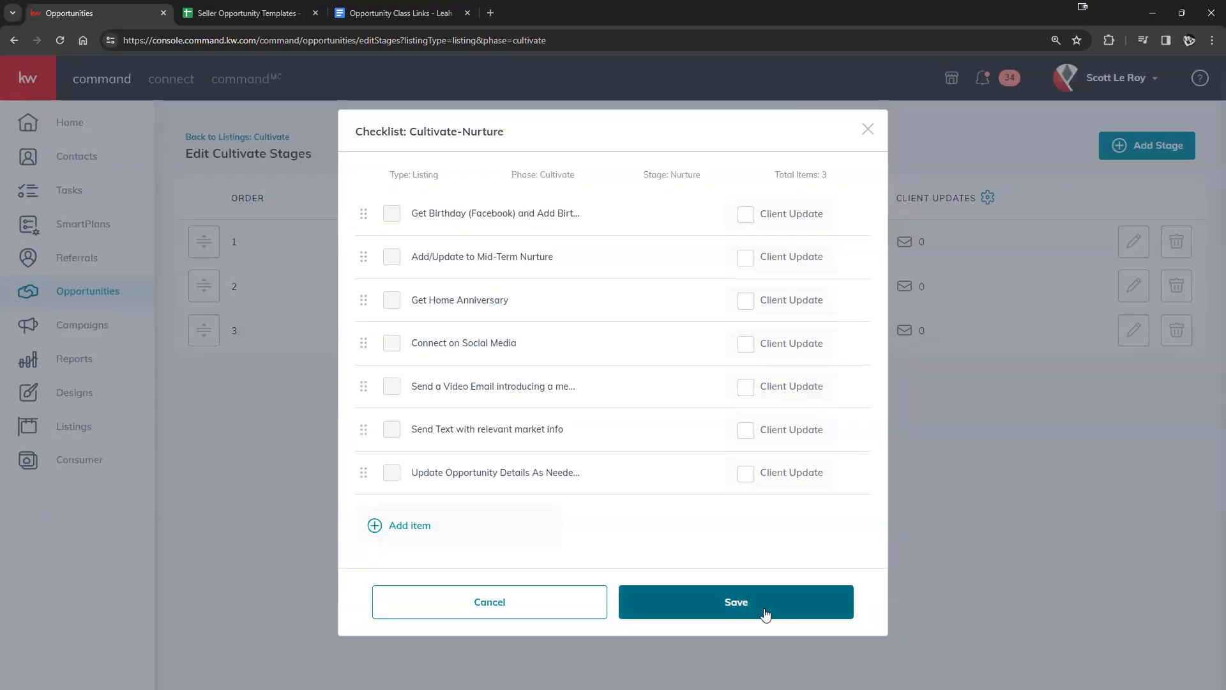
{"action": "left_click", "coordinate": [764, 613]}
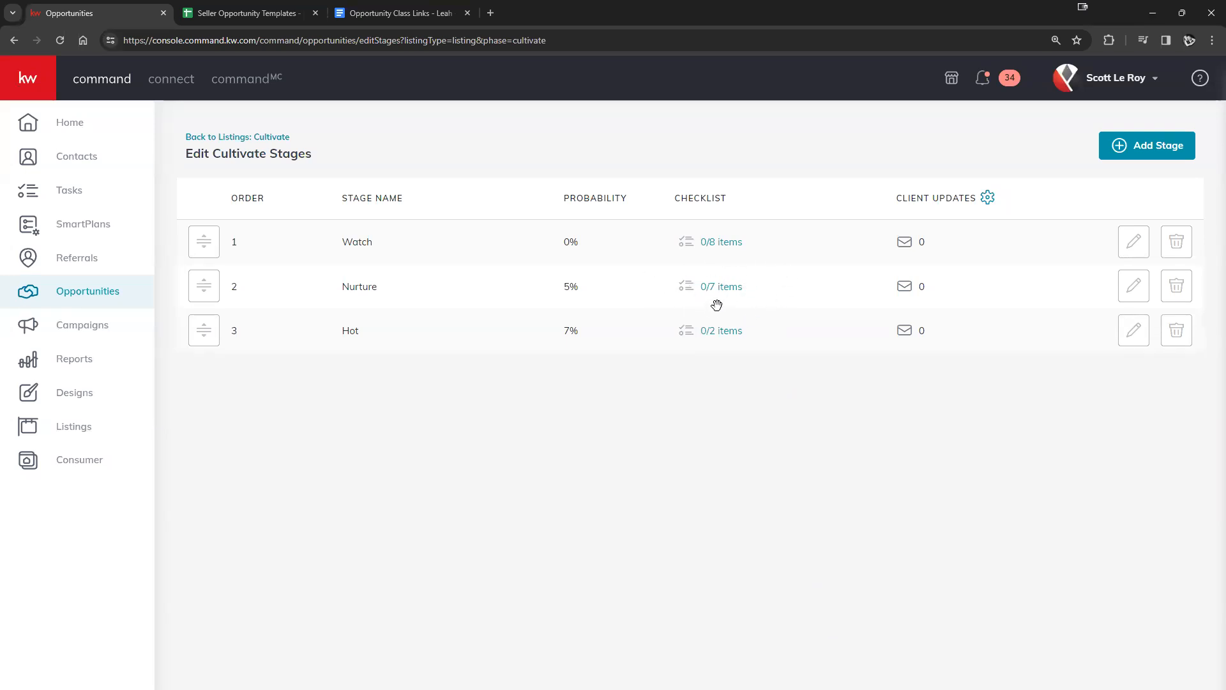
Examine the stage headings and tasks for the Cultivate, Appointment and Active phases in the seller template sheet
{"action": "left_click", "coordinate": [261, 13]}
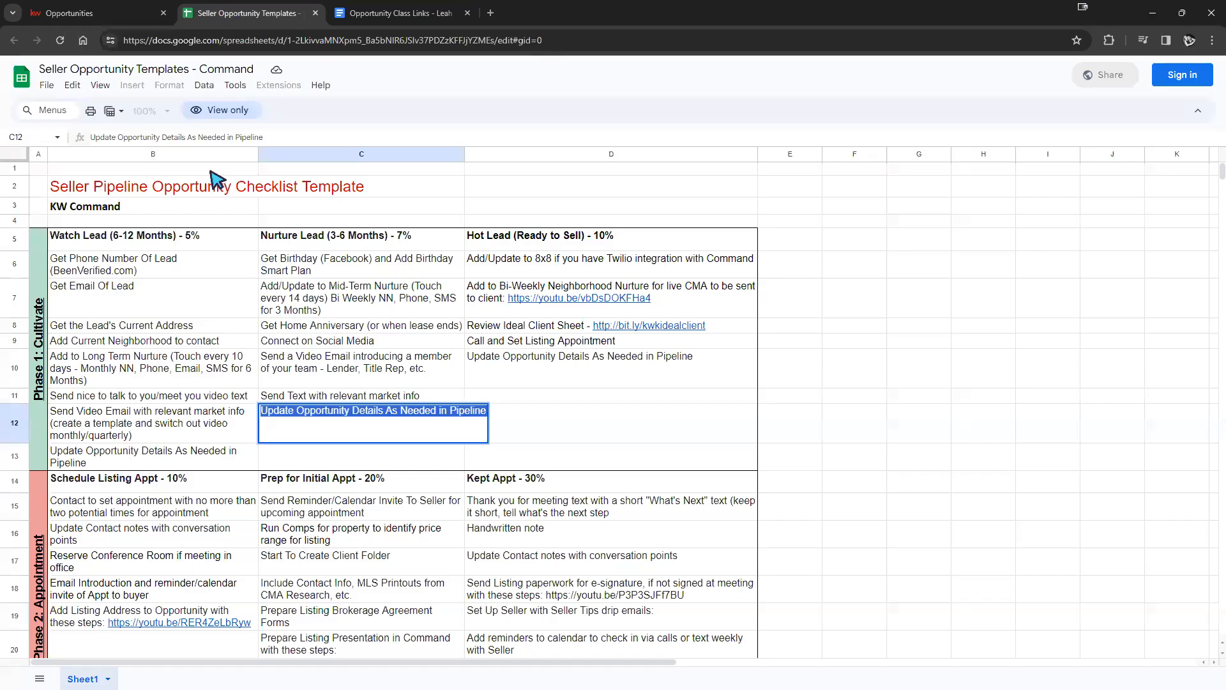
{"action": "left_click", "coordinate": [131, 262]}
{"action": "left_click", "coordinate": [118, 281]}
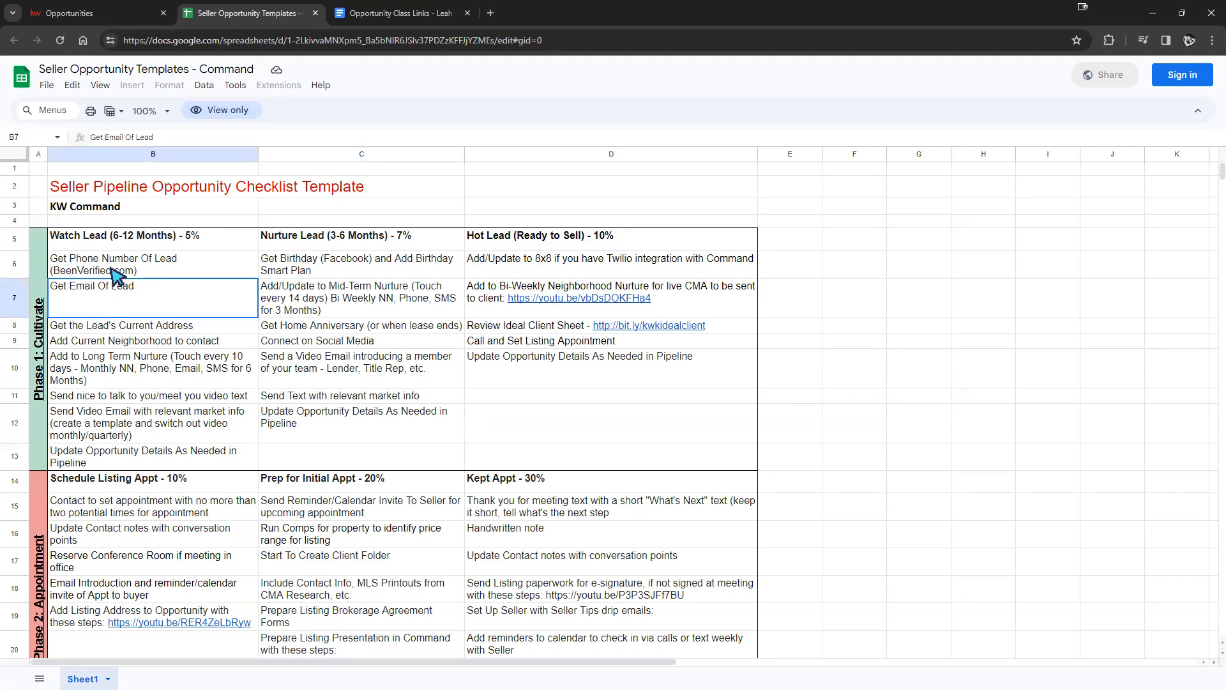
{"action": "left_click", "coordinate": [102, 235]}
{"action": "left_click", "coordinate": [289, 235]}
{"action": "left_click", "coordinate": [540, 242]}
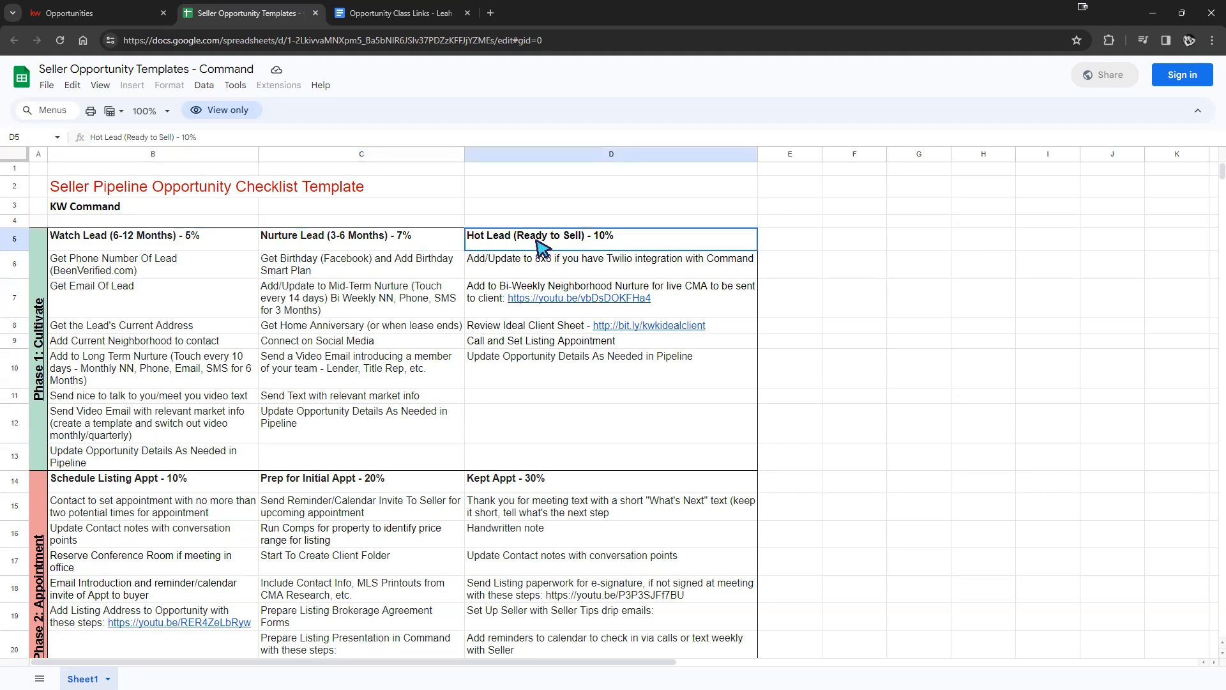
{"action": "scroll", "coordinate": [480, 218], "scroll_direction": "down", "scroll_amount": 2}
{"action": "scroll", "coordinate": [469, 191], "scroll_direction": "down", "scroll_amount": 2}
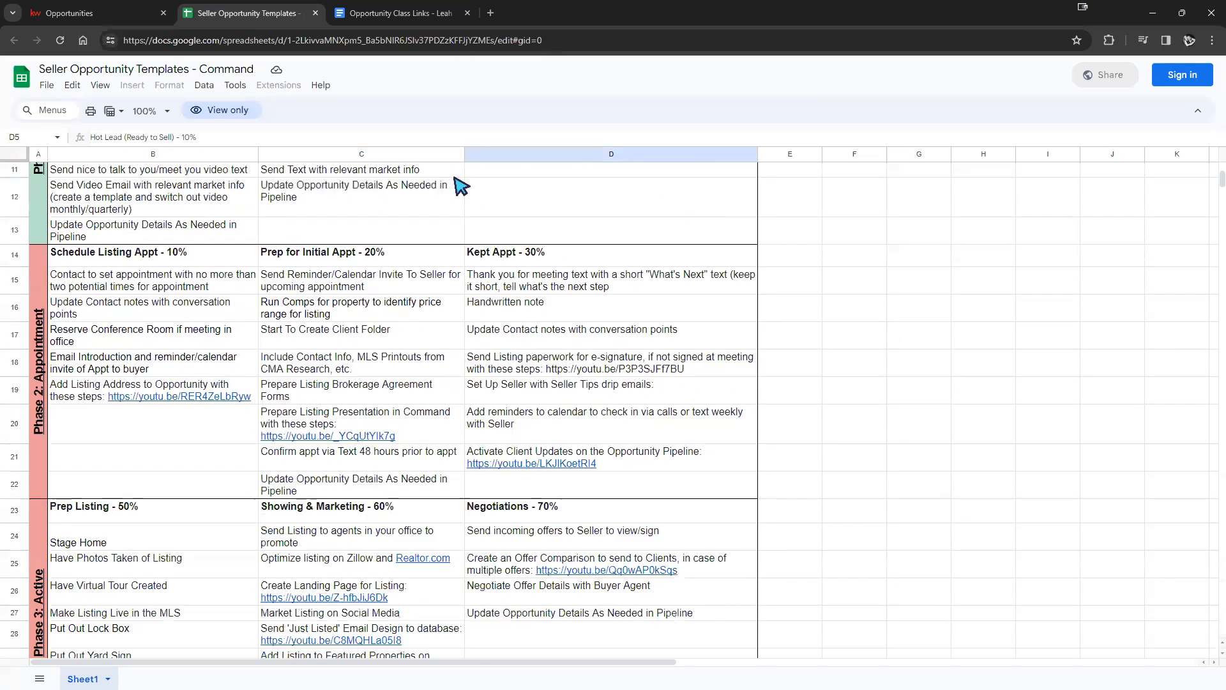
{"action": "left_click", "coordinate": [108, 264]}
{"action": "left_click", "coordinate": [260, 260]}
{"action": "left_click", "coordinate": [478, 260]}
{"action": "scroll", "coordinate": [167, 381], "scroll_direction": "down", "scroll_amount": 2}
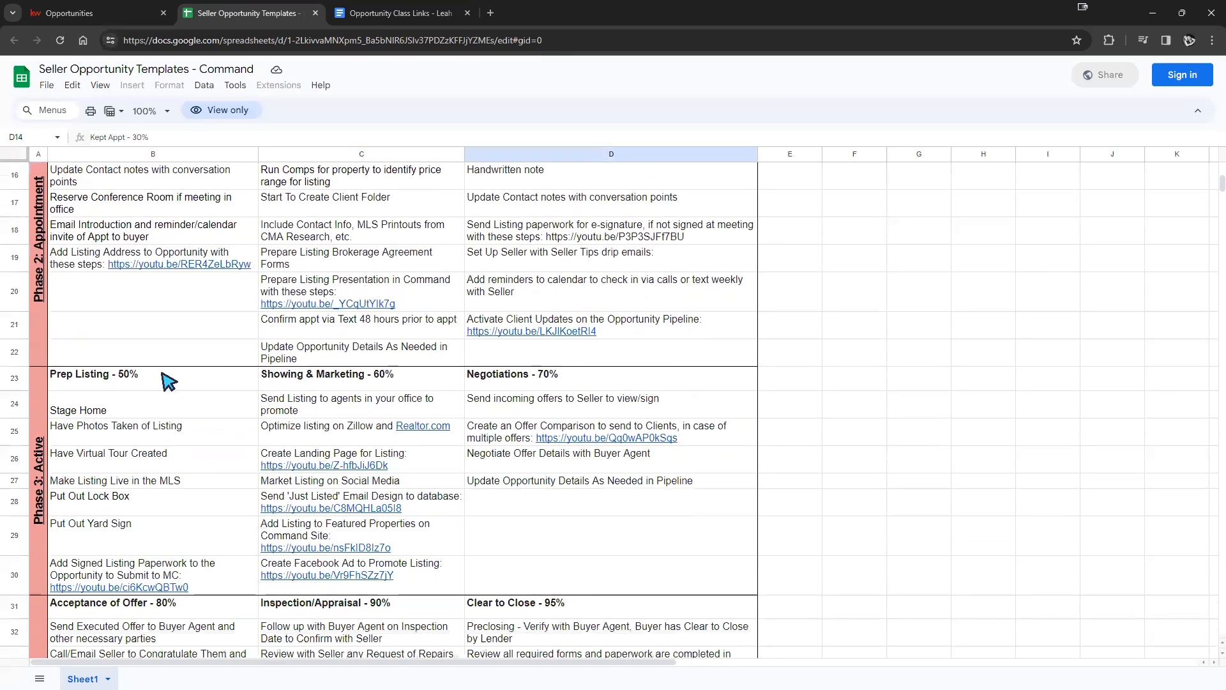
{"action": "left_click", "coordinate": [125, 416]}
{"action": "left_click", "coordinate": [290, 379]}
{"action": "scroll", "coordinate": [688, 594], "scroll_direction": "down", "scroll_amount": 2}
{"action": "scroll", "coordinate": [679, 351], "scroll_direction": "up", "scroll_amount": 4}
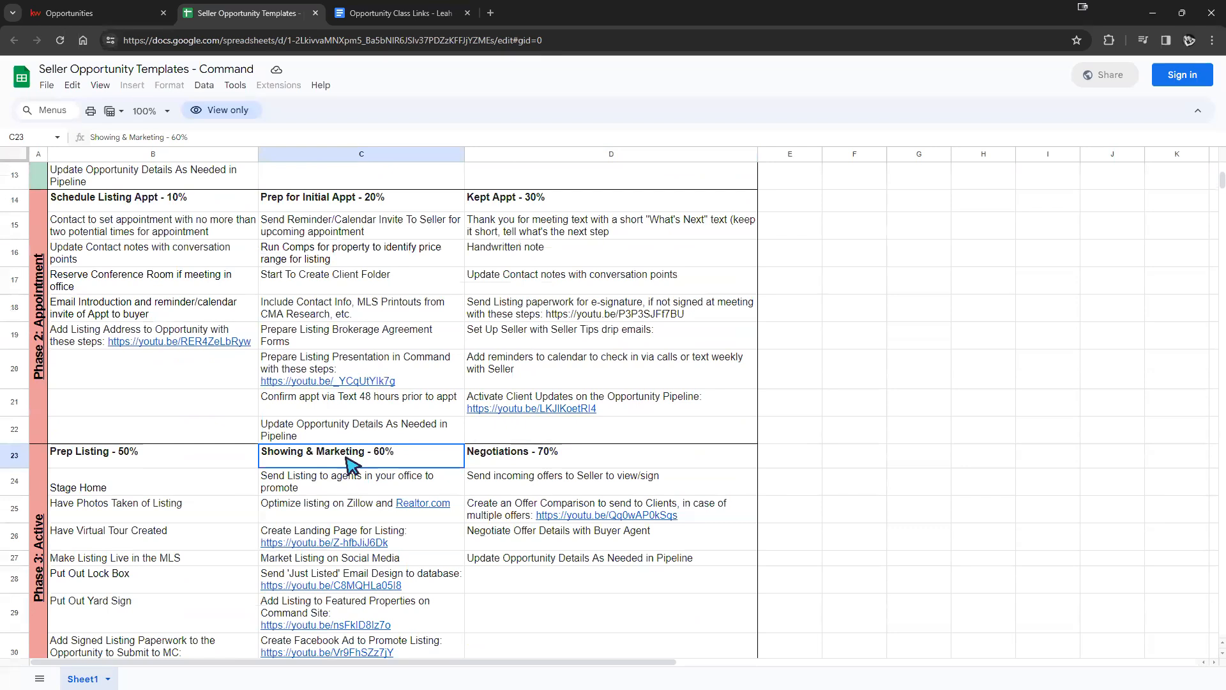
{"action": "scroll", "coordinate": [348, 475], "scroll_direction": "up", "scroll_amount": 1}
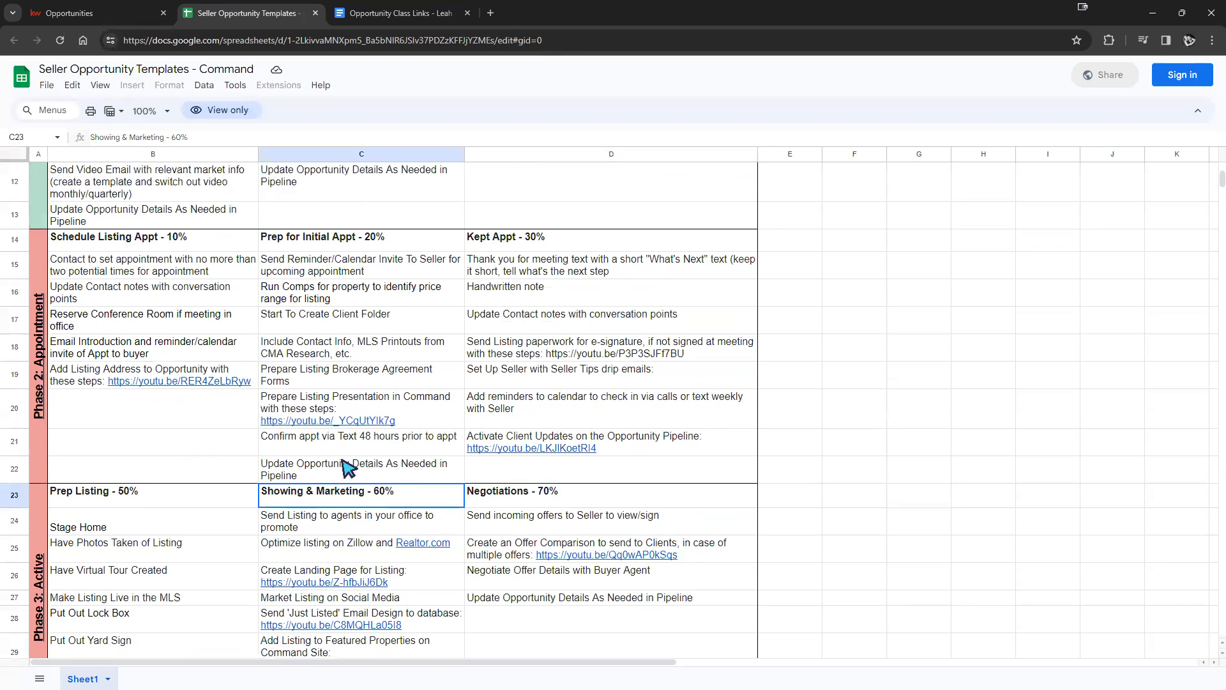
{"action": "triple_click", "coordinate": [311, 491]}
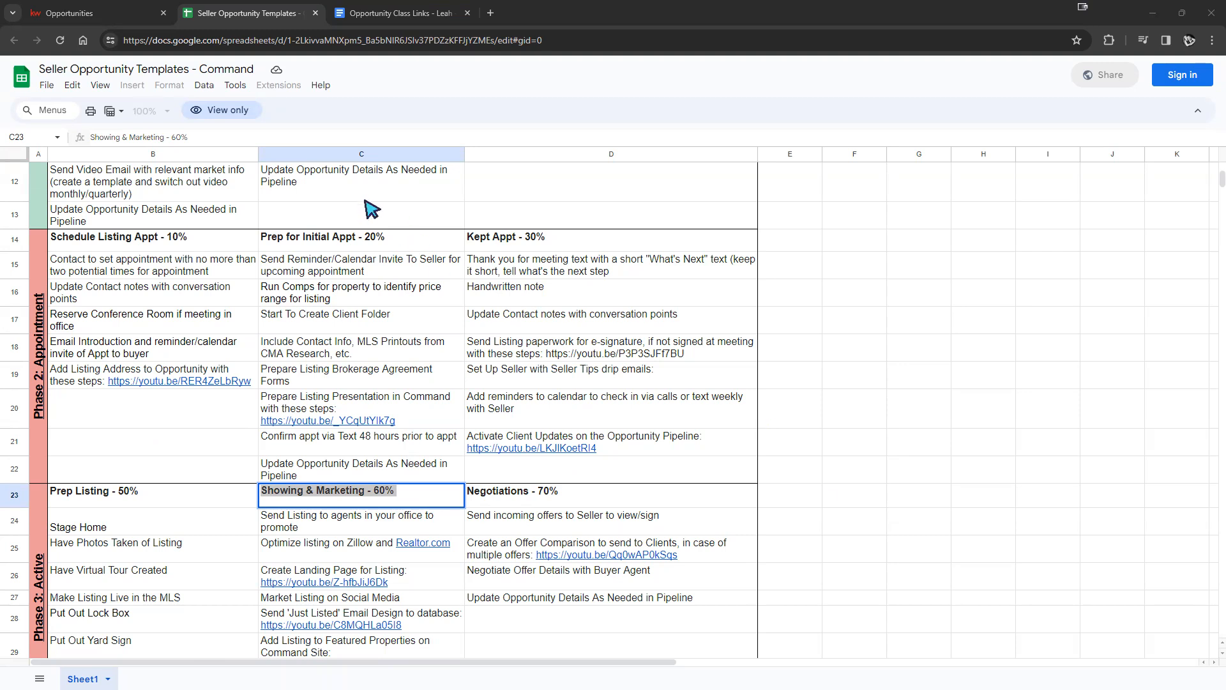
Reopen the Nurture checklist in Opportunities and open the "Update Opportunity Details As Needed in Pipeline" task for editing
{"action": "left_click", "coordinate": [115, 14]}
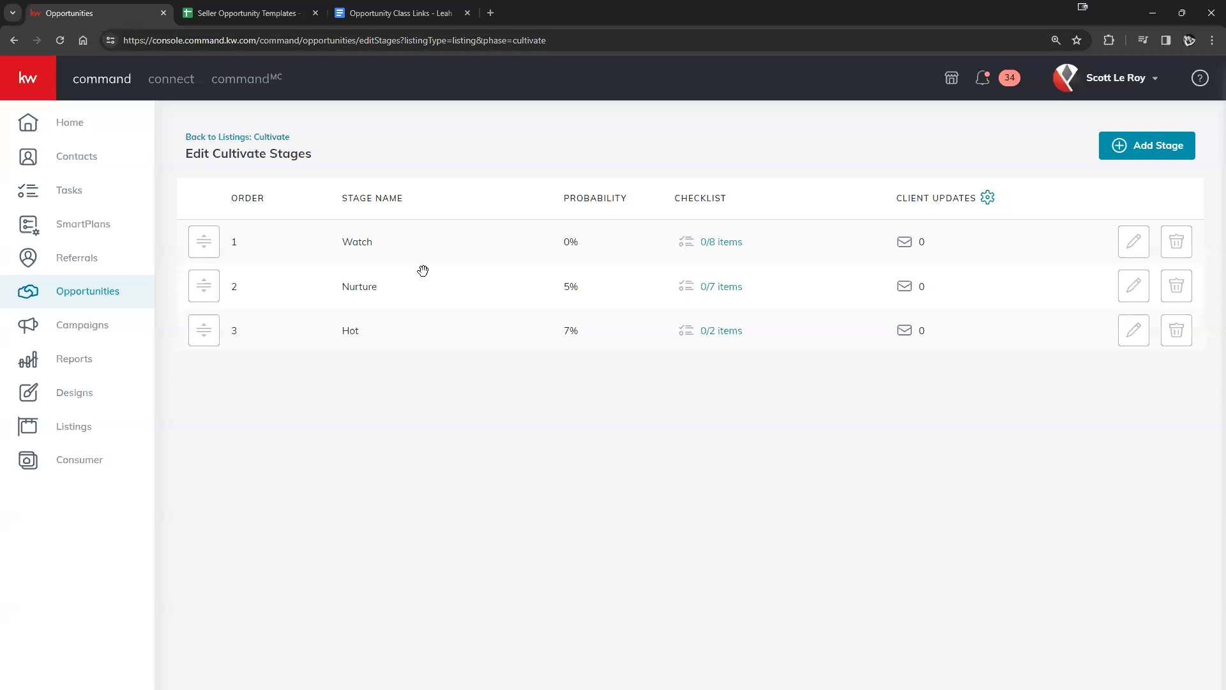
{"action": "left_click", "coordinate": [720, 293]}
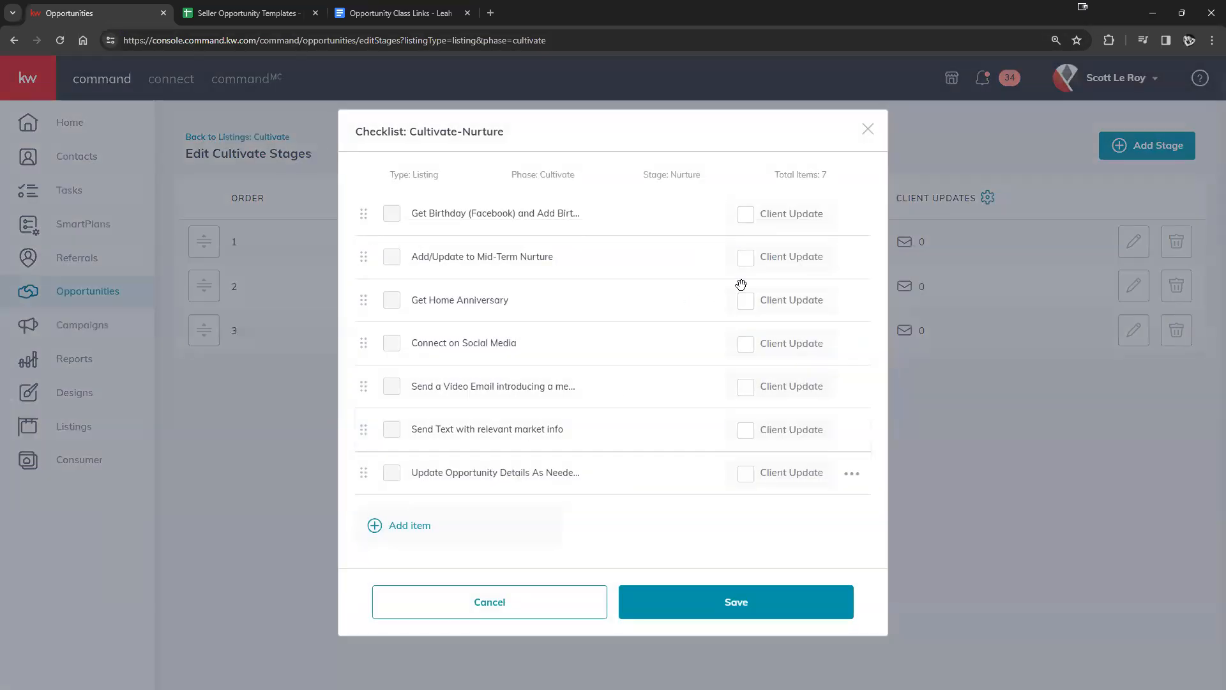
{"action": "left_click", "coordinate": [868, 129]}
{"action": "left_click", "coordinate": [727, 290]}
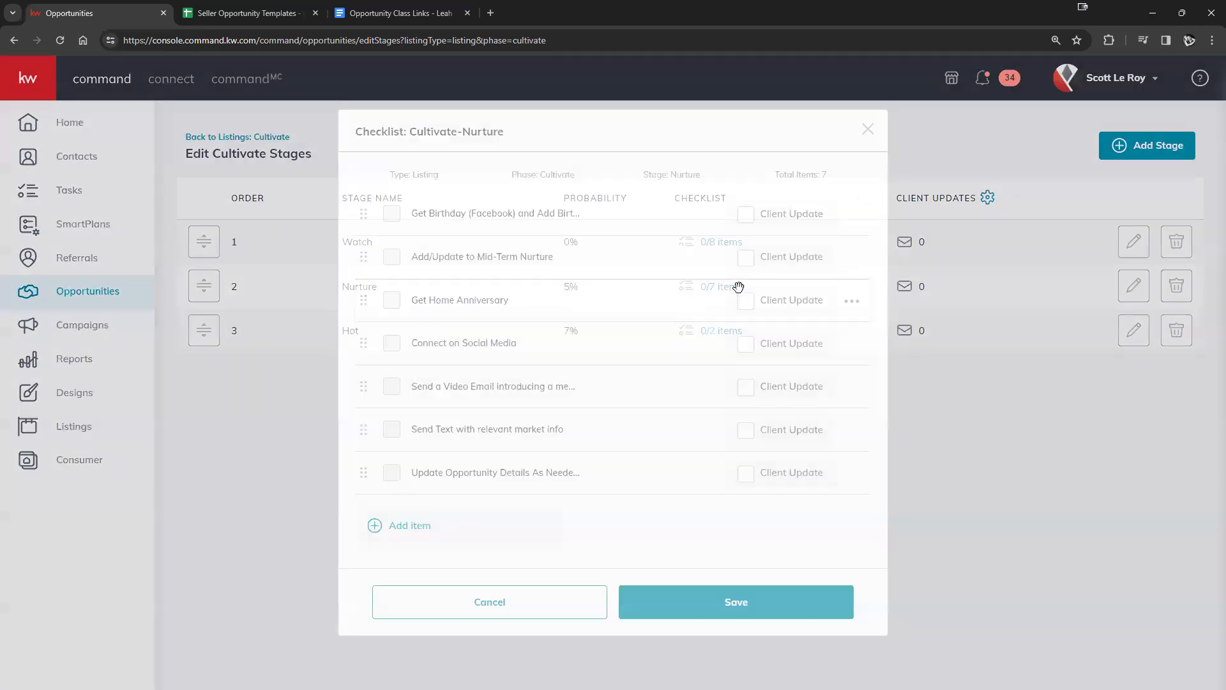
{"action": "left_click", "coordinate": [851, 476]}
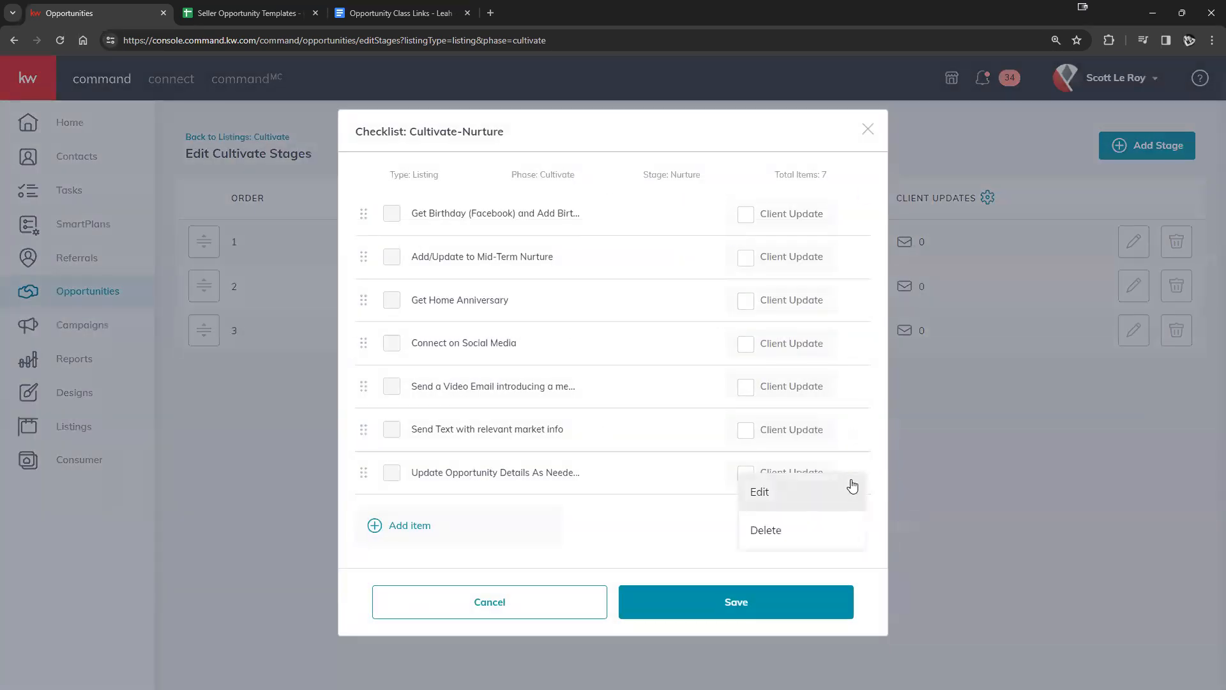
{"action": "left_click", "coordinate": [756, 492]}
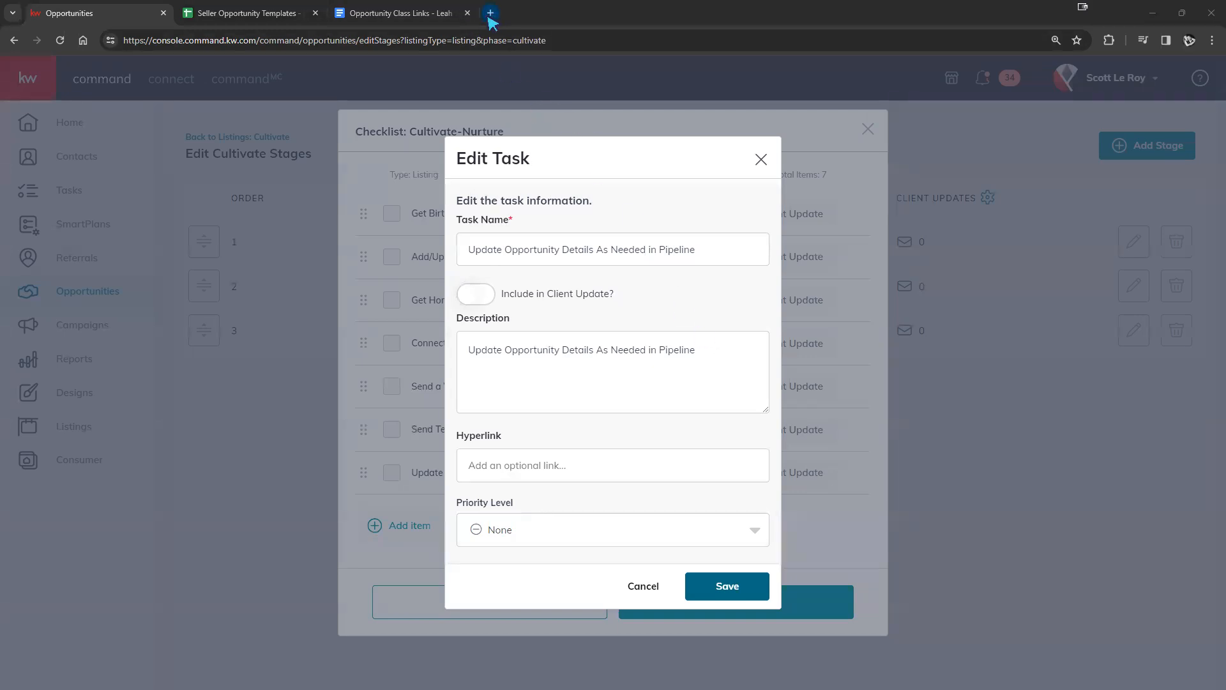
Duplicate the Opportunities browser tab and open the "My 36-Touch December '23" SmartPlan for editing in the copy
{"action": "right_click", "coordinate": [141, 19]}
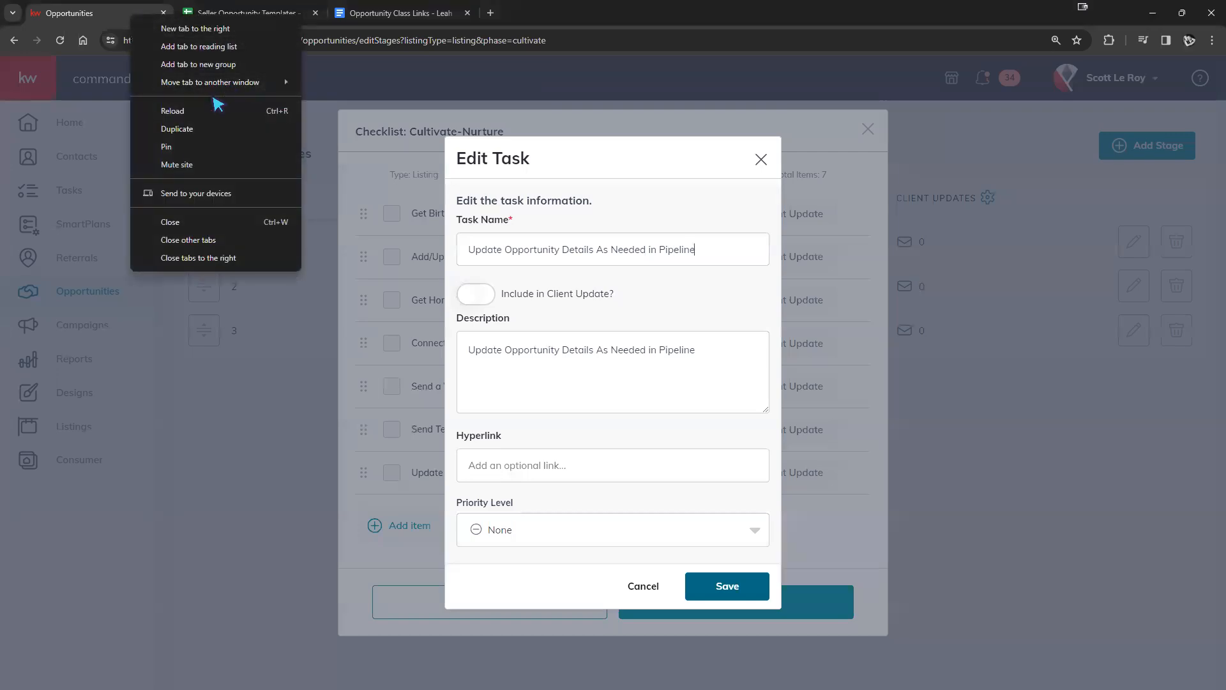
{"action": "left_click", "coordinate": [197, 128]}
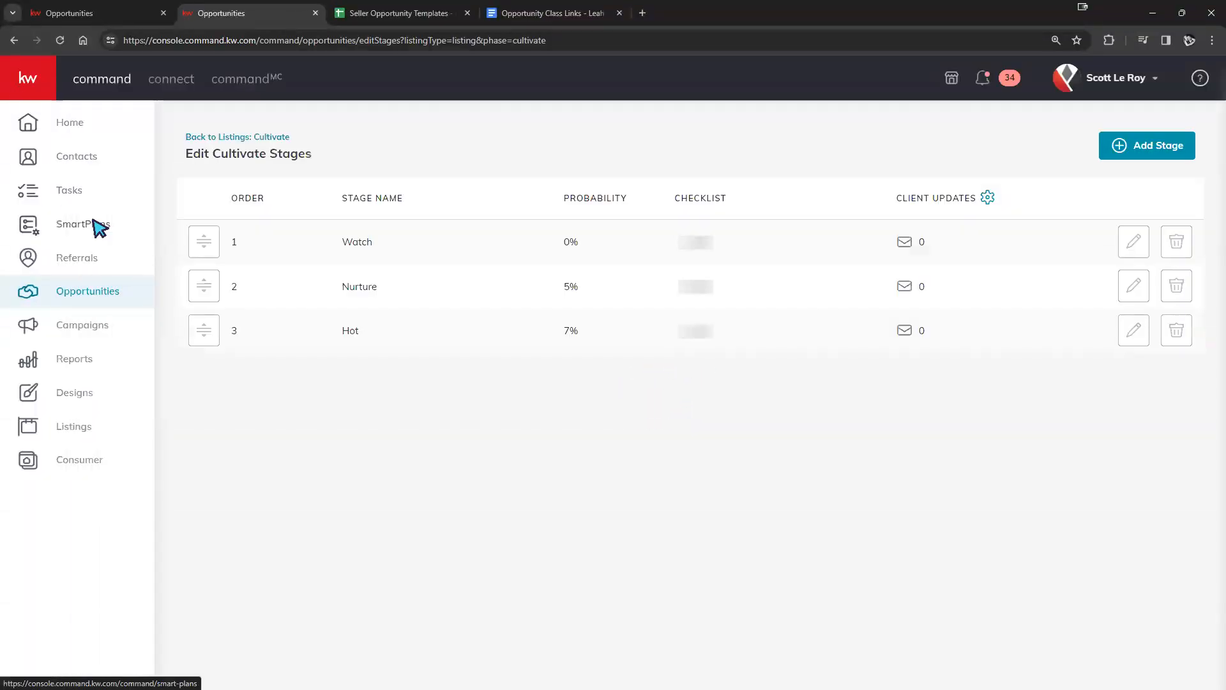
{"action": "left_click", "coordinate": [93, 225]}
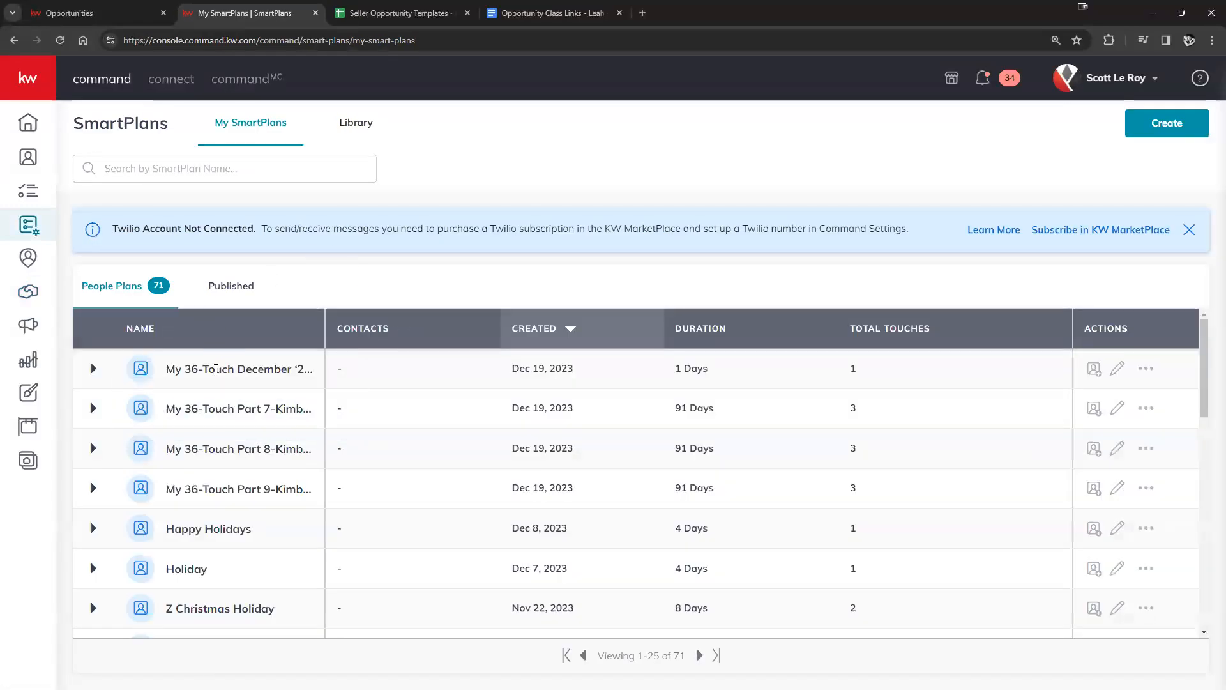
{"action": "left_click", "coordinate": [1119, 368]}
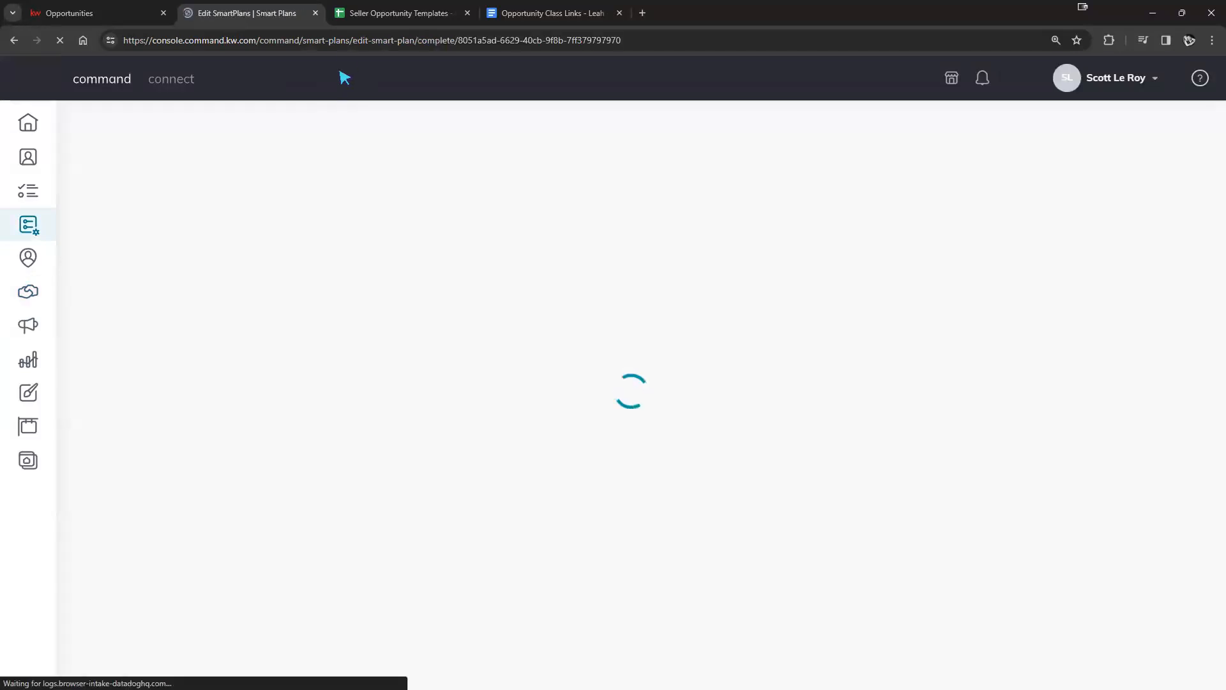
Copy the web address of the opened December '23 SmartPlan
{"action": "left_click", "coordinate": [355, 40]}
{"action": "right_click", "coordinate": [356, 42]}
{"action": "left_click", "coordinate": [367, 162]}
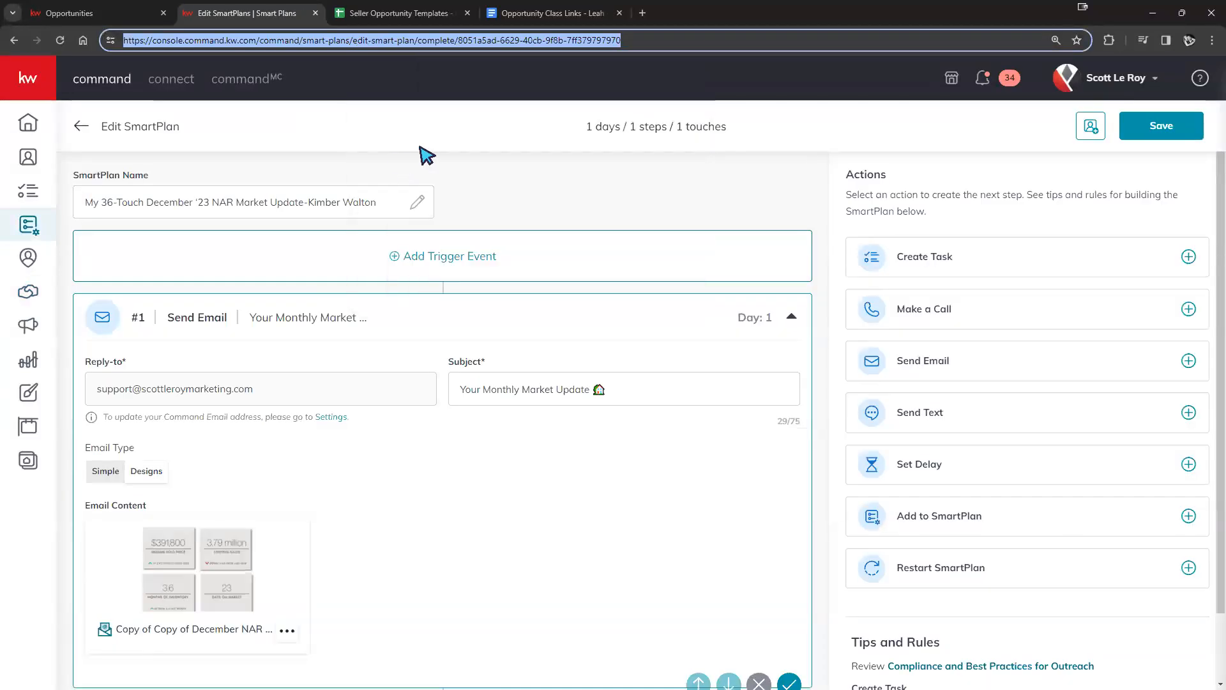
Add the copied SmartPlan address as the hyperlink of the pipeline update task in Opportunities and save the task
{"action": "left_click", "coordinate": [107, 14]}
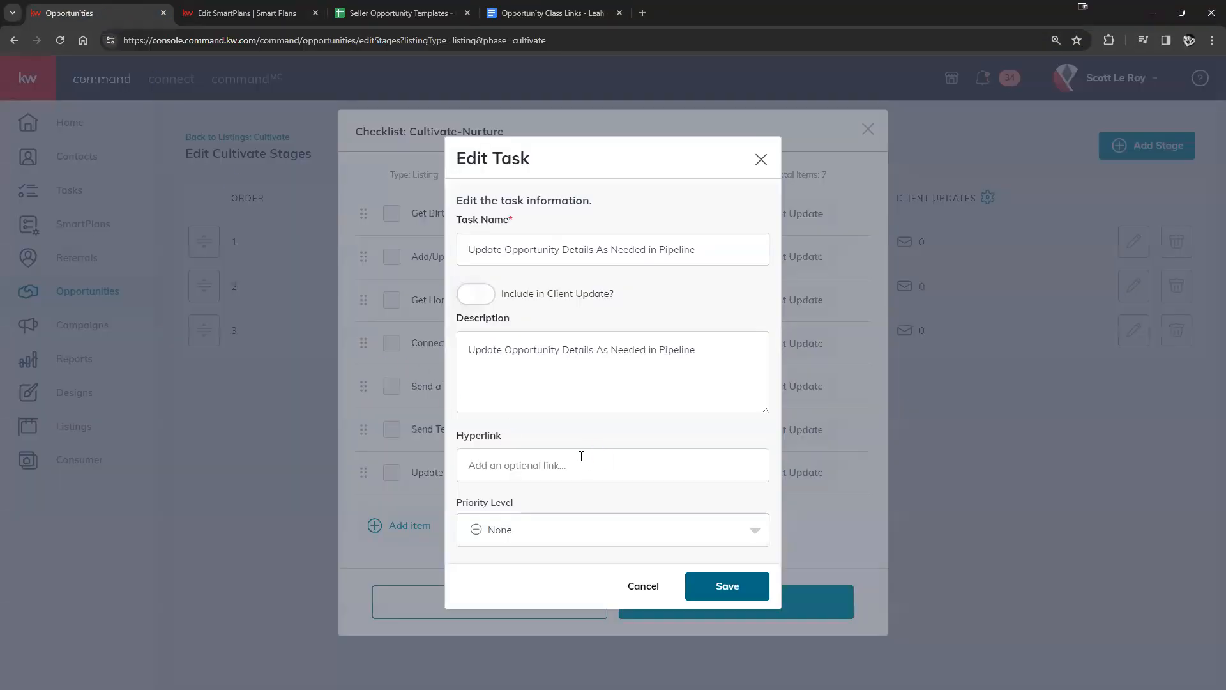
{"action": "right_click", "coordinate": [570, 475]}
{"action": "left_click", "coordinate": [603, 329]}
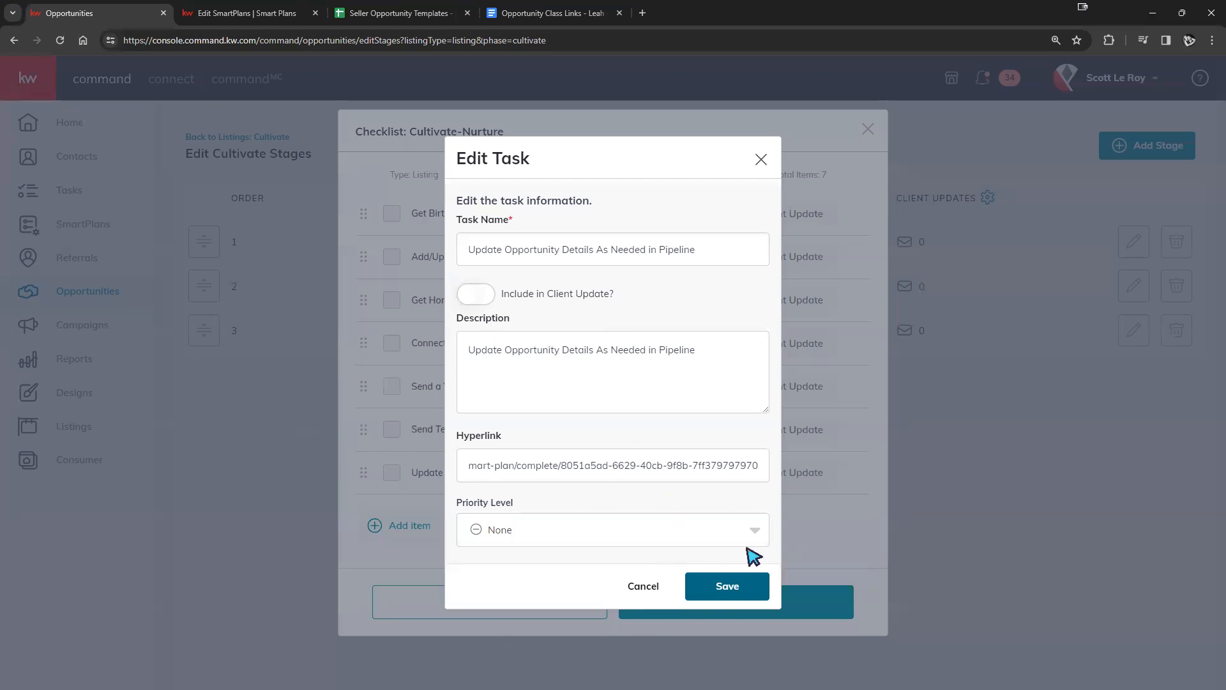
{"action": "left_click", "coordinate": [726, 584]}
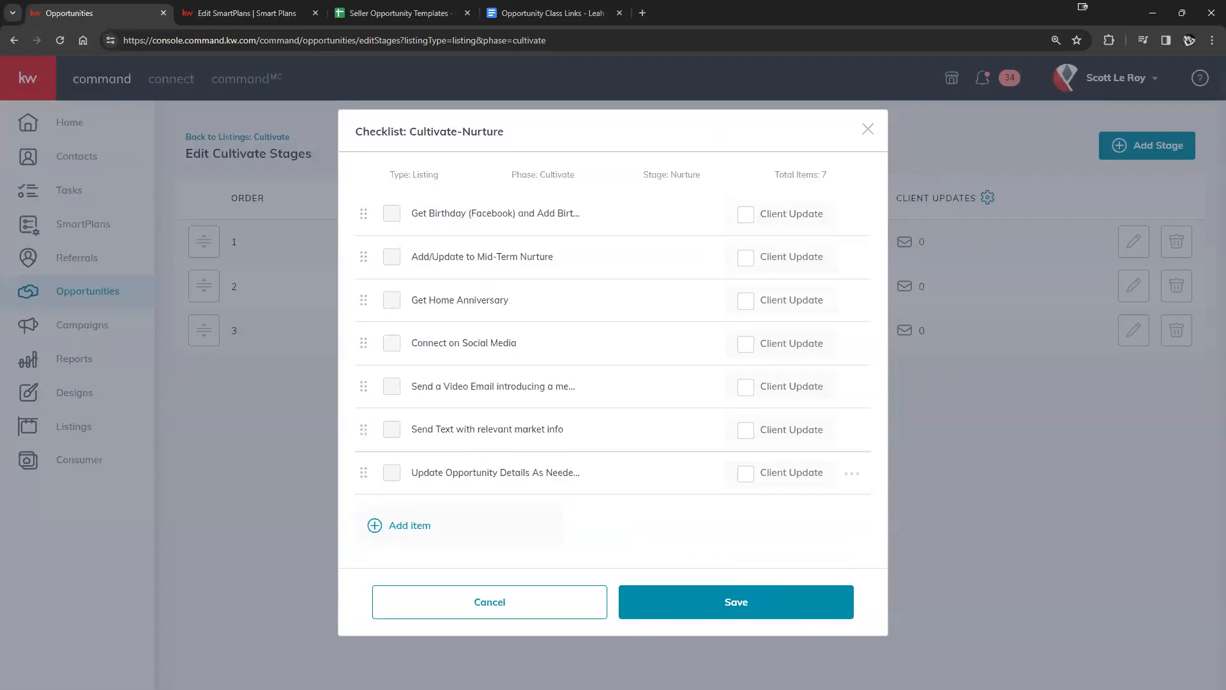
Leave the December '23 SmartPlan editor for the My SmartPlans list and copy the list page's web address
{"action": "left_click", "coordinate": [224, 14]}
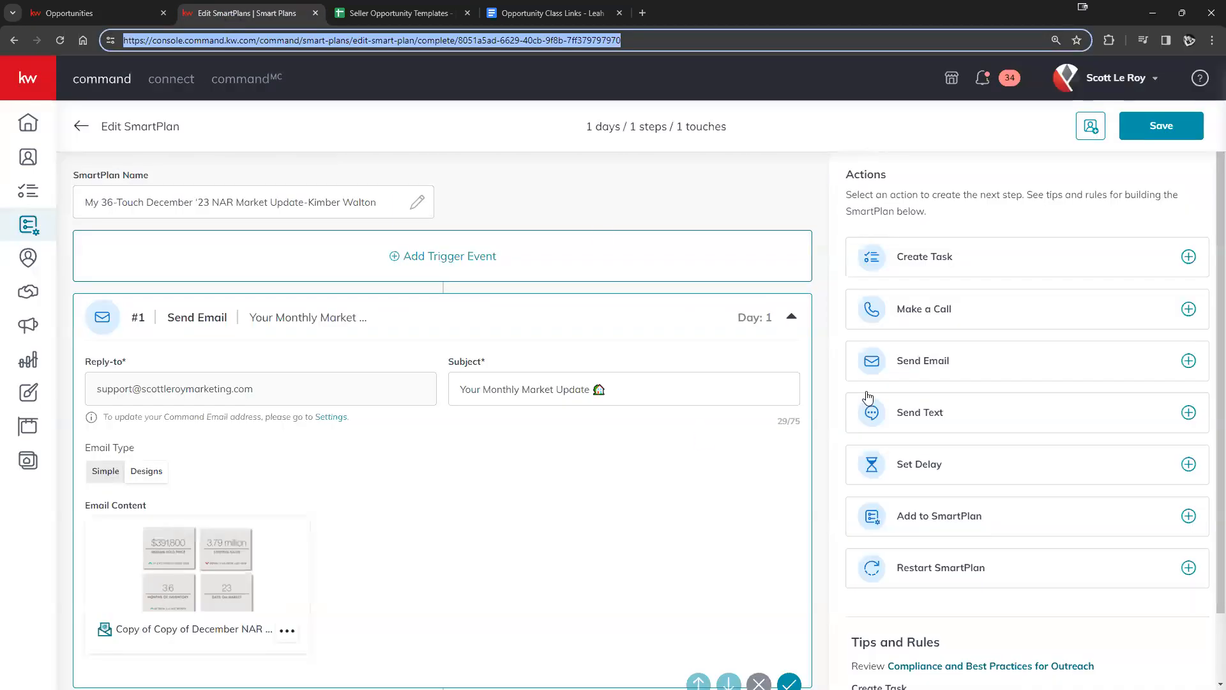
{"action": "triple_click", "coordinate": [180, 193]}
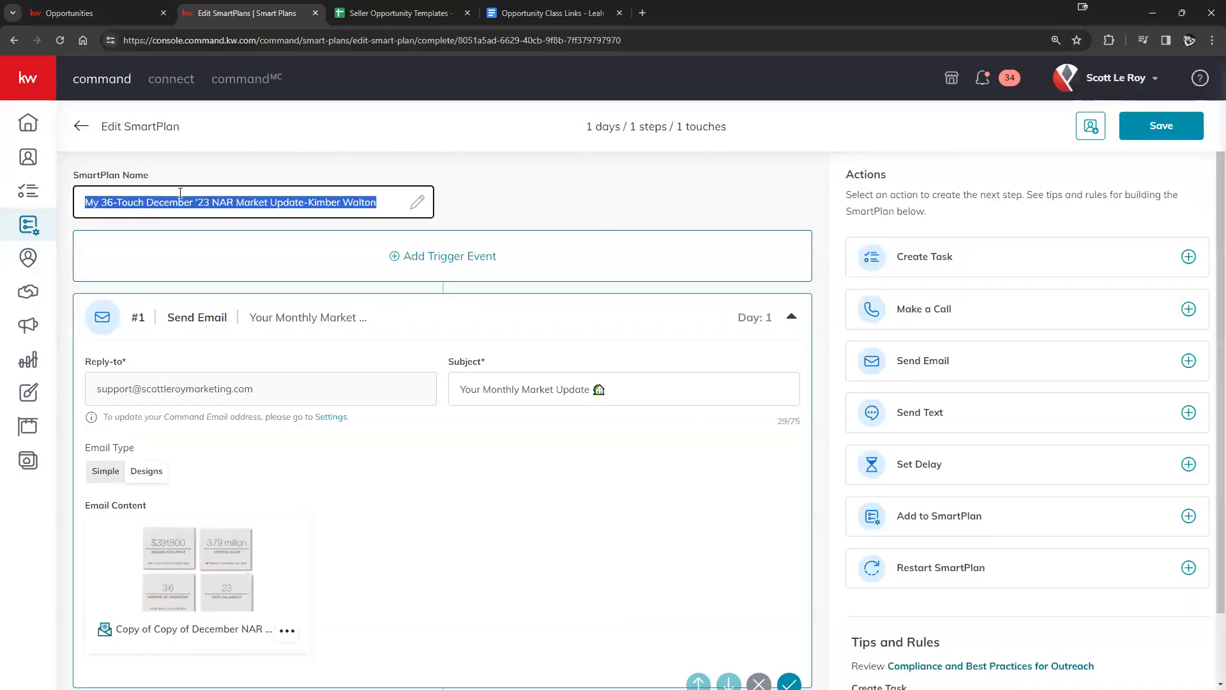
{"action": "left_click", "coordinate": [81, 126]}
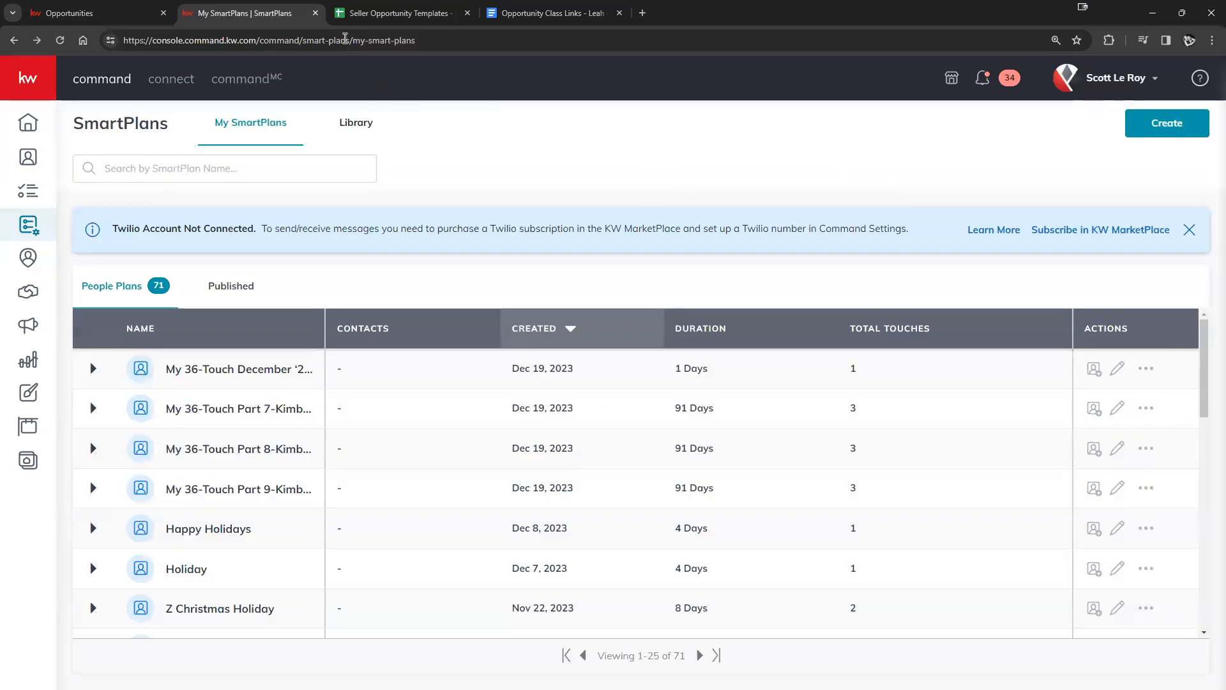
{"action": "left_click", "coordinate": [353, 41]}
{"action": "right_click", "coordinate": [353, 41]}
{"action": "left_click", "coordinate": [349, 145]}
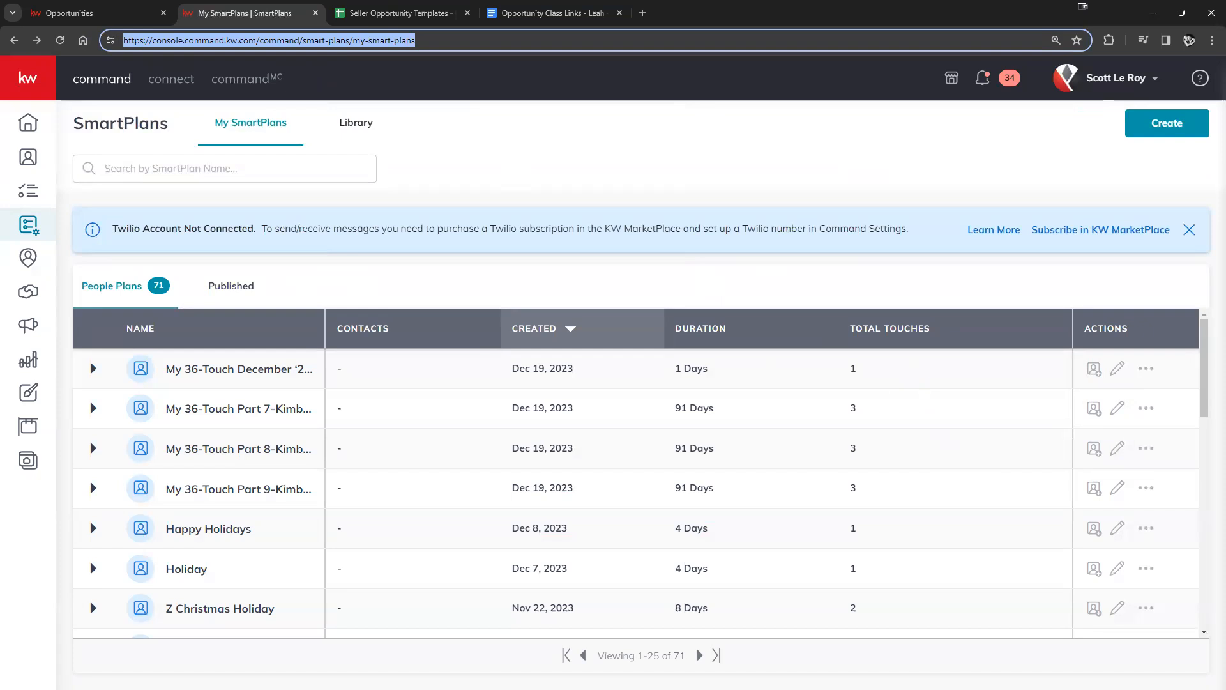
Go to Opportunities in the SmartPlans browser tab and open the stages and checklists of the tenant Cultivate phase
{"action": "left_click", "coordinate": [16, 92]}
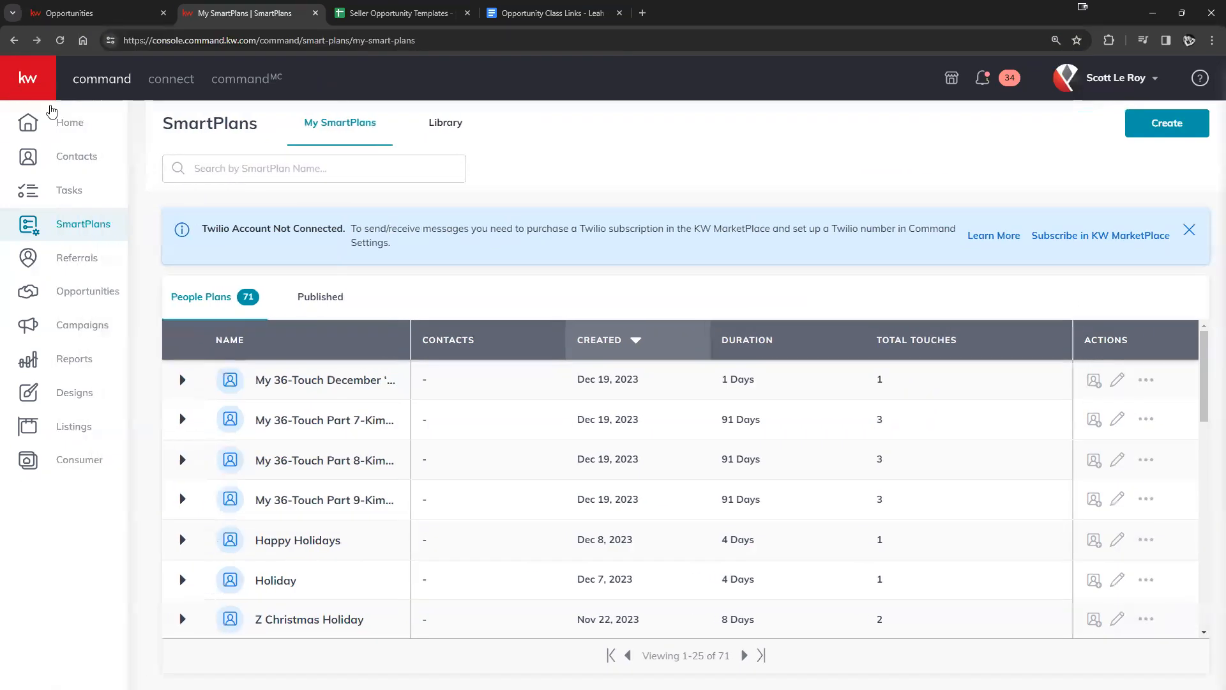
{"action": "left_click", "coordinate": [99, 294]}
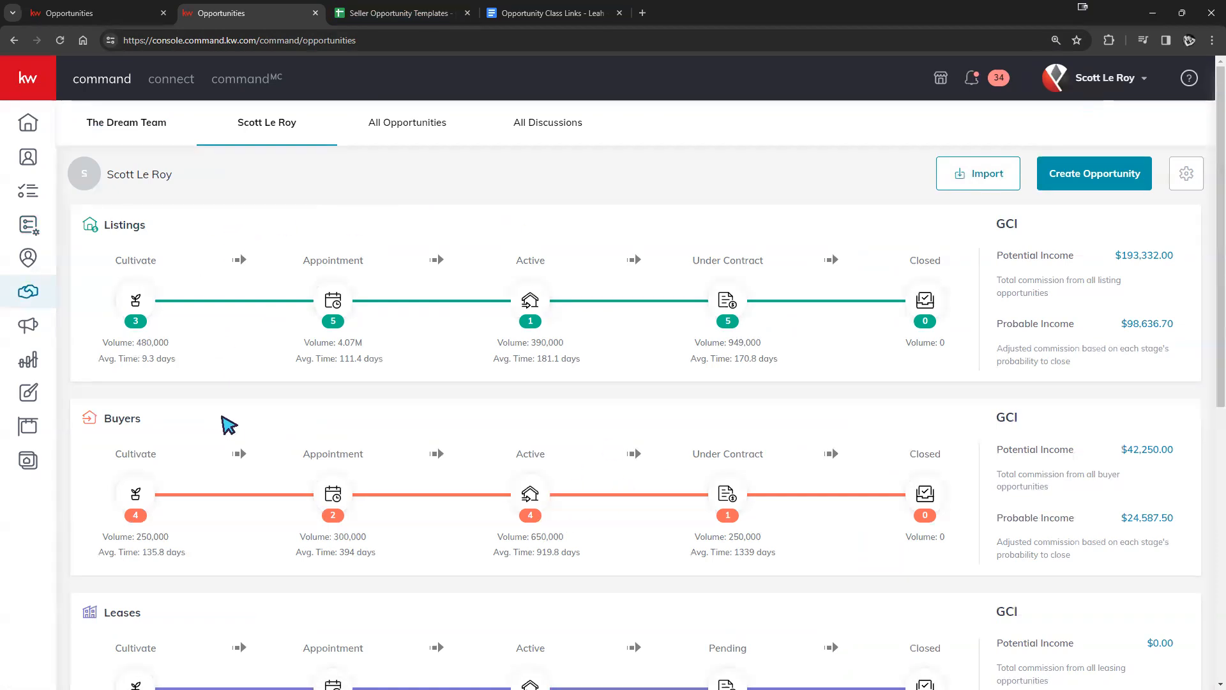
{"action": "scroll", "coordinate": [246, 446], "scroll_direction": "down", "scroll_amount": 4}
{"action": "left_click", "coordinate": [143, 440]}
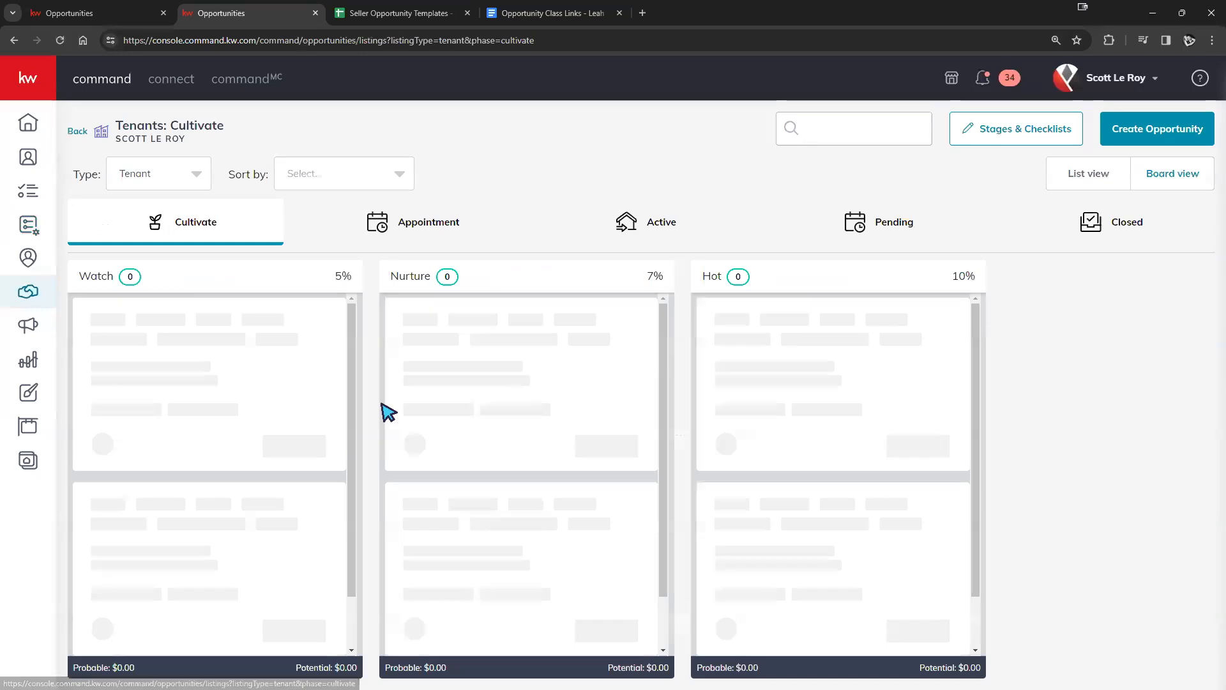
{"action": "left_click", "coordinate": [1018, 135]}
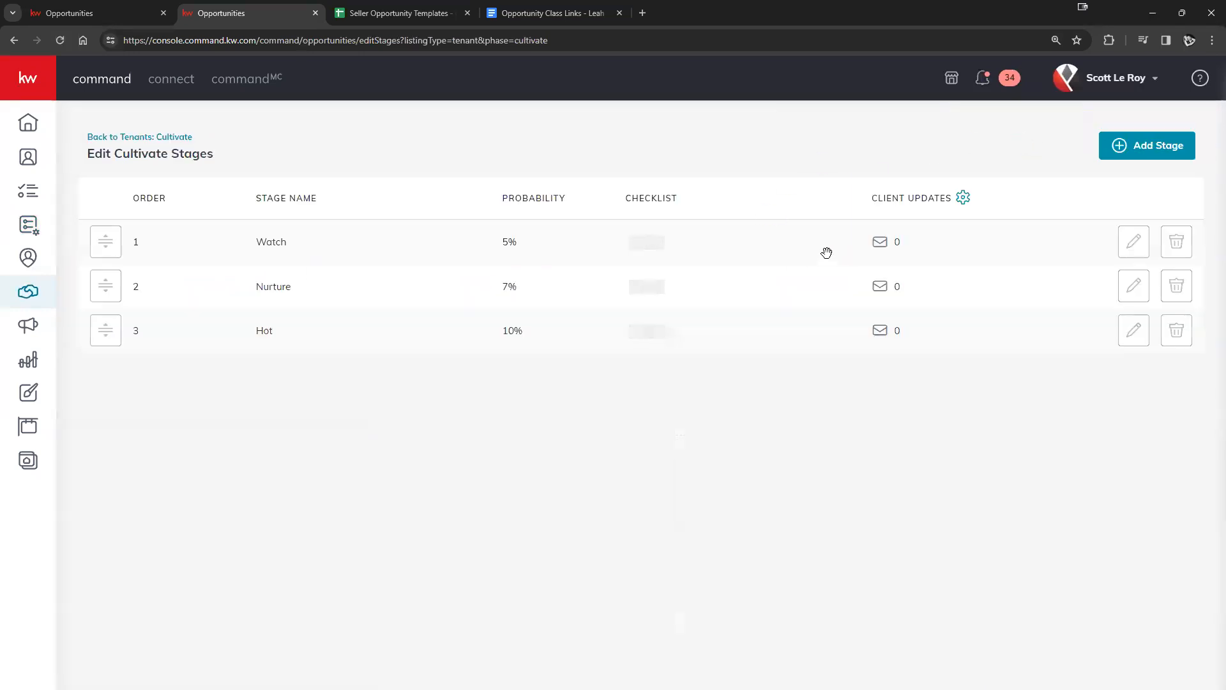
Look over the seller template sheet and highlight the Seller and Buyer Opportunity Checklist Template rows in the Opportunity Class Links document
{"action": "left_click", "coordinate": [409, 14]}
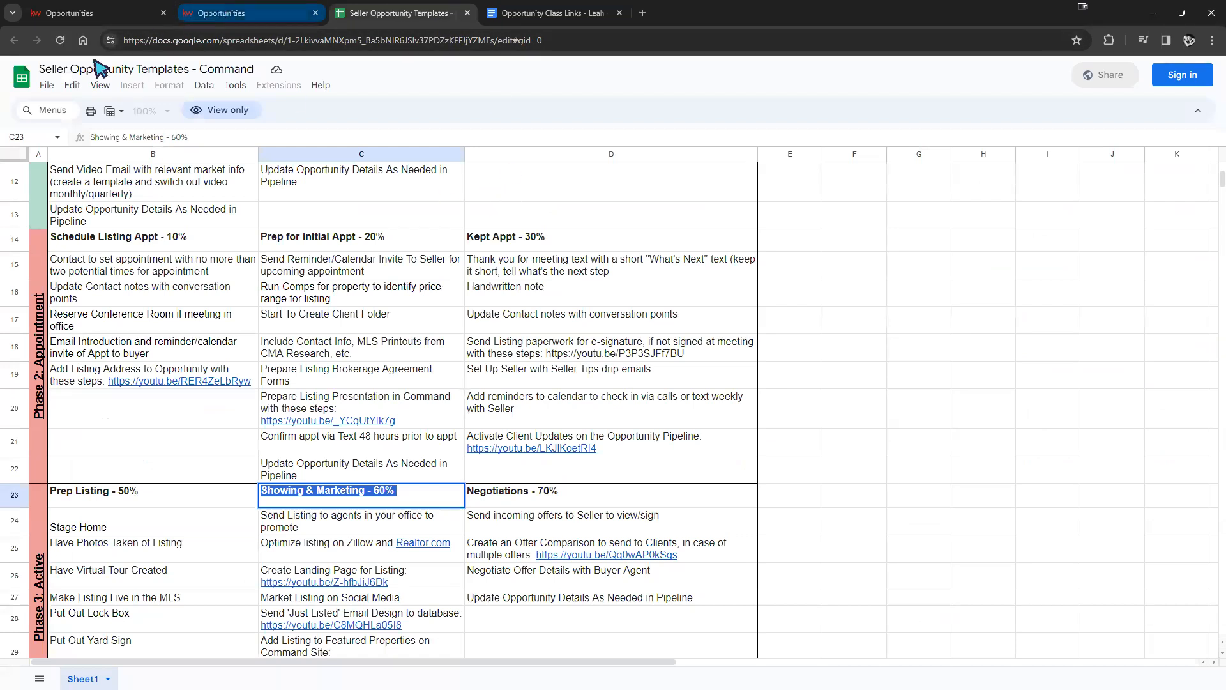
{"action": "left_click", "coordinate": [551, 13]}
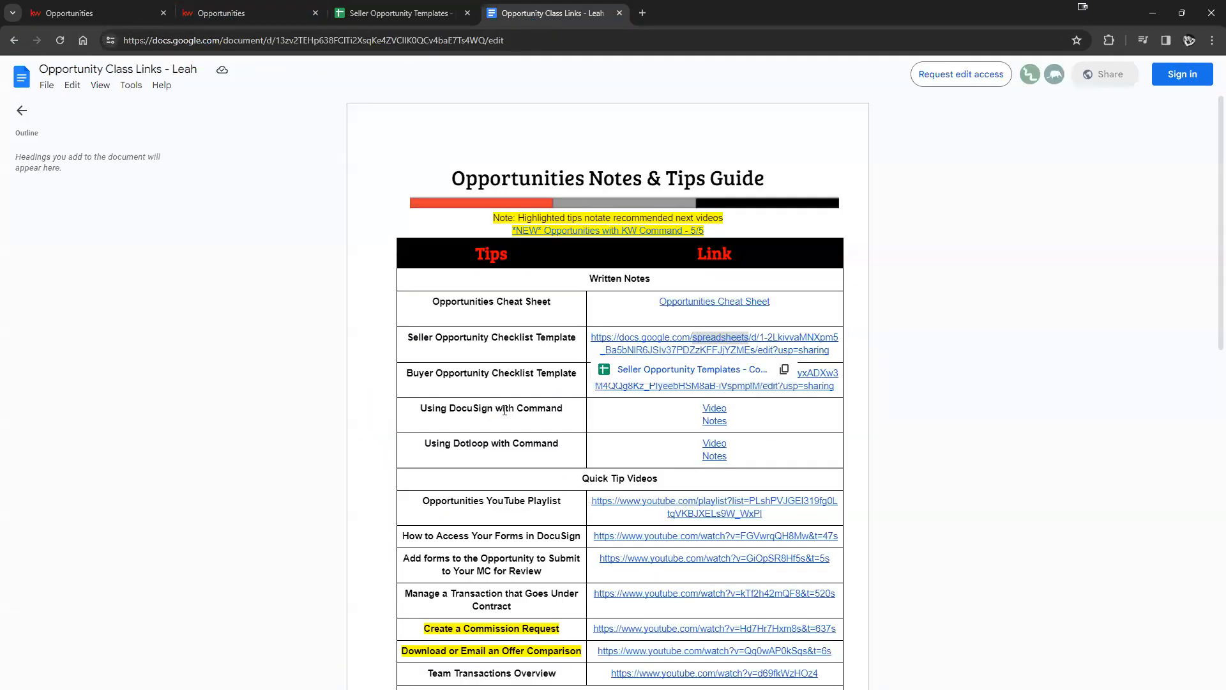
{"action": "left_click_drag", "start_coordinate": [411, 340], "coordinate": [720, 386]}
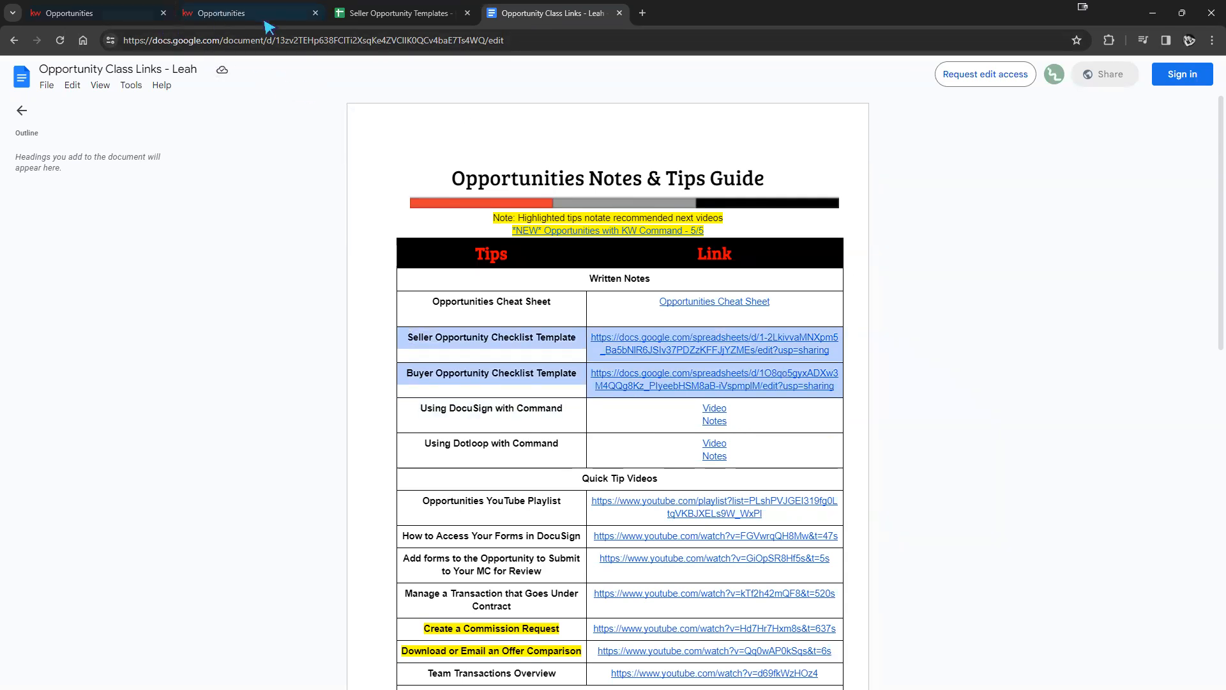
Close the Nurture checklist and move the "FAKE NAME - Listing" opportunity from Nurture to Watch on the listings Cultivate board
{"action": "left_click", "coordinate": [119, 13]}
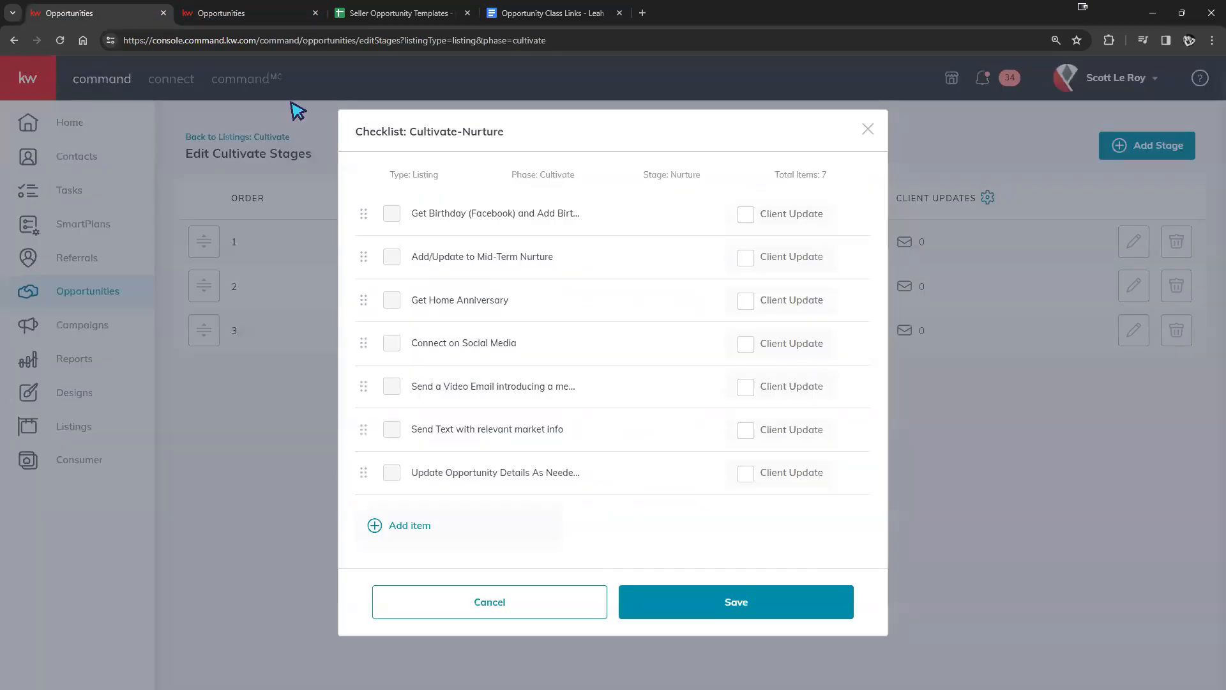
{"action": "left_click", "coordinate": [870, 131]}
{"action": "left_click", "coordinate": [90, 290]}
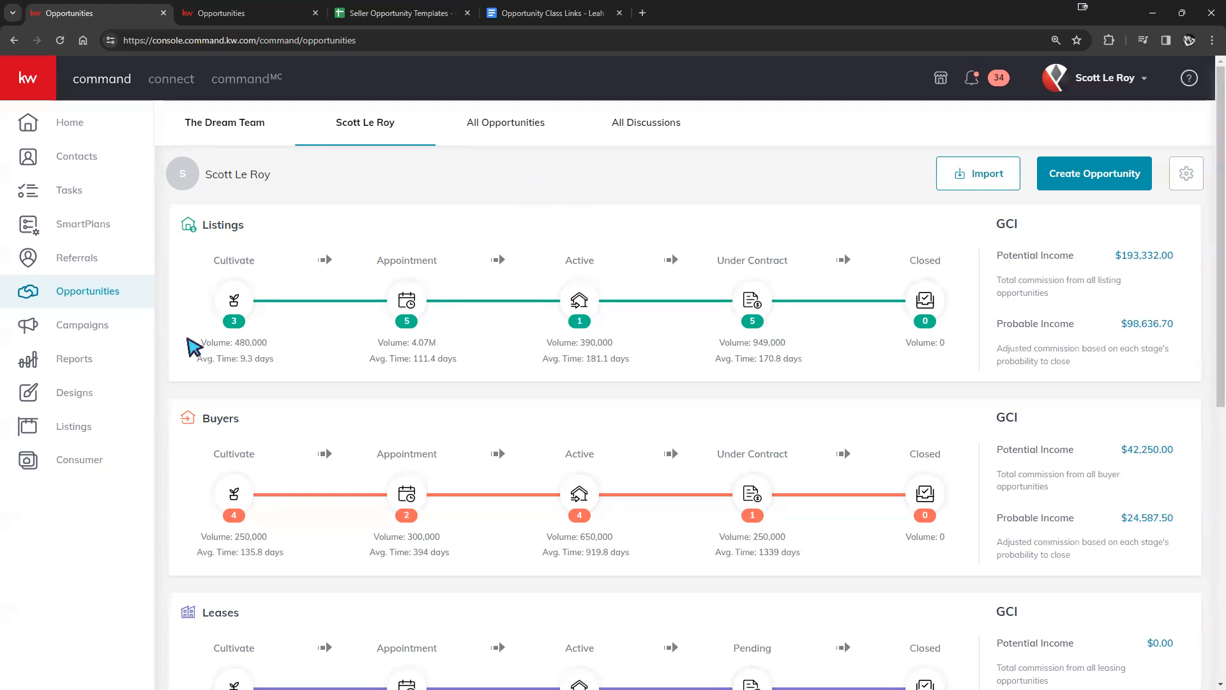
{"action": "left_click", "coordinate": [235, 300]}
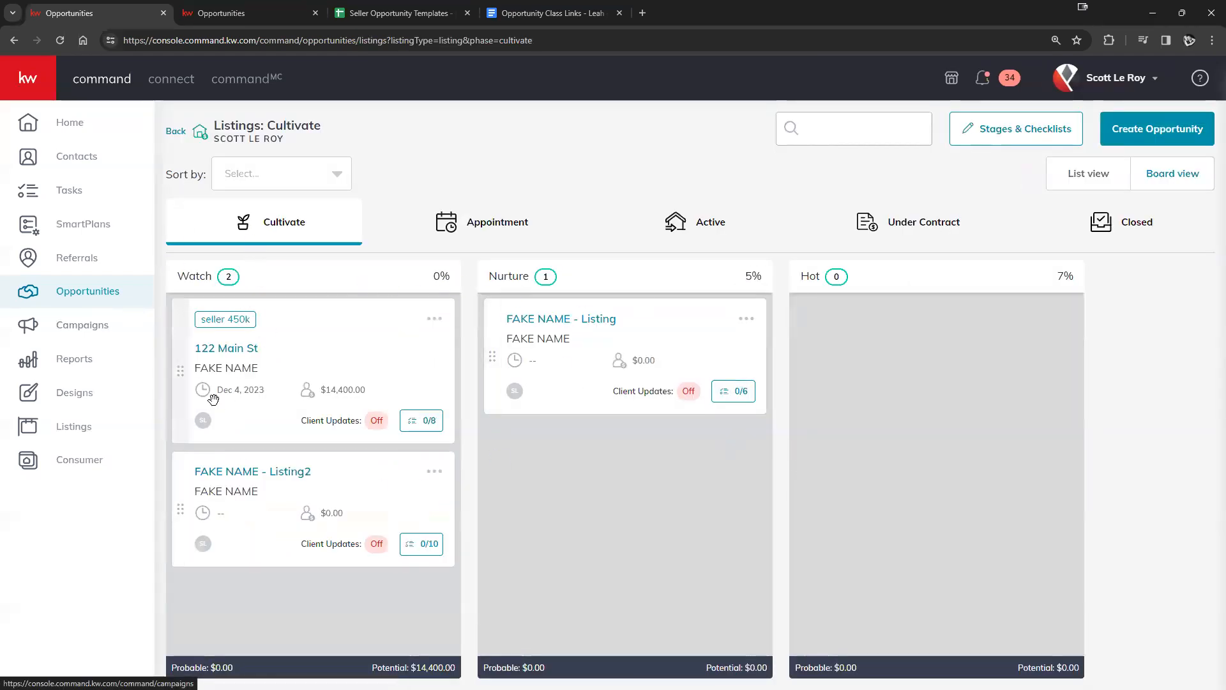
{"action": "left_click_drag", "start_coordinate": [543, 356], "coordinate": [315, 329]}
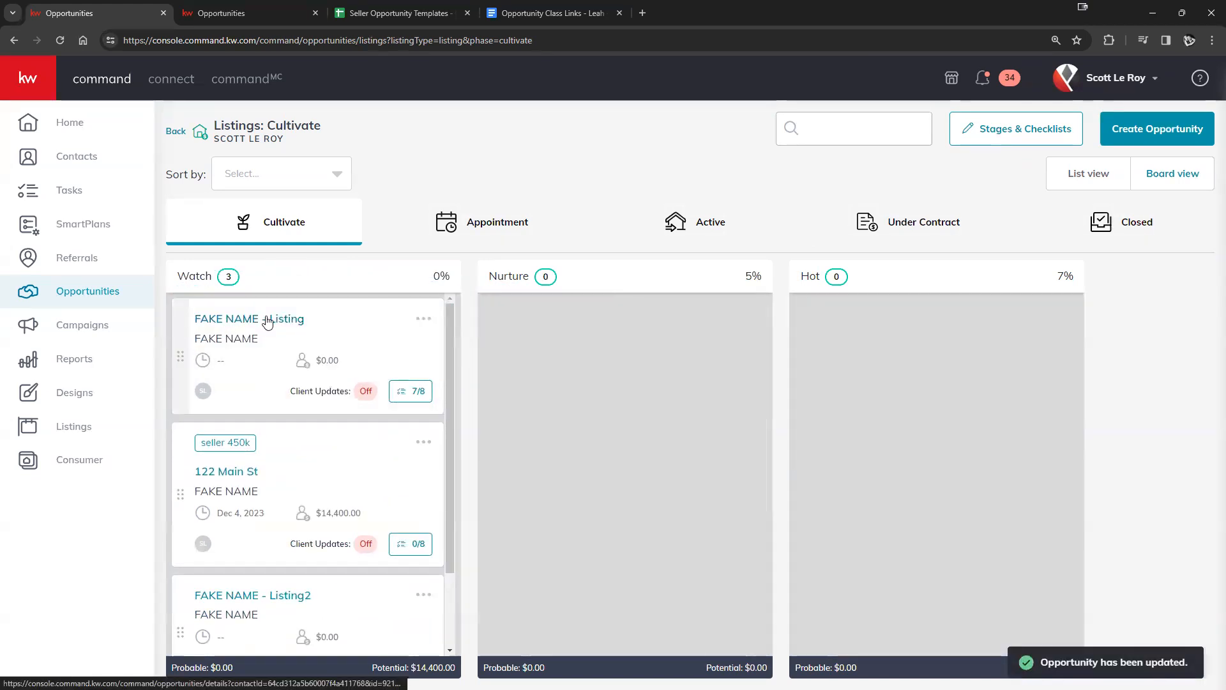
Open the "FAKE NAME - Listing" opportunity and review its recommended marketing designs for the Cultivate phase
{"action": "left_click", "coordinate": [267, 321]}
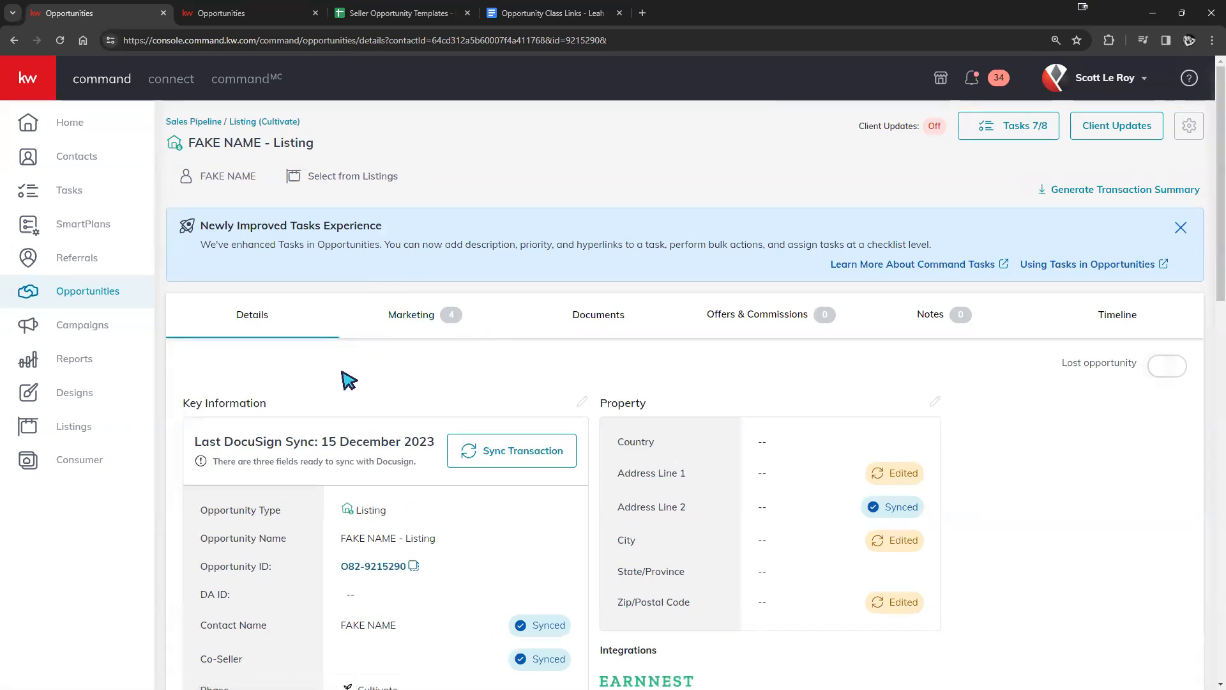
{"action": "left_click", "coordinate": [408, 330]}
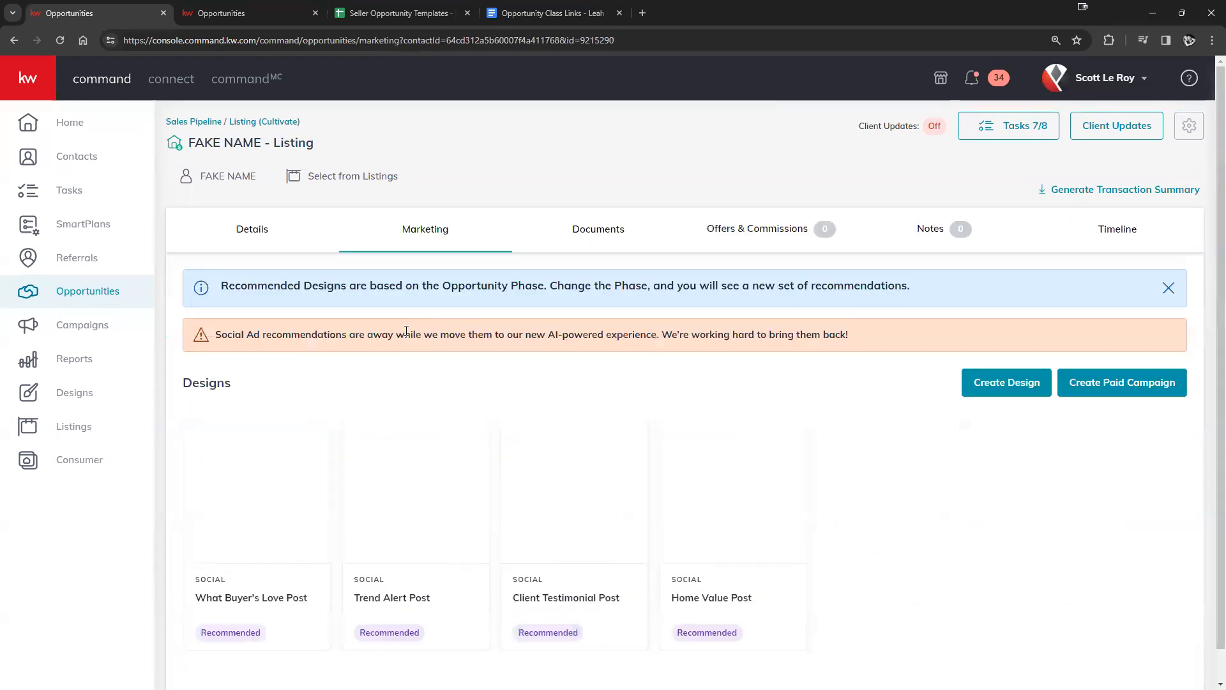
{"action": "left_click_drag", "start_coordinate": [300, 121], "coordinate": [228, 120]}
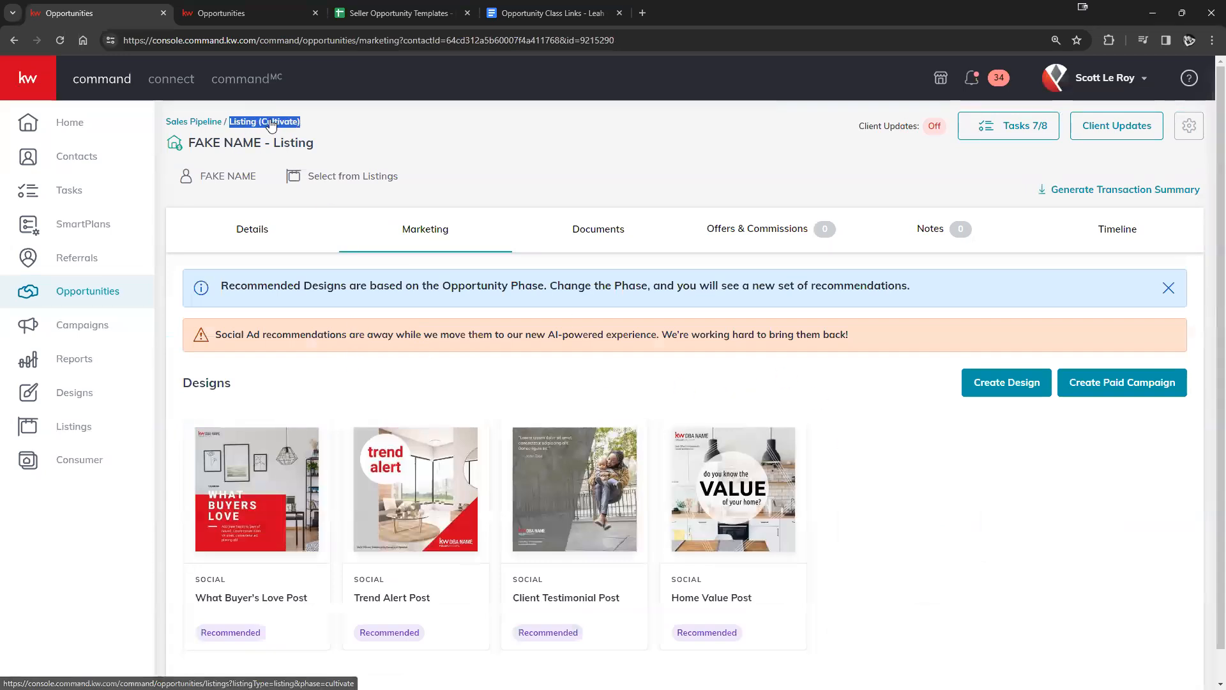
{"action": "scroll", "coordinate": [1010, 593], "scroll_direction": "down", "scroll_amount": 1}
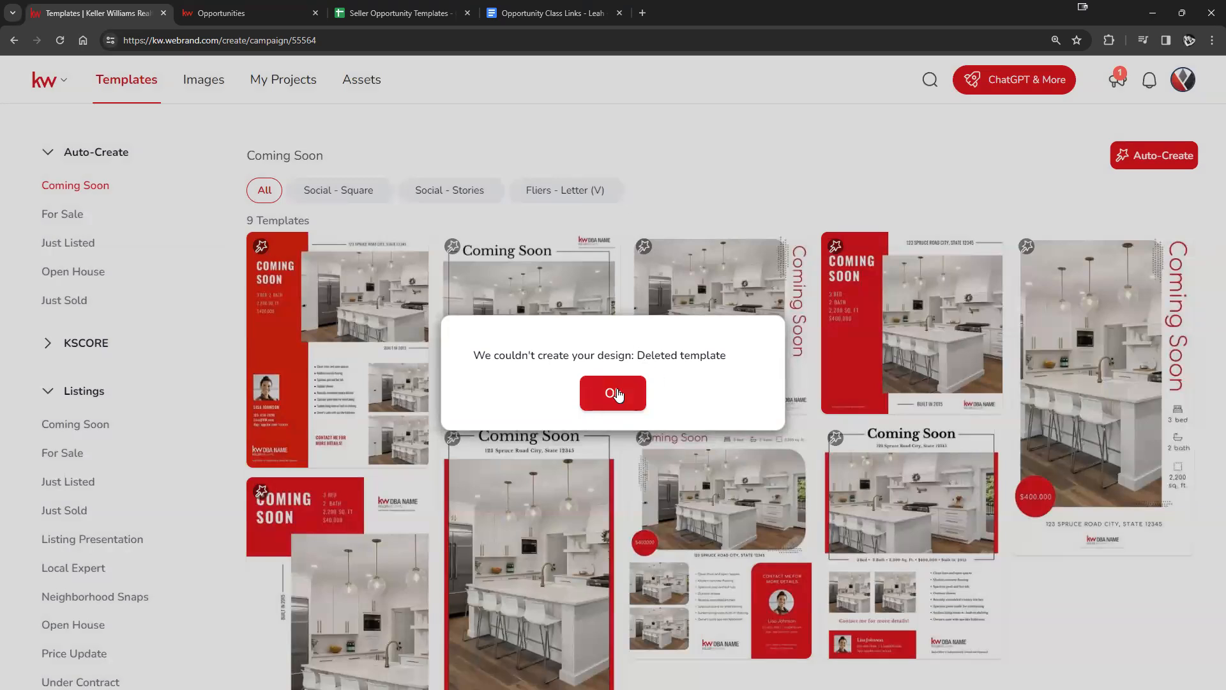
Dismiss the deleted-template message and try to go back from the Coming Soon design templates
{"action": "left_click", "coordinate": [615, 393]}
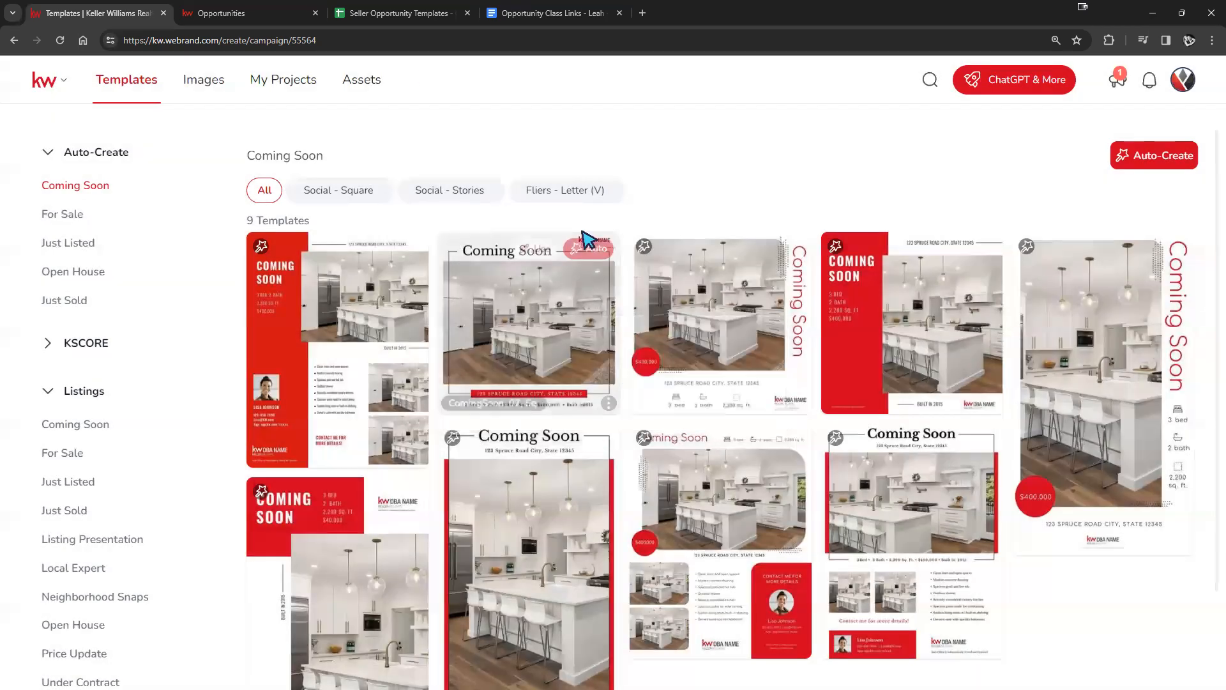
{"action": "left_click", "coordinate": [14, 40]}
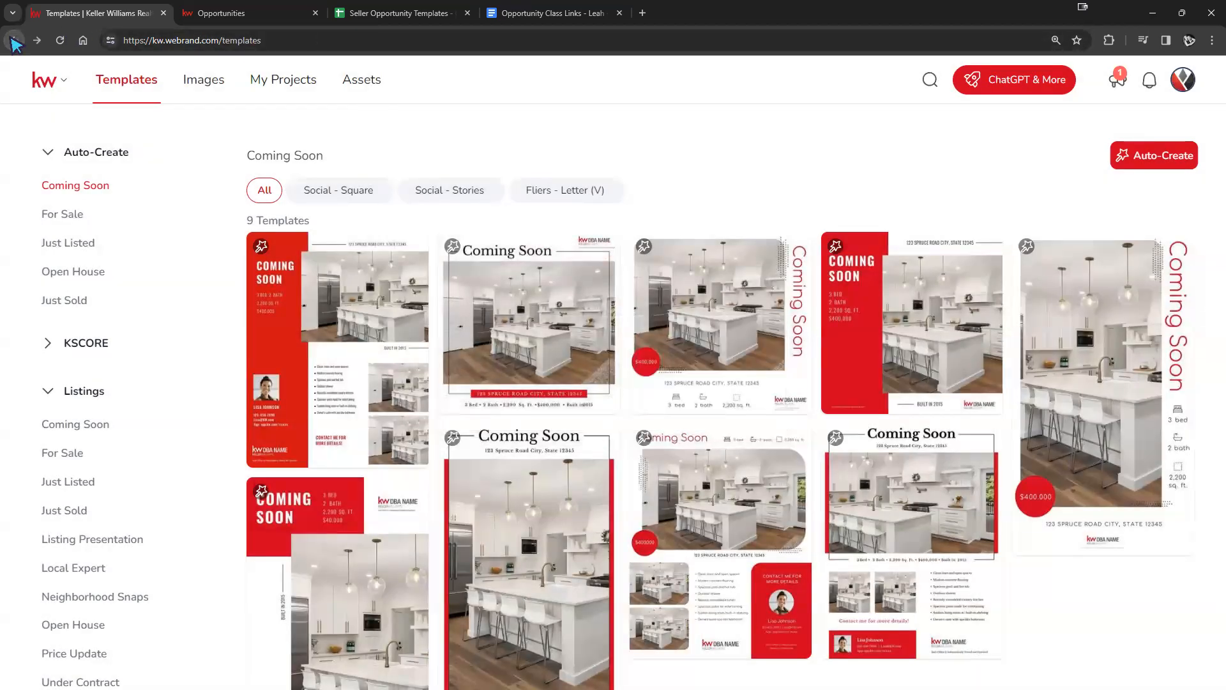
{"action": "left_click", "coordinate": [14, 40]}
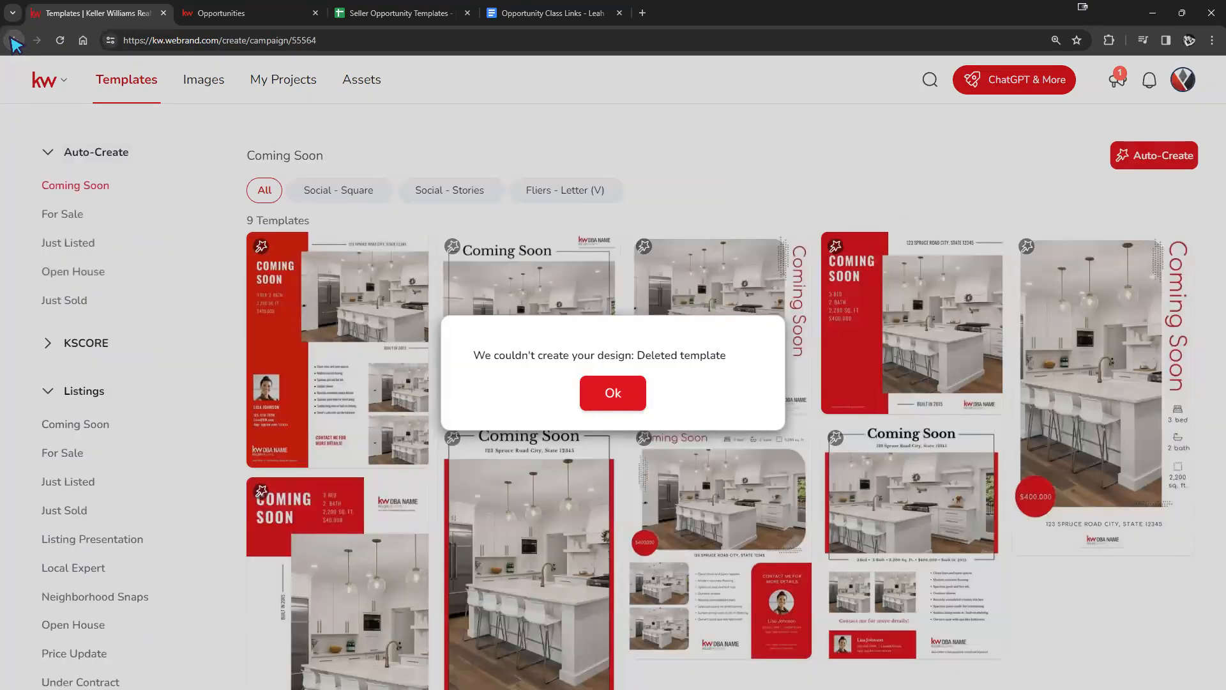
{"action": "left_click", "coordinate": [14, 40]}
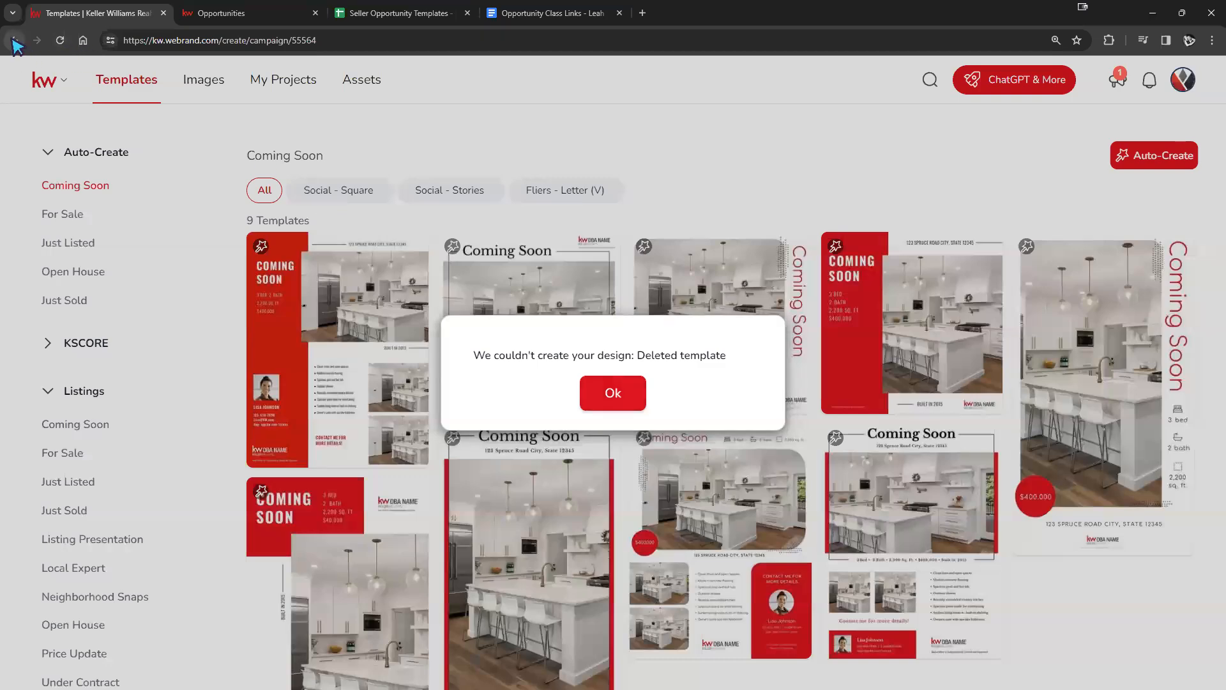
{"action": "left_click", "coordinate": [14, 40]}
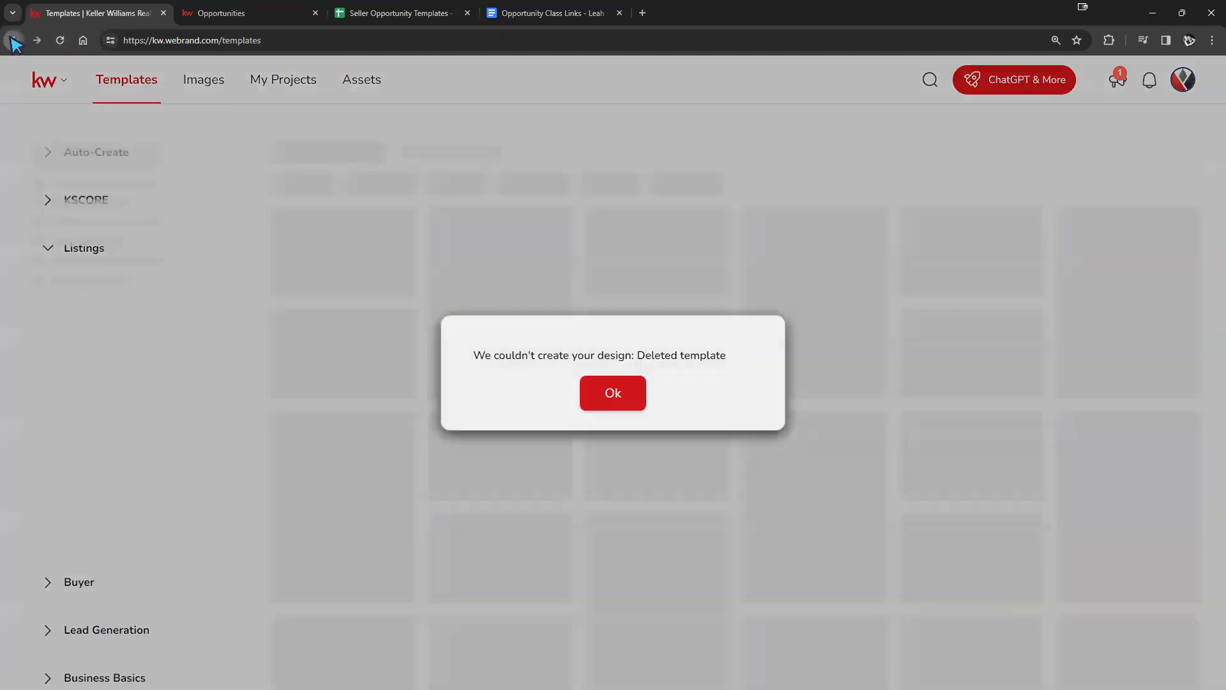
Return to the Opportunities overview in the other browser tab and close the design templates tab
{"action": "left_click", "coordinate": [243, 14]}
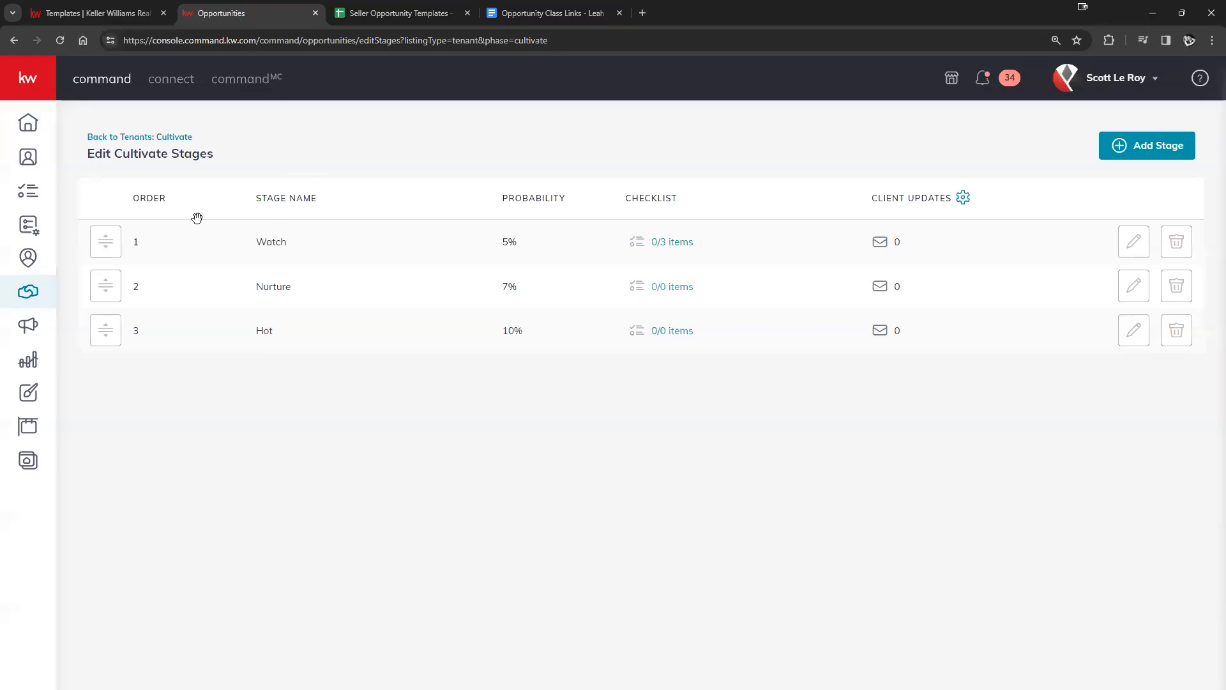
{"action": "left_click", "coordinate": [28, 291]}
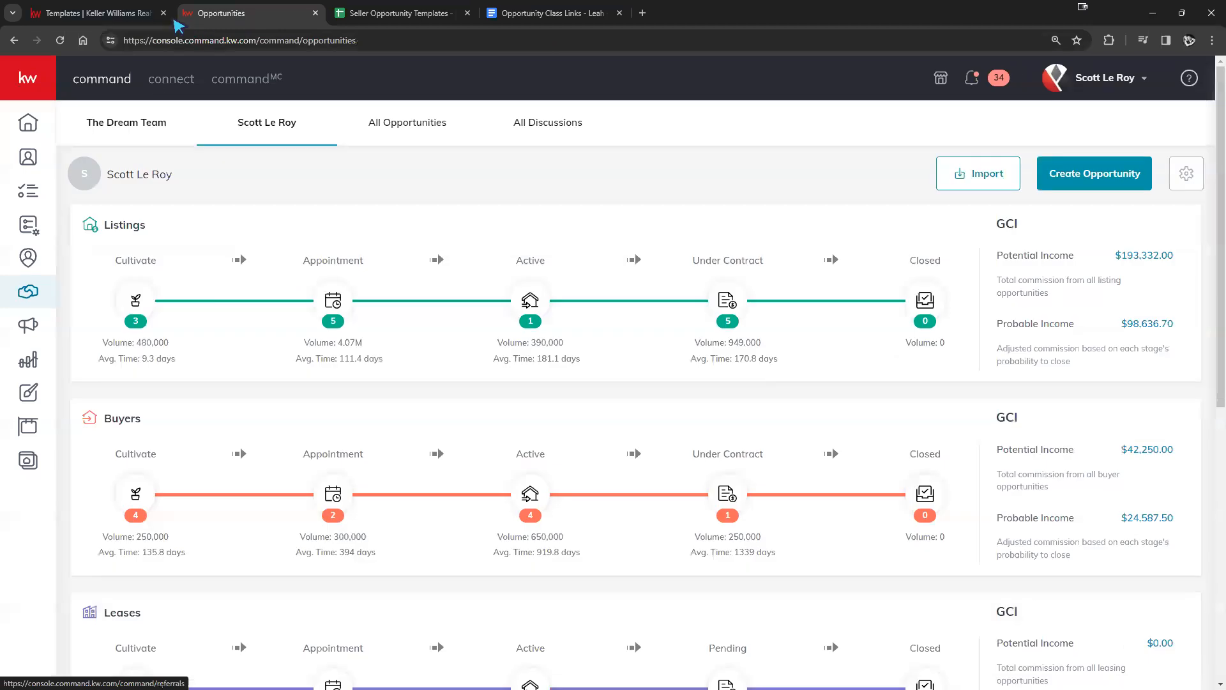
{"action": "left_click", "coordinate": [164, 14]}
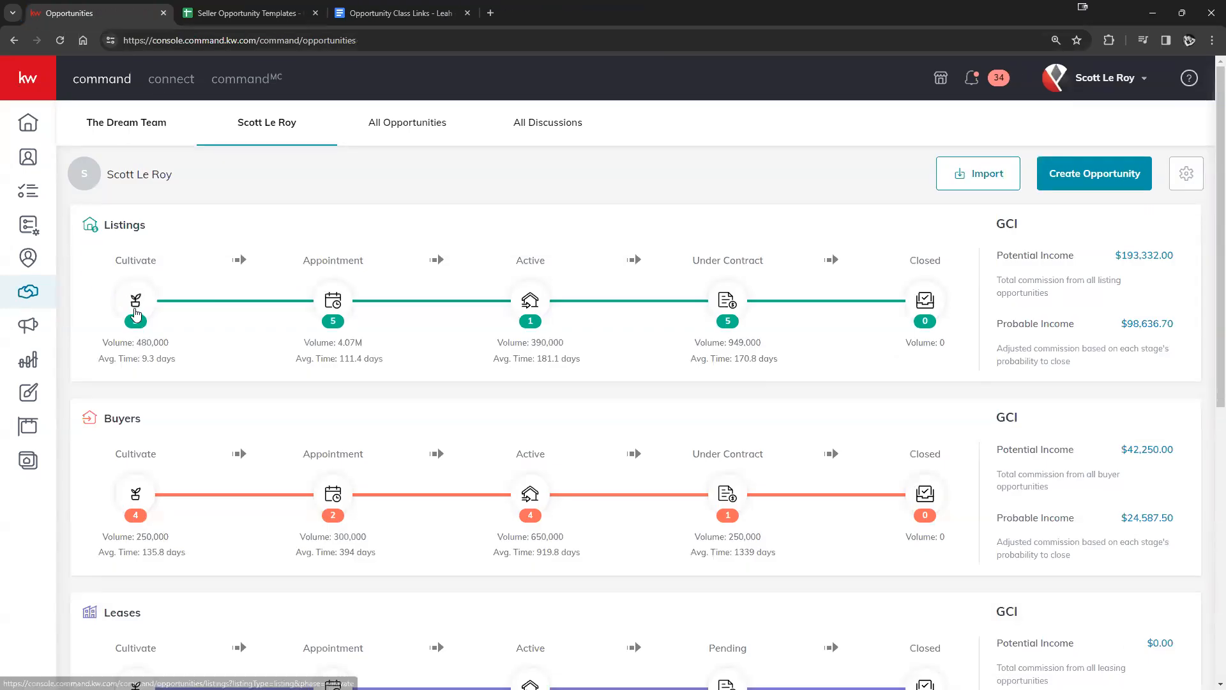
From the listings Cultivate board, open the "seller 450k" opportunity and open its recommended Home Value Post design for editing
{"action": "left_click", "coordinate": [136, 304]}
{"action": "left_click", "coordinate": [128, 348]}
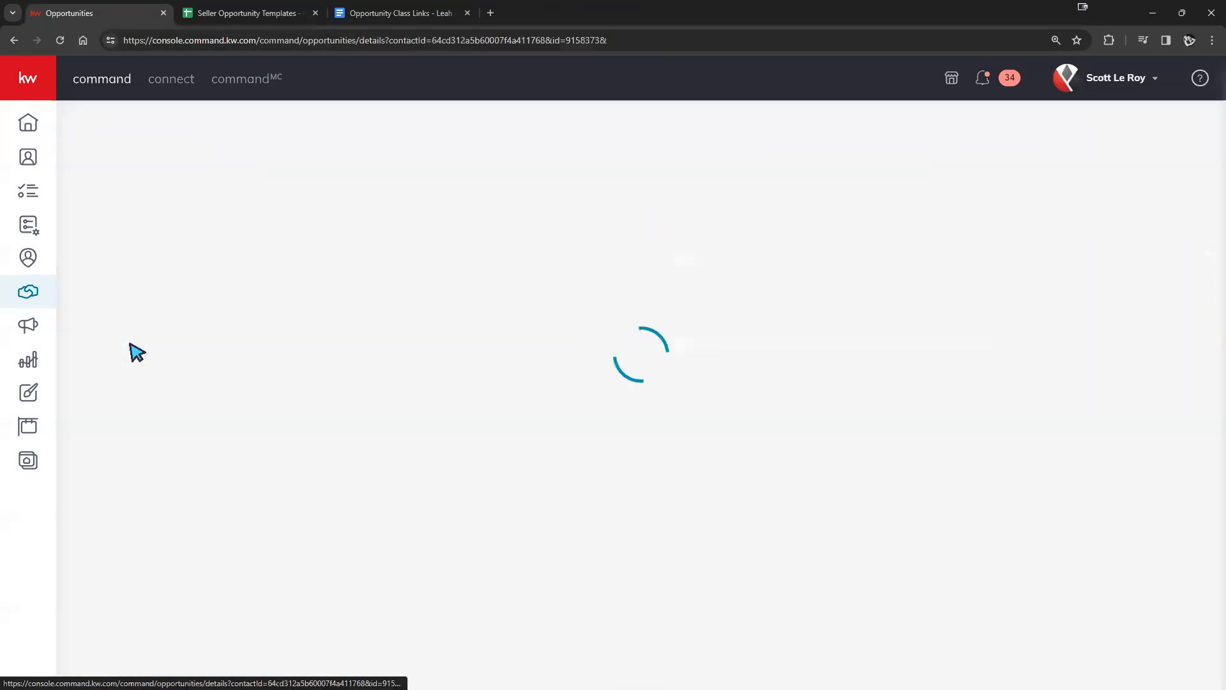
{"action": "left_click", "coordinate": [339, 313]}
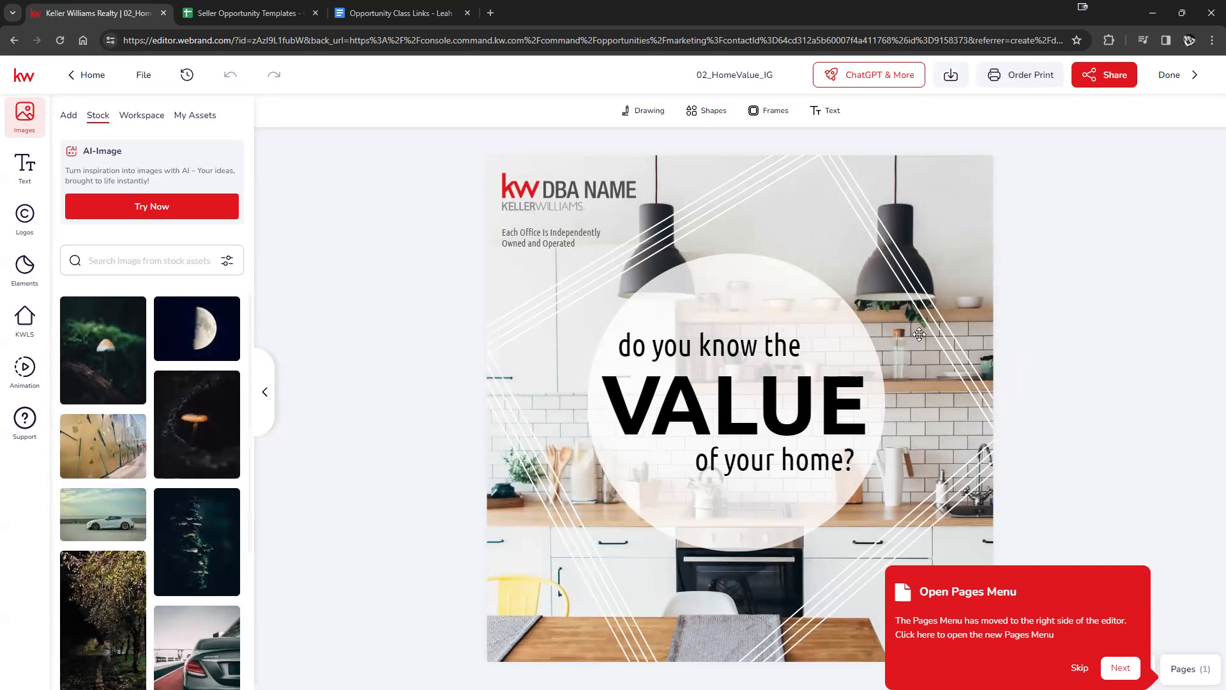
Dismiss the Pages Menu tip and replace the Home Value design's kitchen background with the stock half-moon image
{"action": "left_click", "coordinate": [1120, 667]}
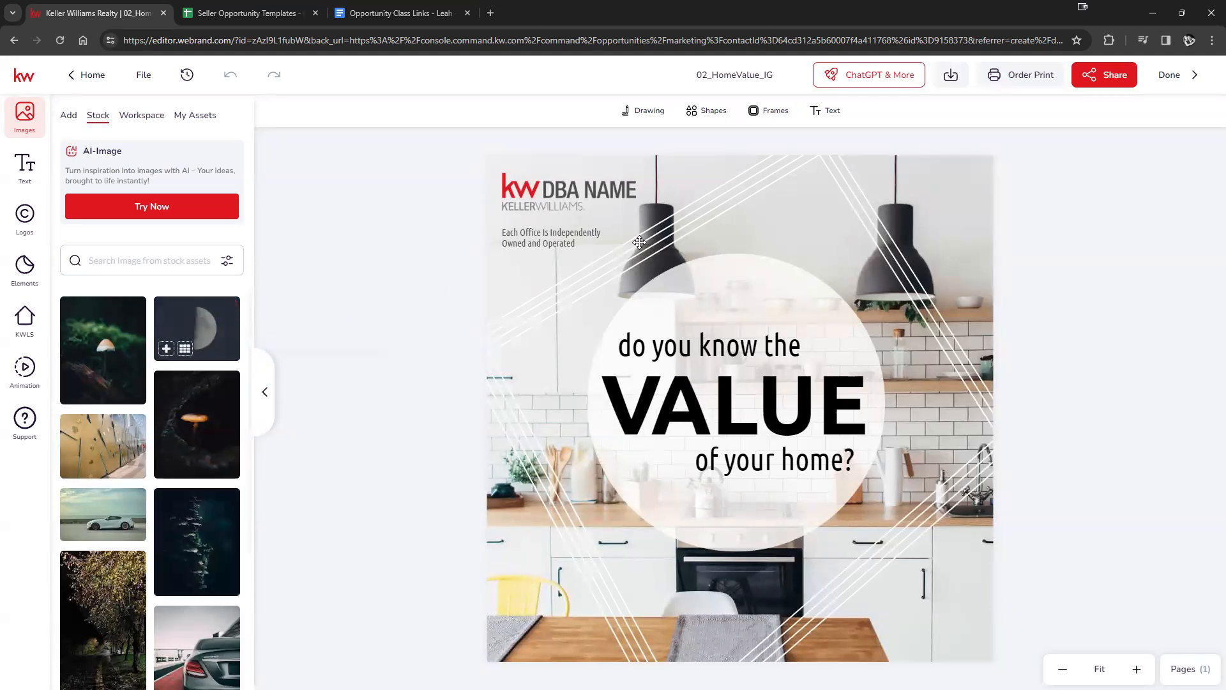
{"action": "left_click_drag", "start_coordinate": [200, 341], "coordinate": [892, 229]}
{"action": "mouse_move", "coordinate": [189, 380]}
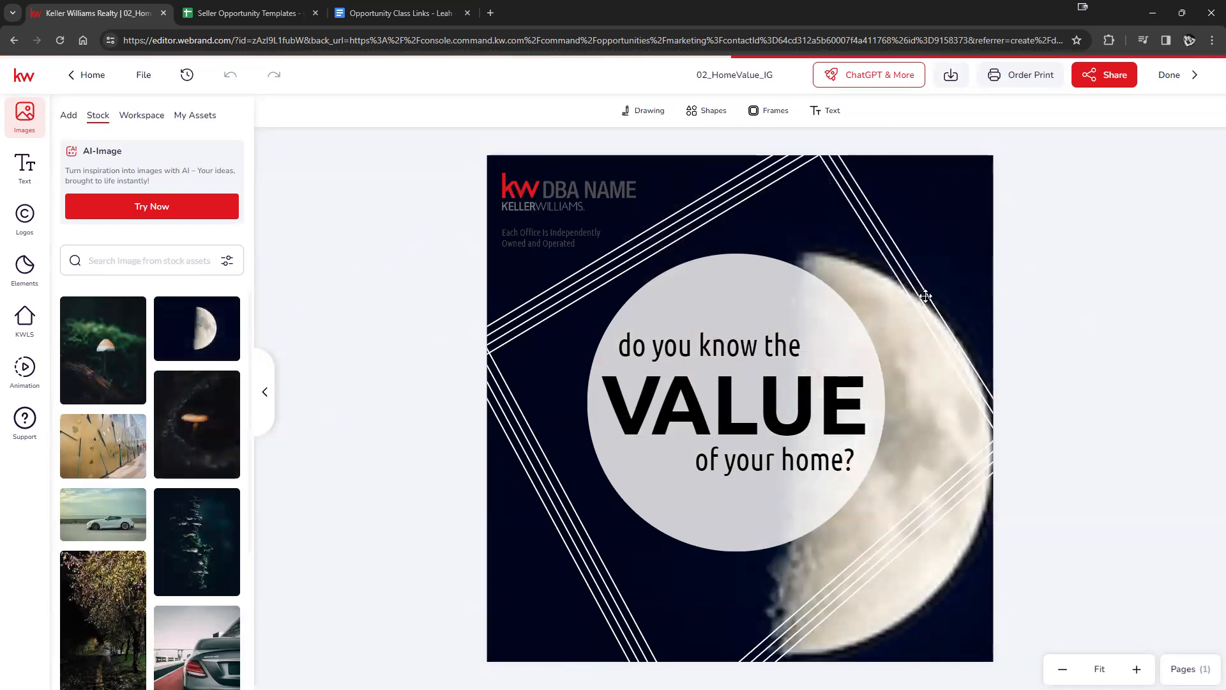
Recolor the word "VALUE" to the purple template color and save the Home Value design
{"action": "left_click", "coordinate": [750, 409]}
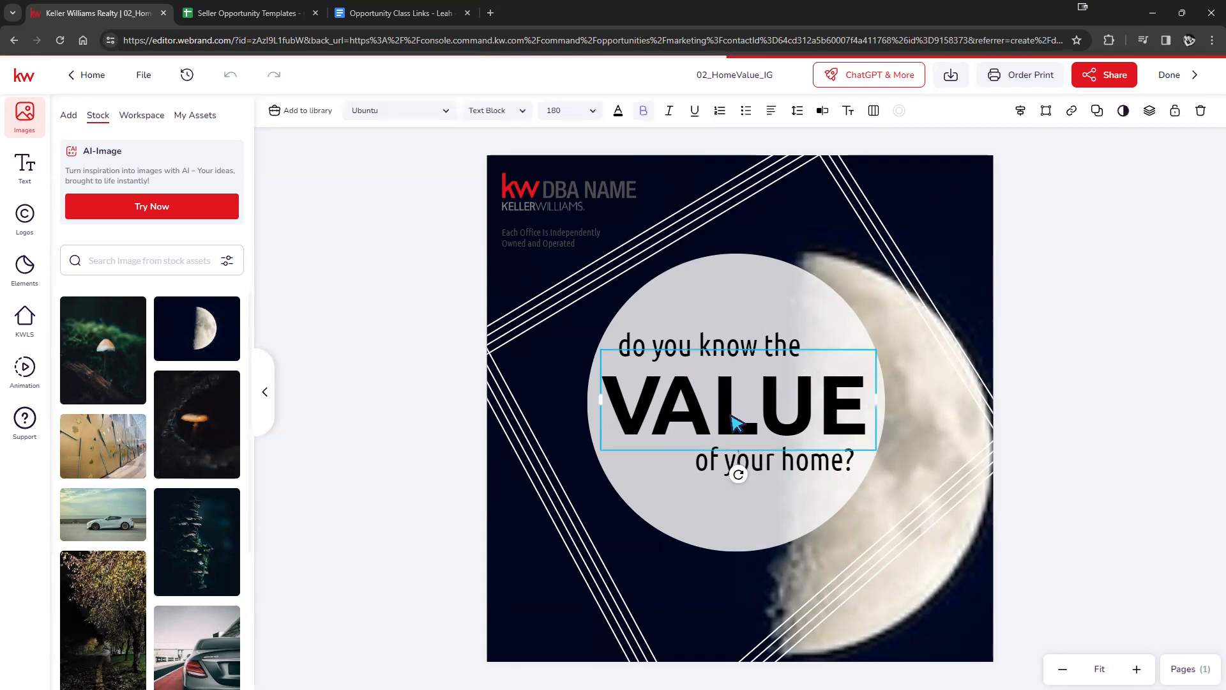
{"action": "left_click", "coordinate": [619, 113]}
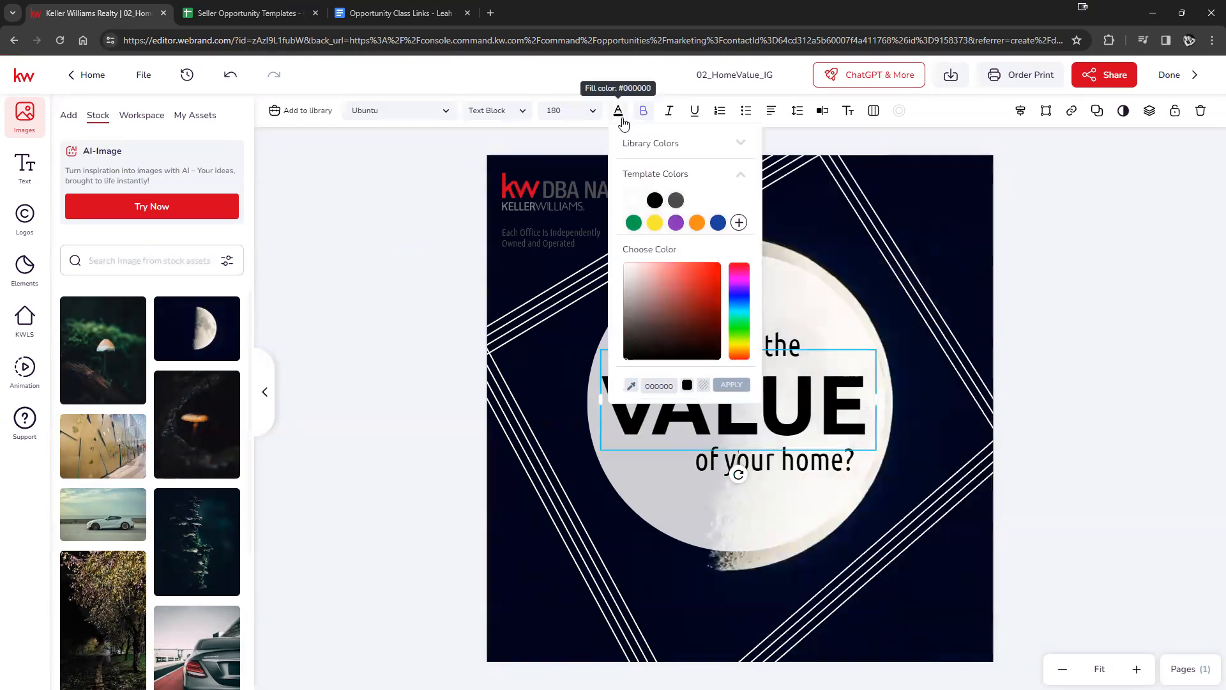
{"action": "left_click", "coordinate": [675, 222]}
{"action": "left_click", "coordinate": [1084, 301]}
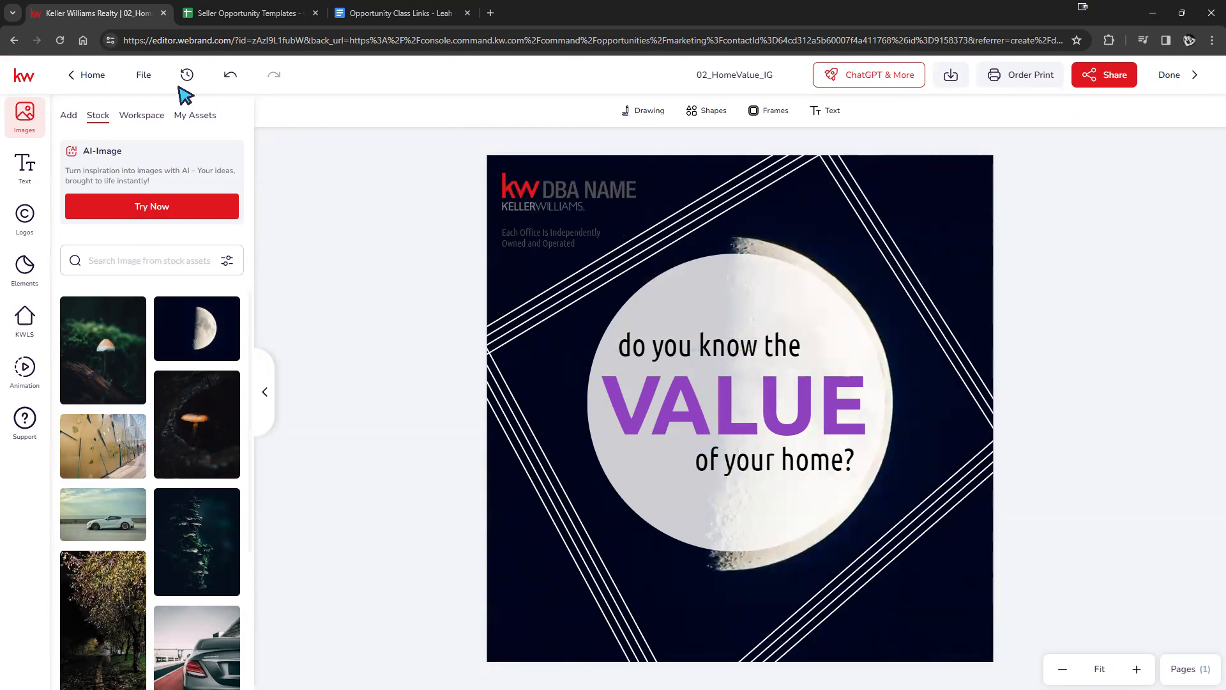
{"action": "left_click", "coordinate": [145, 77]}
{"action": "left_click", "coordinate": [146, 113]}
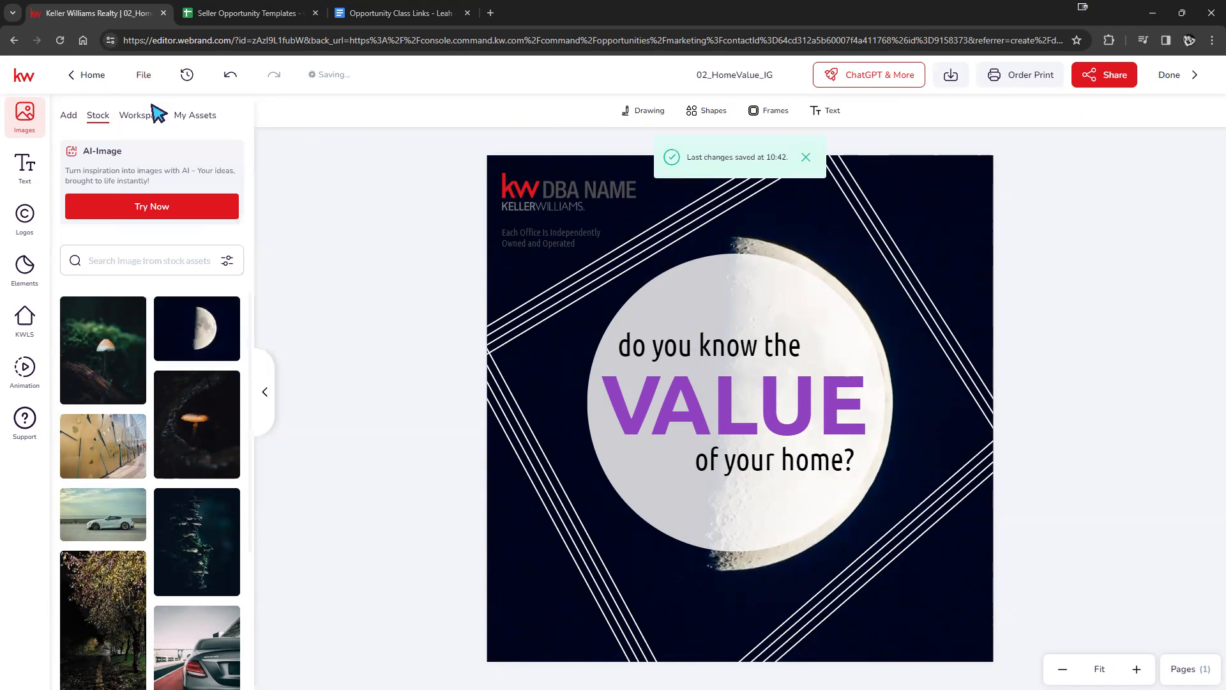
Check the design's download options, dismiss the save notification, and save the Home Value design again
{"action": "left_click", "coordinate": [139, 76]}
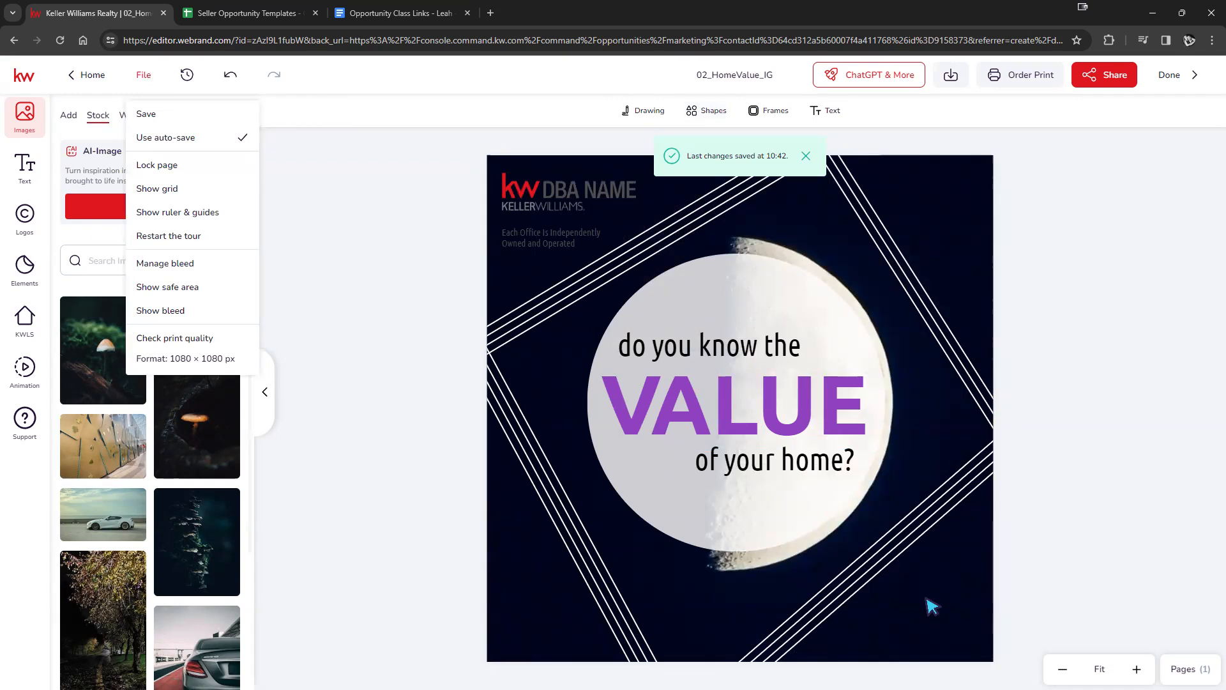
{"action": "left_click", "coordinate": [956, 80]}
{"action": "left_click", "coordinate": [957, 81]}
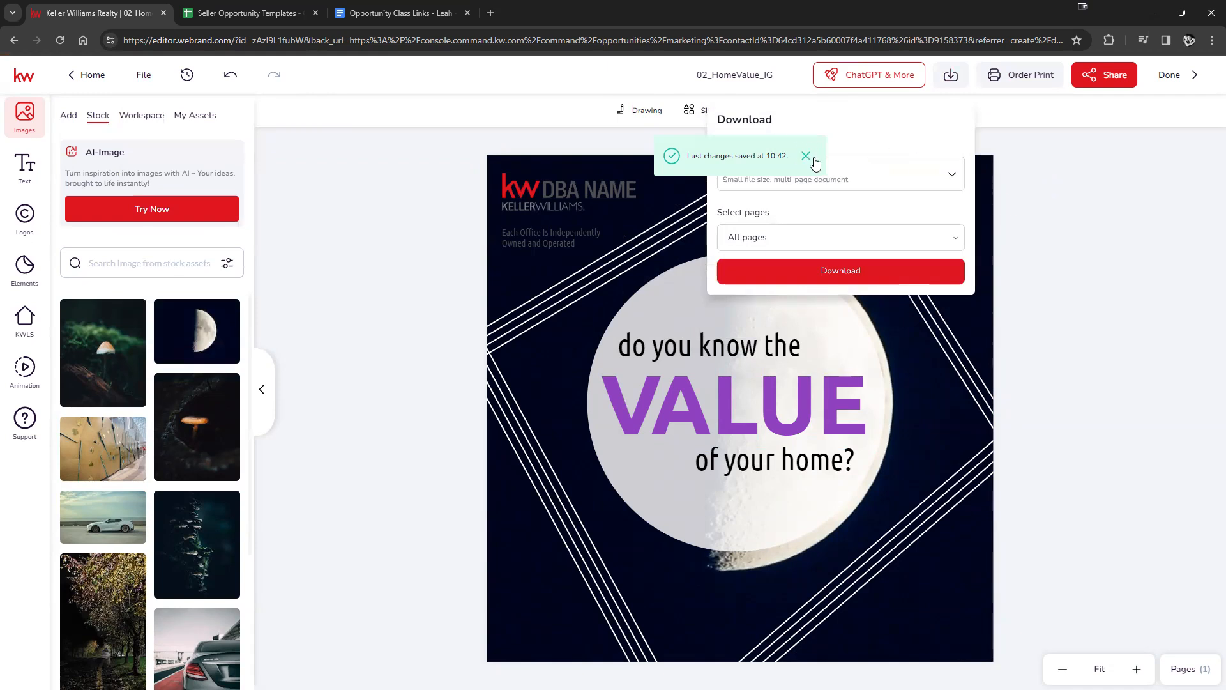
{"action": "left_click", "coordinate": [807, 157]}
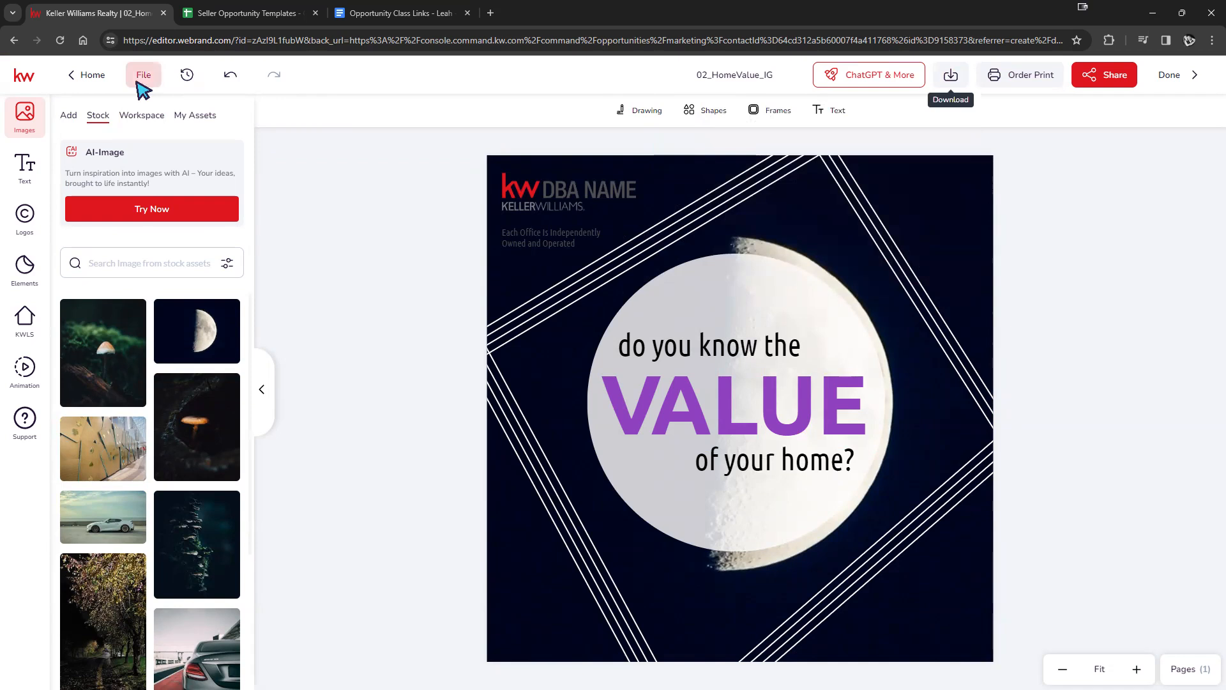
{"action": "left_click", "coordinate": [137, 81]}
{"action": "left_click", "coordinate": [138, 112]}
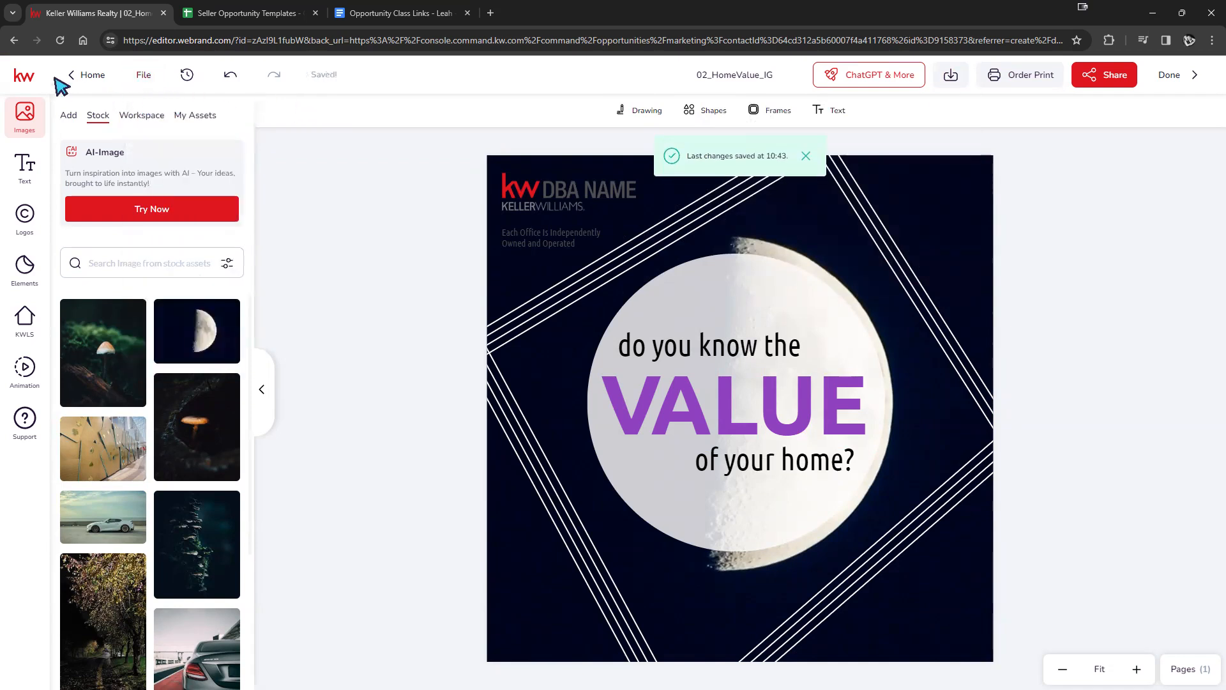
View the saved designs and workspace choices in My Projects, and return to the opportunity's marketing designs
{"action": "left_click", "coordinate": [90, 75]}
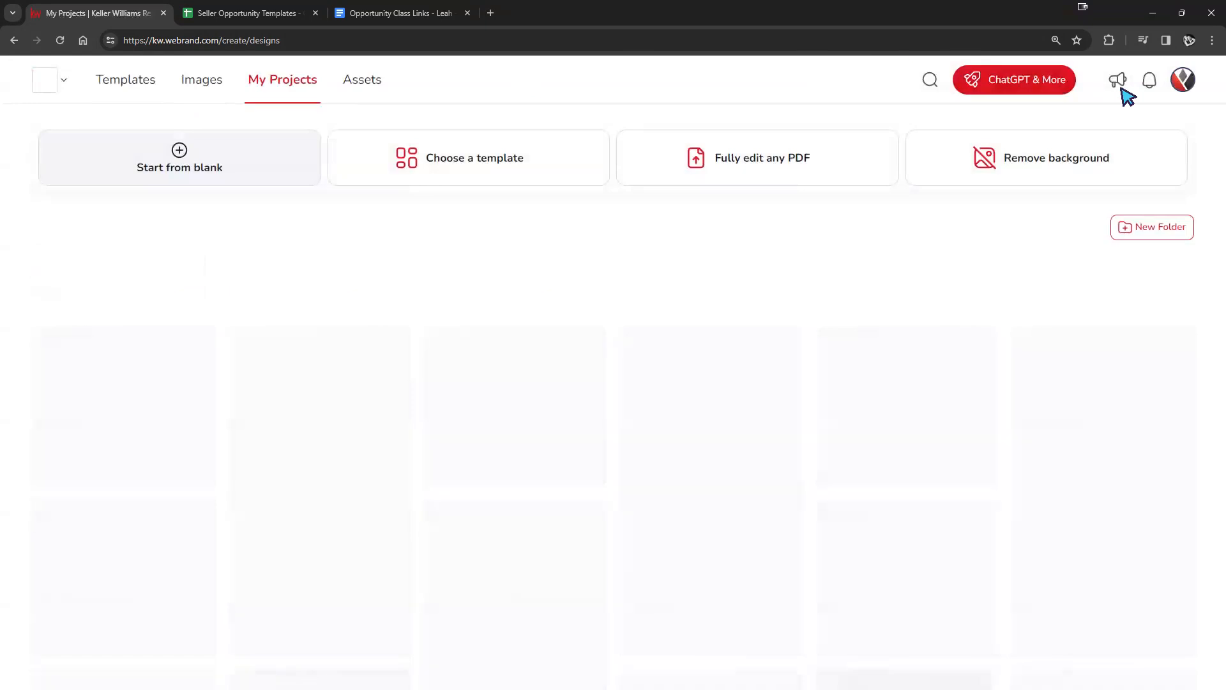
{"action": "left_click", "coordinate": [43, 81]}
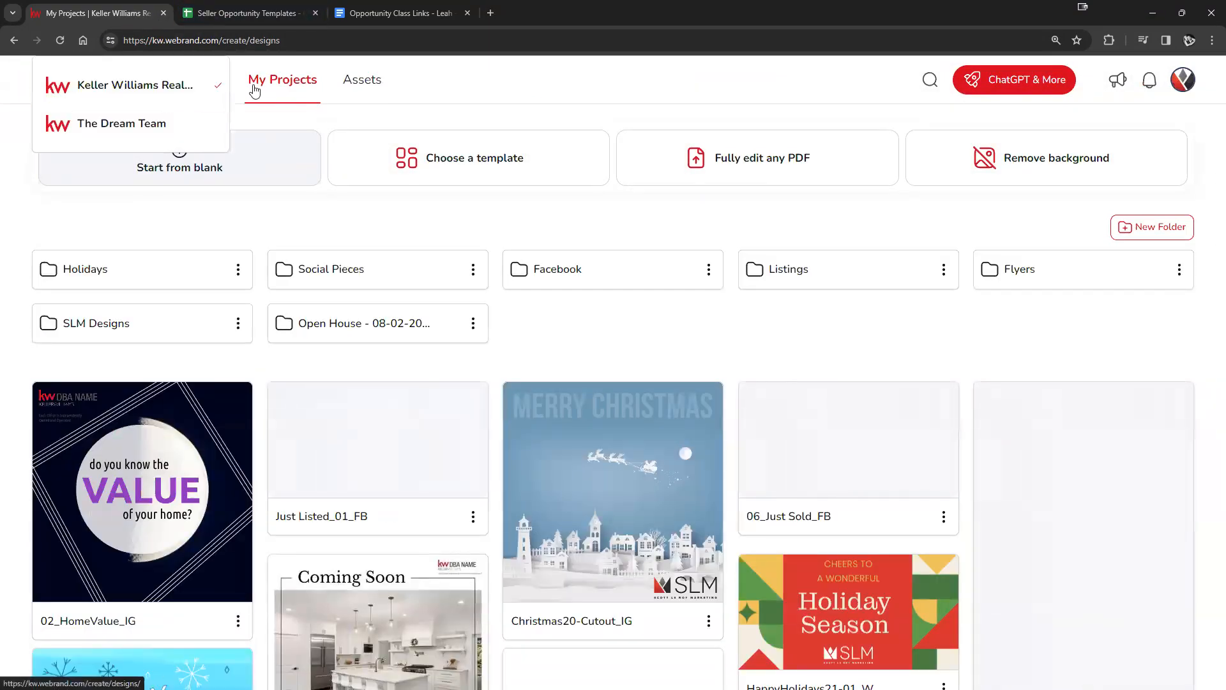
{"action": "left_click", "coordinate": [16, 40]}
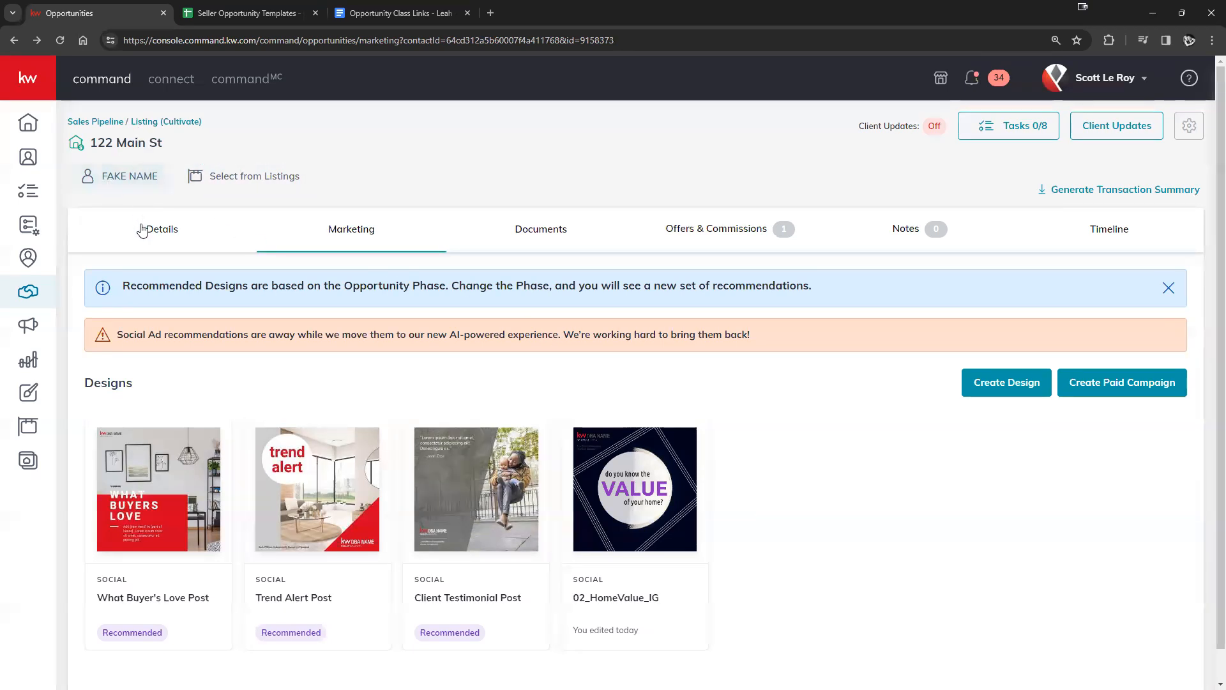
Move the "seller 450k" opportunity from Watch to Nurture on the Cultivate board and view its marketing designs
{"action": "left_click", "coordinate": [157, 121]}
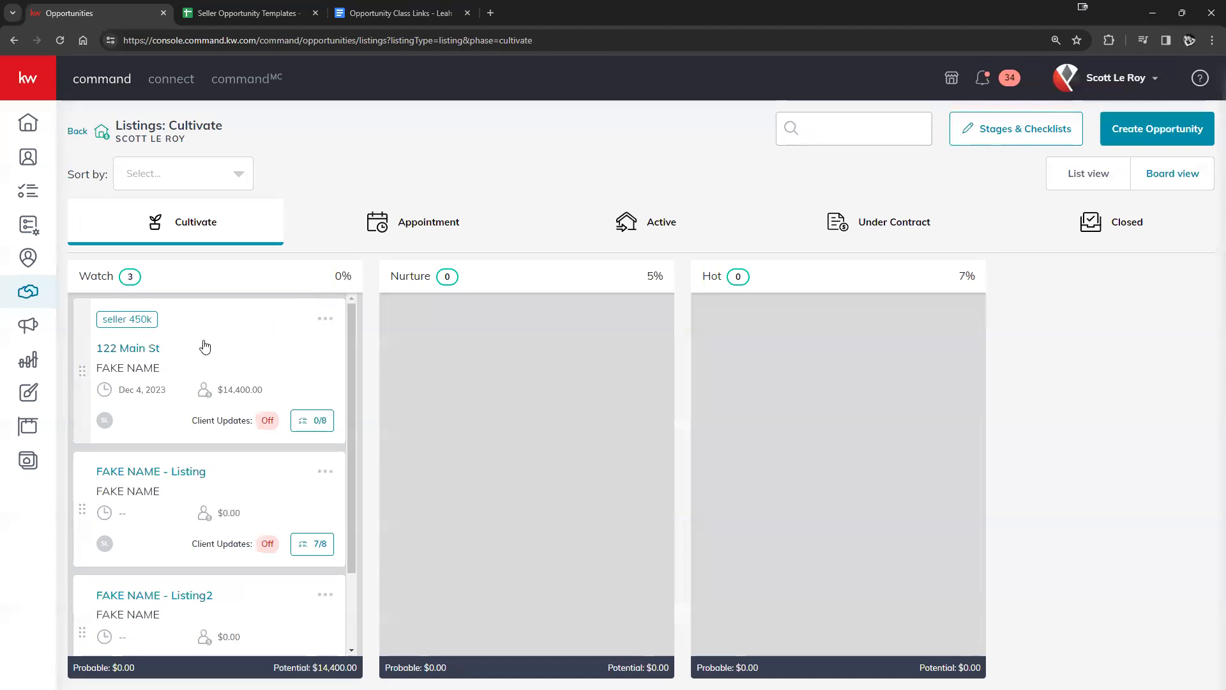
{"action": "left_click_drag", "start_coordinate": [210, 349], "coordinate": [508, 333]}
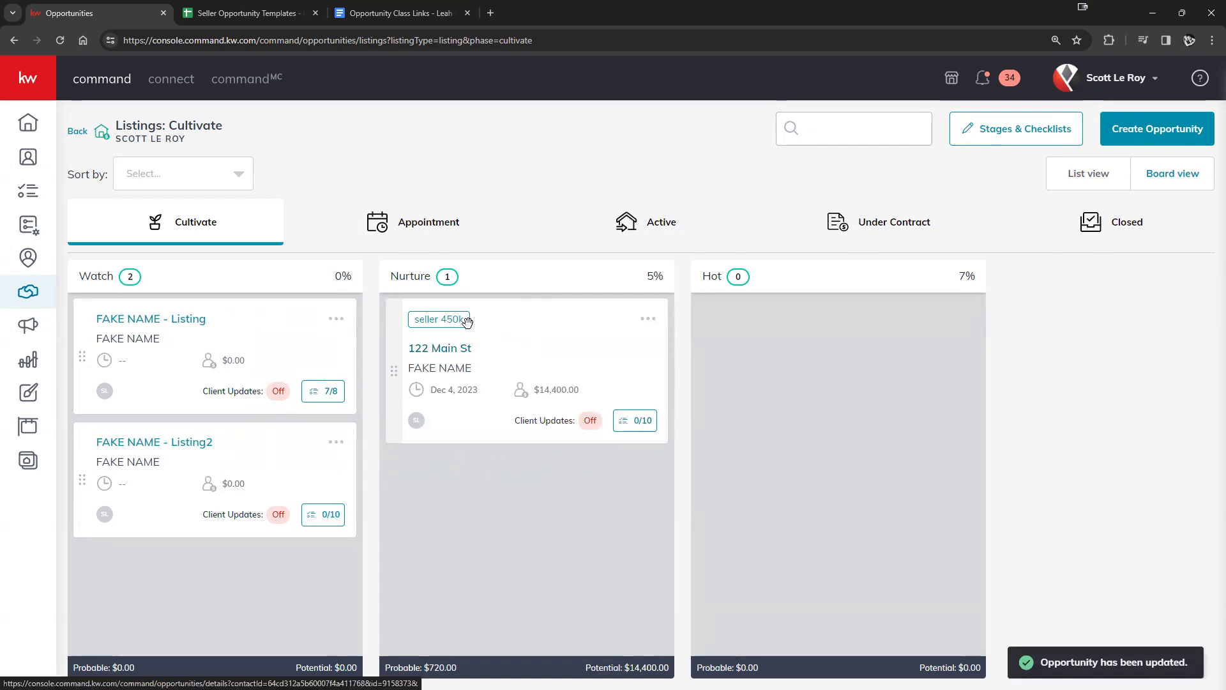
{"action": "left_click", "coordinate": [440, 350]}
{"action": "left_click", "coordinate": [355, 323]}
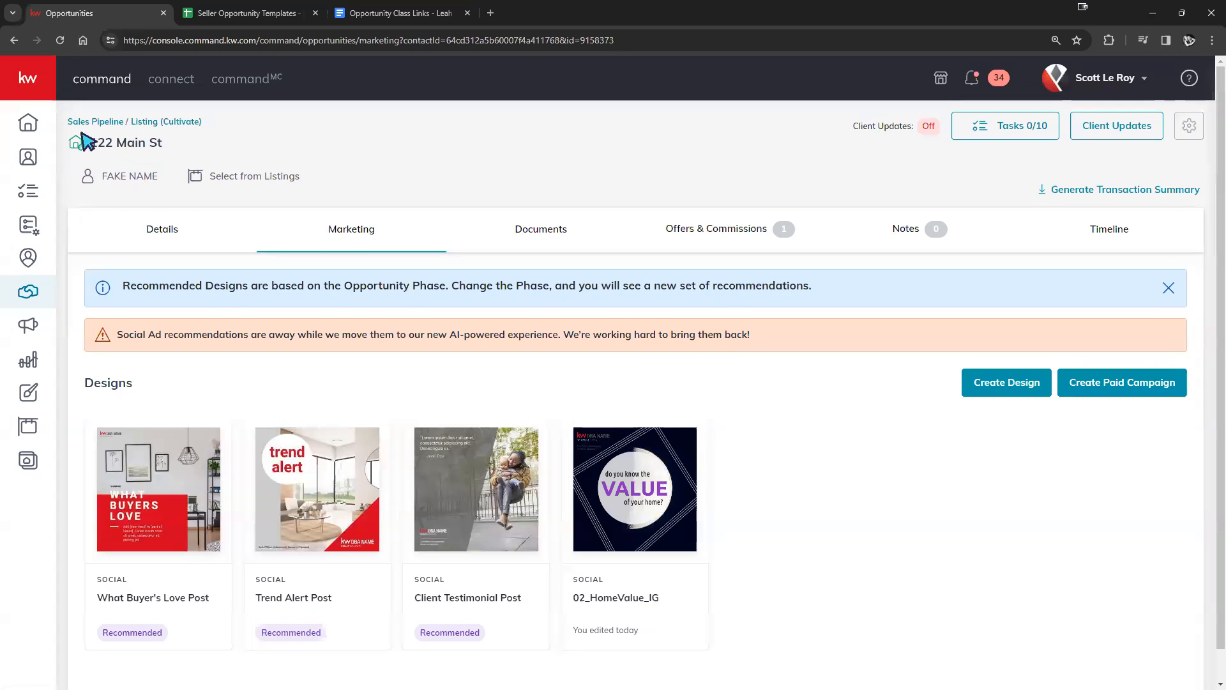
Move the "seller 450k" opportunity from Nurture into the Appointment phase and open the Appointment board
{"action": "left_click", "coordinate": [142, 123]}
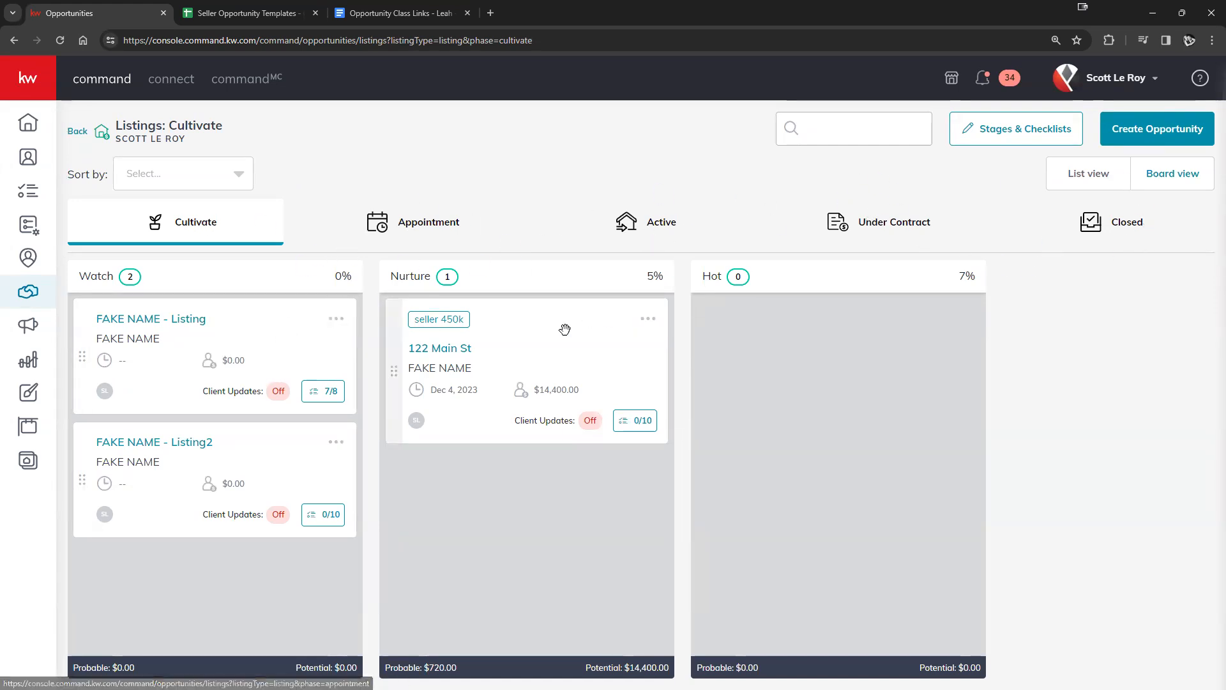
{"action": "left_click_drag", "start_coordinate": [539, 355], "coordinate": [387, 213]}
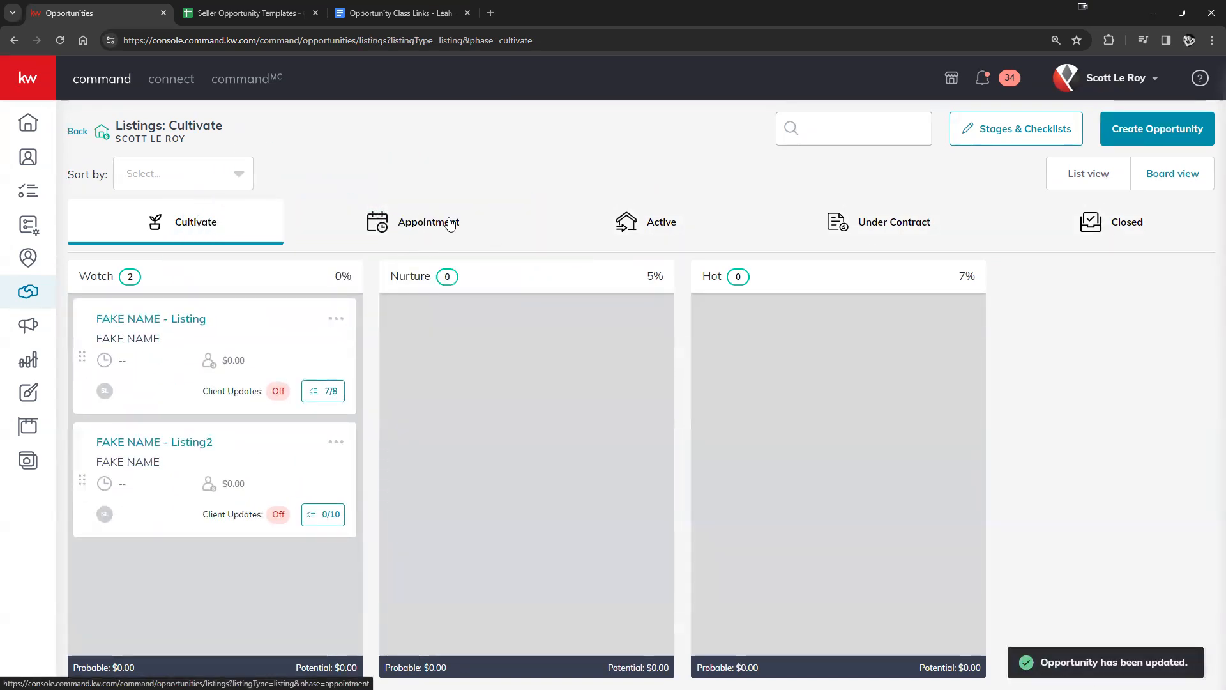
{"action": "left_click", "coordinate": [450, 222]}
Open the "seller 450k" opportunity from the Scheduled stage and open its recommended Listing Presentation design for editing
{"action": "scroll", "coordinate": [303, 387], "scroll_direction": "down", "scroll_amount": 4}
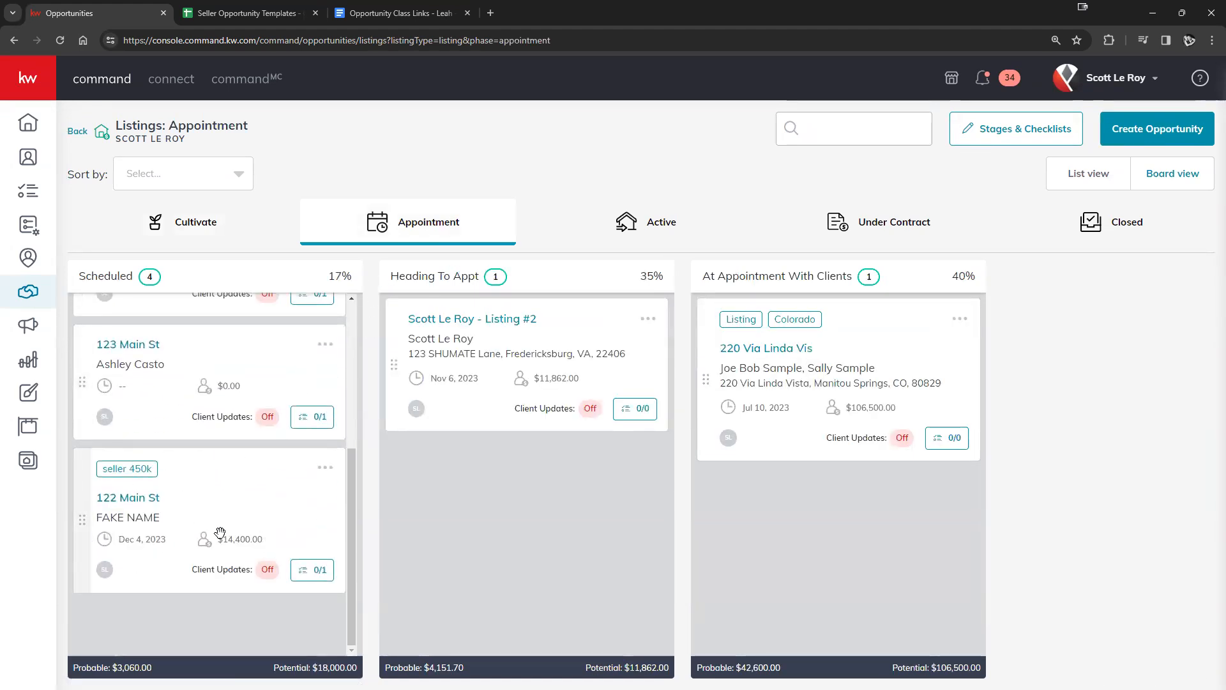
{"action": "left_click", "coordinate": [157, 501]}
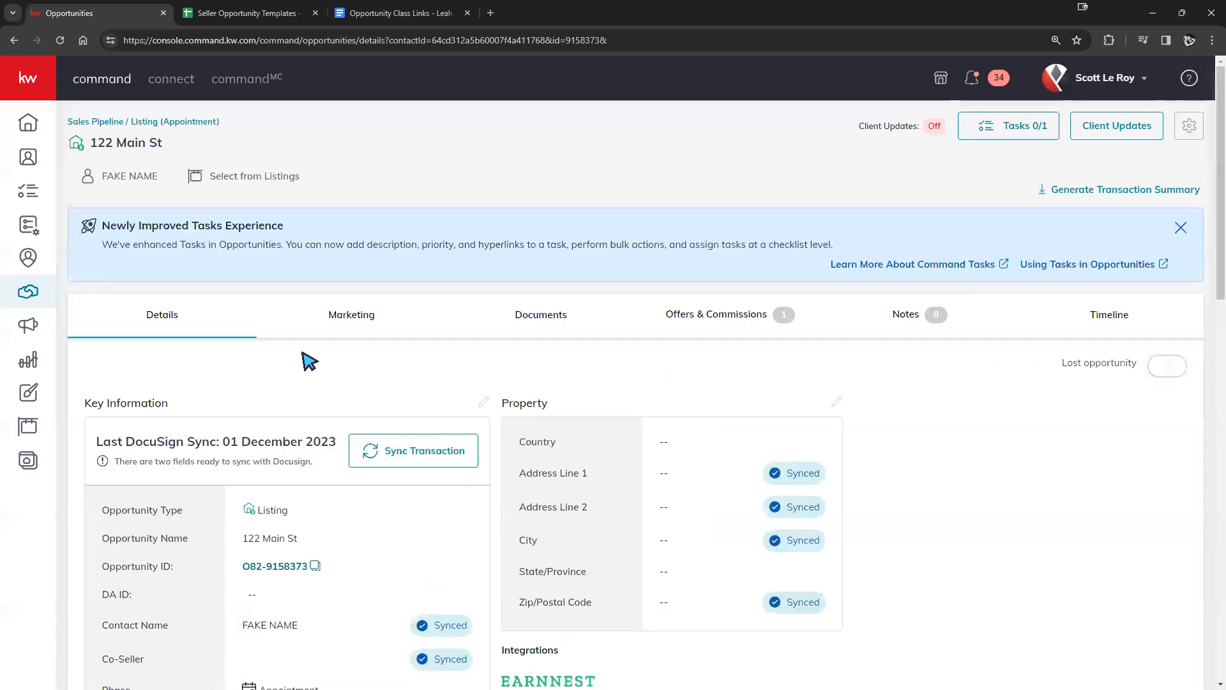
{"action": "left_click", "coordinate": [347, 314]}
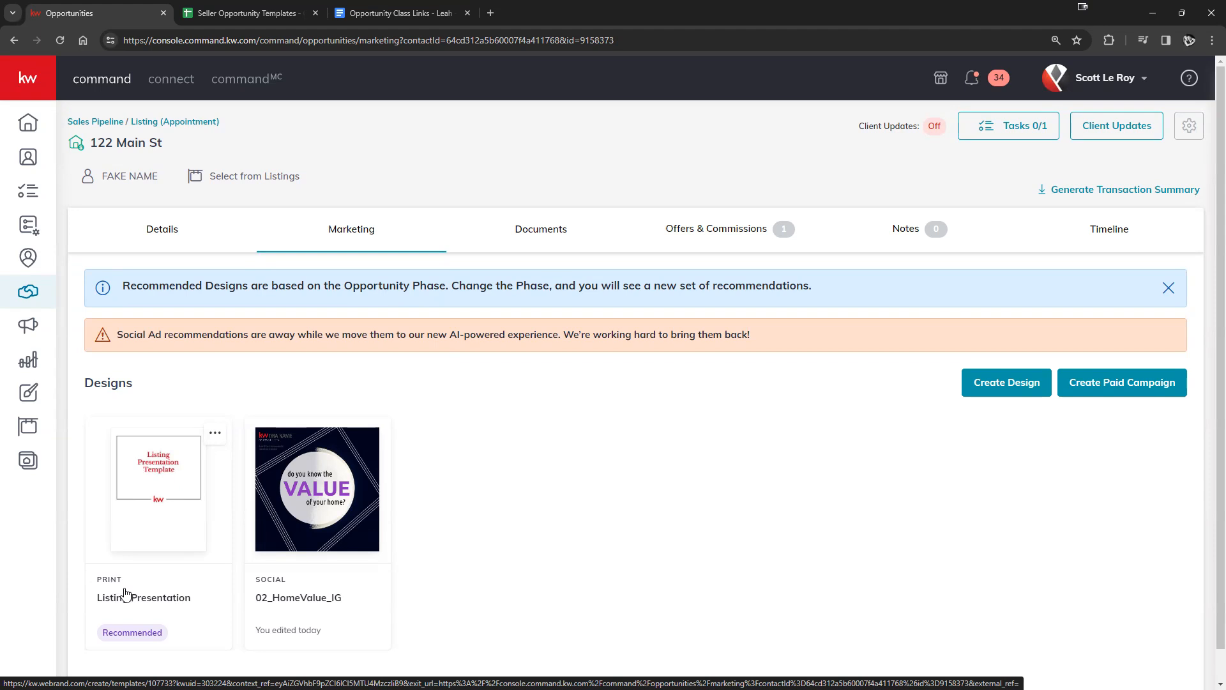
{"action": "left_click", "coordinate": [163, 491]}
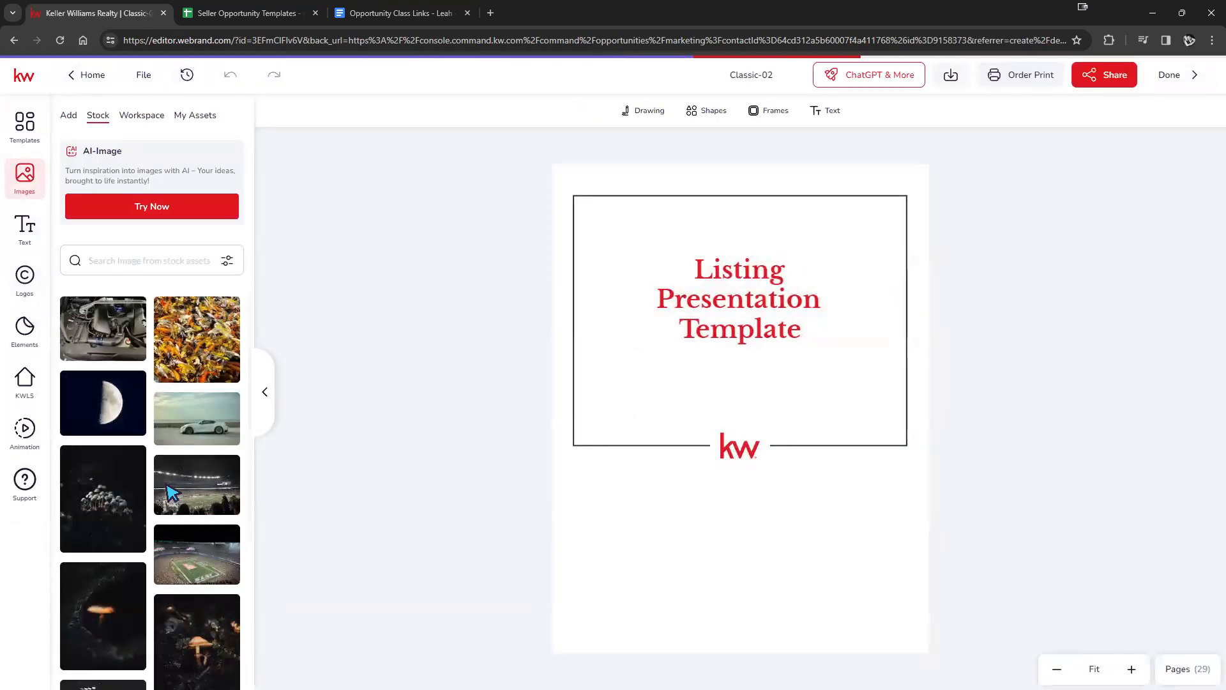
Show the Listing Presentation's page list and delete the "Listing Presentation Template" cover page
{"action": "mouse_move", "coordinate": [188, 481]}
{"action": "left_click", "coordinate": [1177, 664]}
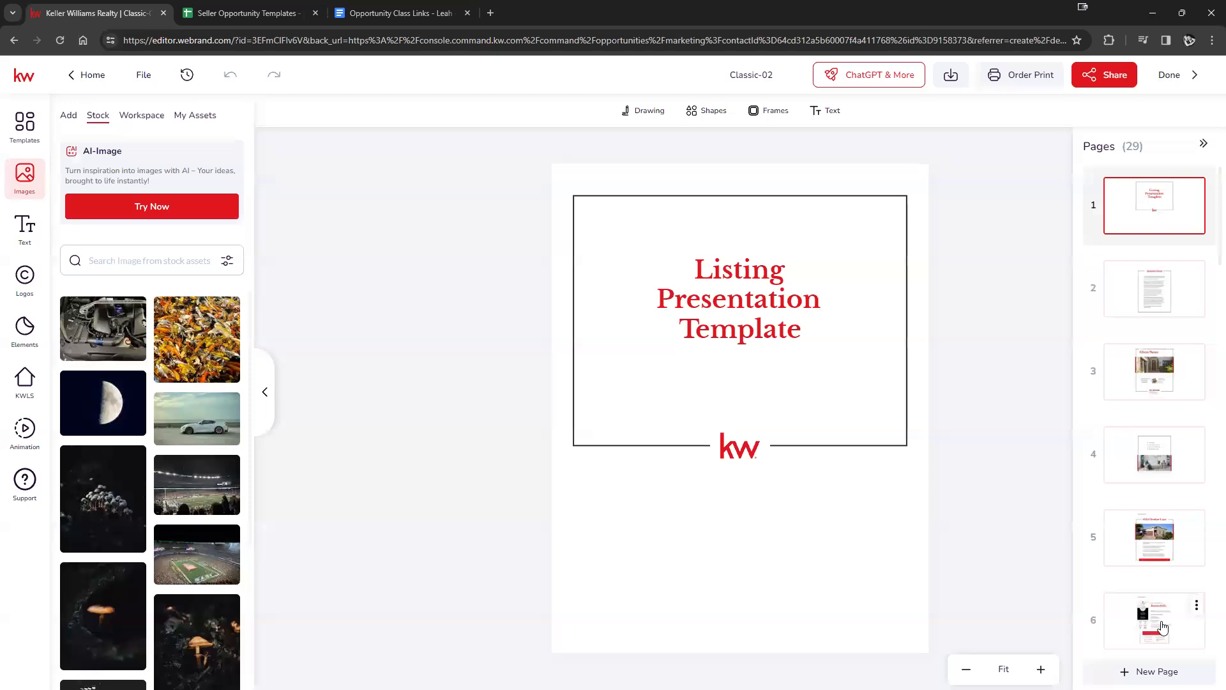
{"action": "scroll", "coordinate": [1156, 535], "scroll_direction": "down", "scroll_amount": 10}
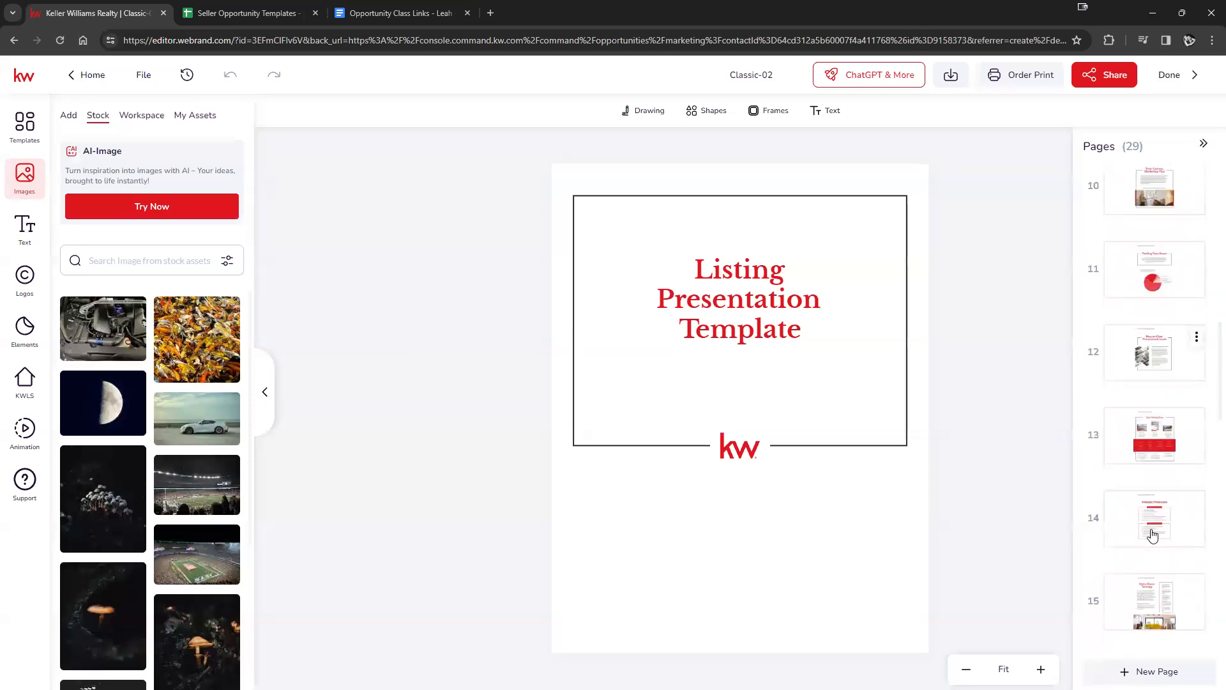
{"action": "scroll", "coordinate": [1176, 383], "scroll_direction": "up", "scroll_amount": 10}
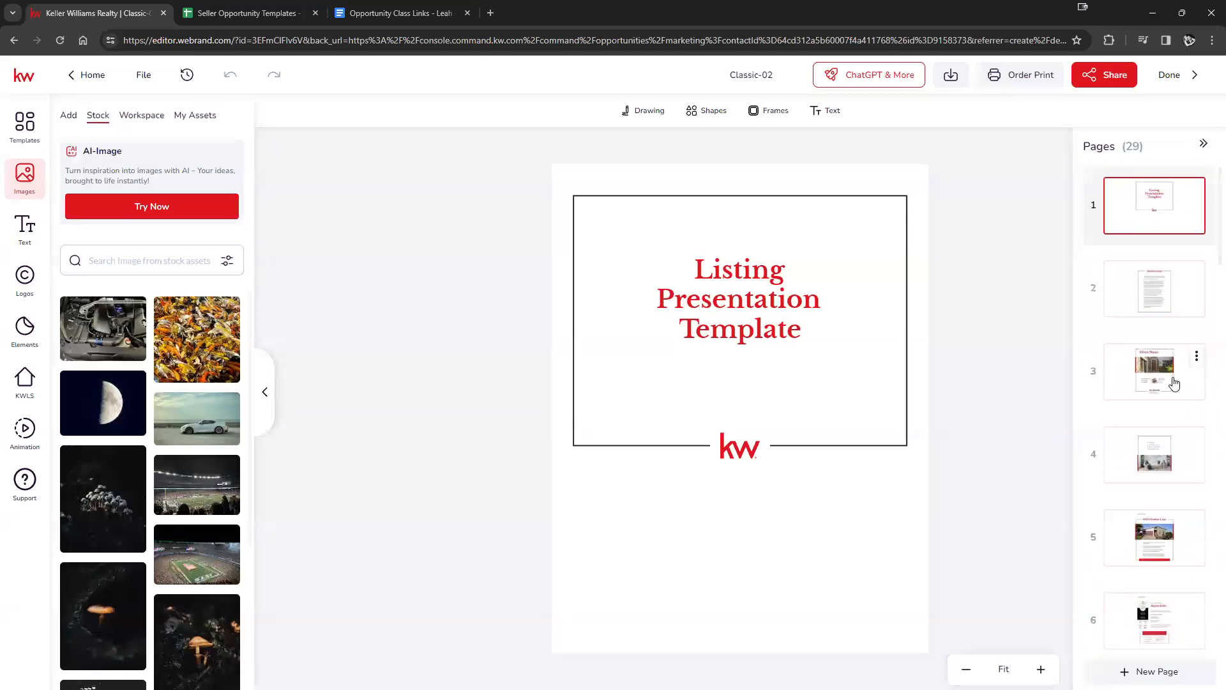
{"action": "left_click", "coordinate": [1199, 193]}
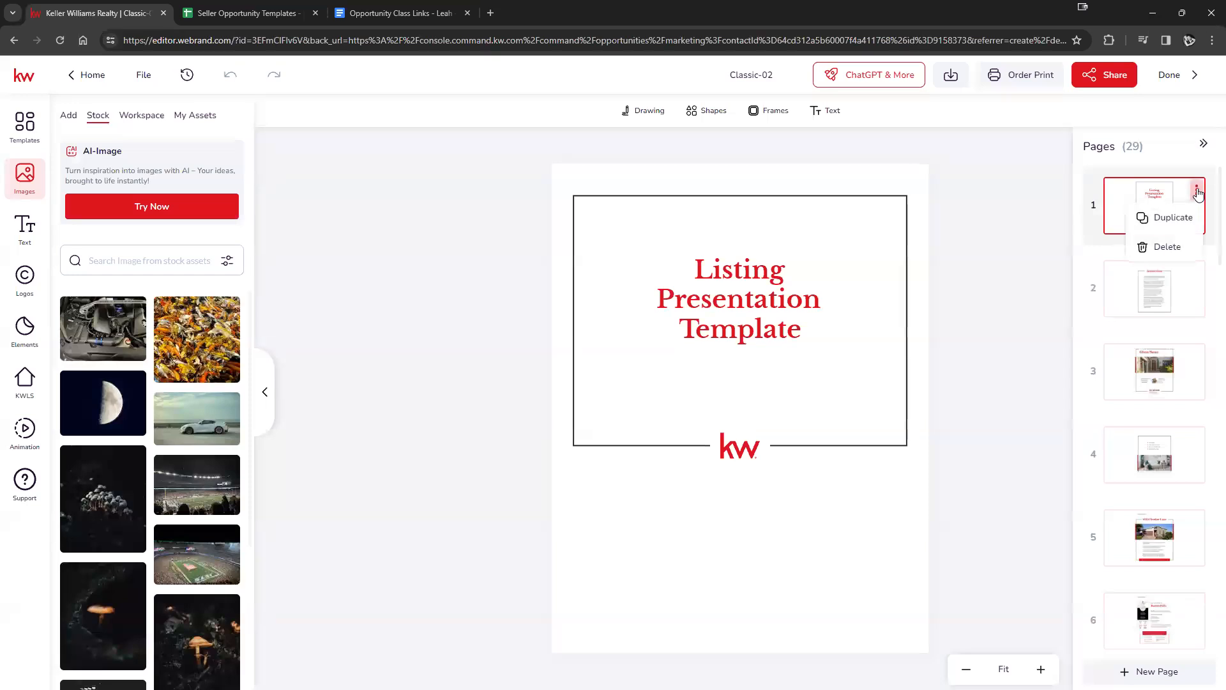
{"action": "left_click", "coordinate": [1150, 245]}
{"action": "left_click", "coordinate": [525, 426]}
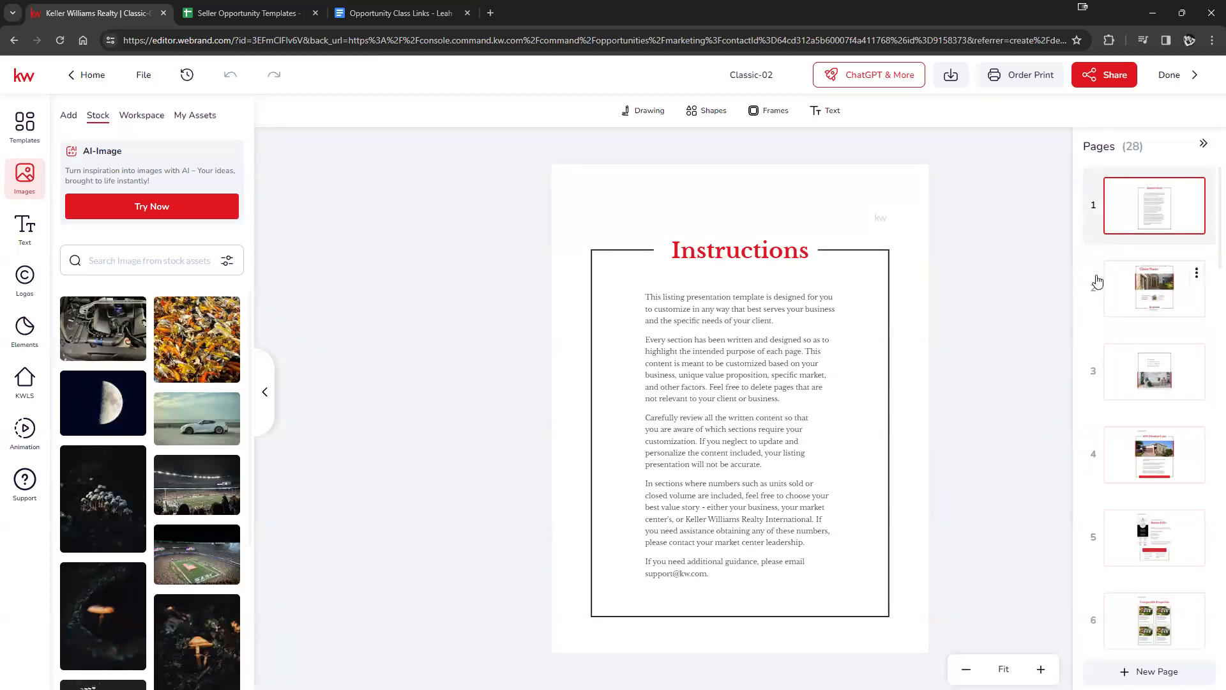
Look through the presentation's remaining pages and browse the available design templates
{"action": "scroll", "coordinate": [1153, 358], "scroll_direction": "down", "scroll_amount": 10}
{"action": "scroll", "coordinate": [1156, 371], "scroll_direction": "down", "scroll_amount": 3}
{"action": "scroll", "coordinate": [1143, 384], "scroll_direction": "up", "scroll_amount": 12}
{"action": "left_click", "coordinate": [13, 123]}
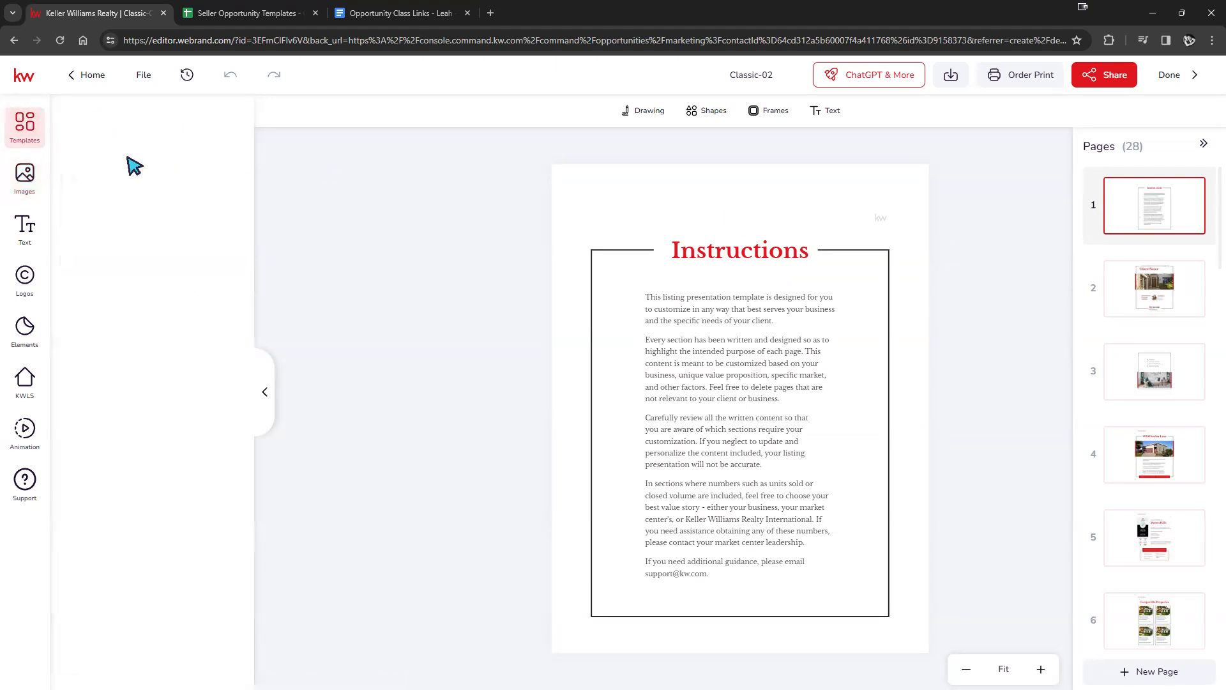
{"action": "scroll", "coordinate": [169, 220], "scroll_direction": "down", "scroll_amount": 15}
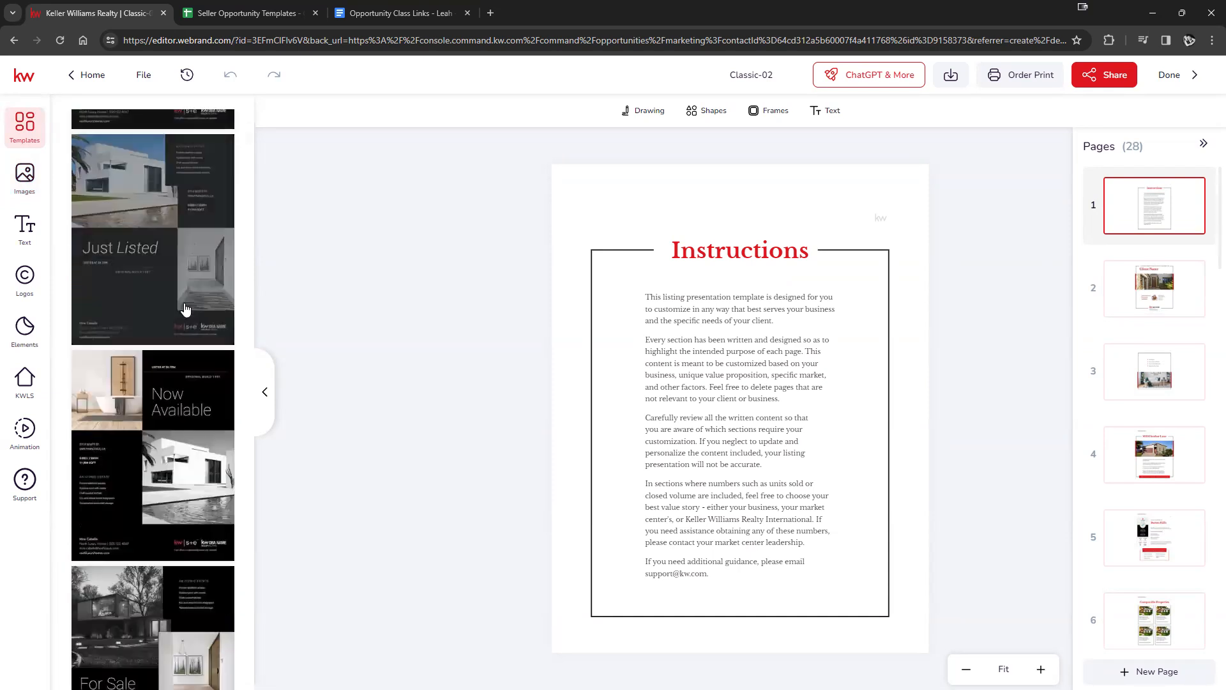
{"action": "scroll", "coordinate": [186, 309], "scroll_direction": "down", "scroll_amount": 20}
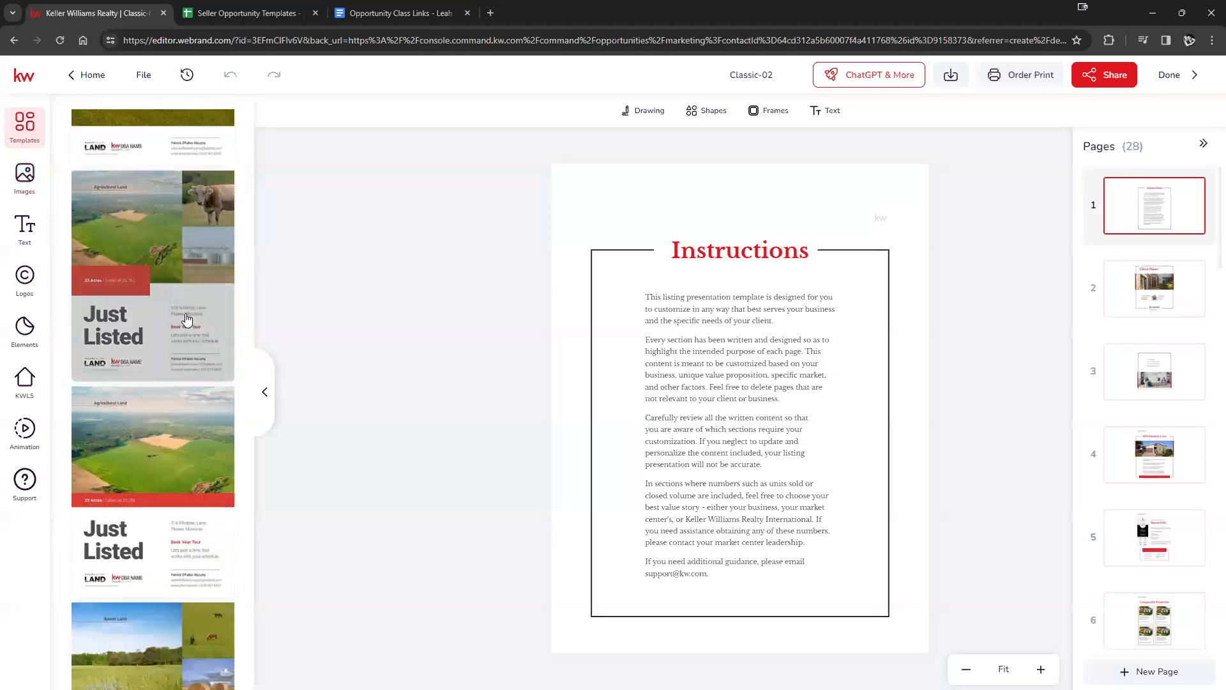
{"action": "scroll", "coordinate": [186, 319], "scroll_direction": "down", "scroll_amount": 15}
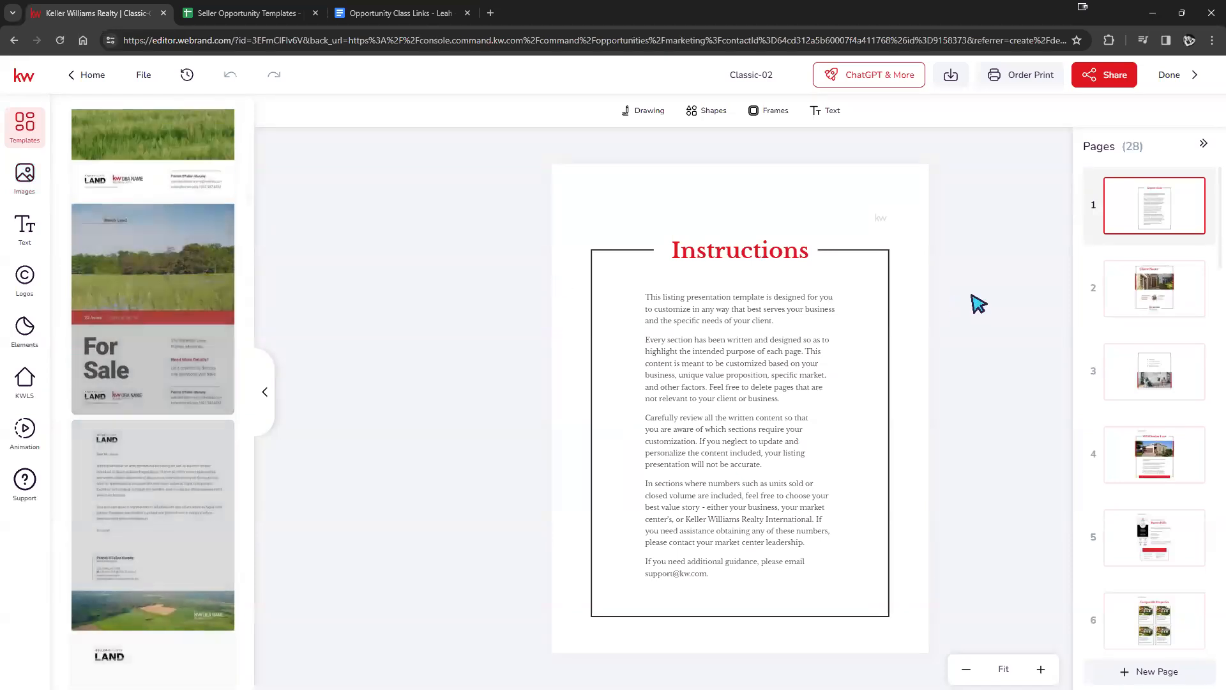
{"action": "scroll", "coordinate": [153, 454], "scroll_direction": "down", "scroll_amount": 15}
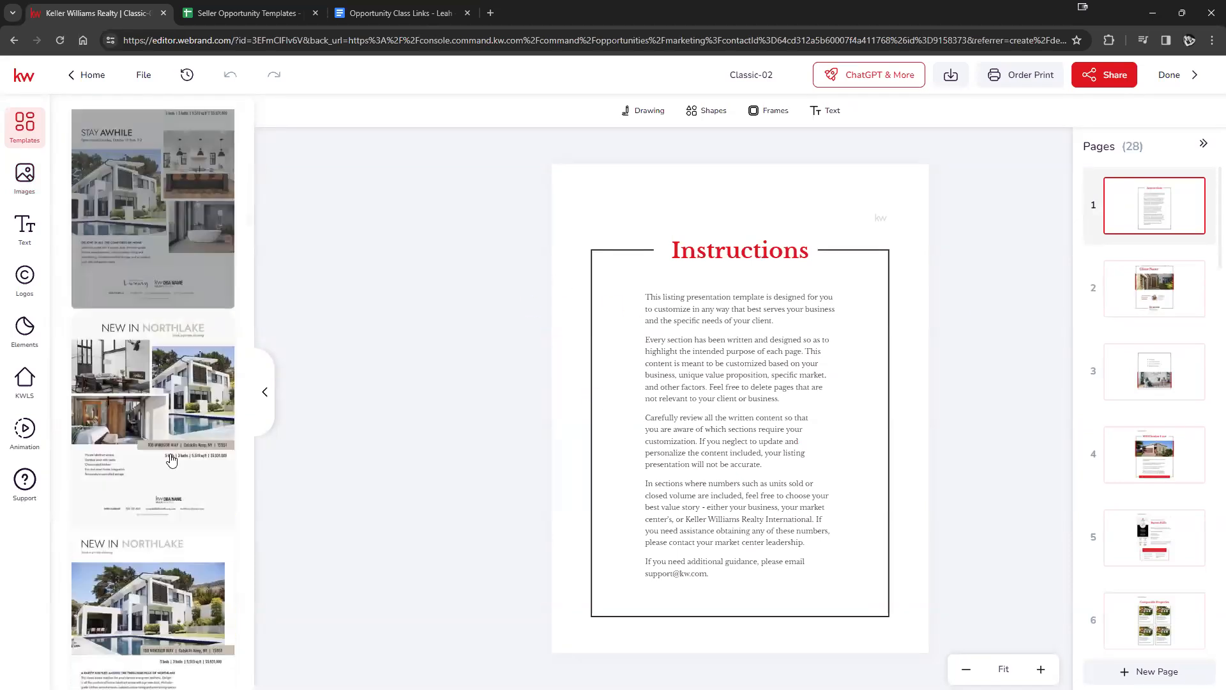
{"action": "scroll", "coordinate": [171, 459], "scroll_direction": "down", "scroll_amount": 2}
Add a blank page at the end of the presentation and check the duplicate and delete options of page 27
{"action": "left_click", "coordinate": [1149, 671]}
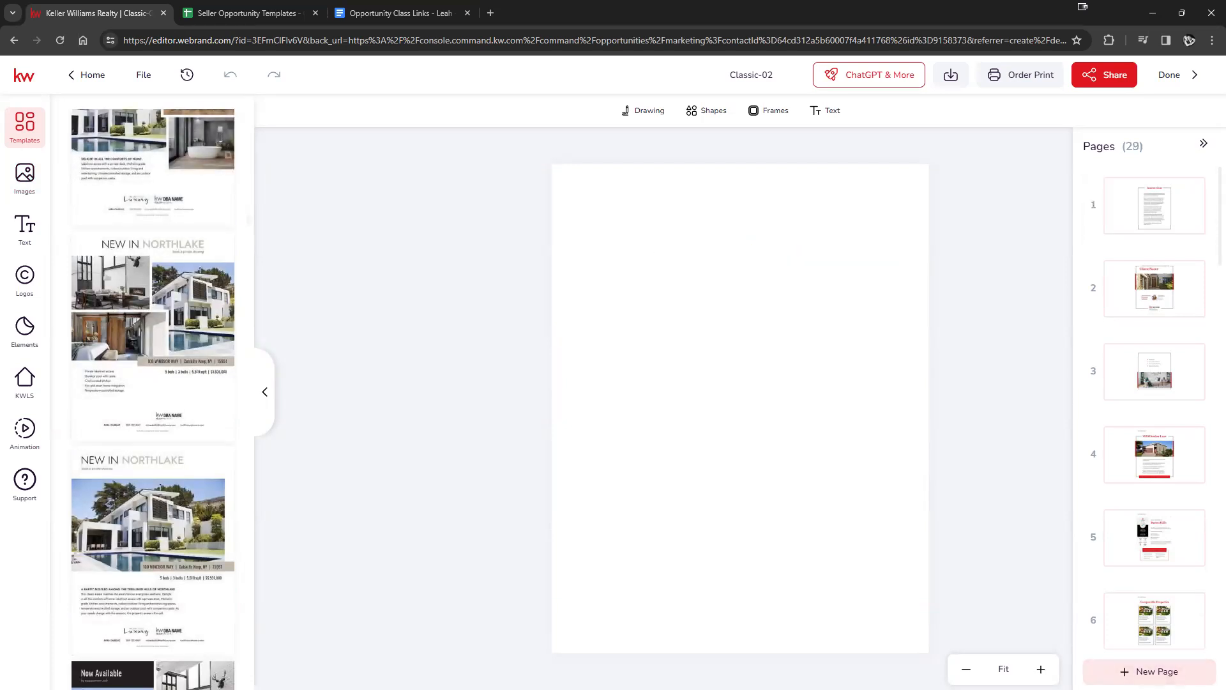
{"action": "left_click", "coordinate": [1196, 594]}
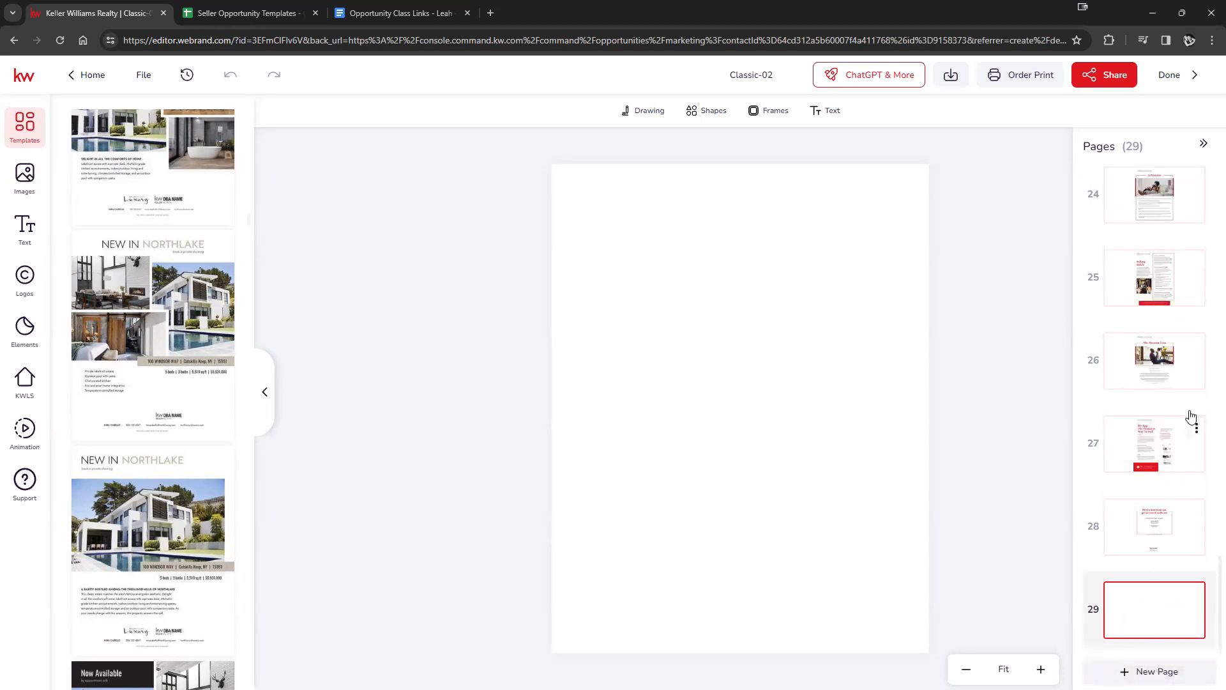
{"action": "left_click", "coordinate": [1197, 433]}
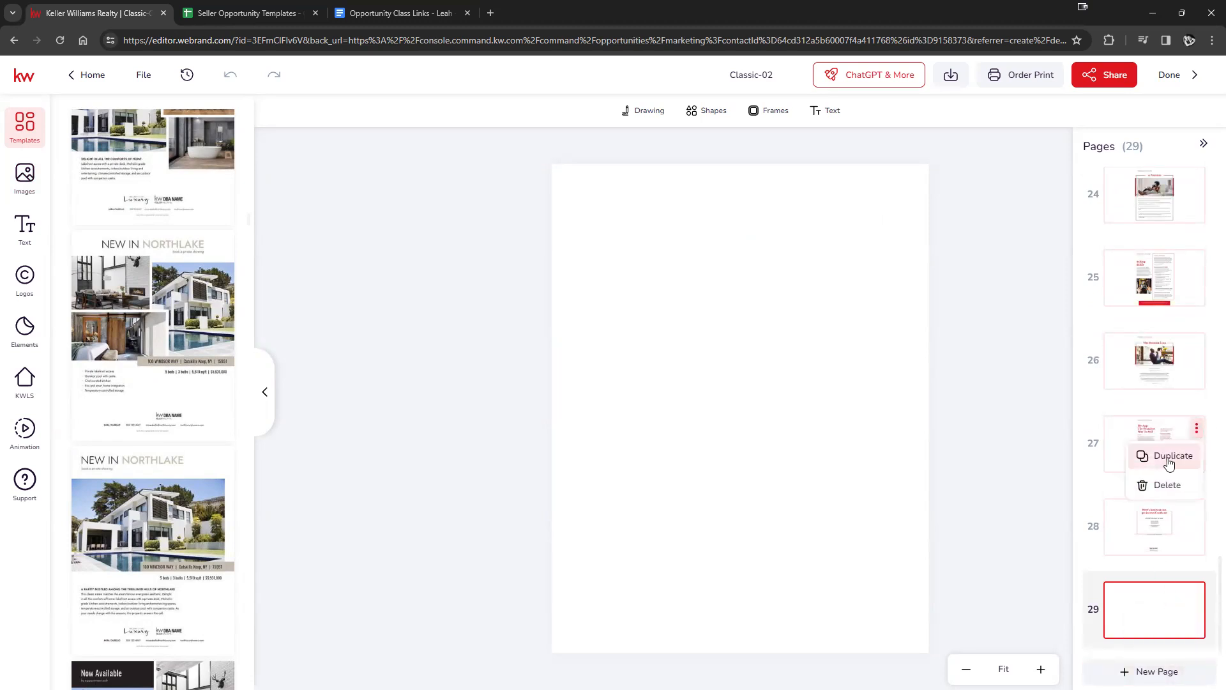
{"action": "left_click", "coordinate": [797, 537]}
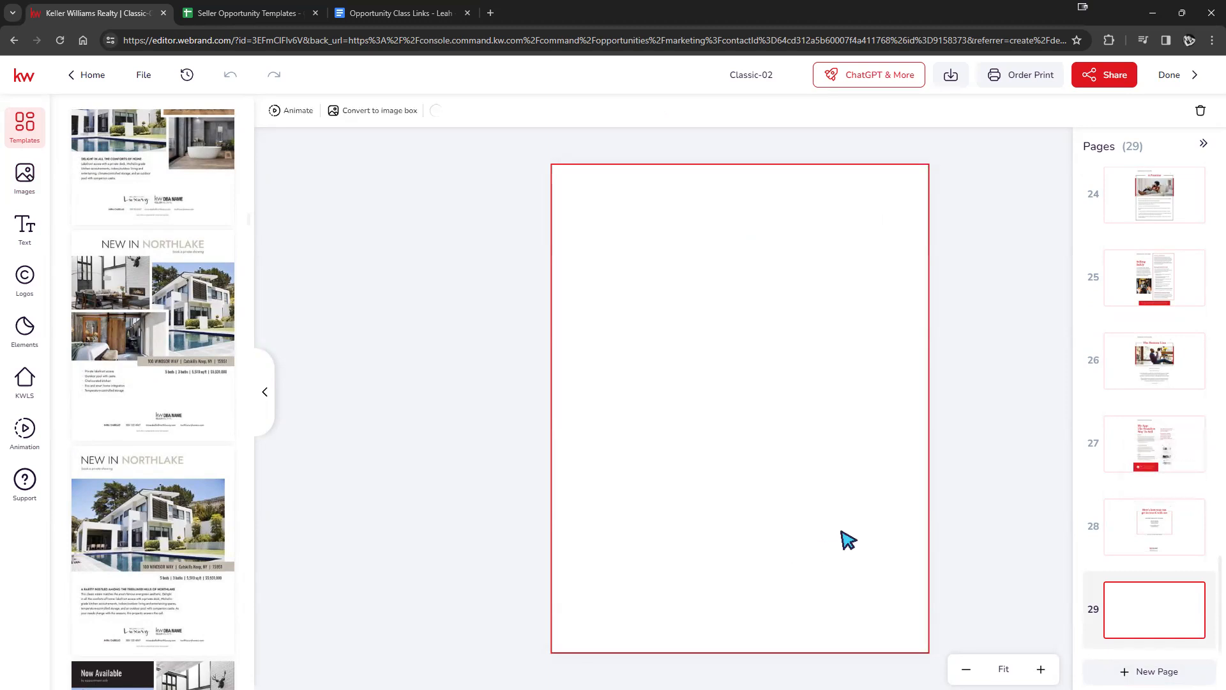
{"action": "left_click", "coordinate": [997, 460]}
Return to the presentation's first page with the Instructions heading and browse further design templates
{"action": "scroll", "coordinate": [1175, 358], "scroll_direction": "up", "scroll_amount": 10}
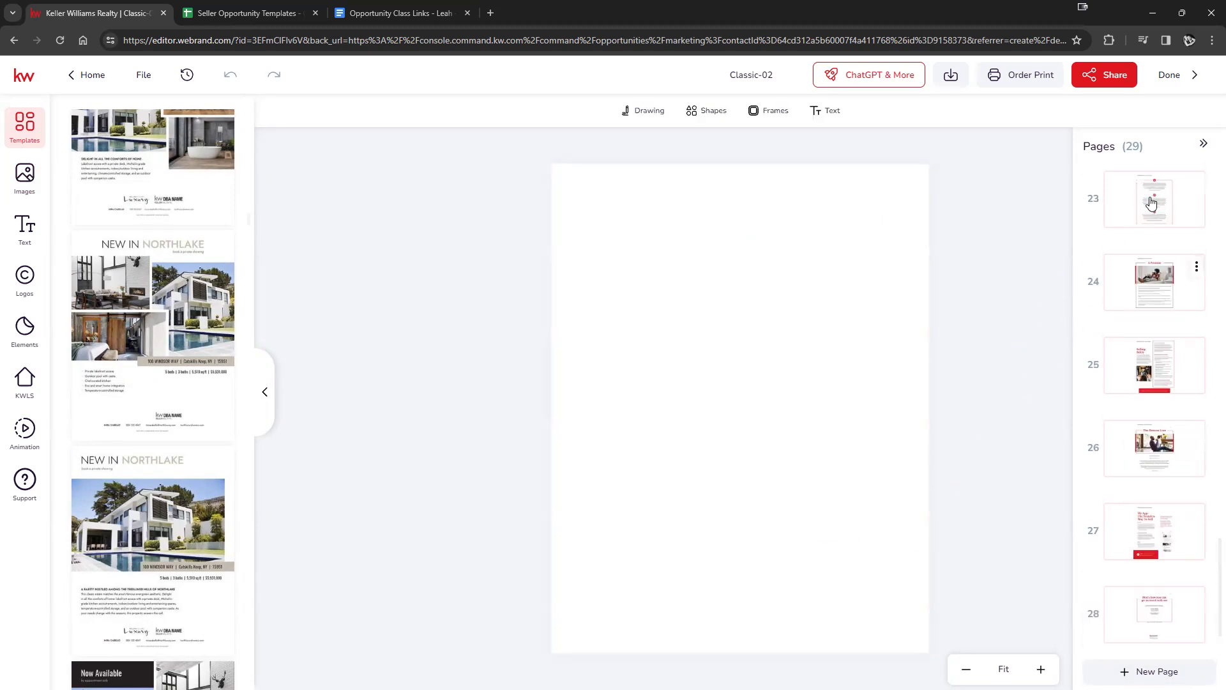
{"action": "scroll", "coordinate": [1140, 409], "scroll_direction": "up", "scroll_amount": 15}
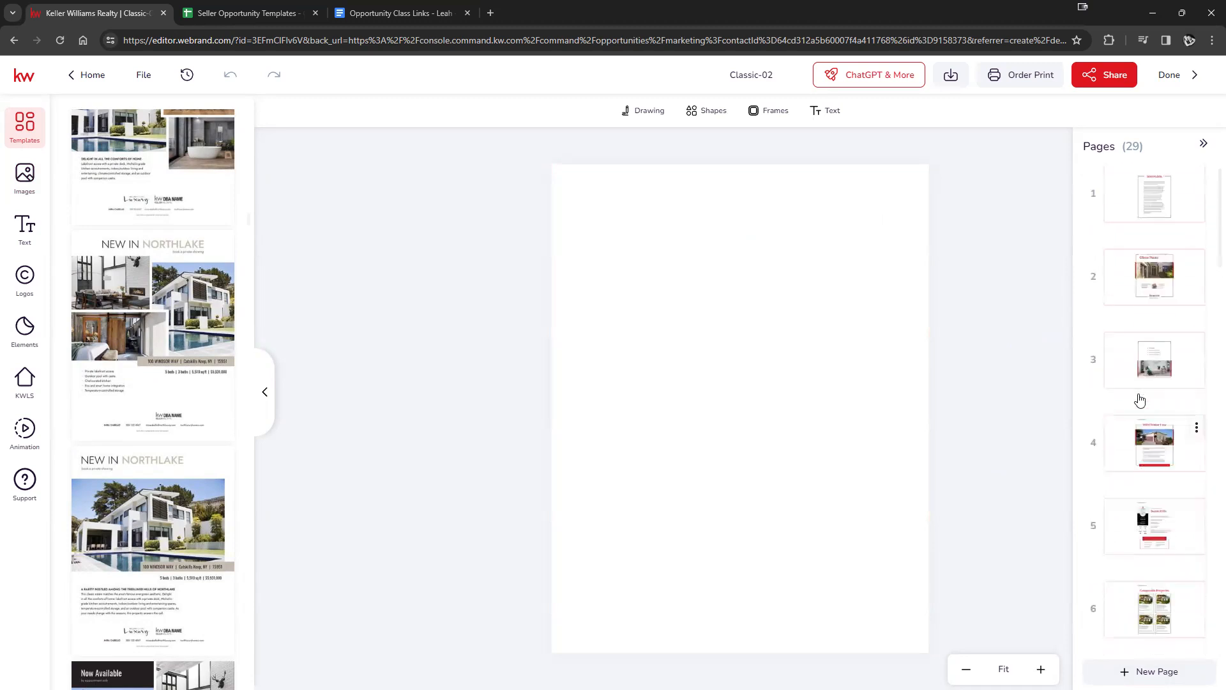
{"action": "left_click", "coordinate": [1141, 219]}
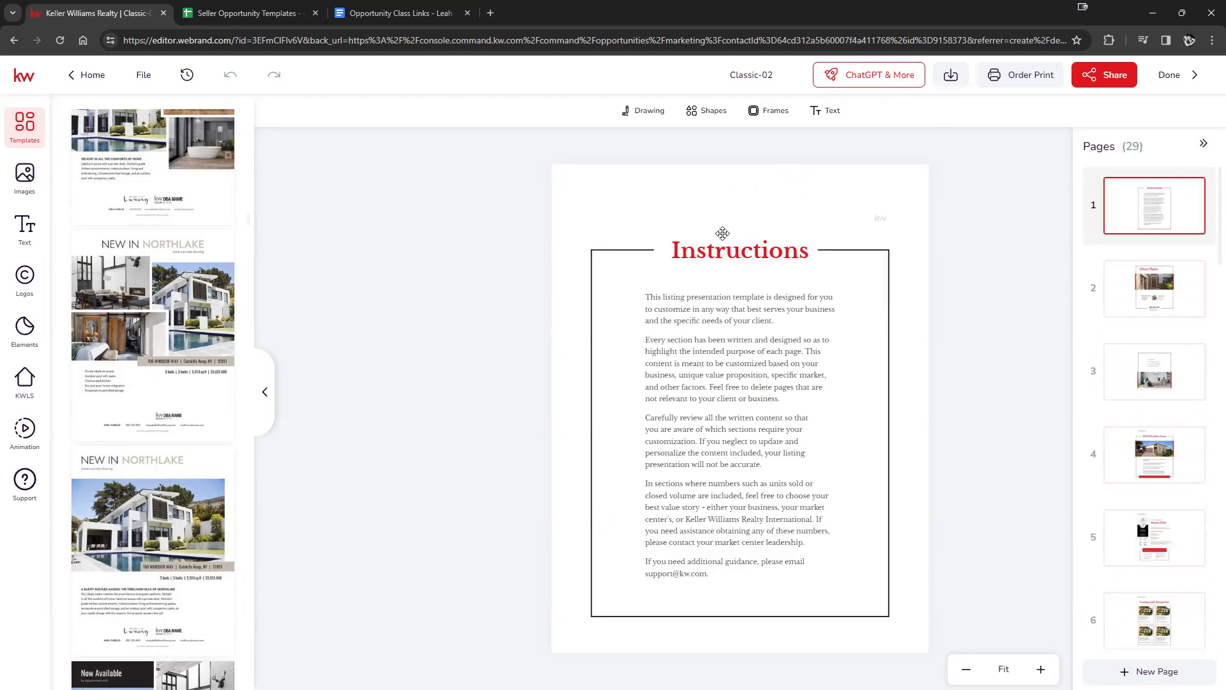
{"action": "scroll", "coordinate": [107, 242], "scroll_direction": "down", "scroll_amount": 15}
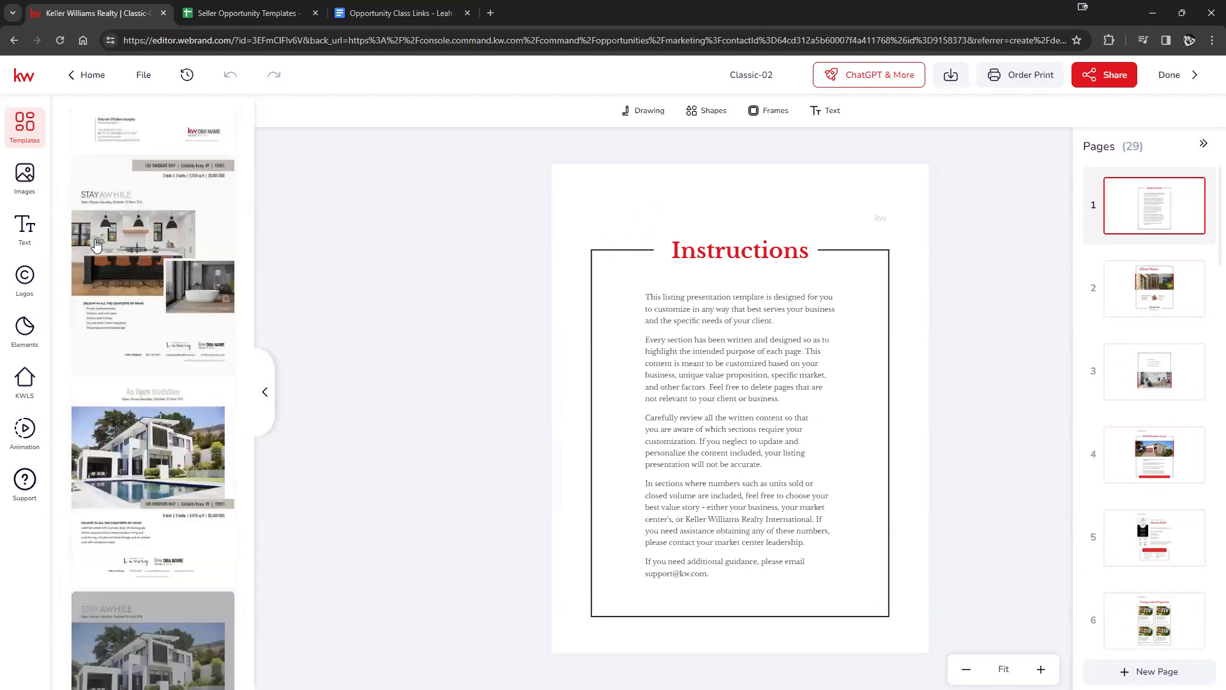
{"action": "scroll", "coordinate": [107, 243], "scroll_direction": "down", "scroll_amount": 10}
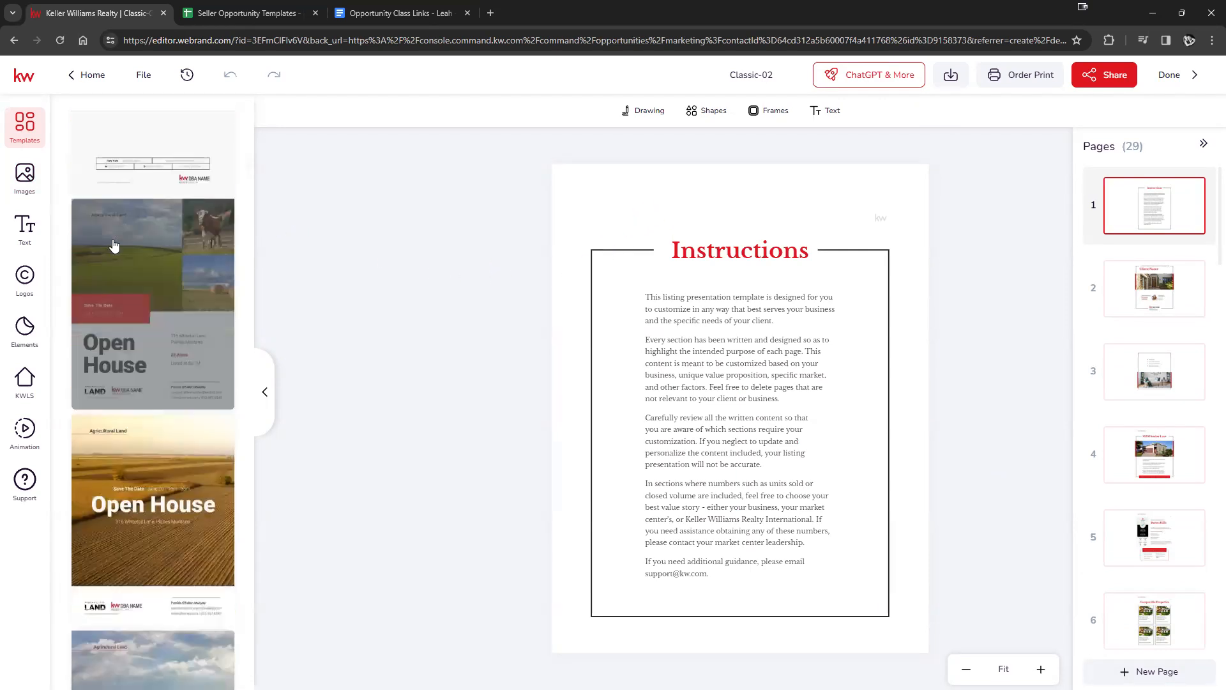
Recolor the "Instructions" heading on page 1 of the presentation purple
{"action": "left_click", "coordinate": [627, 301]}
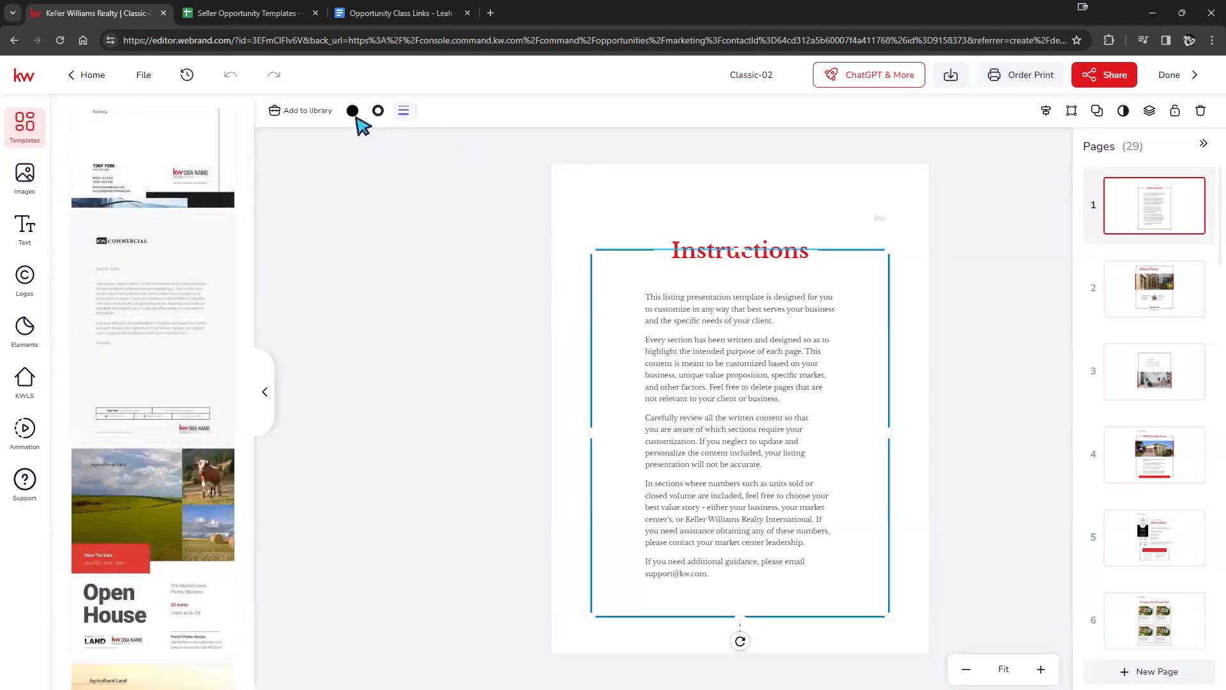
{"action": "left_click", "coordinate": [752, 263]}
{"action": "left_click", "coordinate": [619, 113]}
{"action": "left_click", "coordinate": [739, 222]}
{"action": "left_click", "coordinate": [676, 221]}
{"action": "left_click", "coordinate": [924, 216]}
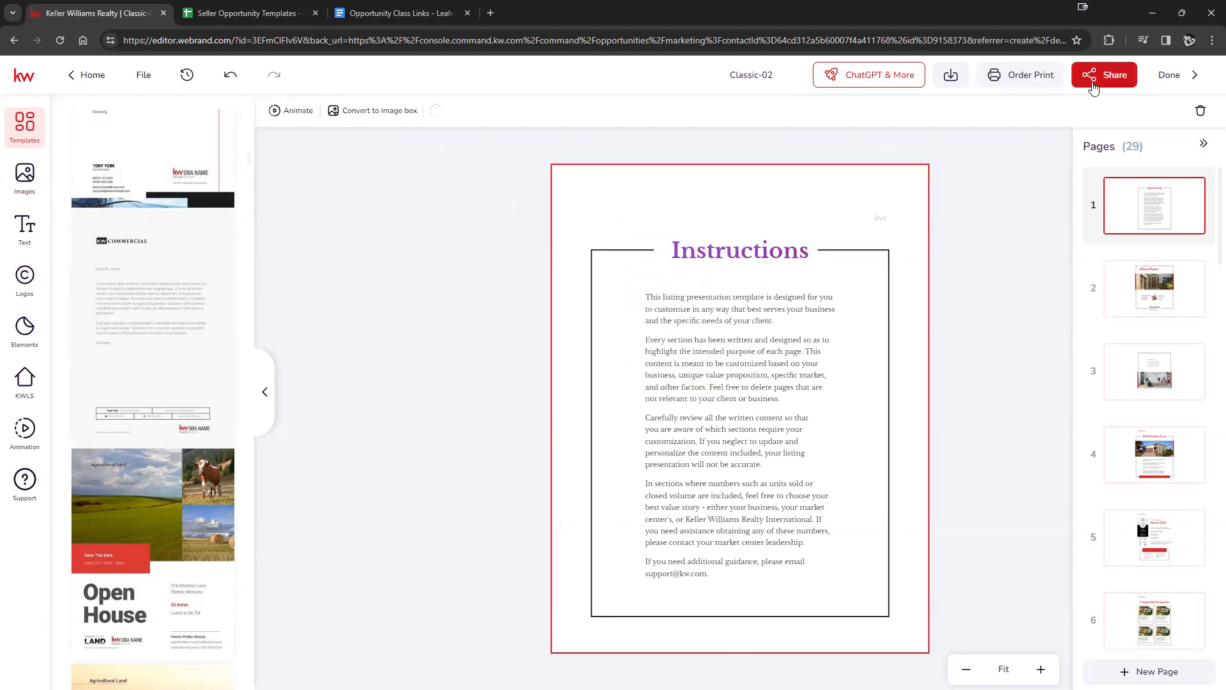
Save the Classic-02 presentation and finish editing to return to the opportunity's marketing designs
{"action": "left_click", "coordinate": [153, 75]}
{"action": "left_click", "coordinate": [171, 114]}
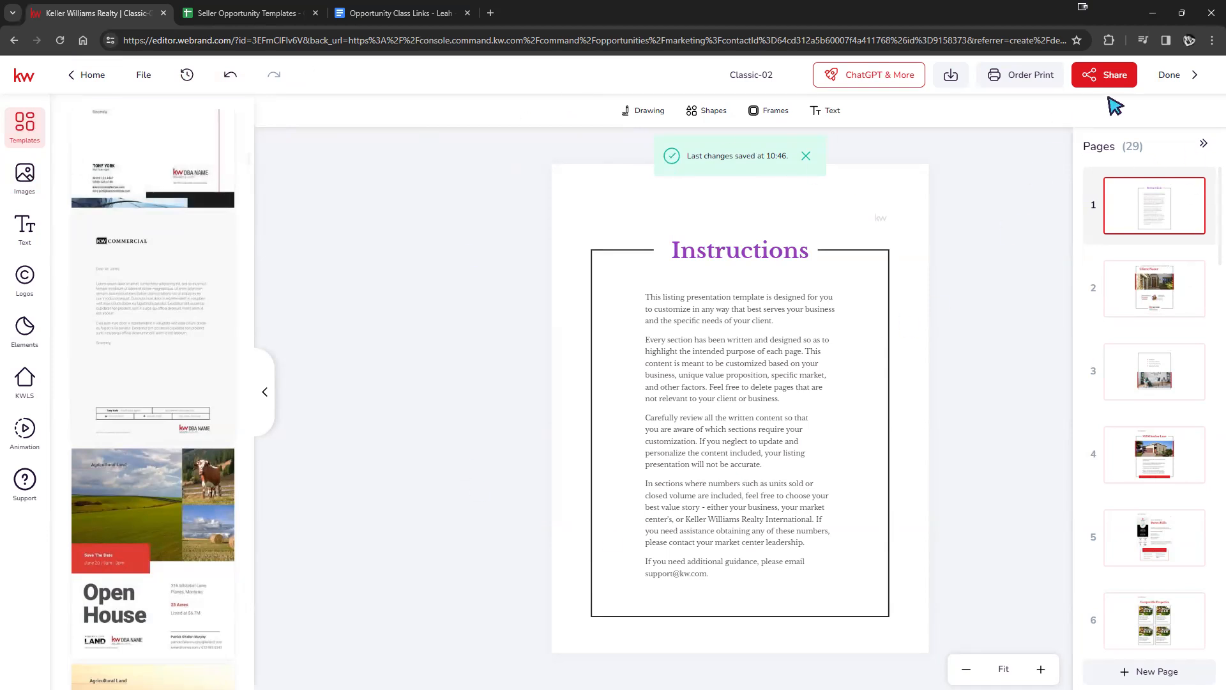
{"action": "left_click", "coordinate": [1168, 76]}
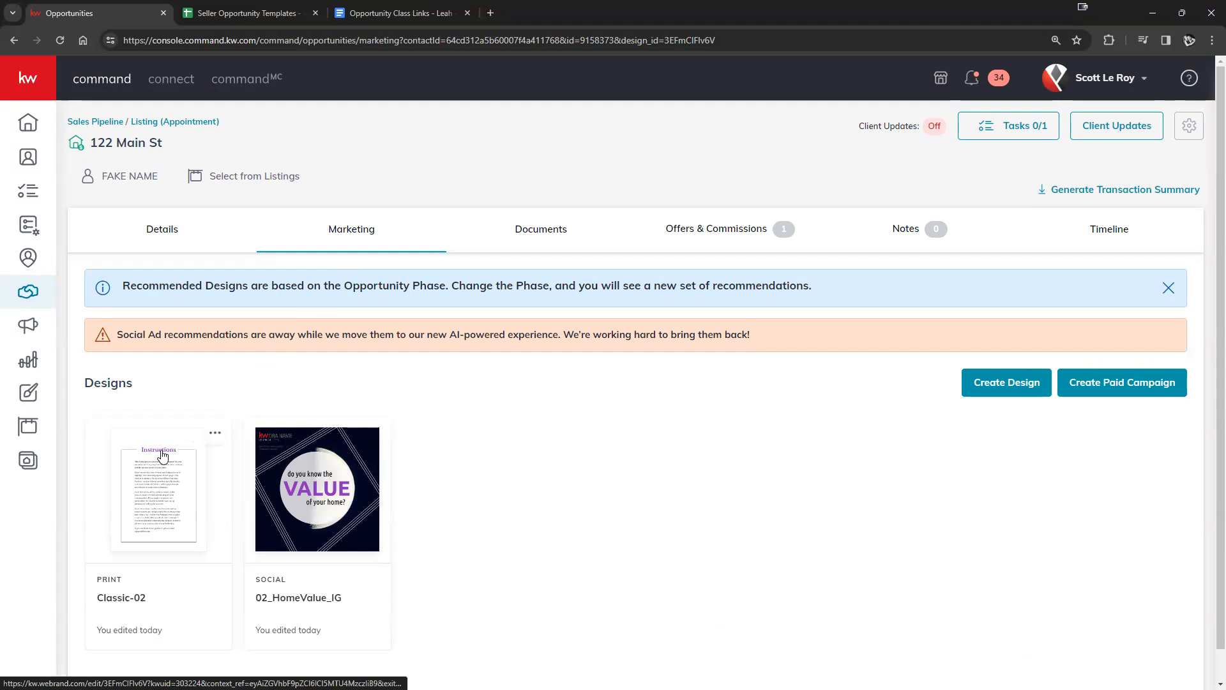
Enlarge the browser page to 175% to inspect the edited Classic-02 and 02_HomeValue_IG designs, and restore the normal zoom
{"action": "left_click", "coordinate": [1211, 40]}
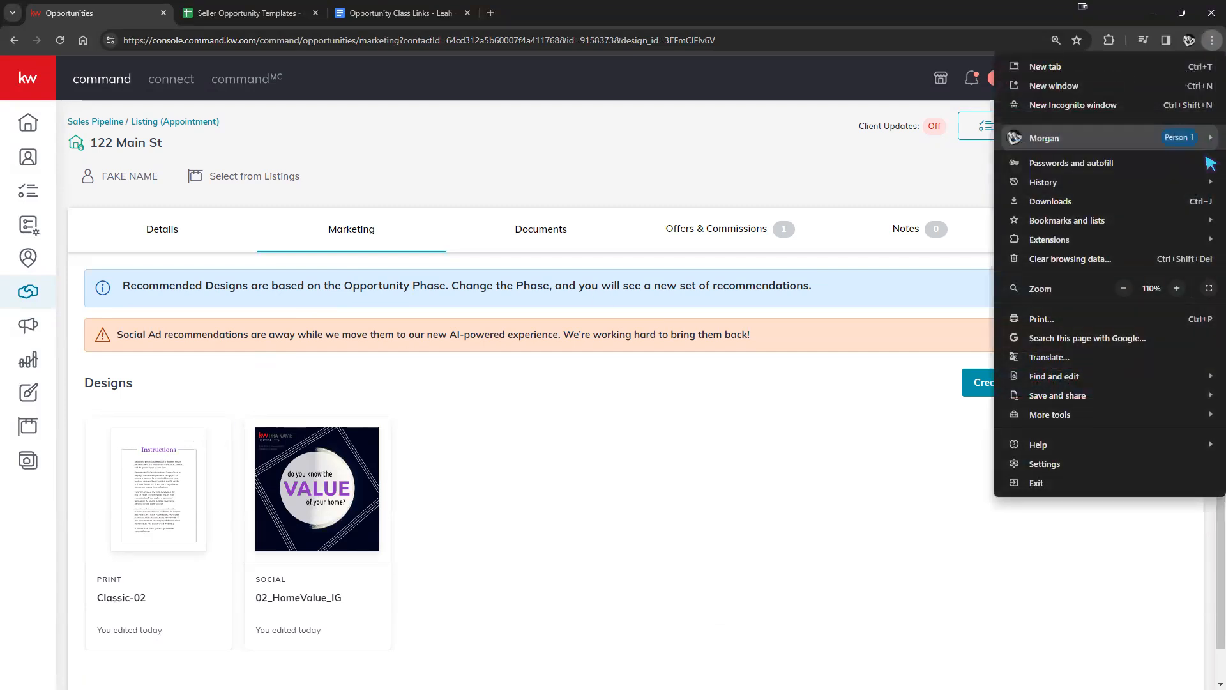
{"action": "left_click", "coordinate": [1179, 290]}
{"action": "left_click", "coordinate": [1179, 290]}
{"action": "left_click", "coordinate": [1178, 290]}
{"action": "left_click", "coordinate": [136, 497]}
{"action": "scroll", "coordinate": [311, 396], "scroll_direction": "down", "scroll_amount": 6}
{"action": "scroll", "coordinate": [313, 400], "scroll_direction": "down", "scroll_amount": 2}
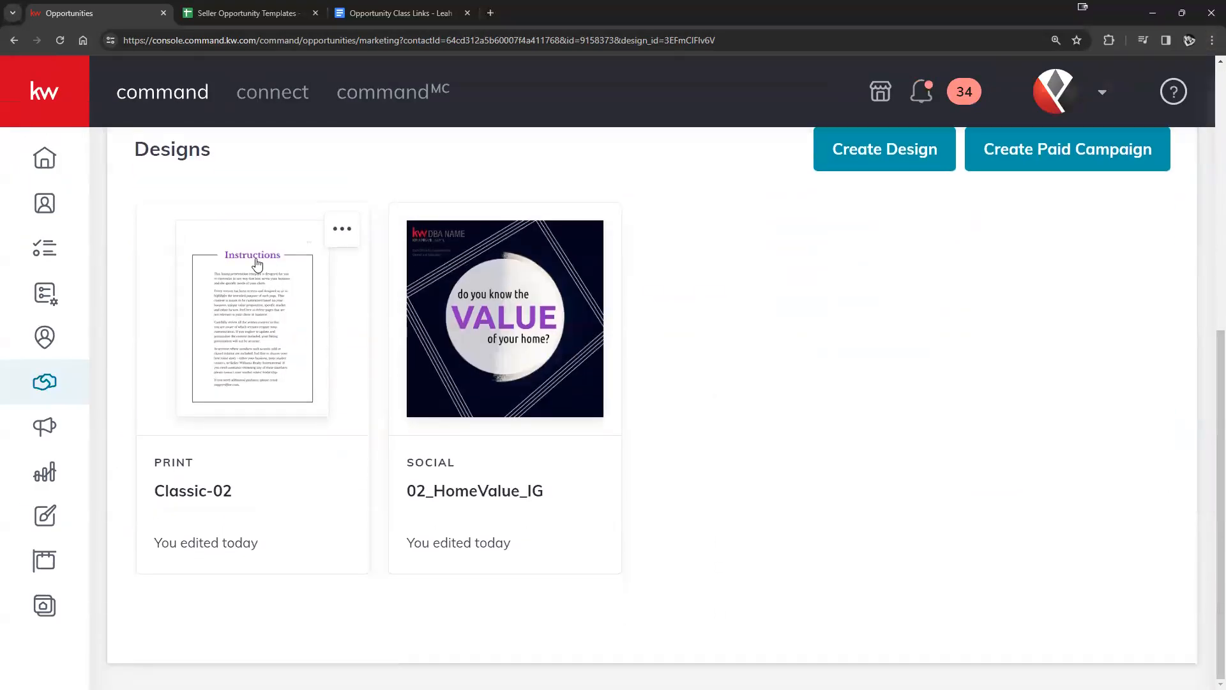
{"action": "left_click", "coordinate": [1212, 41]}
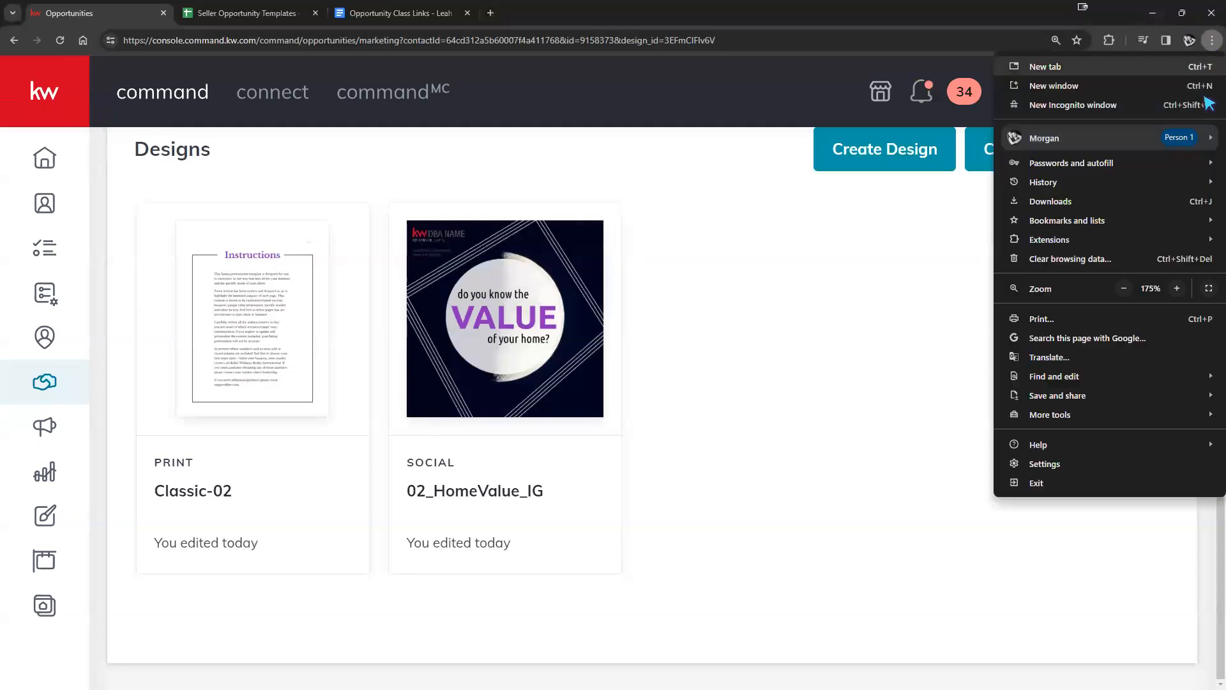
{"action": "left_click", "coordinate": [1124, 288]}
{"action": "left_click", "coordinate": [1124, 288]}
{"action": "left_click", "coordinate": [1124, 289]}
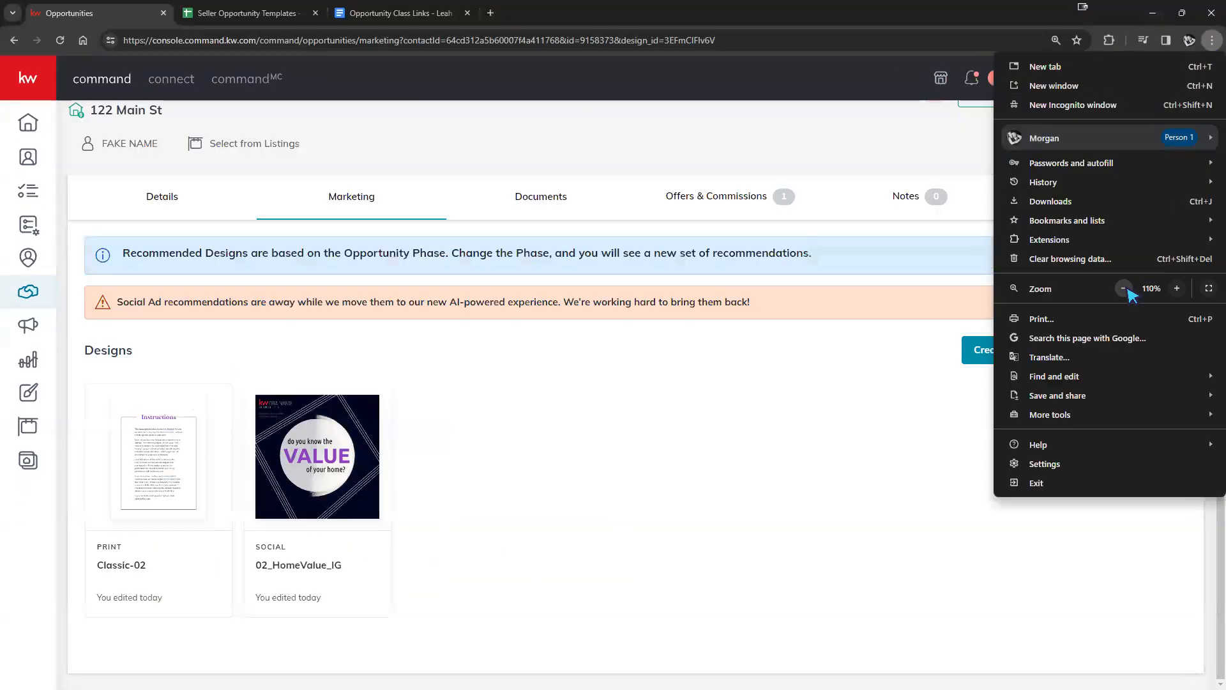
{"action": "left_click", "coordinate": [1124, 289]}
{"action": "left_click", "coordinate": [716, 458]}
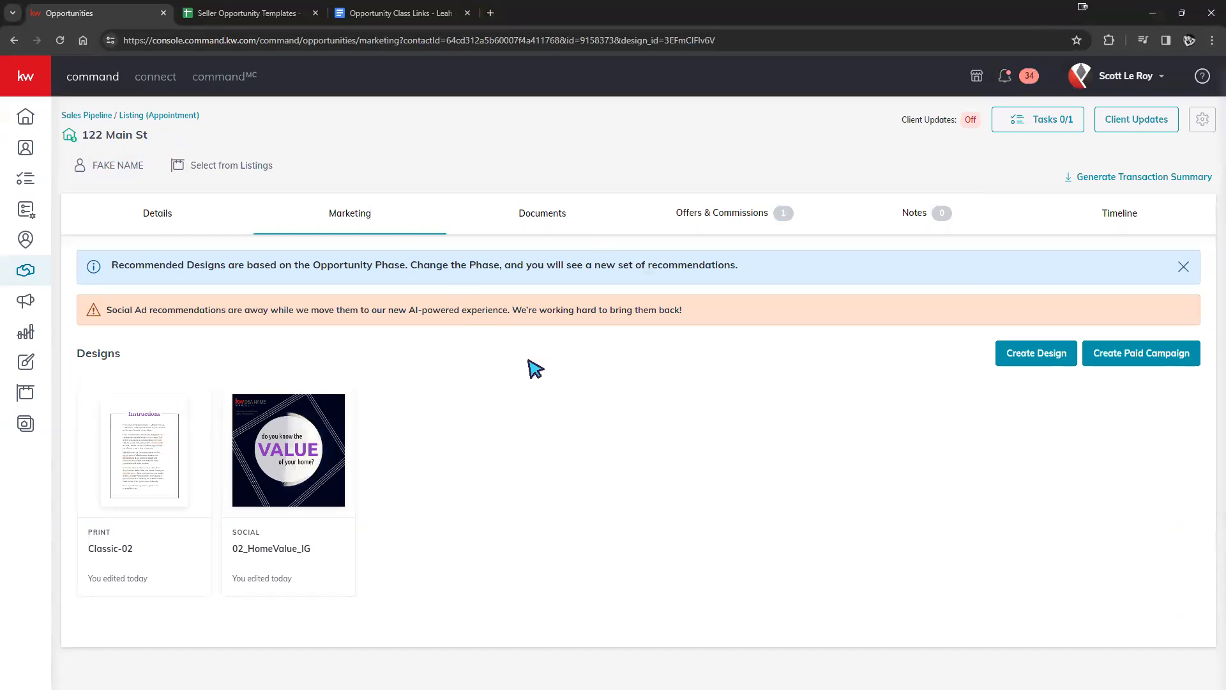
Move the "seller 450k" opportunity from the Appointment phase to the Active phase and show the Active board
{"action": "left_click", "coordinate": [175, 118]}
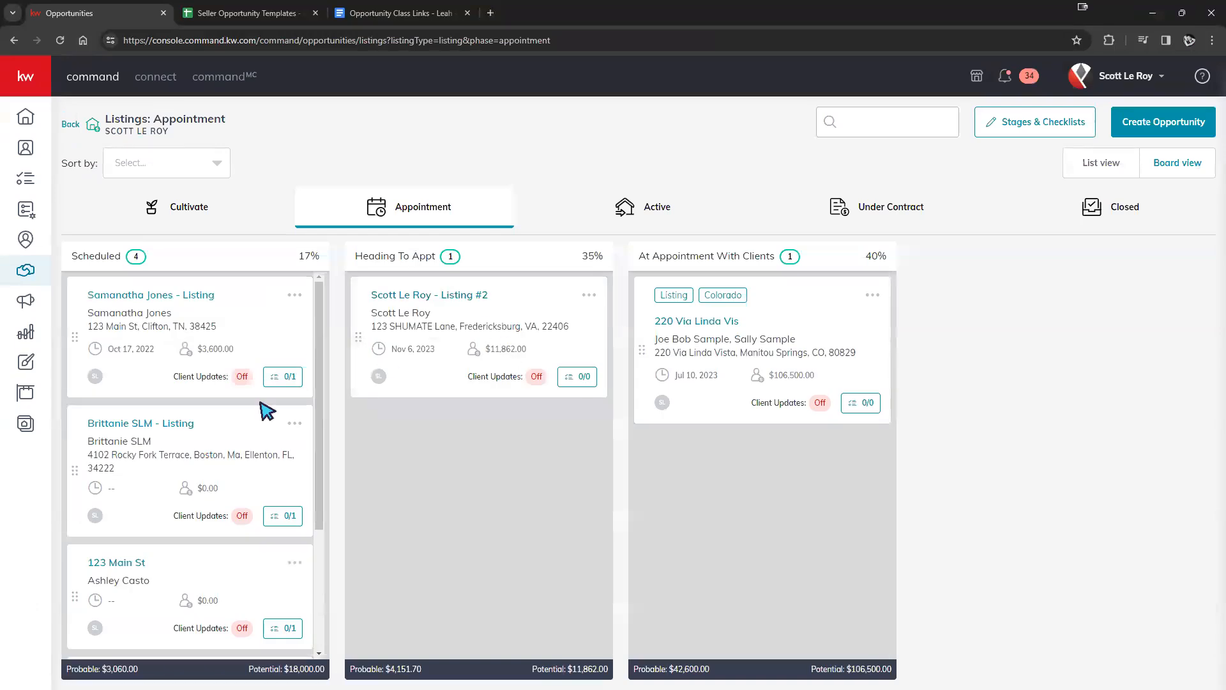
{"action": "scroll", "coordinate": [267, 447], "scroll_direction": "down", "scroll_amount": 3}
{"action": "scroll", "coordinate": [208, 551], "scroll_direction": "up", "scroll_amount": 2}
{"action": "scroll", "coordinate": [208, 551], "scroll_direction": "down", "scroll_amount": 3}
{"action": "left_click_drag", "start_coordinate": [202, 523], "coordinate": [593, 201]}
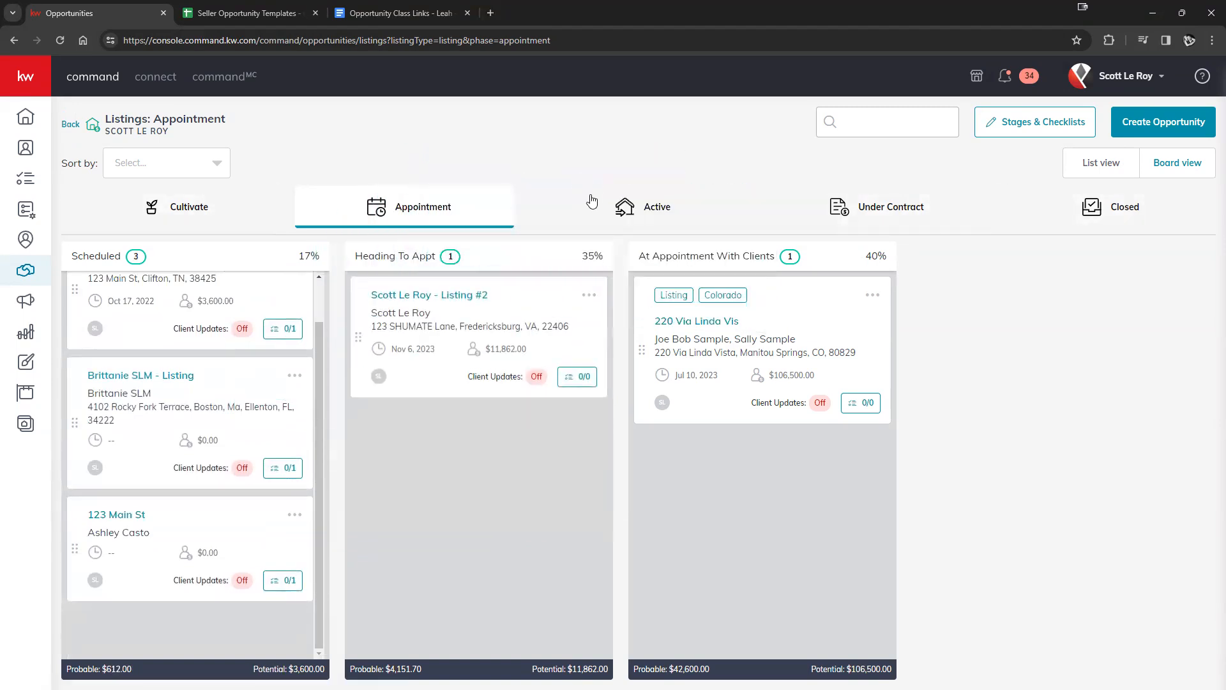
{"action": "left_click", "coordinate": [632, 211]}
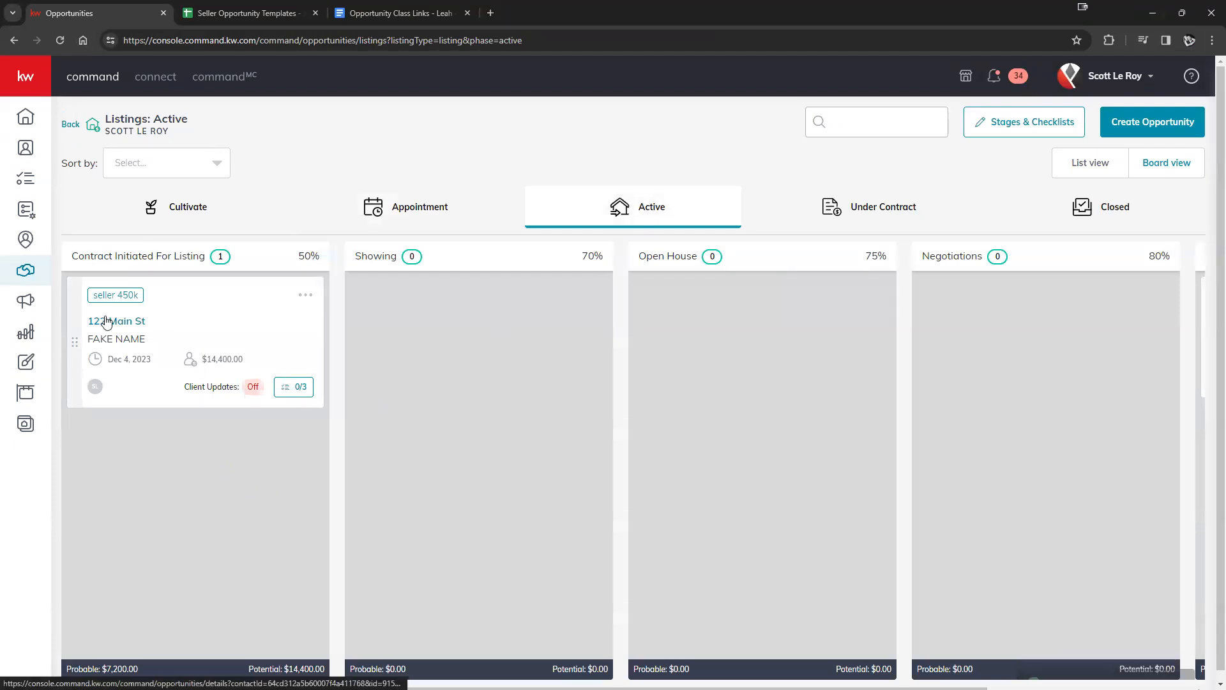
Open the "seller 450k" opportunity's recommended Just Listed design and change its dark gray panel's fill to purple
{"action": "left_click", "coordinate": [141, 321]}
{"action": "left_click", "coordinate": [359, 295]}
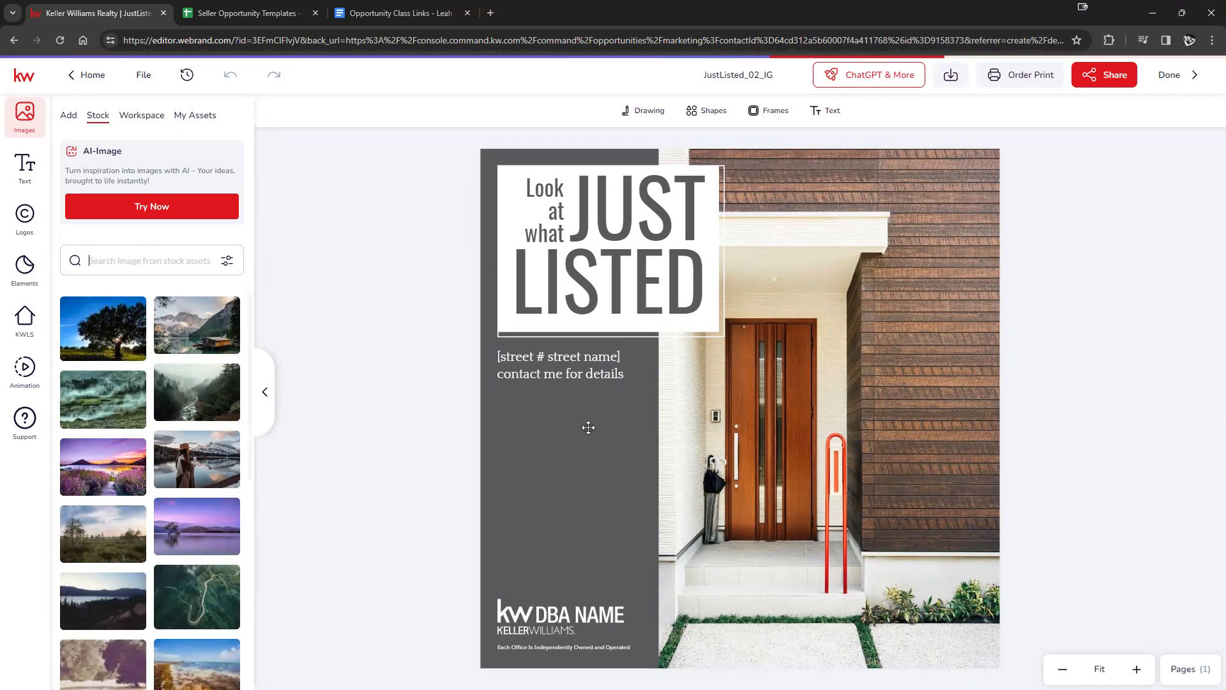
{"action": "left_click", "coordinate": [658, 401]}
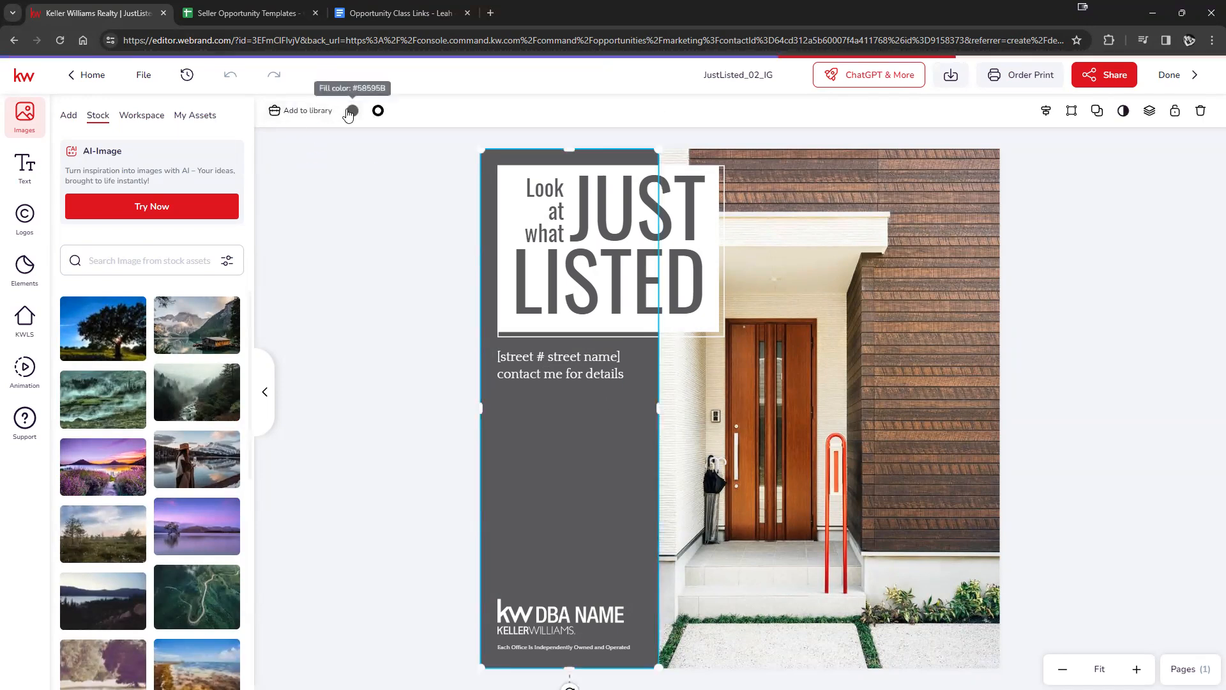
{"action": "left_click", "coordinate": [350, 111]}
{"action": "left_click", "coordinate": [410, 222]}
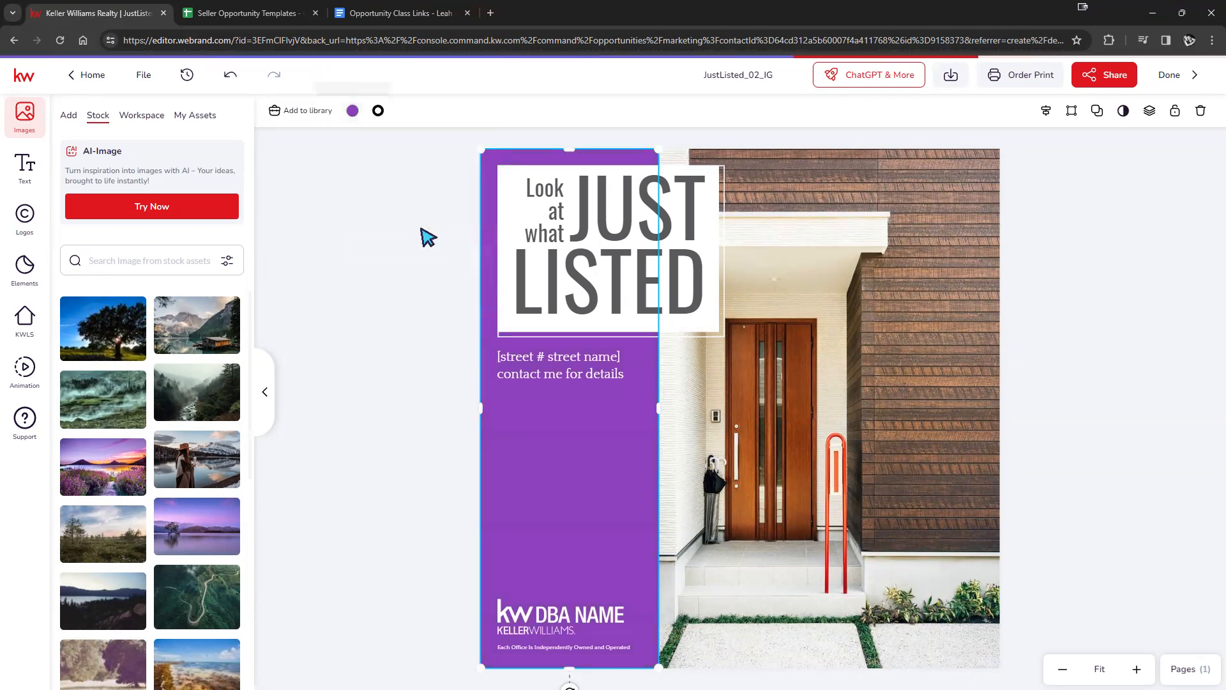
{"action": "left_click", "coordinate": [1054, 291]}
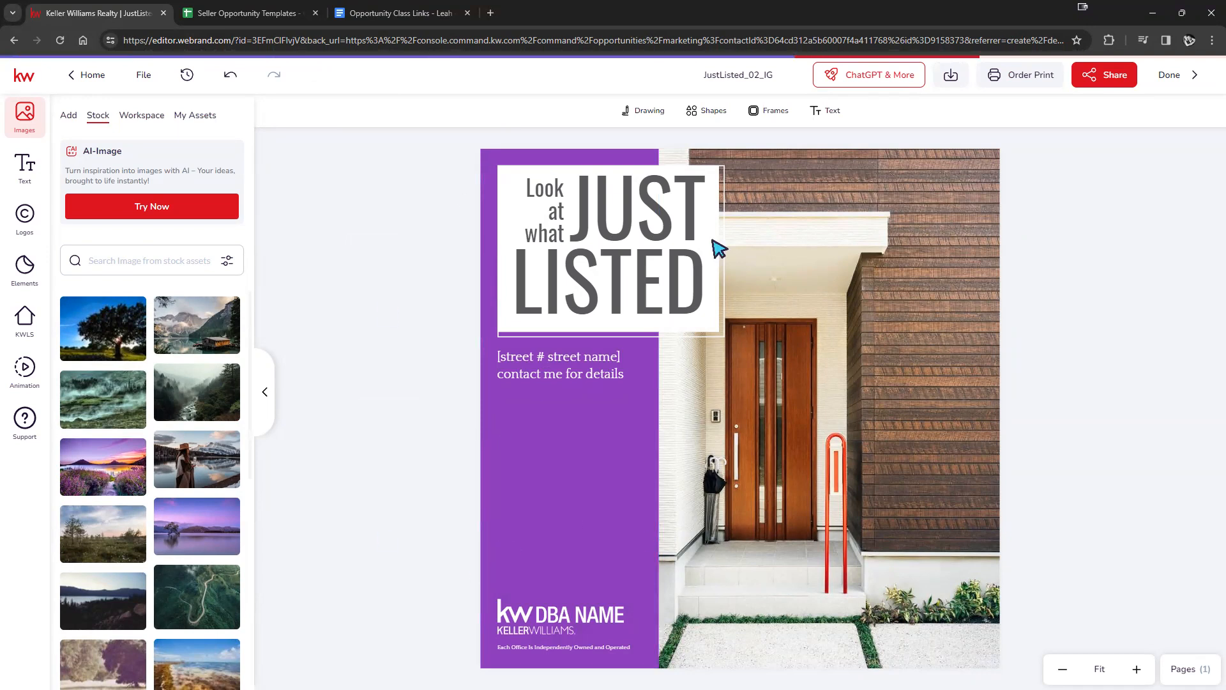
Save the JustListed_02_IG design and finish editing to return to the opportunity's marketing designs
{"action": "left_click", "coordinate": [144, 74]}
{"action": "left_click", "coordinate": [146, 112]}
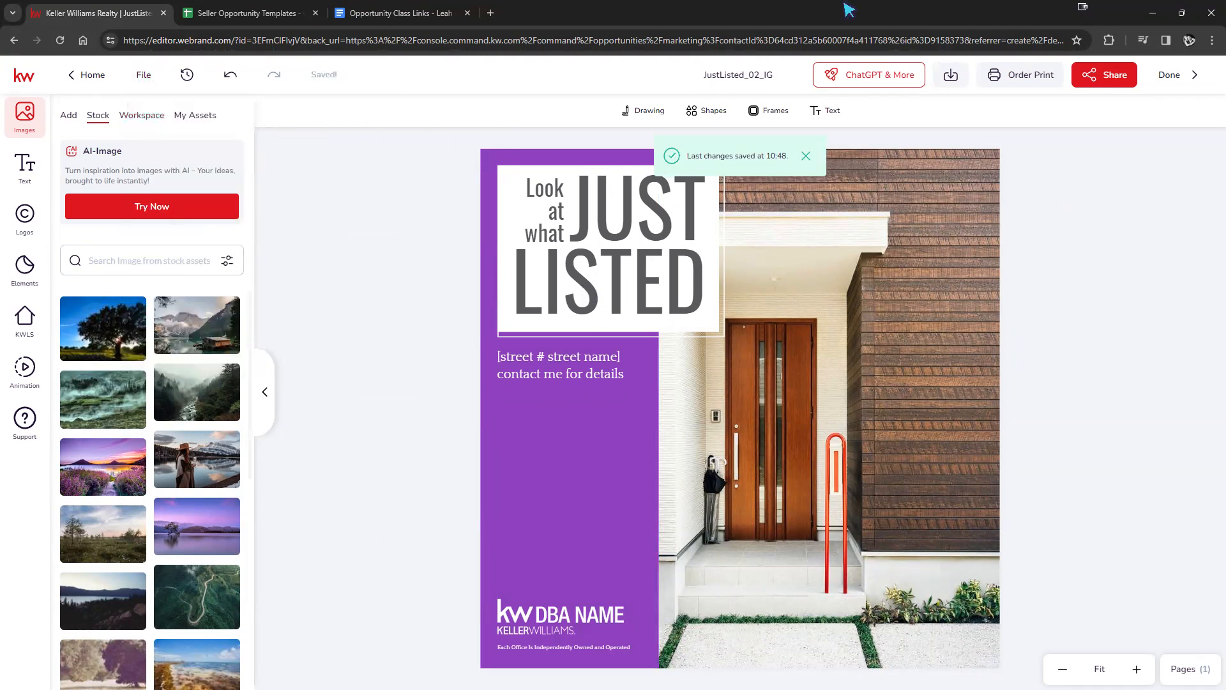
{"action": "left_click", "coordinate": [1175, 75]}
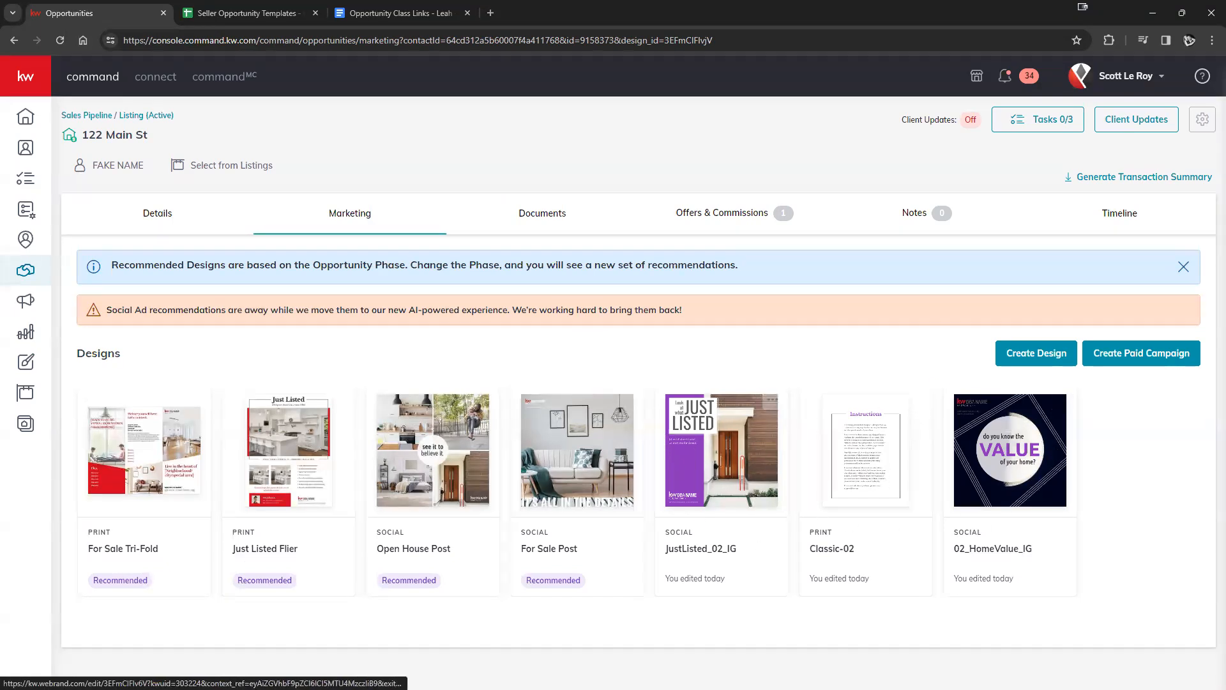
Return to the Active listings board and move the "seller 450k" opportunity to the Under Contract phase
{"action": "left_click", "coordinate": [90, 116]}
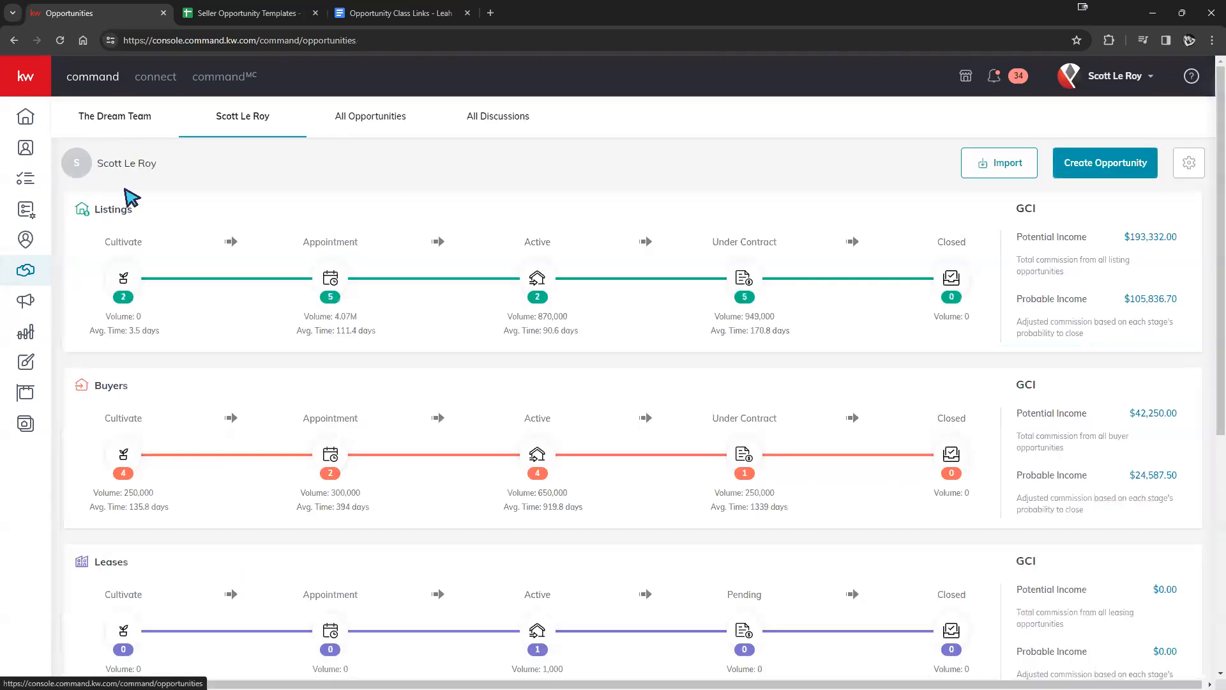
{"action": "left_click", "coordinate": [15, 40]}
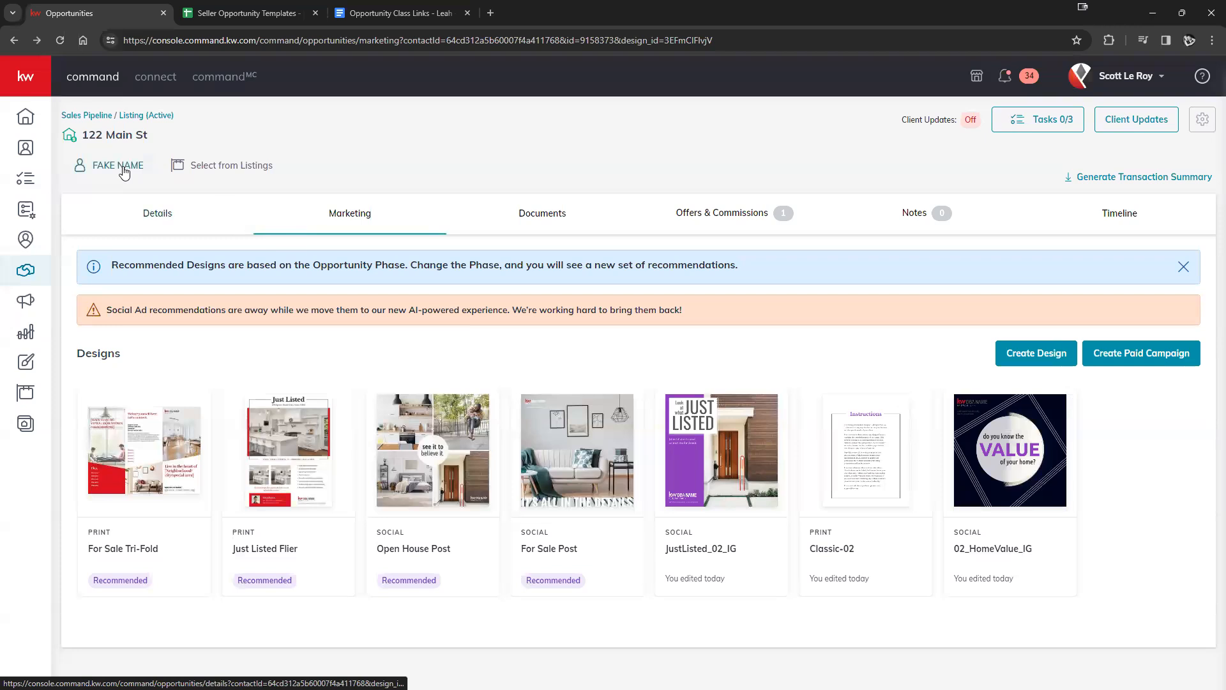
{"action": "left_click", "coordinate": [150, 115]}
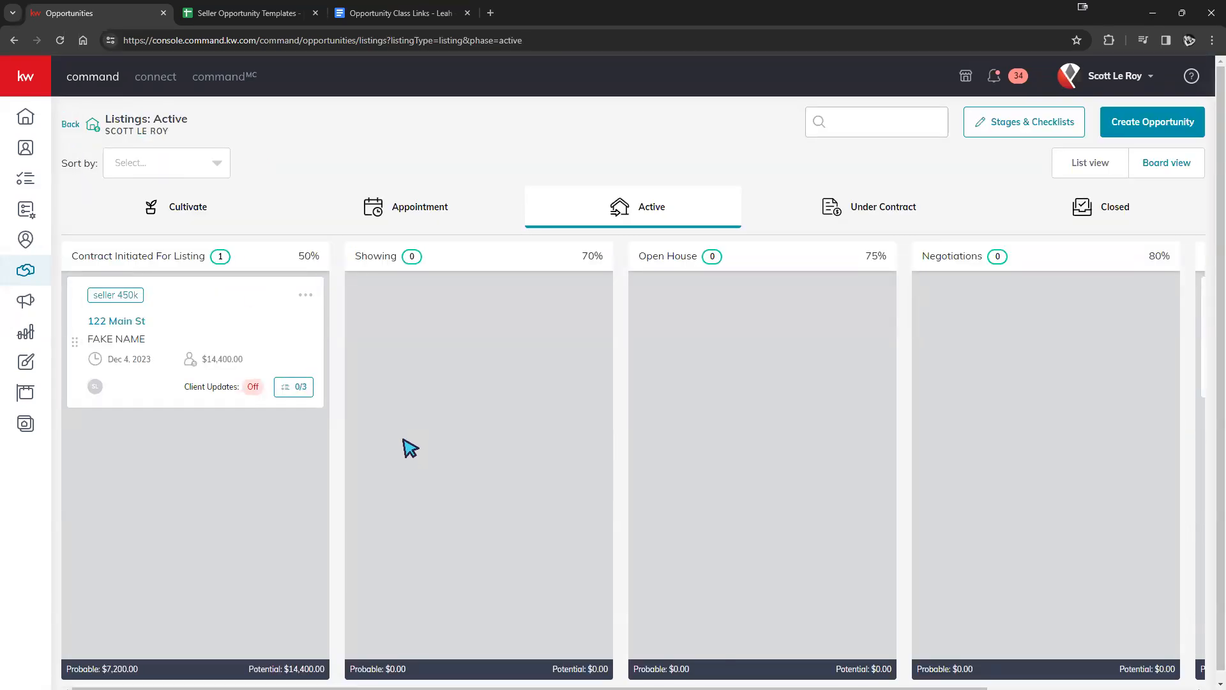
{"action": "left_click_drag", "start_coordinate": [176, 329], "coordinate": [768, 243]}
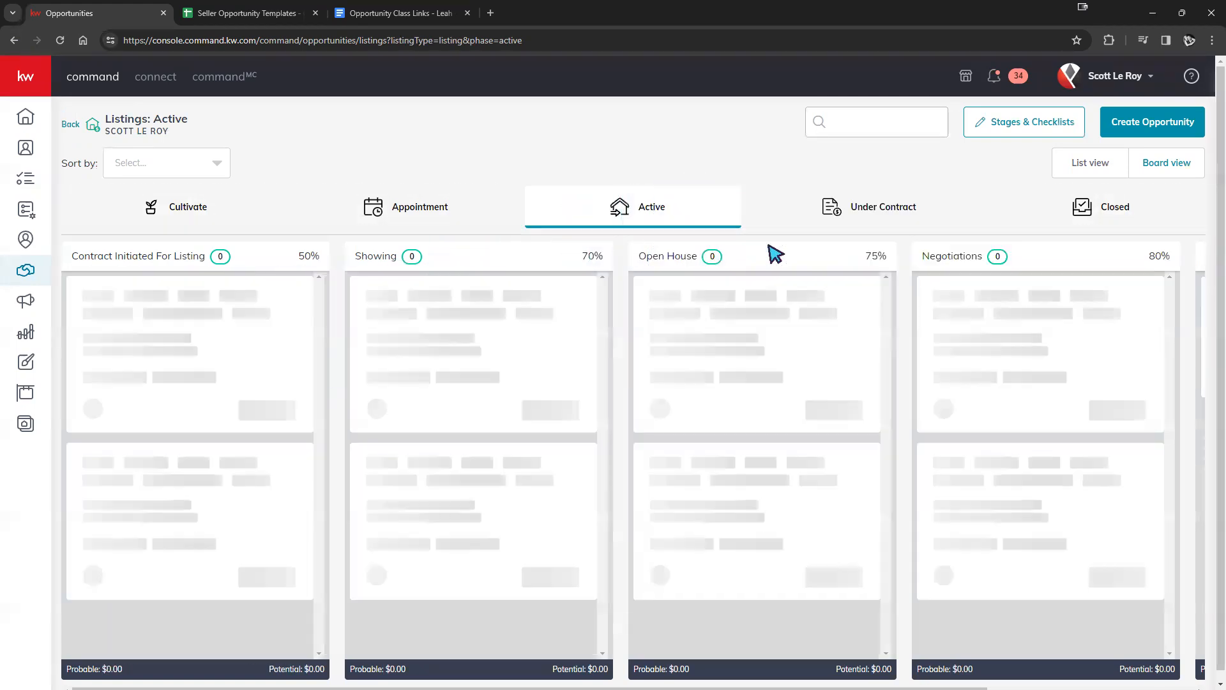
{"action": "left_click", "coordinate": [865, 208]}
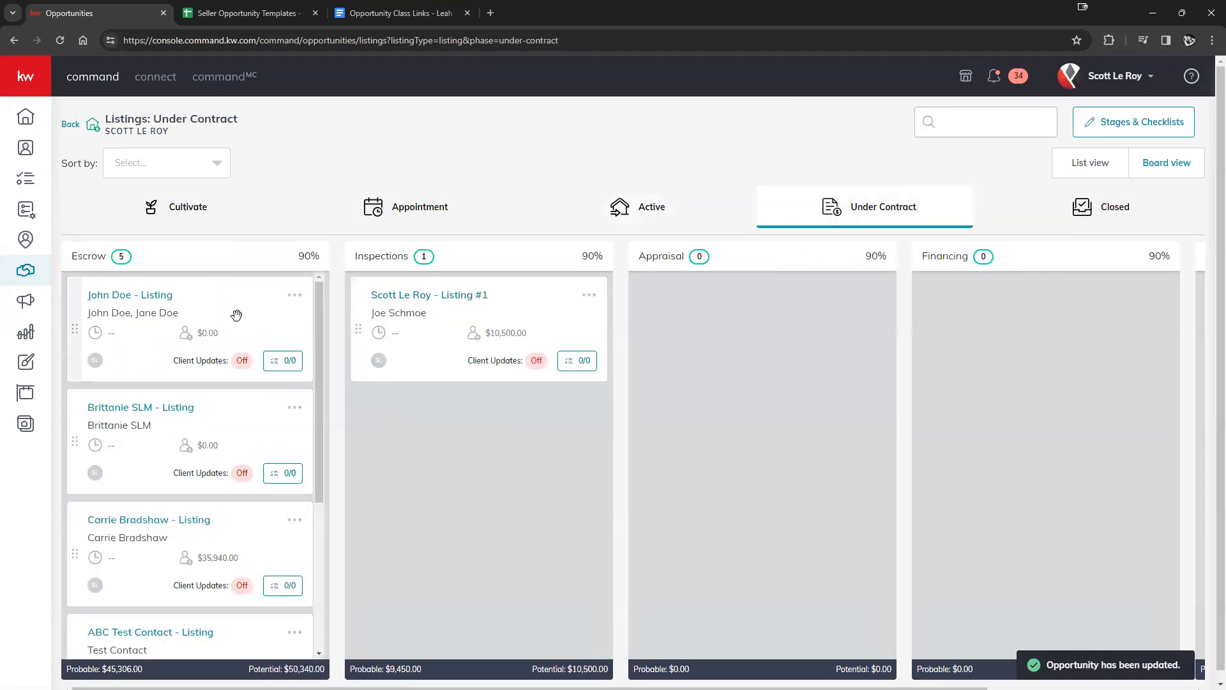
Move the "seller 450k" opportunity back to the Active phase and place it in the Open House stage
{"action": "scroll", "coordinate": [236, 314], "scroll_direction": "down", "scroll_amount": 4}
{"action": "left_click_drag", "start_coordinate": [180, 519], "coordinate": [627, 224]}
{"action": "left_click", "coordinate": [570, 219]}
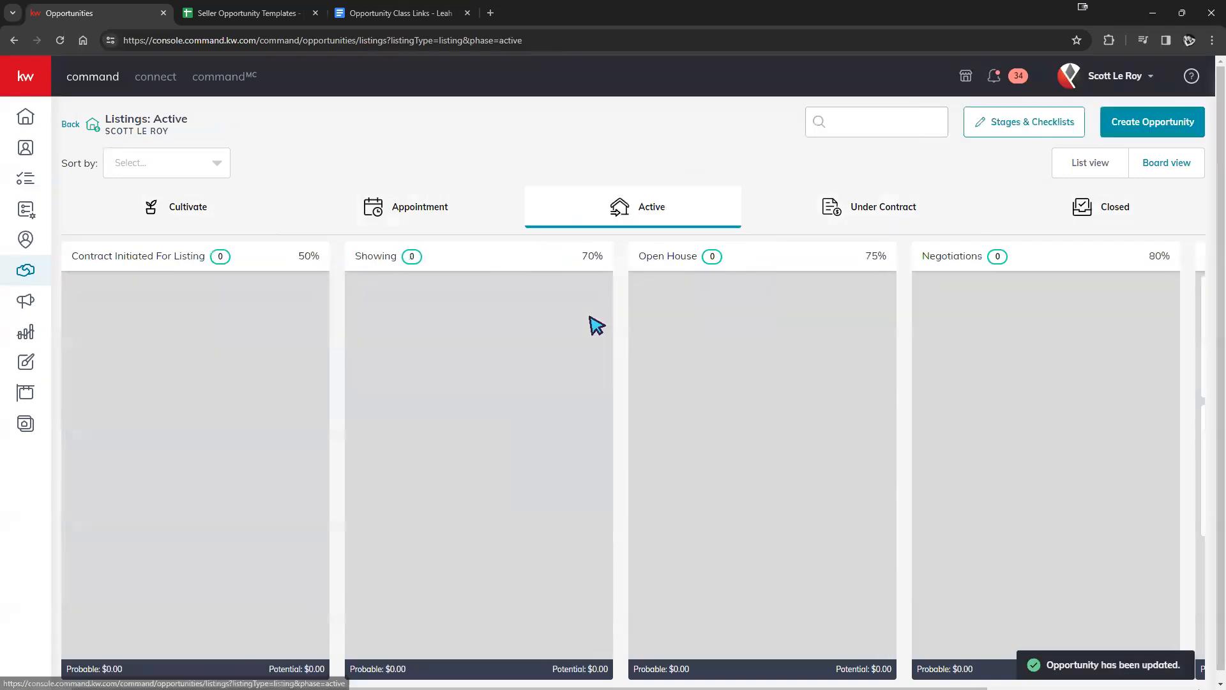
{"action": "scroll", "coordinate": [945, 395], "scroll_direction": "down", "scroll_amount": 2}
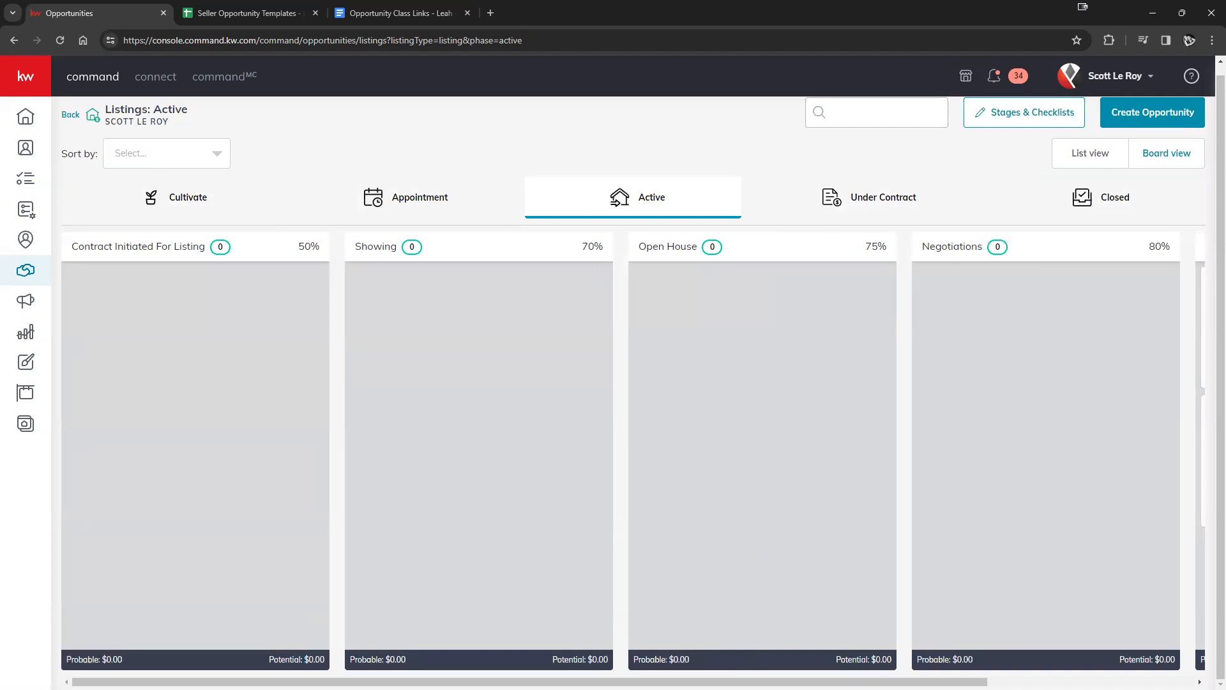
{"action": "scroll", "coordinate": [1085, 447], "scroll_direction": "right", "scroll_amount": 5}
{"action": "left_click_drag", "start_coordinate": [1108, 443], "coordinate": [547, 312]}
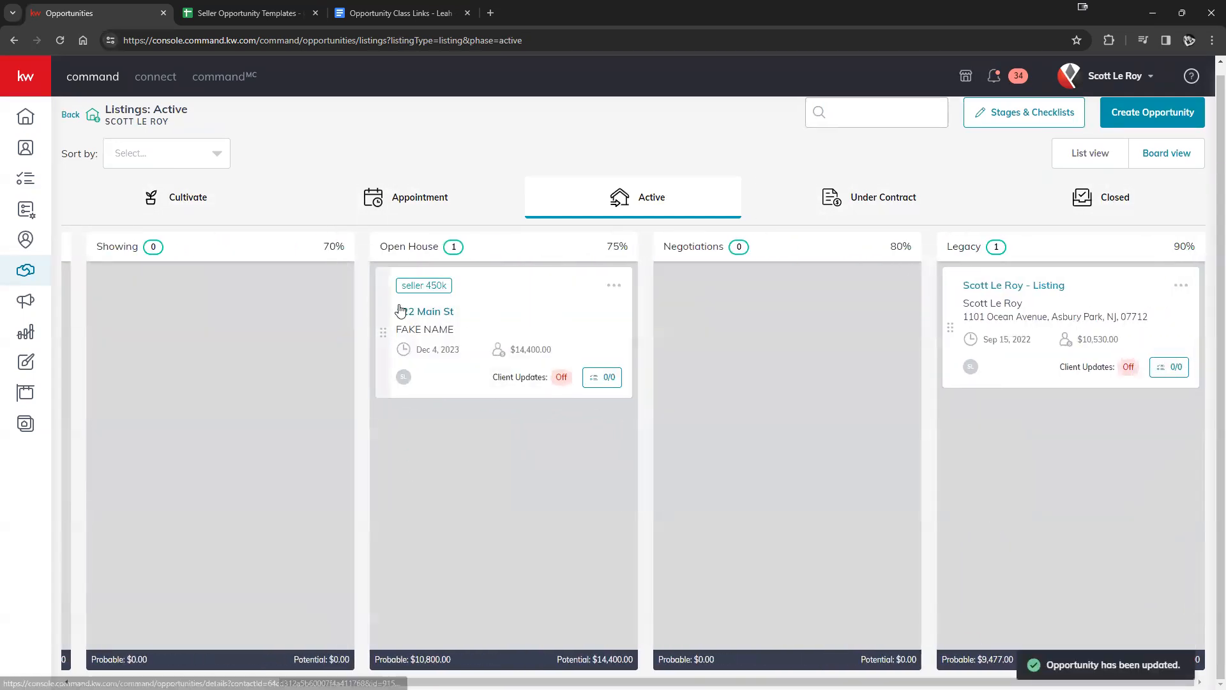
Check the marketing designs recommended for the "seller 450k" opportunity in the Open House stage and return to the board
{"action": "left_click", "coordinate": [424, 313]}
{"action": "left_click", "coordinate": [345, 292]}
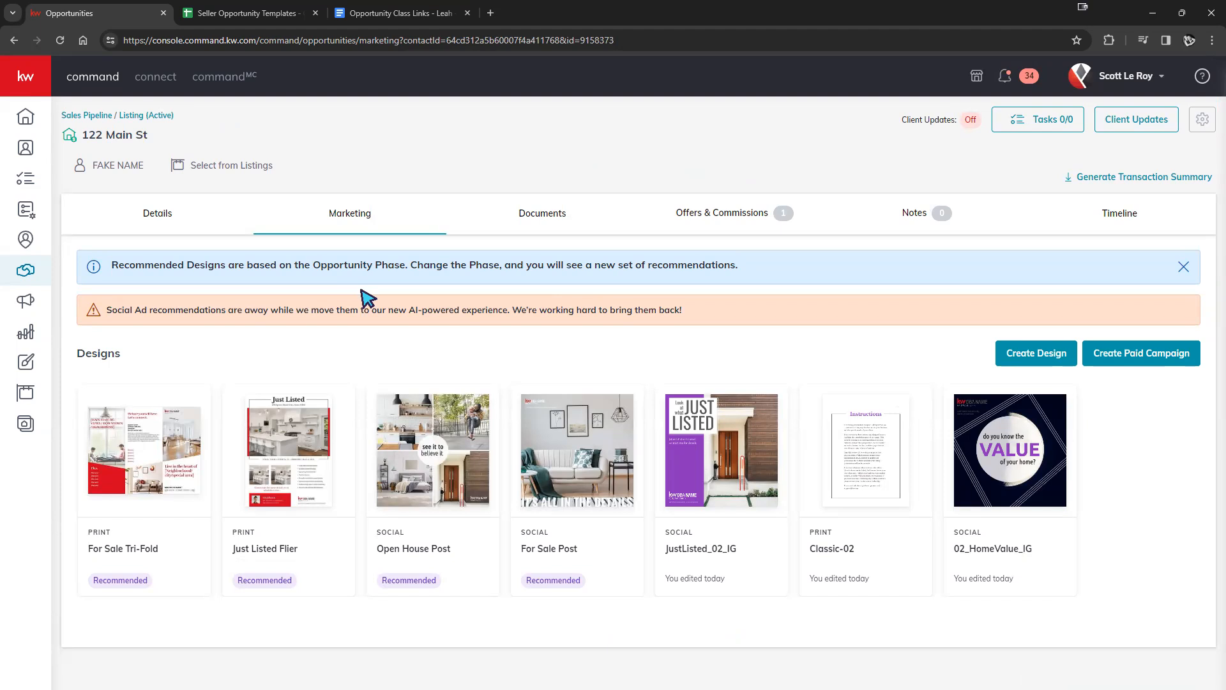
{"action": "left_click", "coordinate": [142, 116]}
Move the "seller 450k" opportunity from Open House to the Under Contract phase and open its recommended marketing designs
{"action": "left_click_drag", "start_coordinate": [763, 327], "coordinate": [855, 203]}
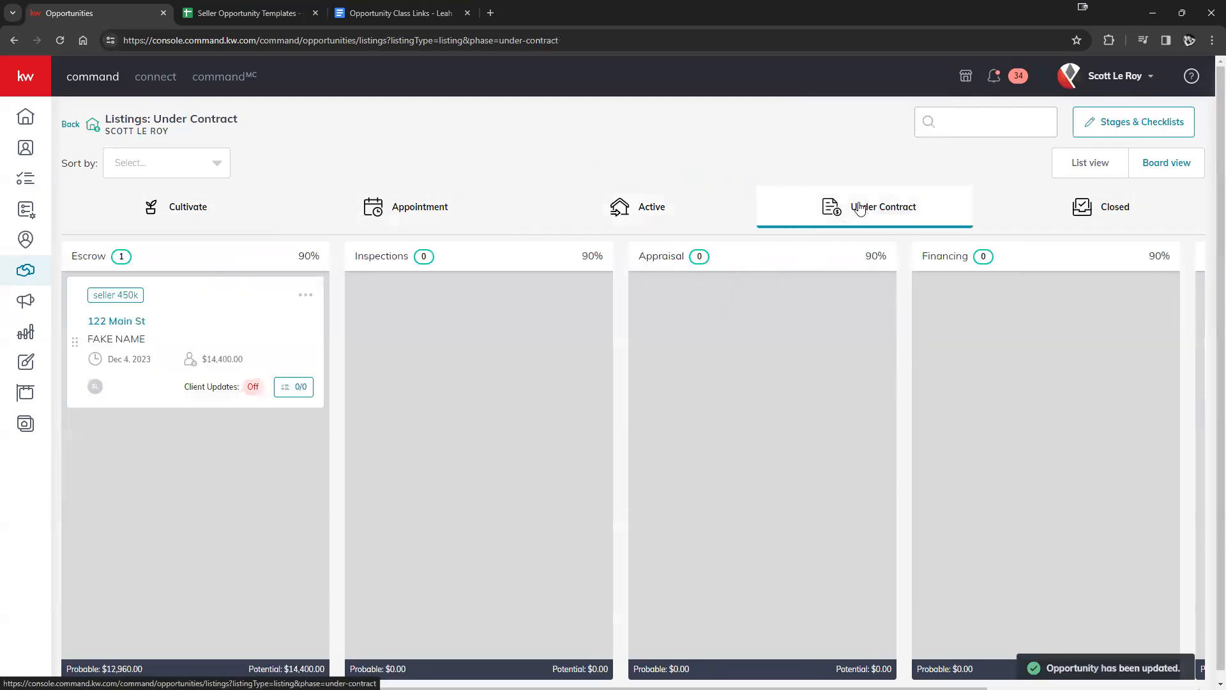
{"action": "scroll", "coordinate": [249, 350], "scroll_direction": "down", "scroll_amount": 3}
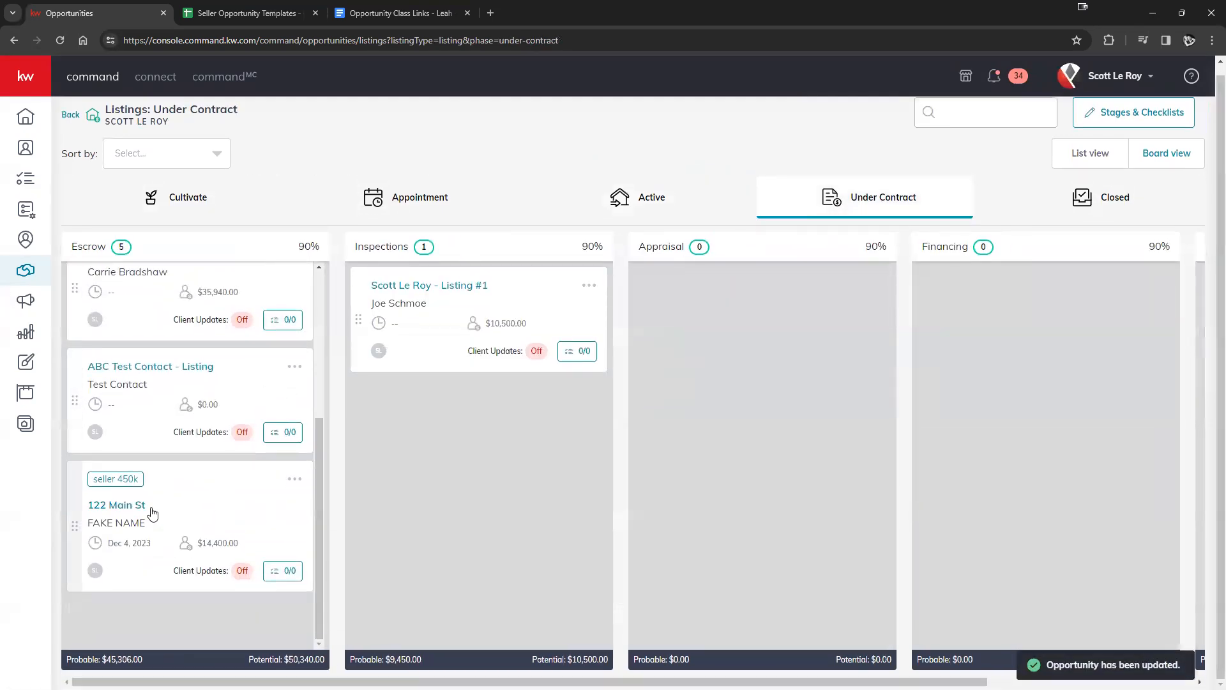
{"action": "left_click", "coordinate": [146, 511]}
{"action": "left_click", "coordinate": [352, 297]}
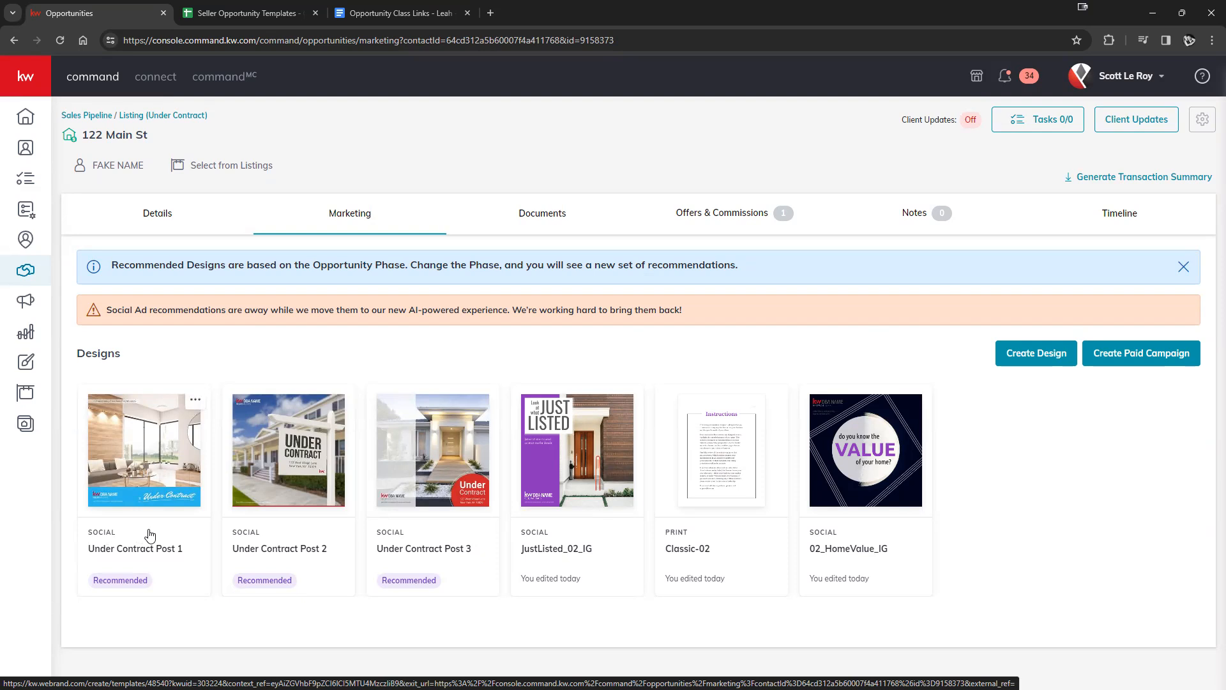
Open the Under Contract Post 2 design and try its background photo and address text for editability without changing them
{"action": "left_click", "coordinate": [324, 485]}
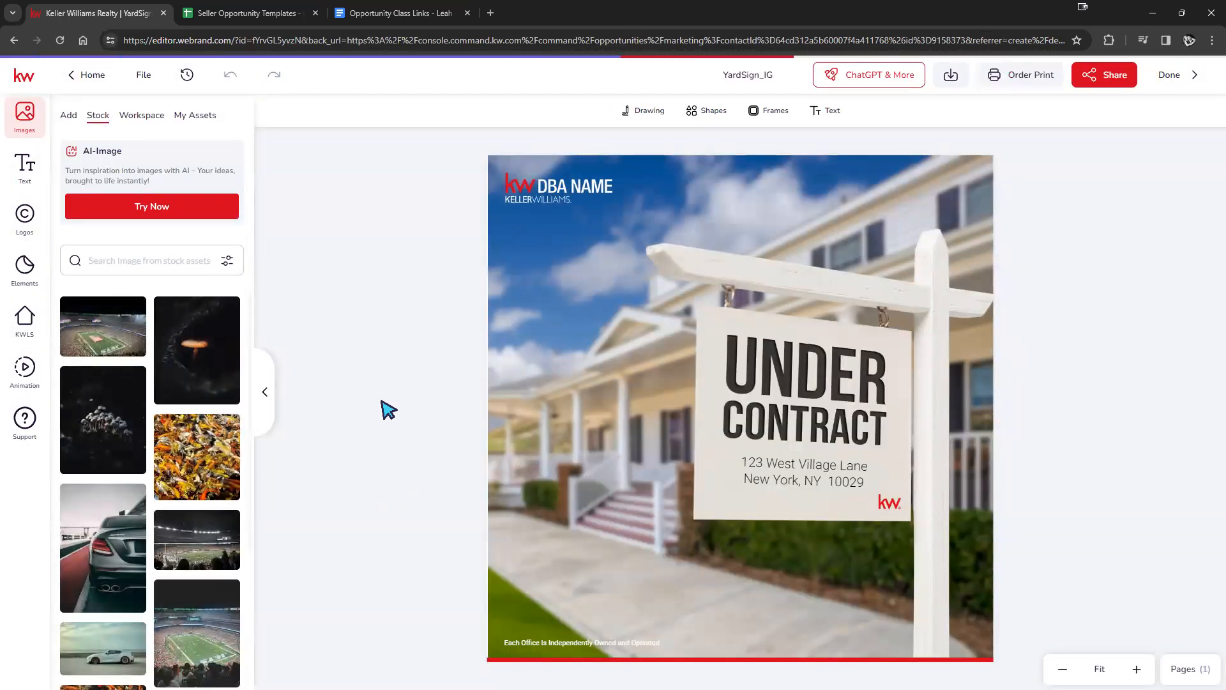
{"action": "double_click", "coordinate": [809, 374]}
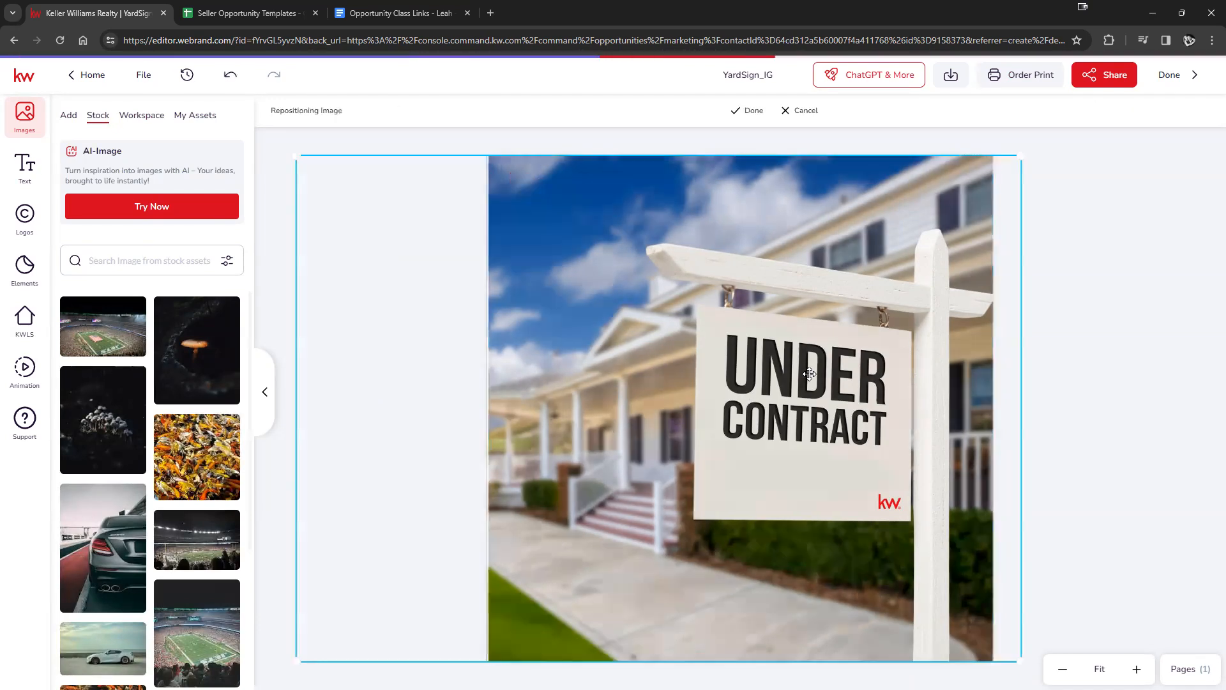
{"action": "left_click", "coordinate": [749, 112]}
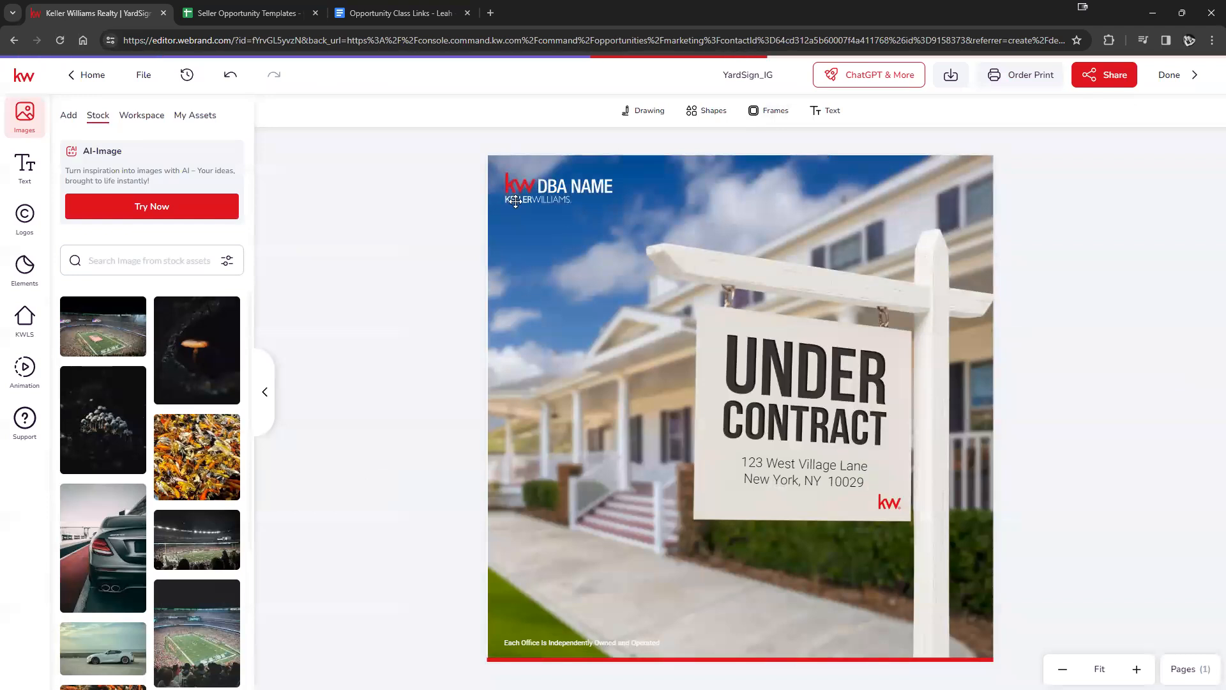
{"action": "double_click", "coordinate": [775, 464]}
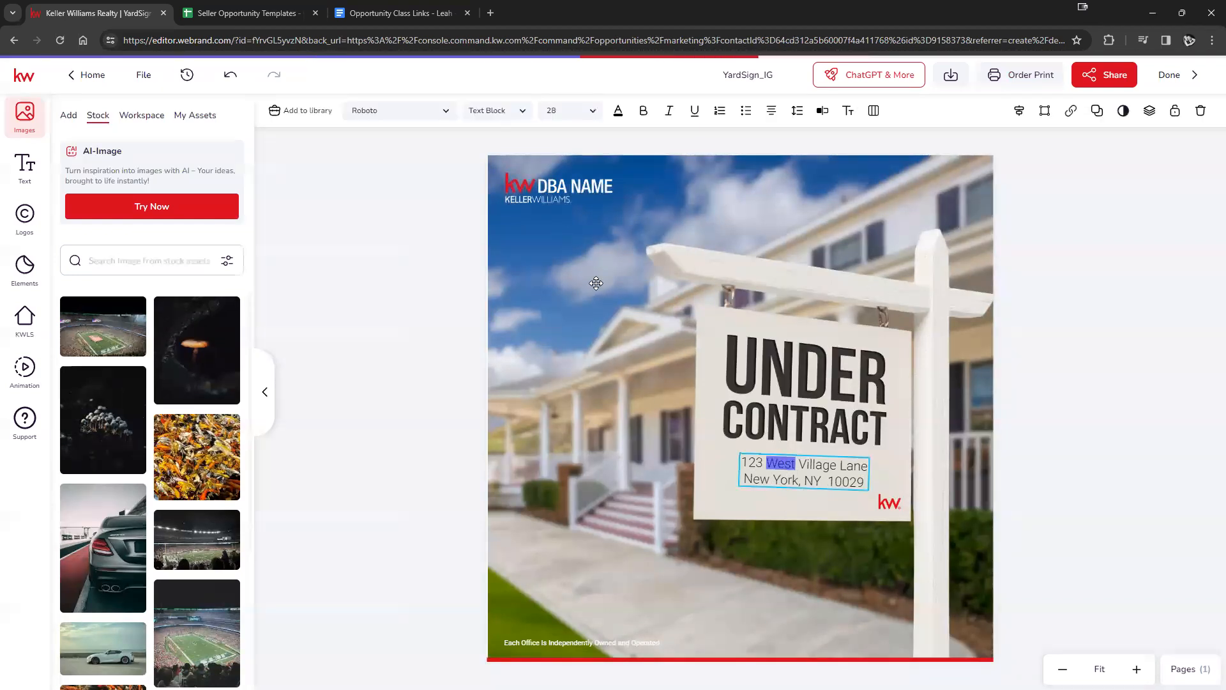
{"action": "left_click", "coordinate": [801, 509]}
{"action": "left_click", "coordinate": [1161, 265]}
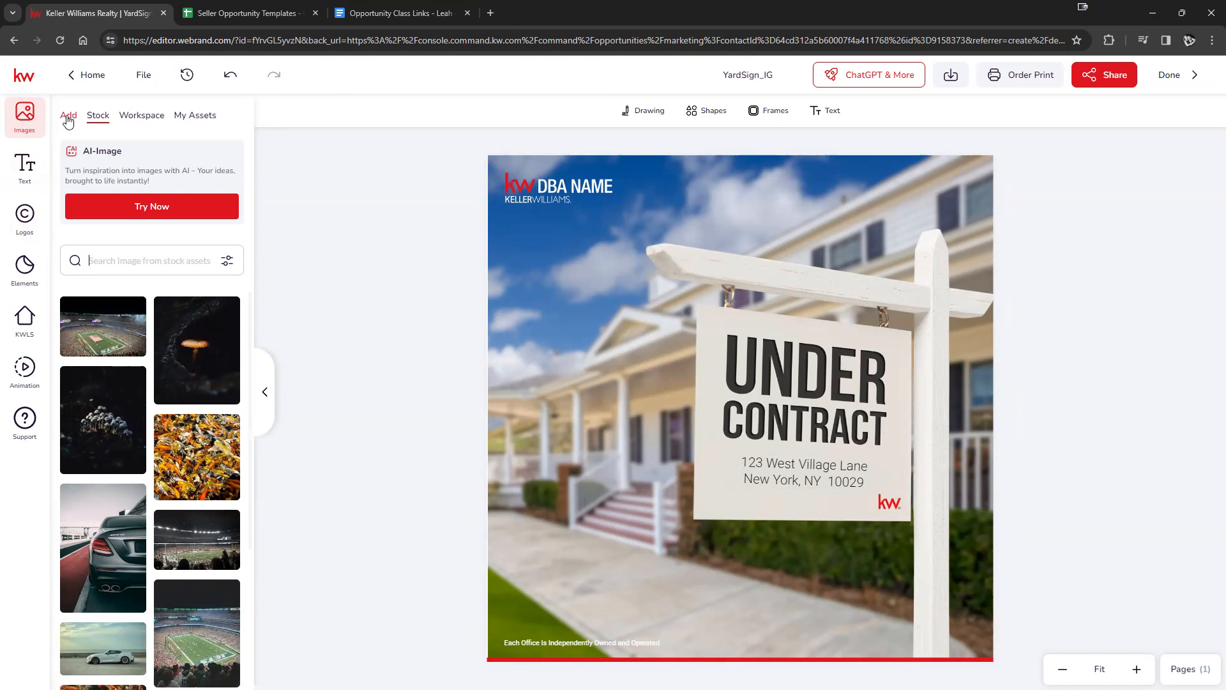
Add a circular image frame to the yard sign design, shrink it and place it in the design's lower-left corner
{"action": "left_click", "coordinate": [192, 119]}
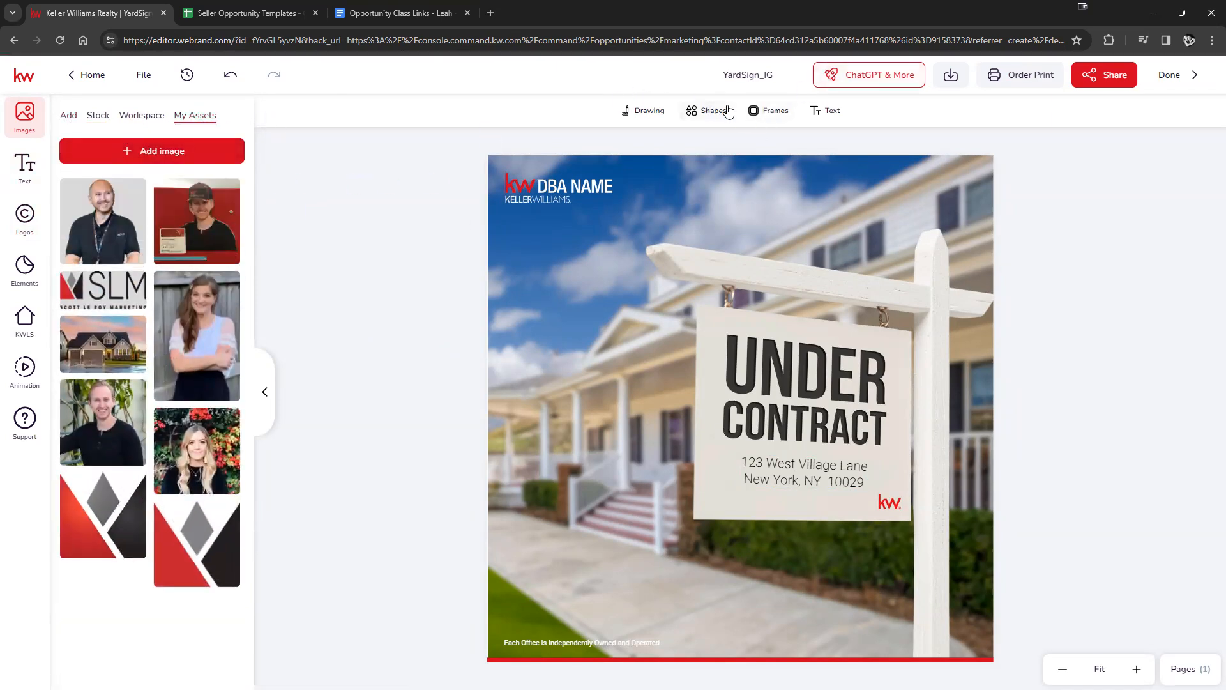
{"action": "left_click", "coordinate": [773, 113]}
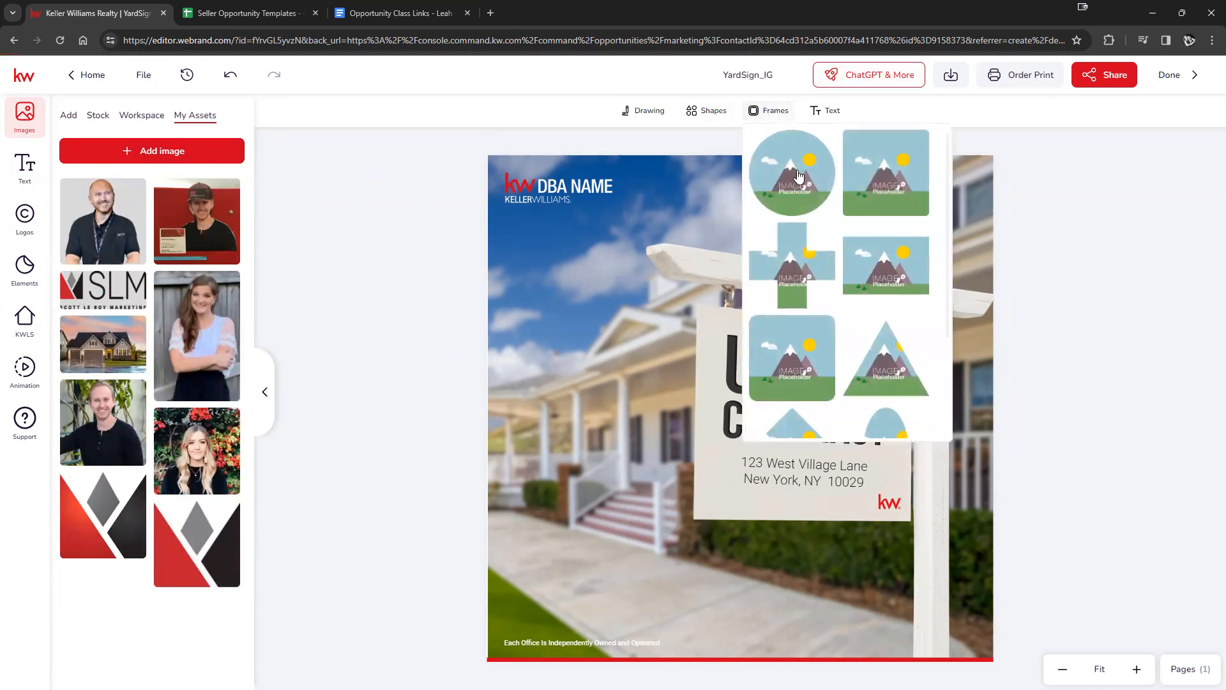
{"action": "left_click", "coordinate": [814, 189]}
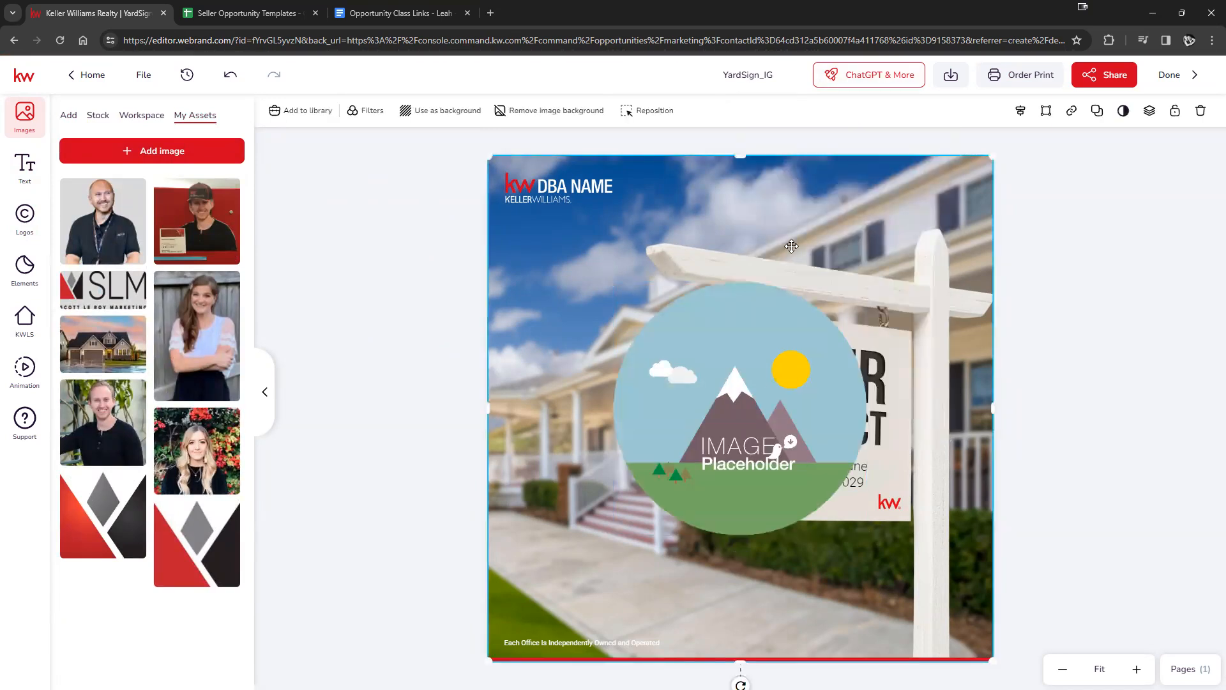
{"action": "left_click_drag", "start_coordinate": [867, 281], "coordinate": [743, 405]}
{"action": "left_click_drag", "start_coordinate": [669, 447], "coordinate": [553, 535]}
{"action": "left_click_drag", "start_coordinate": [634, 497], "coordinate": [578, 543]}
Fill the circular frame with the headshot of the man in the black shirt from My Assets and shift it slightly right
{"action": "mouse_move", "coordinate": [90, 266]}
{"action": "mouse_move", "coordinate": [99, 427]}
{"action": "left_mouse_down"}
{"action": "mouse_move", "coordinate": [391, 539]}
{"action": "mouse_move", "coordinate": [518, 566]}
{"action": "left_mouse_up"}
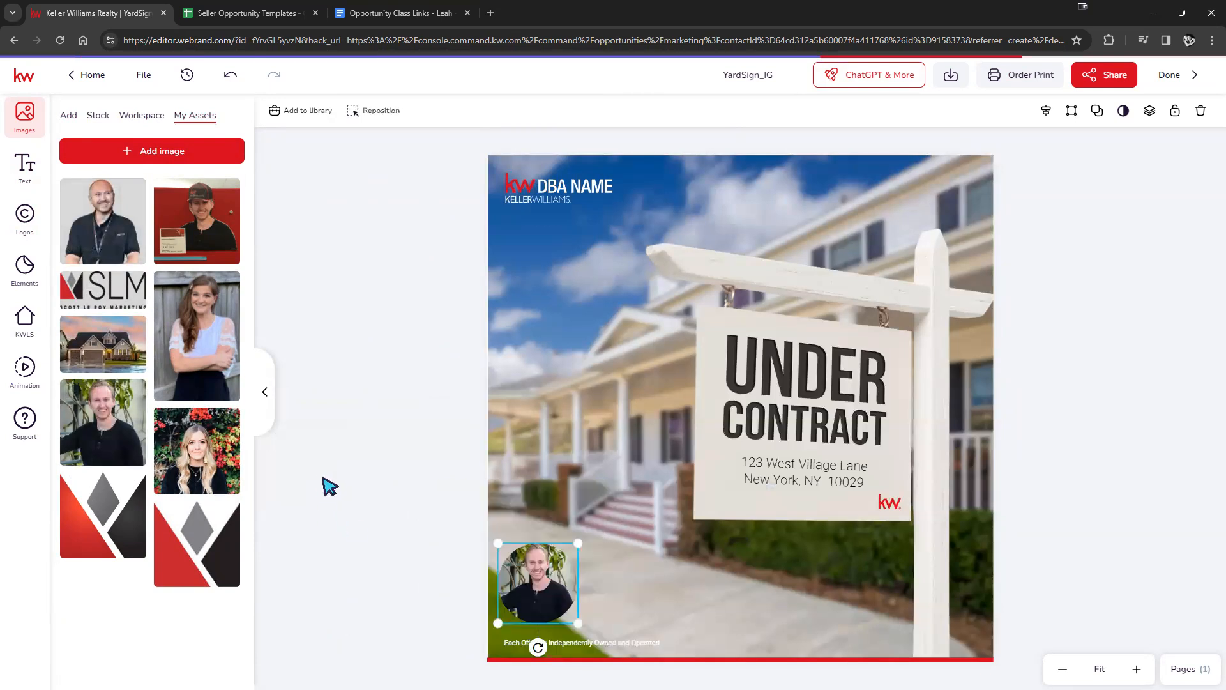
{"action": "left_click", "coordinate": [344, 485]}
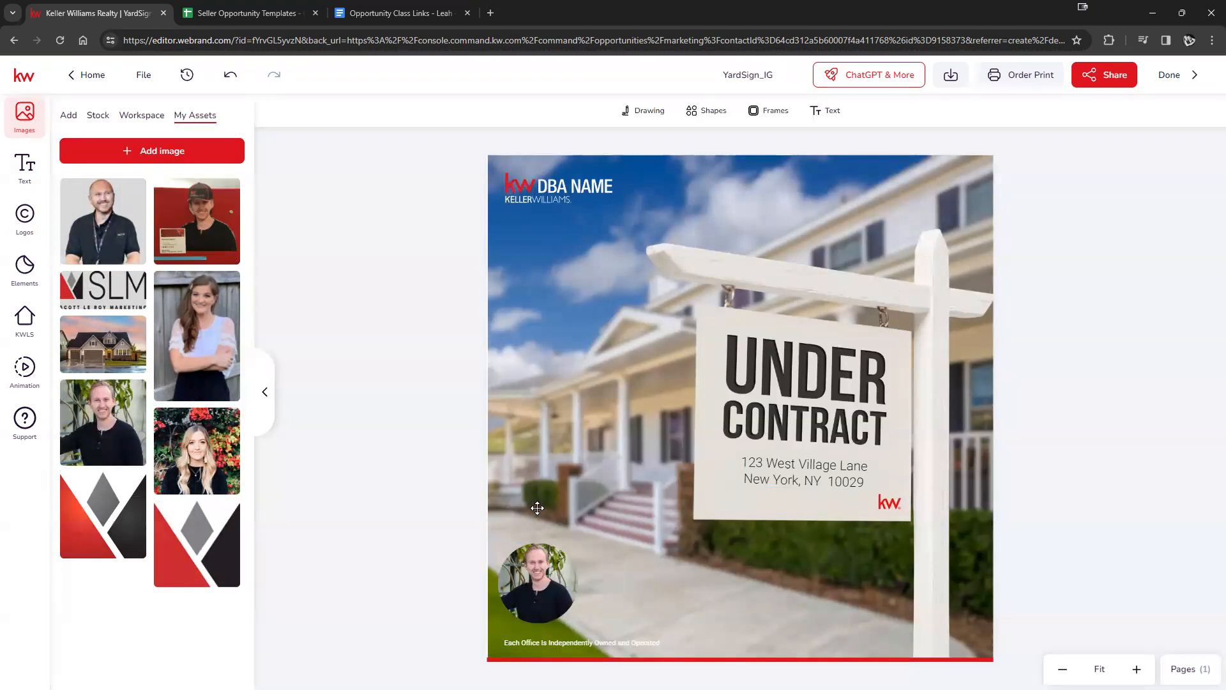
{"action": "left_click_drag", "start_coordinate": [560, 588], "coordinate": [580, 583]}
{"action": "left_click", "coordinate": [391, 540]}
Save the yard sign design and finish editing it
{"action": "left_click", "coordinate": [154, 81]}
{"action": "left_click", "coordinate": [161, 114]}
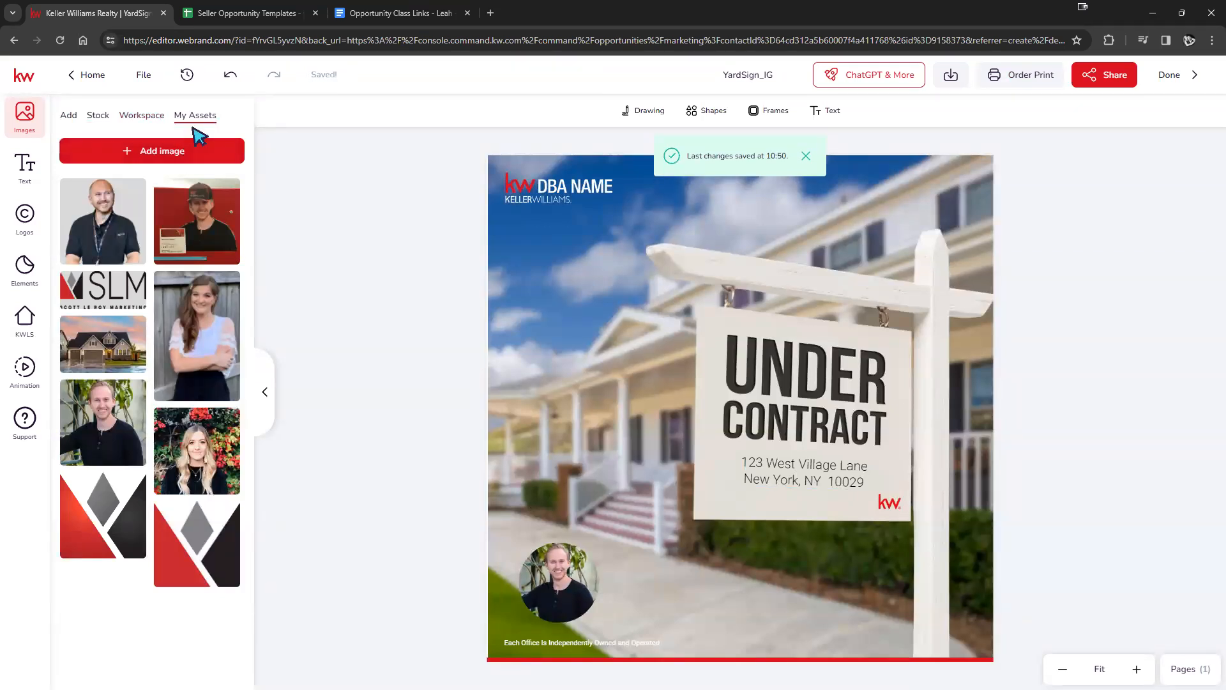
{"action": "mouse_move", "coordinate": [193, 196]}
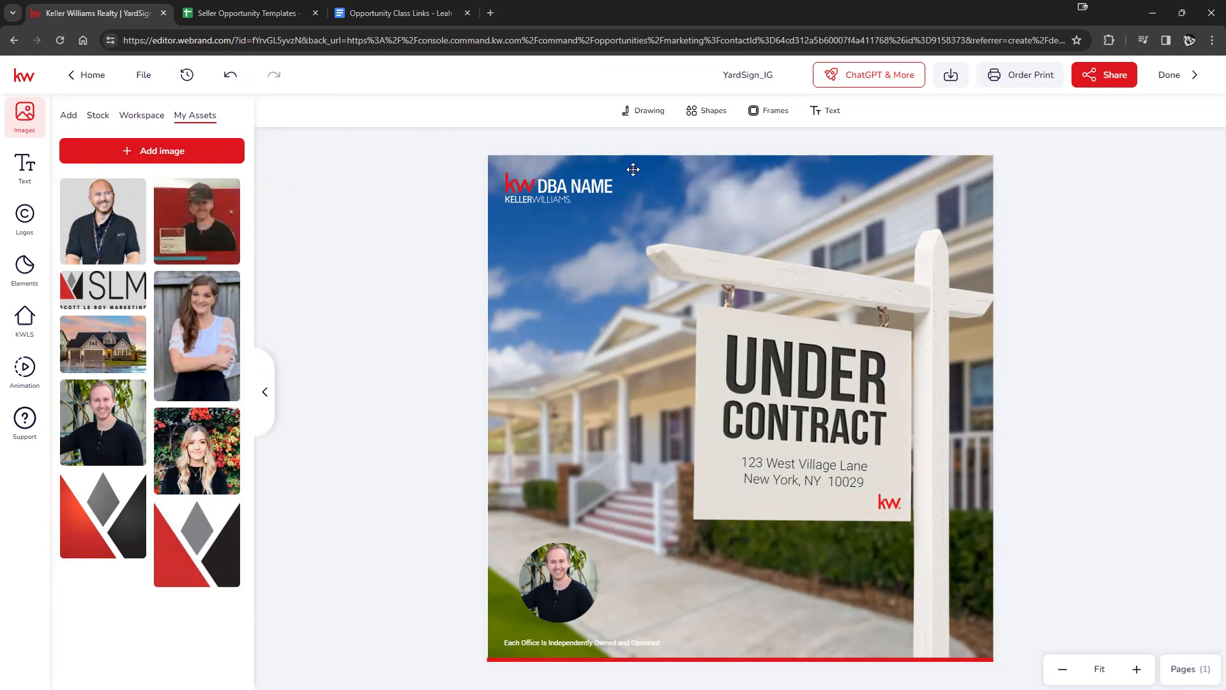
{"action": "left_click", "coordinate": [1179, 76]}
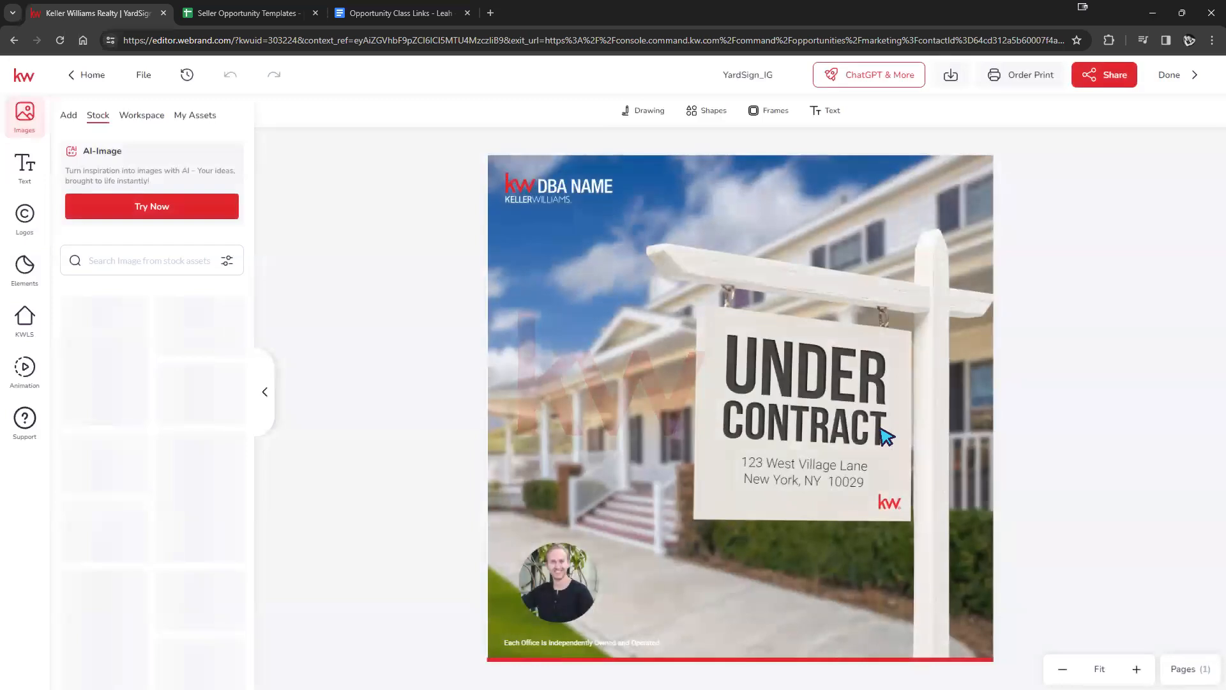
Try removing the image background from the yard sign photo, and undo the removal
{"action": "left_click", "coordinate": [899, 283]}
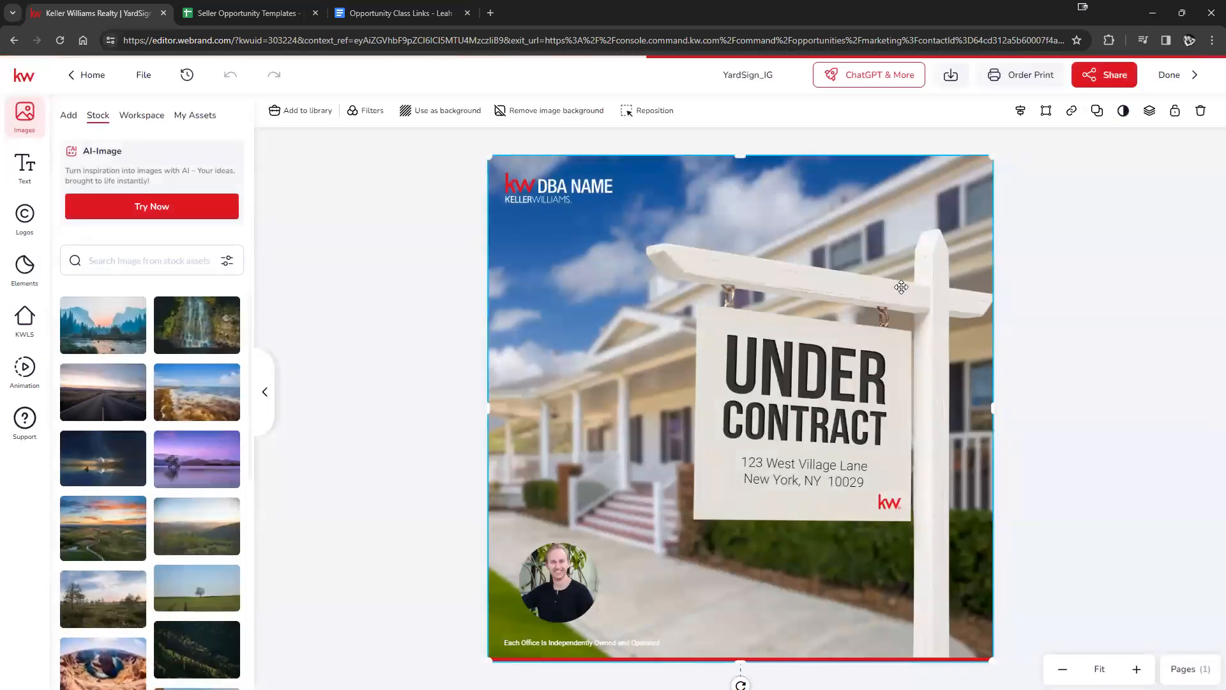
{"action": "left_click", "coordinate": [540, 113]}
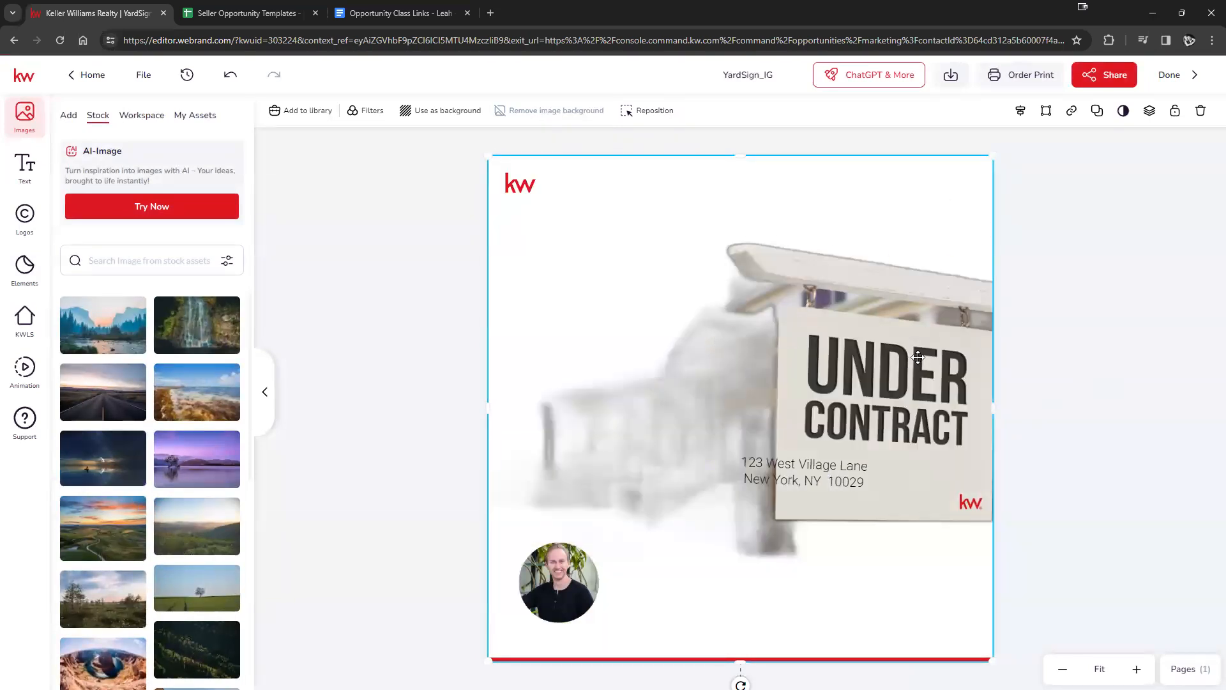
{"action": "left_click", "coordinate": [1123, 221]}
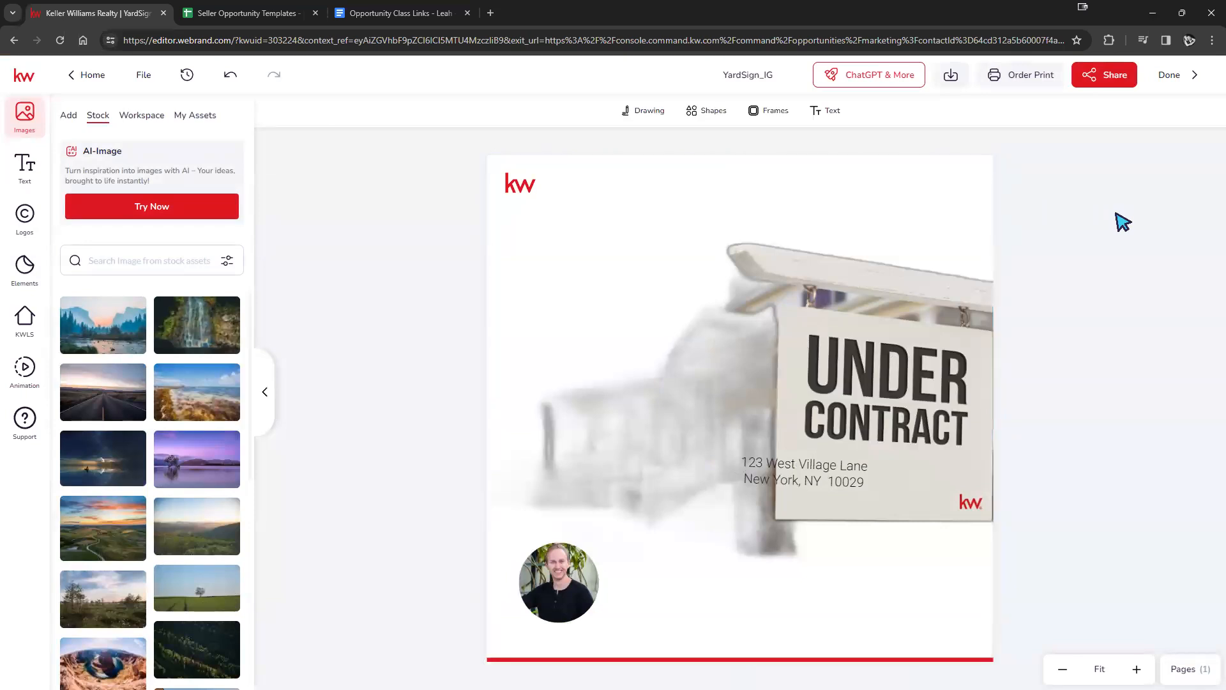
{"action": "left_click", "coordinate": [230, 74]}
Delete the yard sign photo from the design and undo the deletion
{"action": "left_click", "coordinate": [557, 333]}
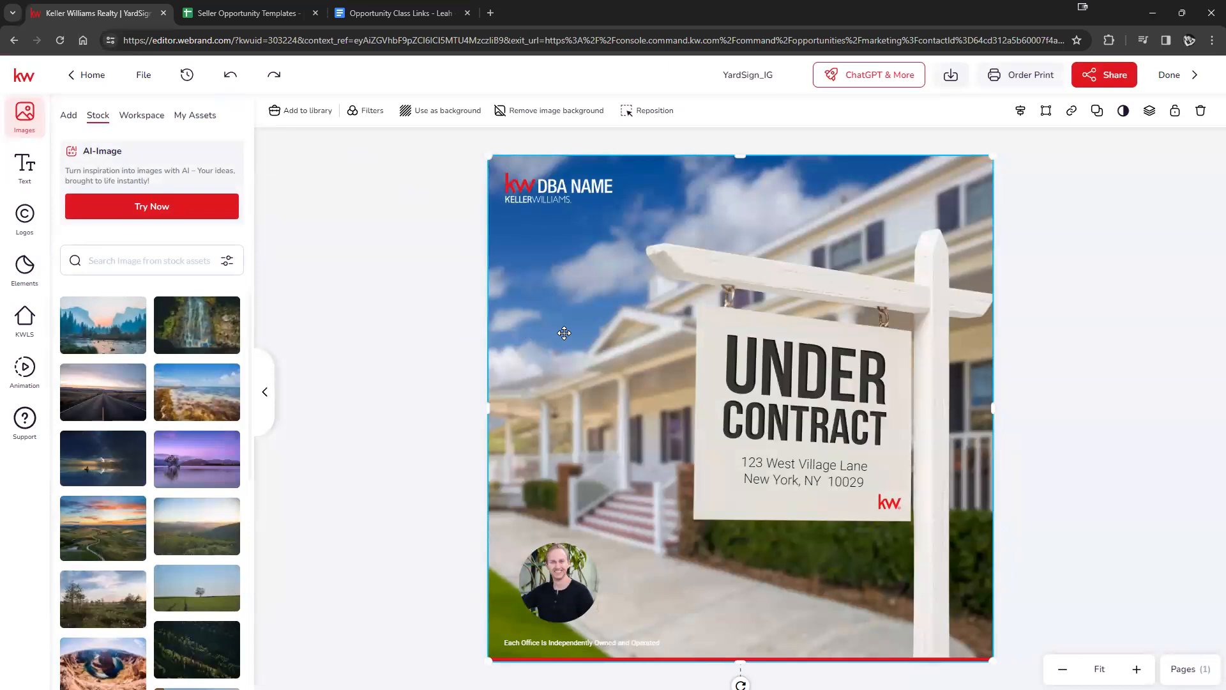
{"action": "key", "text": "Delete"}
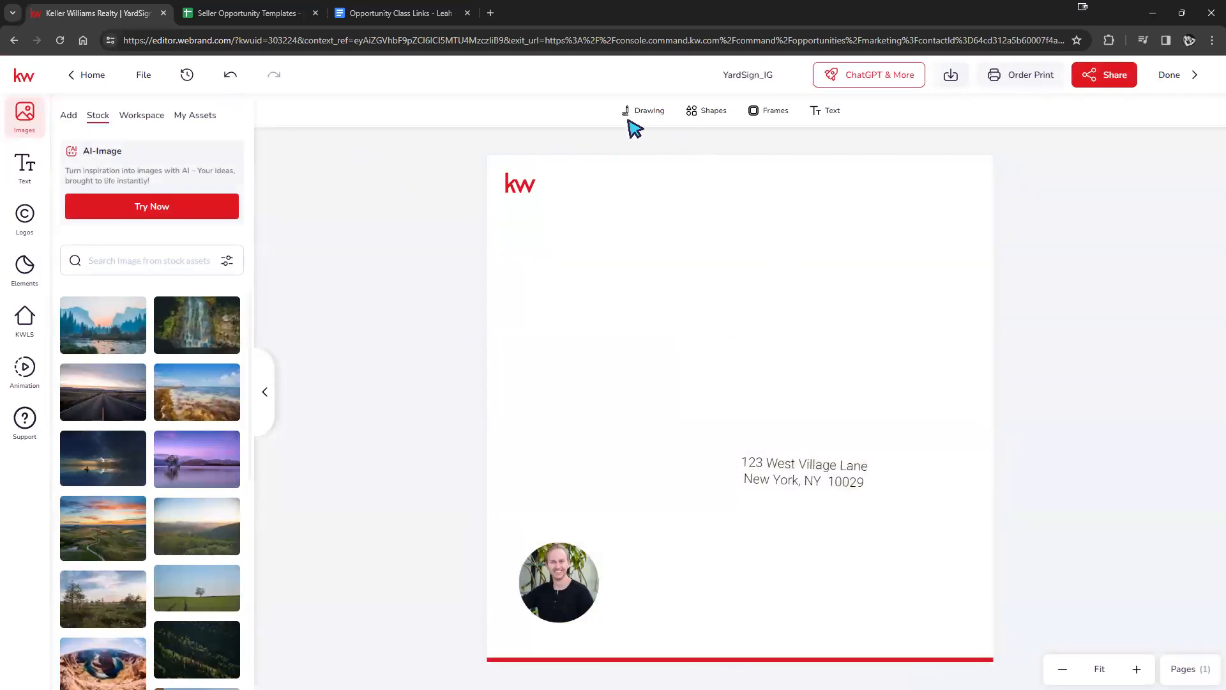
{"action": "left_click", "coordinate": [230, 74]}
Try replacing the yard sign photo with the stock image of a mountain river, and undo the replacement
{"action": "left_click", "coordinate": [821, 345]}
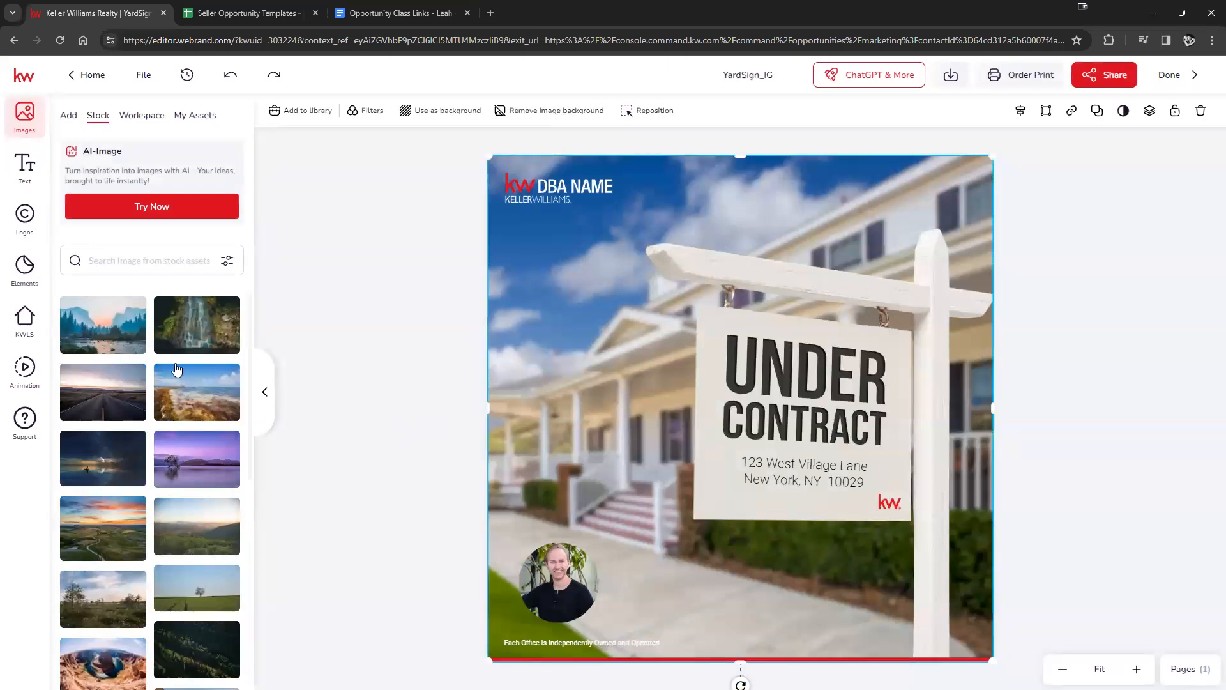
{"action": "left_click_drag", "start_coordinate": [130, 326], "coordinate": [511, 320]}
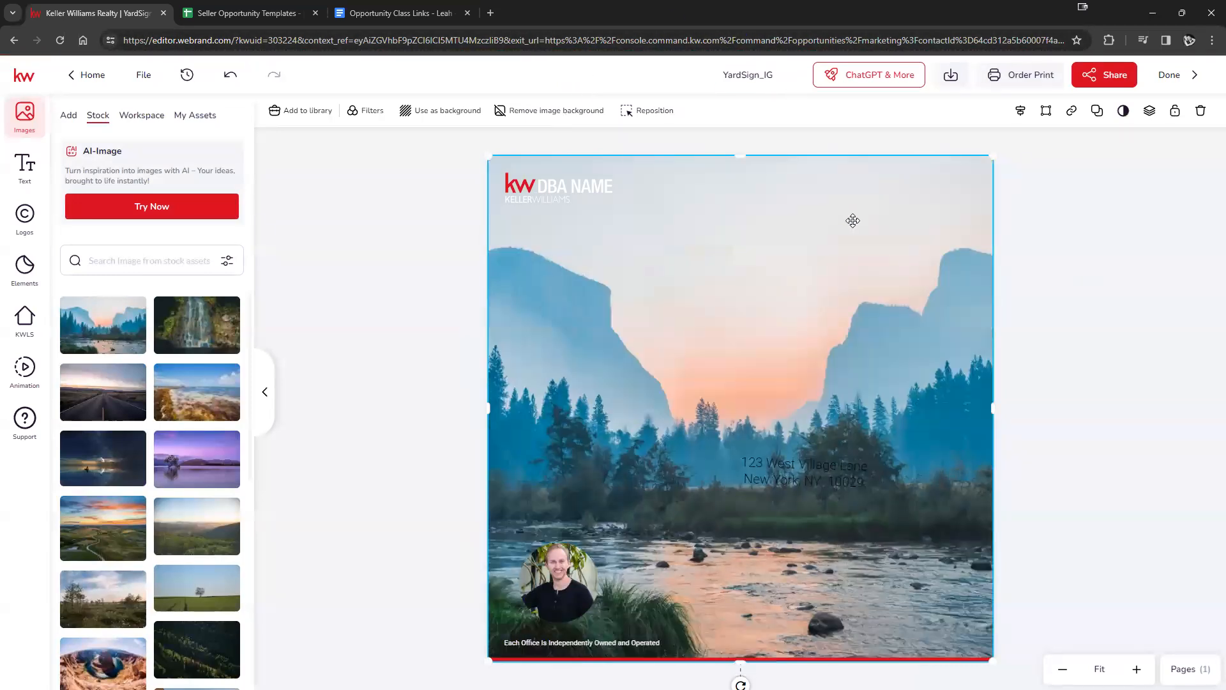
{"action": "left_click", "coordinate": [229, 76]}
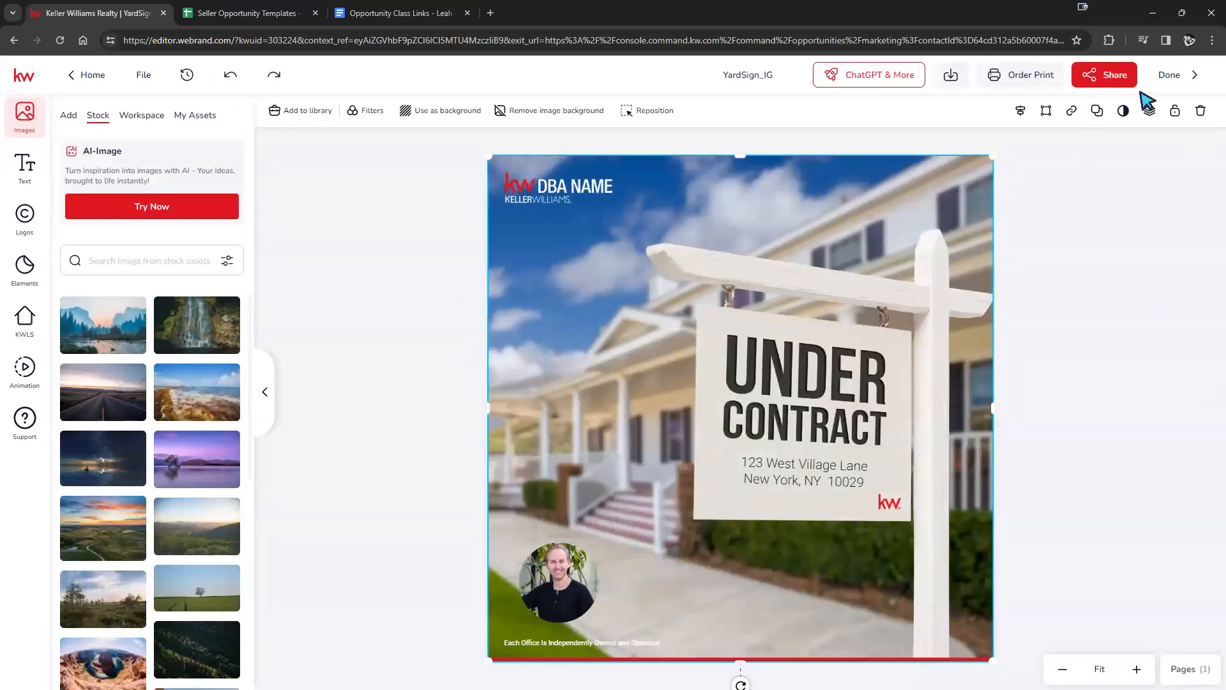
Finish editing the yard sign design, saving its changes, and return to the Under Contract listings board
{"action": "left_click", "coordinate": [1172, 76]}
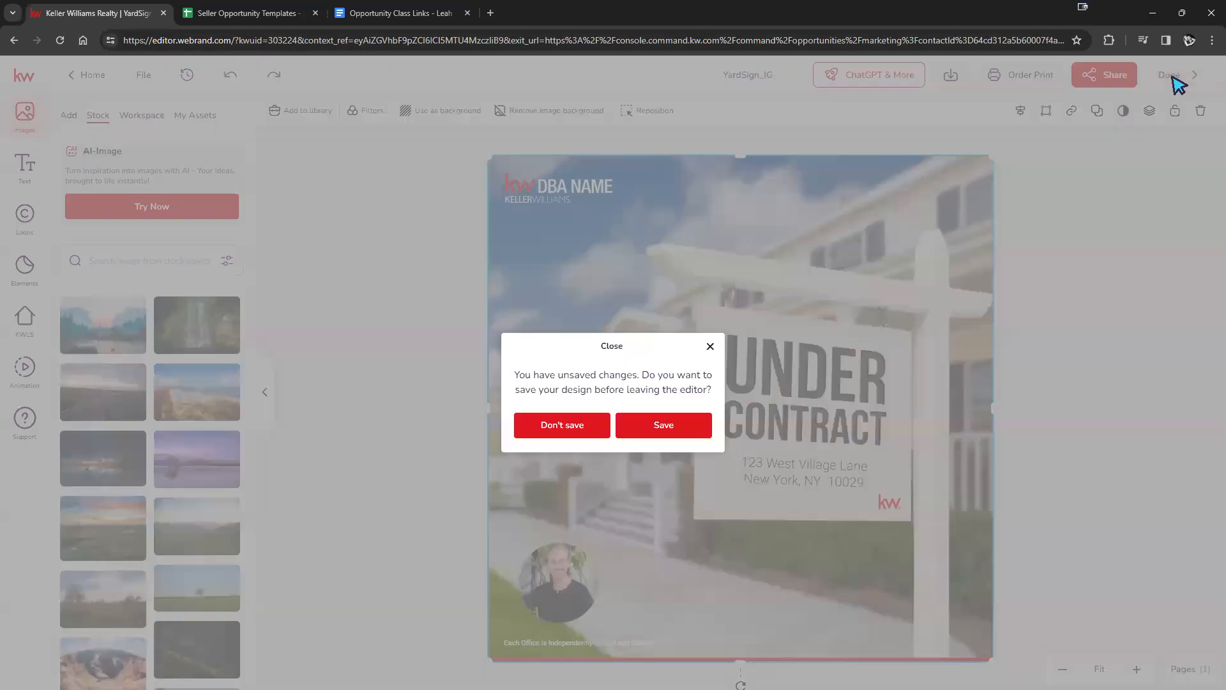
{"action": "left_click", "coordinate": [665, 424]}
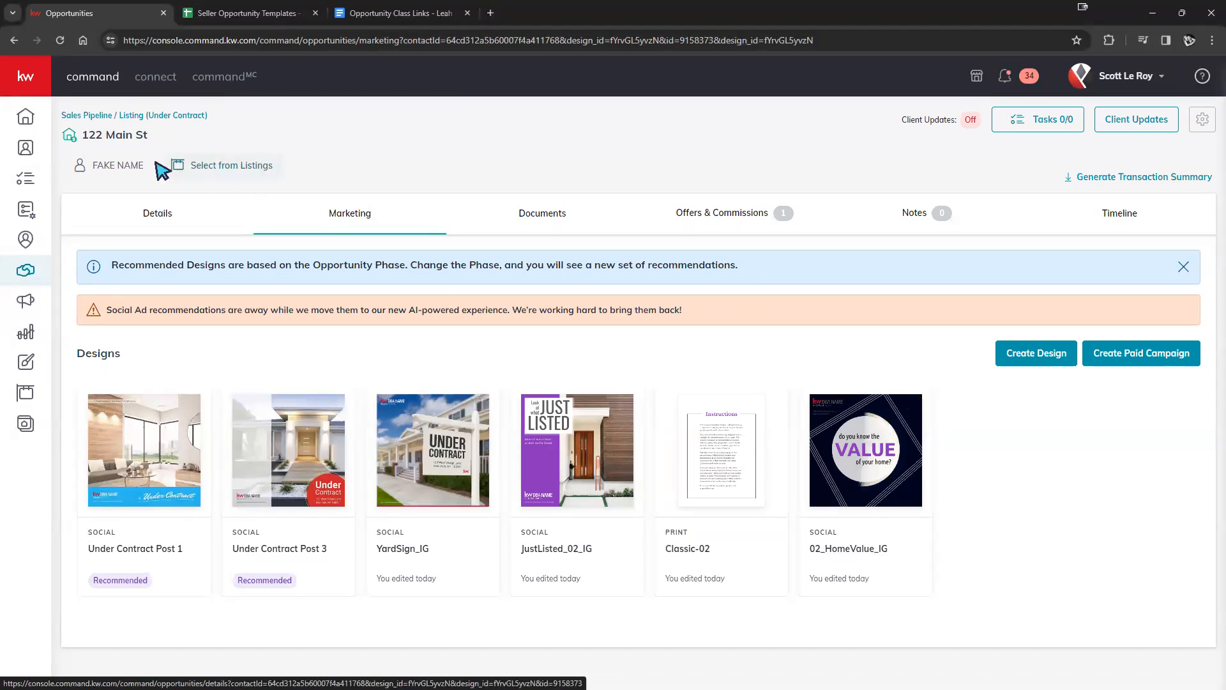
{"action": "left_click", "coordinate": [149, 116]}
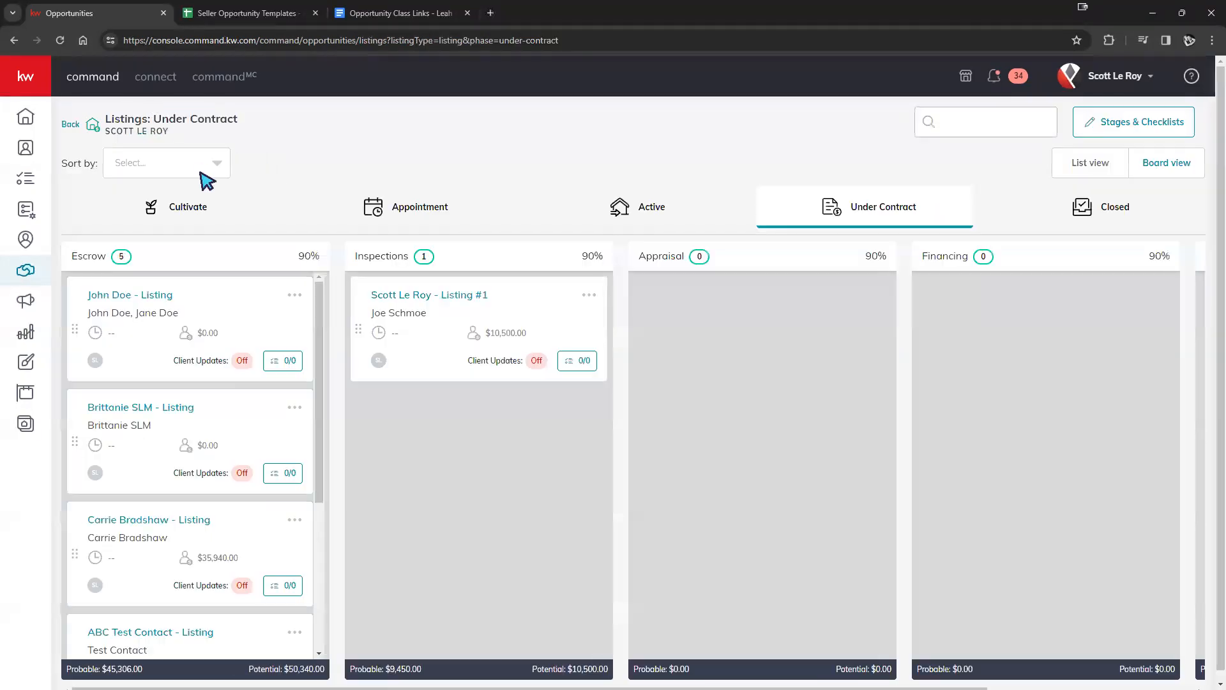
Move the "seller 450k" opportunity from Escrow to the Closed phase, confirming the closing date 12/4/2023
{"action": "scroll", "coordinate": [236, 396], "scroll_direction": "down", "scroll_amount": 4}
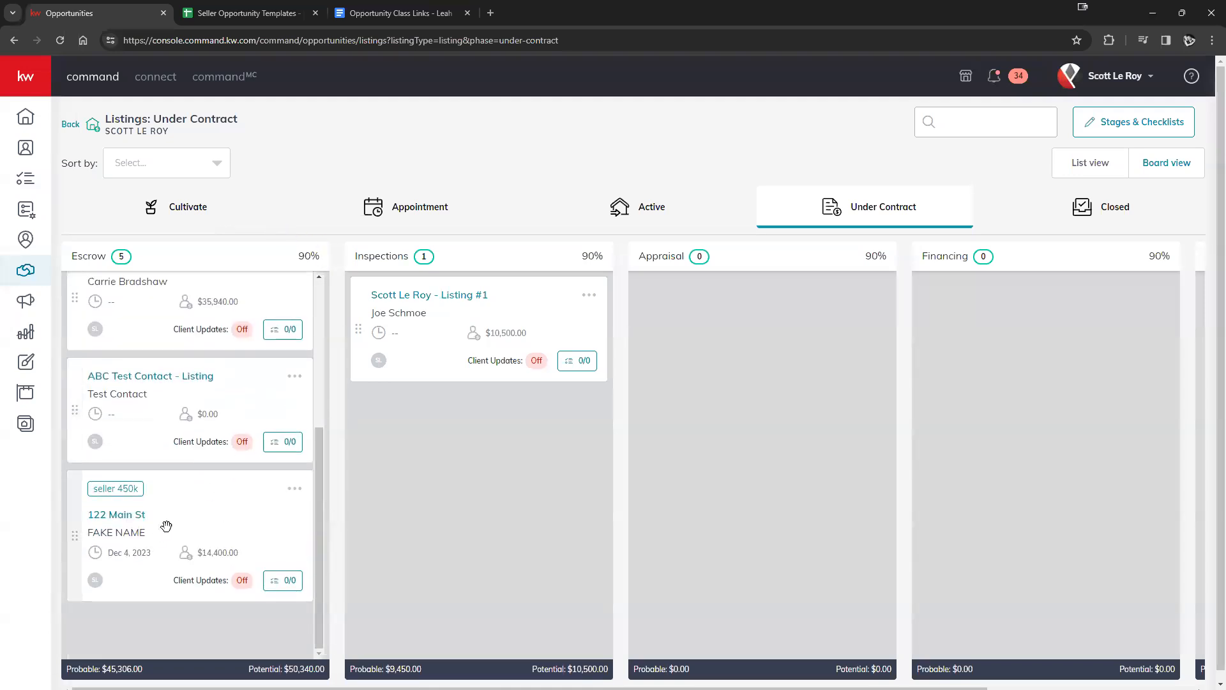
{"action": "left_click_drag", "start_coordinate": [203, 514], "coordinate": [1046, 204]}
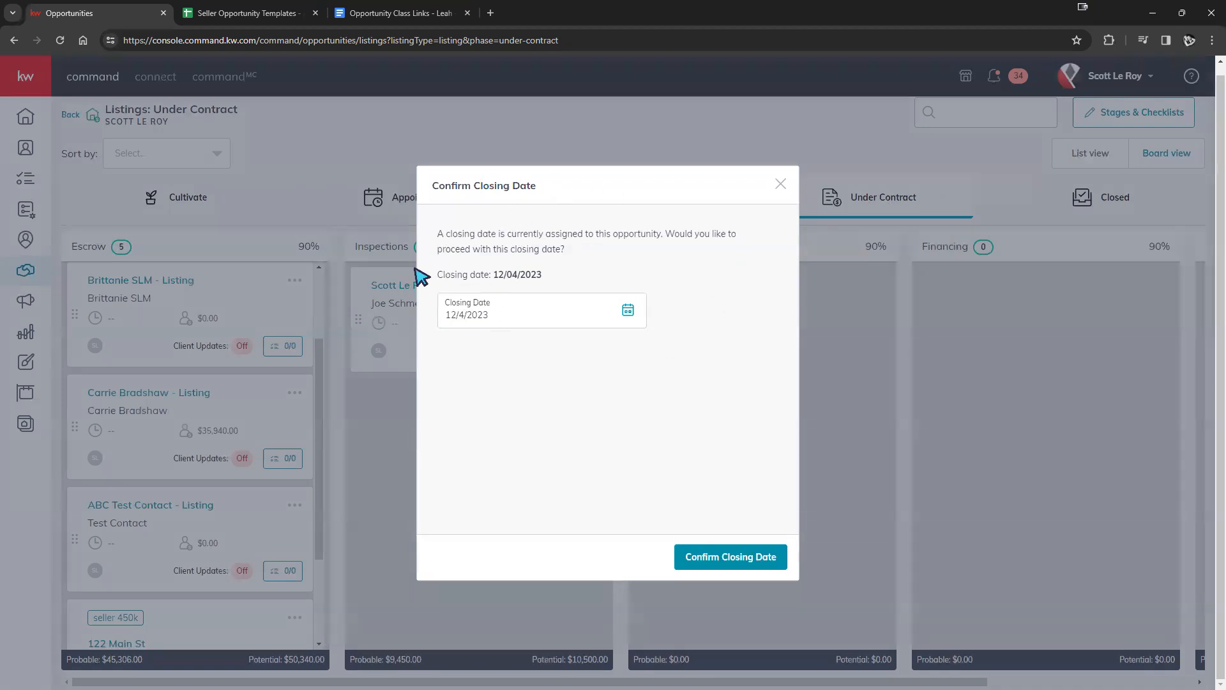
{"action": "left_click", "coordinate": [726, 560]}
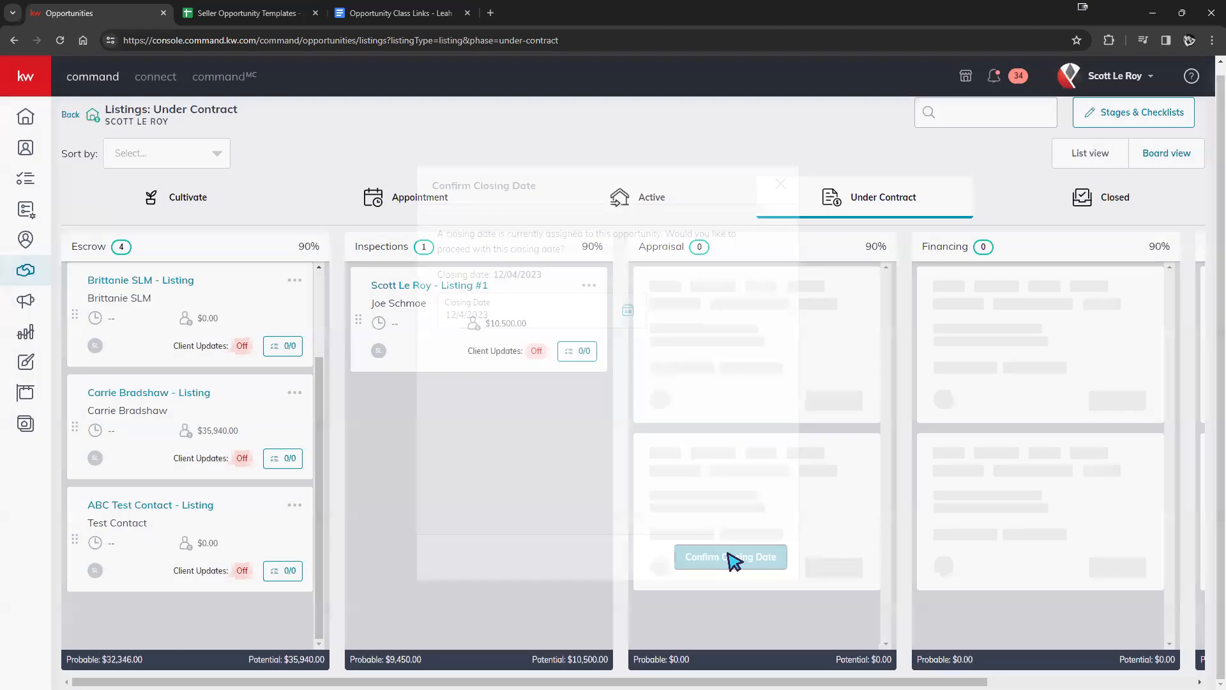
Open the "seller 450k" opportunity from the Closed board and bring up its recommended Just Sold marketing design
{"action": "left_click", "coordinate": [1117, 199]}
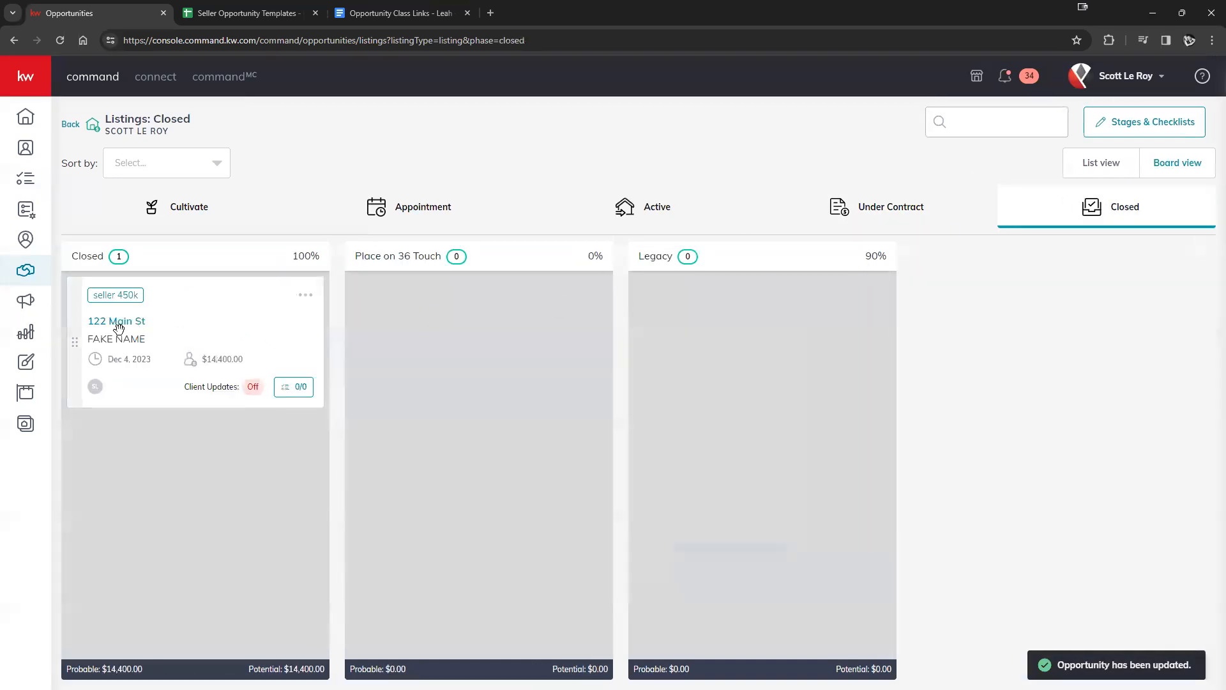
{"action": "left_click", "coordinate": [119, 322]}
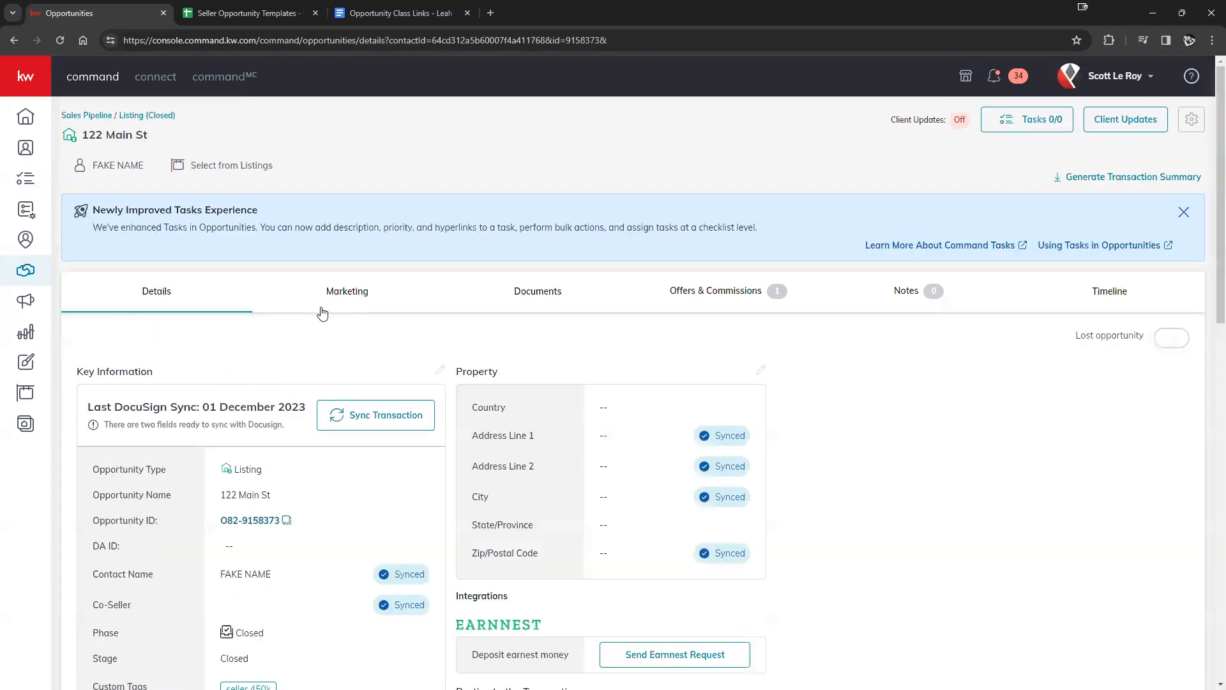
{"action": "left_click", "coordinate": [344, 294]}
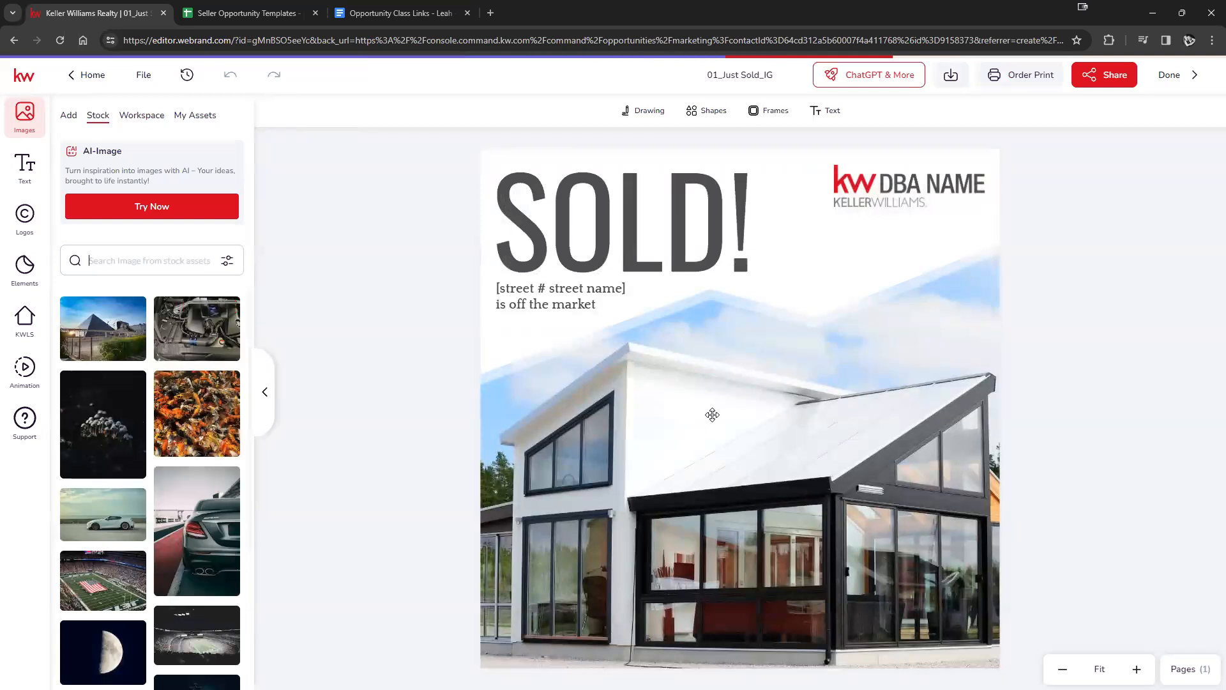
Change the fill color of the white banner shape behind the "SOLD!" headline to purple
{"action": "left_click", "coordinate": [821, 275]}
{"action": "left_click", "coordinate": [1181, 292]}
{"action": "left_click", "coordinate": [862, 251]}
{"action": "left_click", "coordinate": [353, 110]}
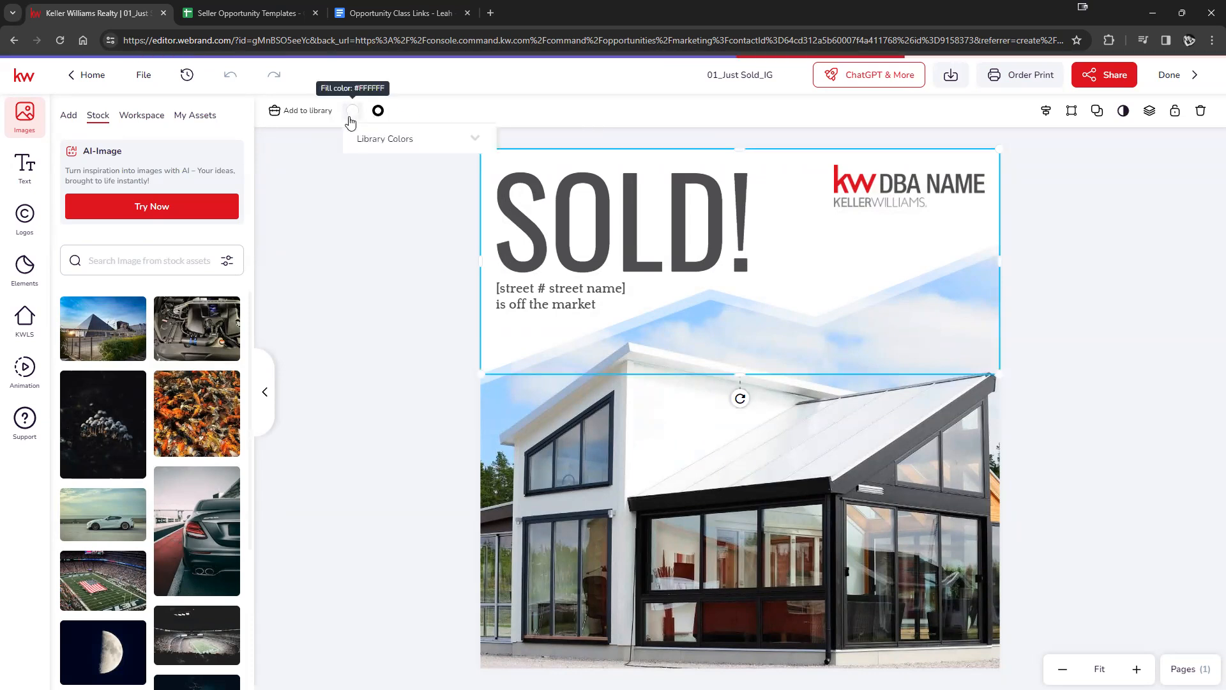
{"action": "left_click", "coordinate": [410, 219]}
{"action": "left_click", "coordinate": [1072, 314]}
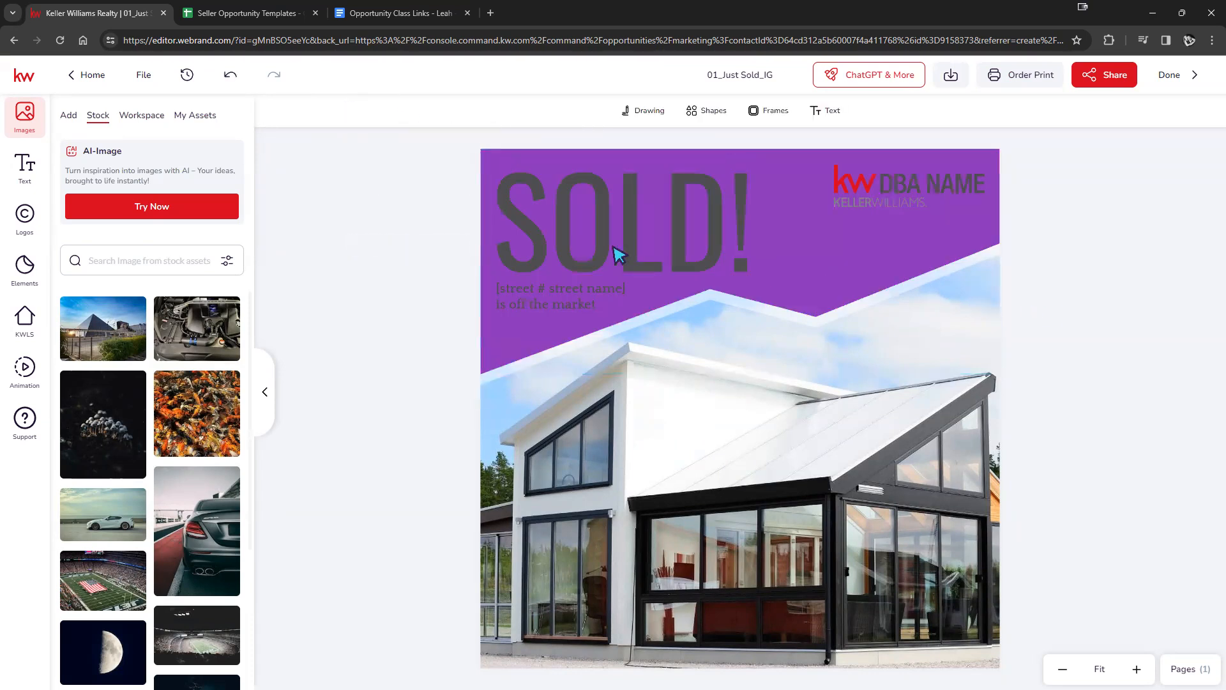
Change the color of the "SOLD!" headline text to white
{"action": "left_click", "coordinate": [684, 242]}
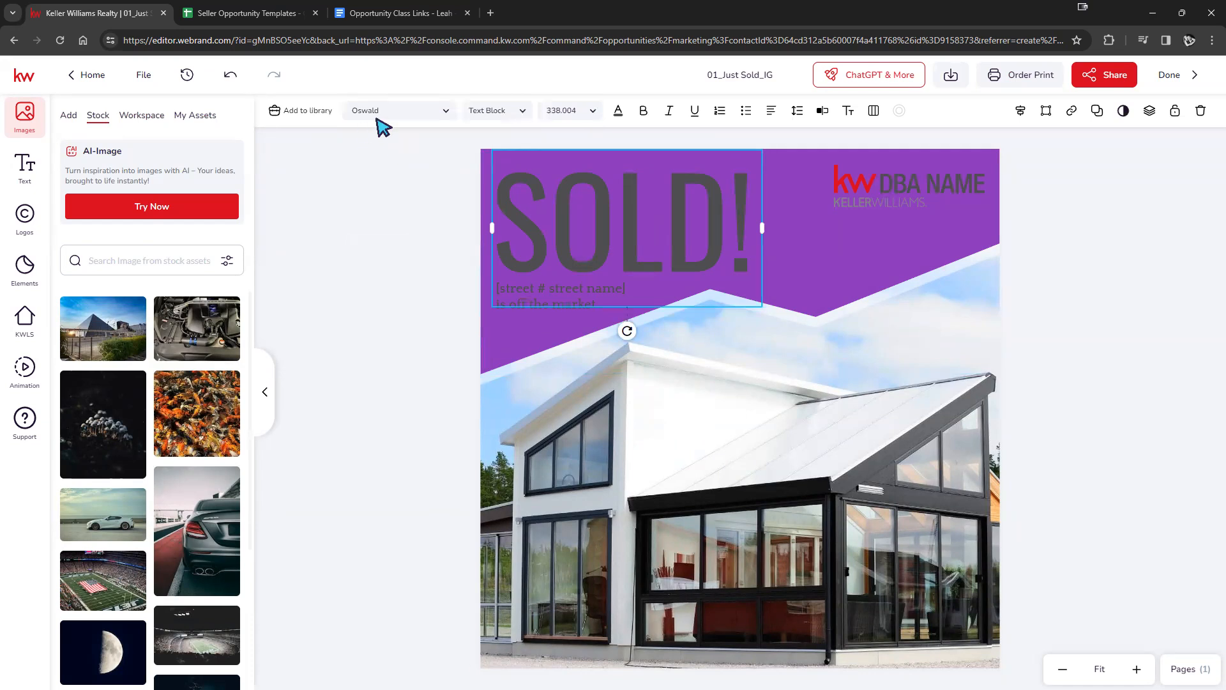
{"action": "left_click", "coordinate": [617, 112]}
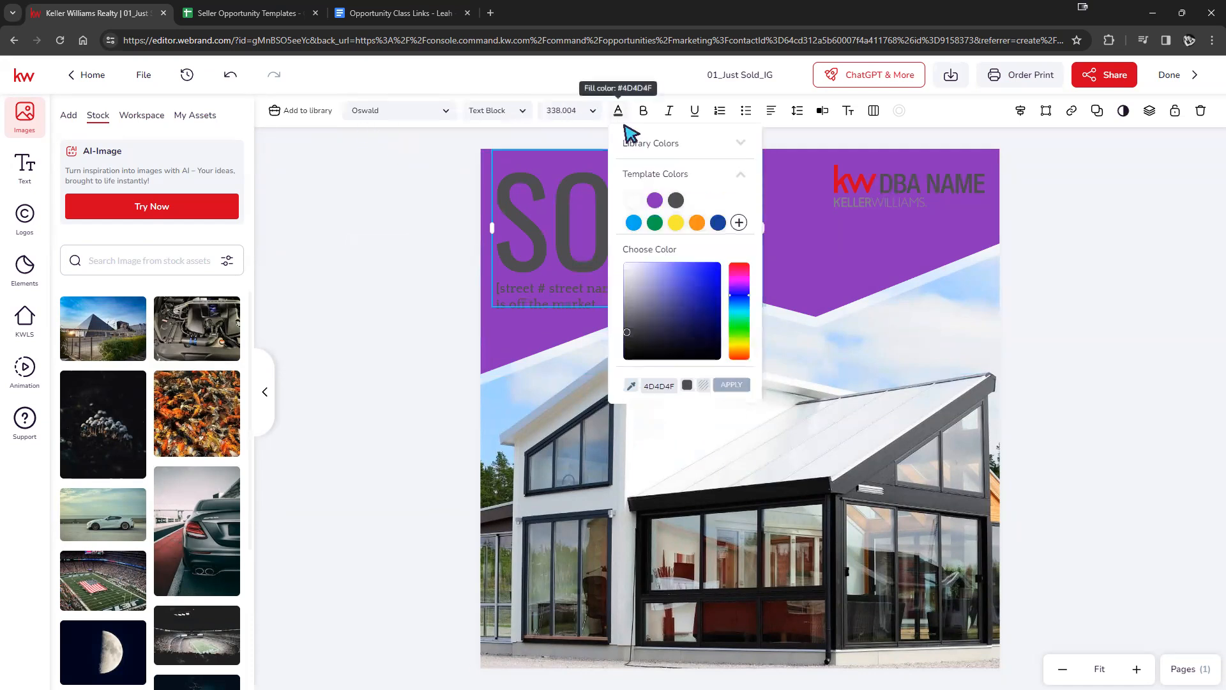
{"action": "left_click", "coordinate": [634, 200]}
{"action": "left_click", "coordinate": [1038, 238]}
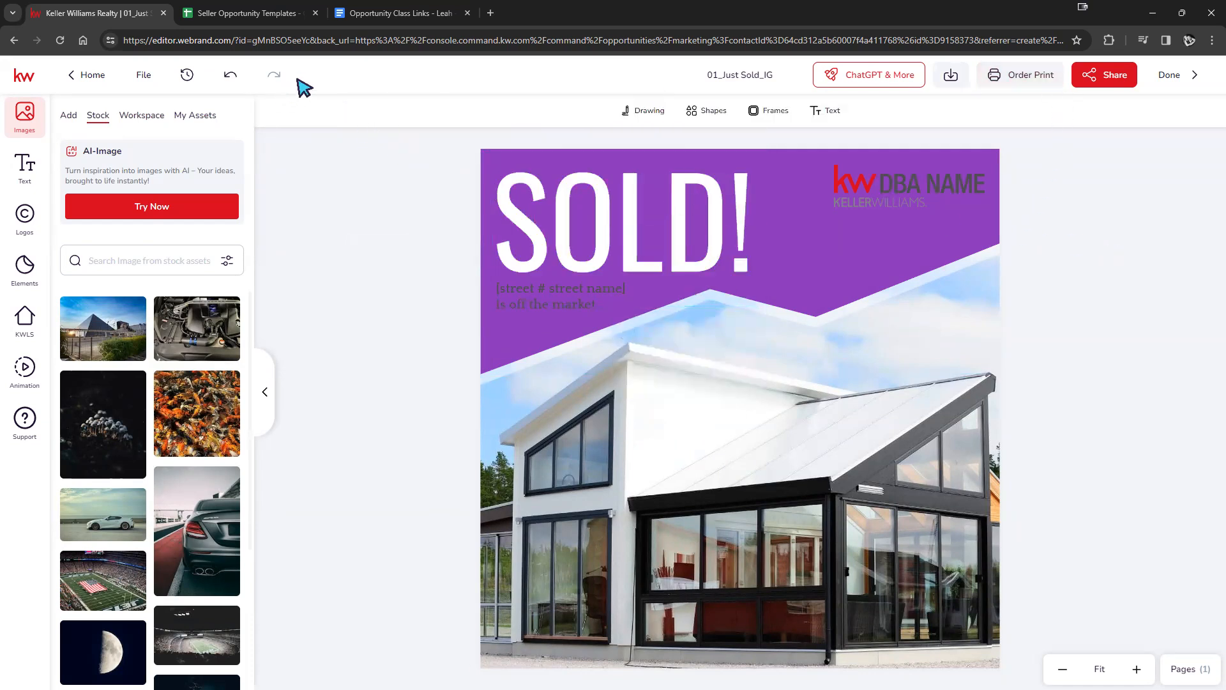
Save the 01_Just Sold_IG design and finish editing to return to the opportunity's marketing designs
{"action": "left_click", "coordinate": [144, 76]}
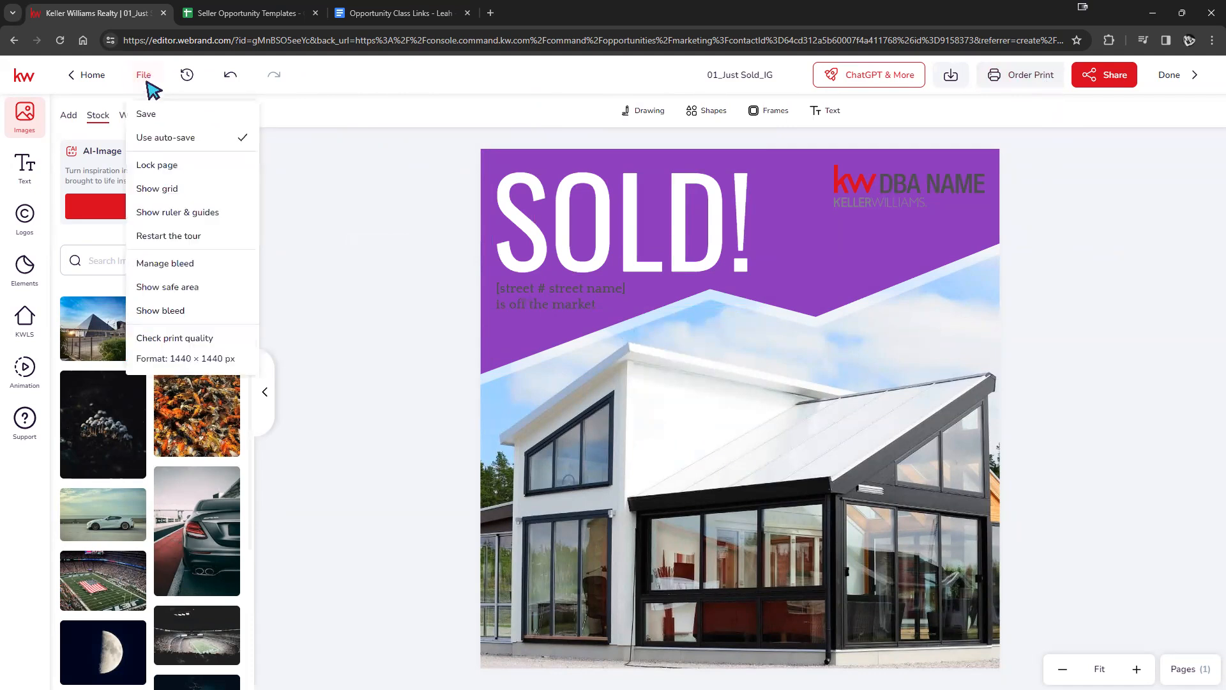
{"action": "left_click", "coordinate": [145, 114]}
{"action": "left_click", "coordinate": [1169, 75]}
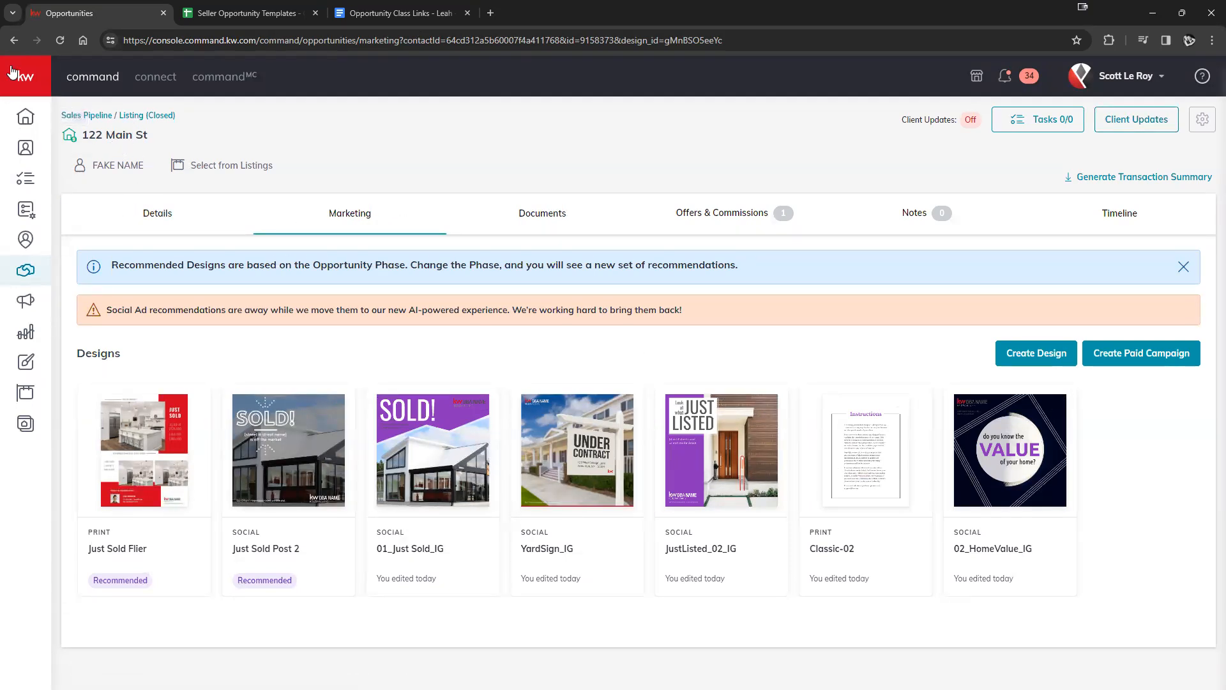
View the saved designs in the Designs library and return to the marketing page of the 122 Main St opportunity
{"action": "mouse_move", "coordinate": [13, 115]}
{"action": "left_click", "coordinate": [69, 363]}
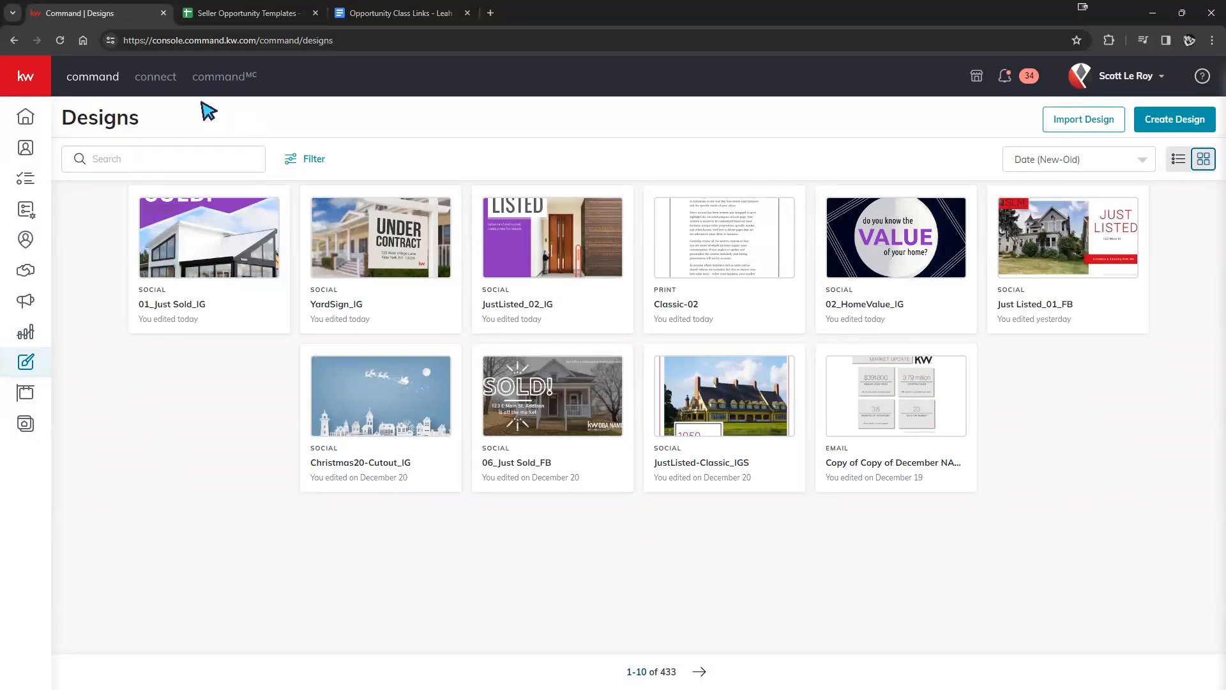
{"action": "left_click", "coordinate": [21, 45]}
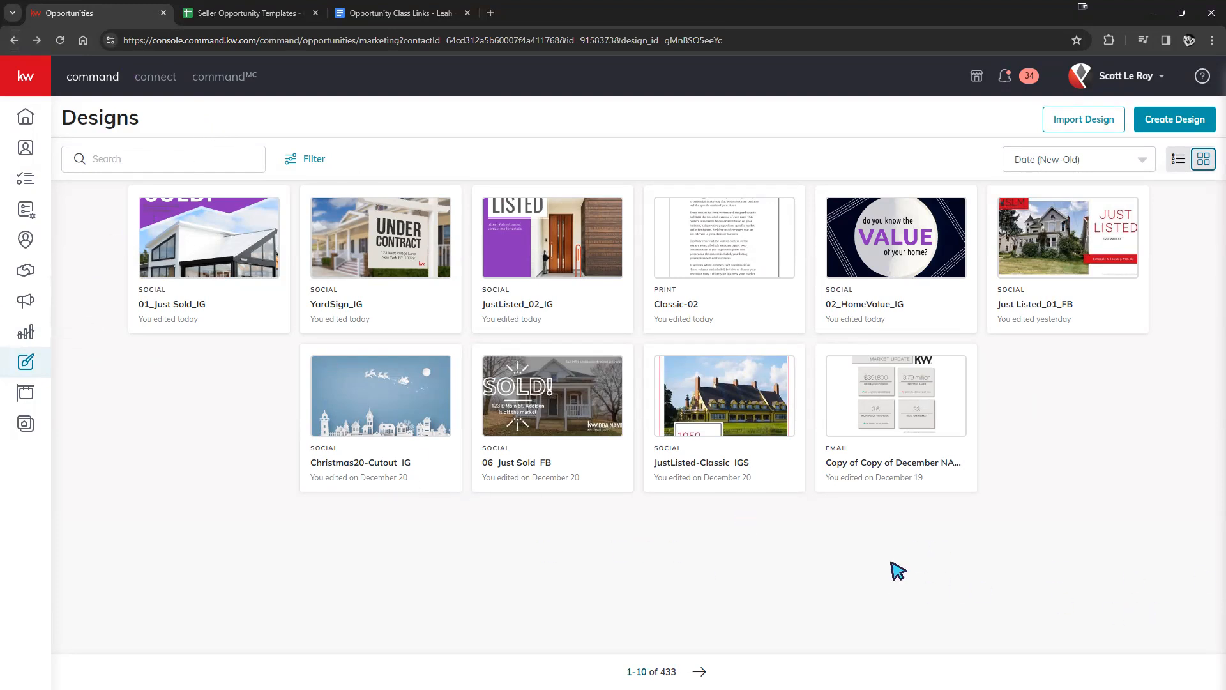
{"action": "left_click", "coordinate": [14, 40]}
{"action": "left_click", "coordinate": [37, 40]}
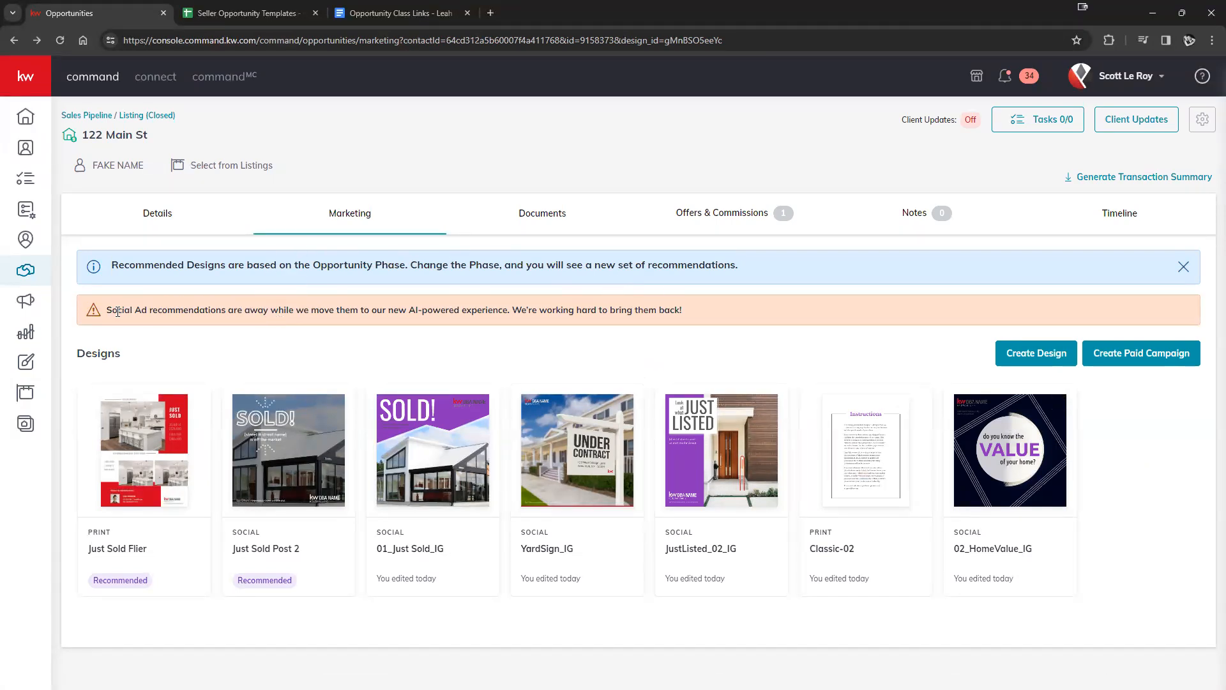
Highlight the Social Ad recommendations notice, view the paid campaign creation form, and return to the opportunity's marketing page
{"action": "left_click_drag", "start_coordinate": [112, 310], "coordinate": [666, 310]}
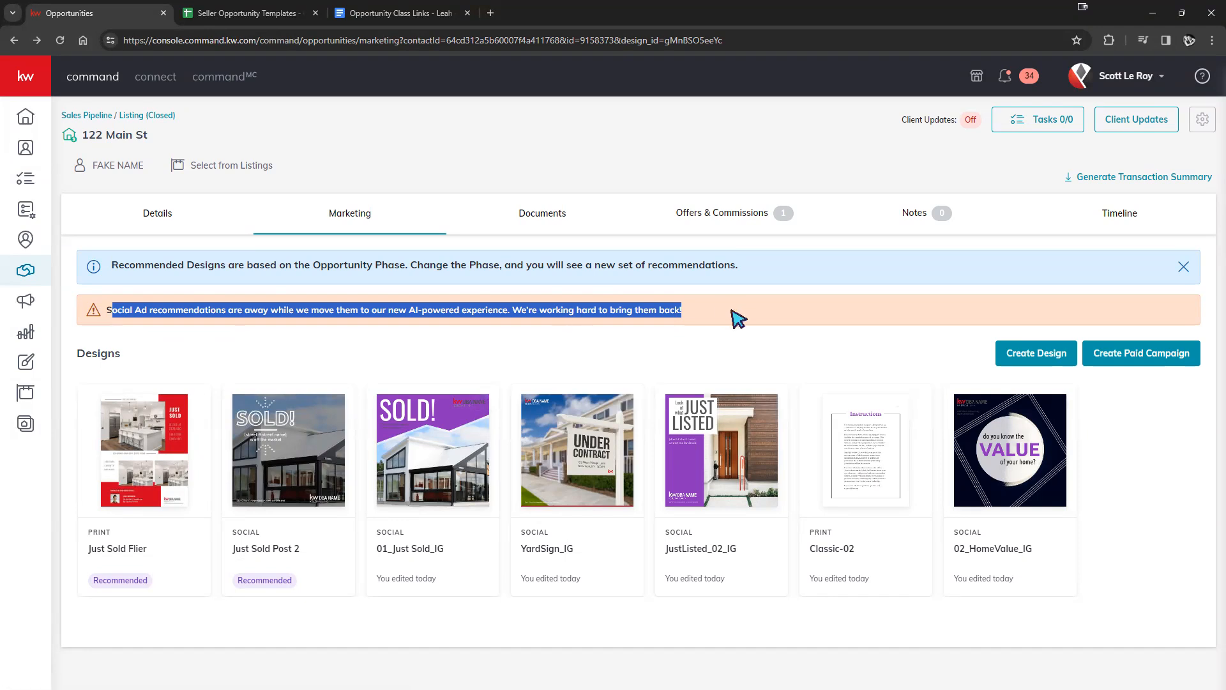
{"action": "left_click", "coordinate": [782, 343]}
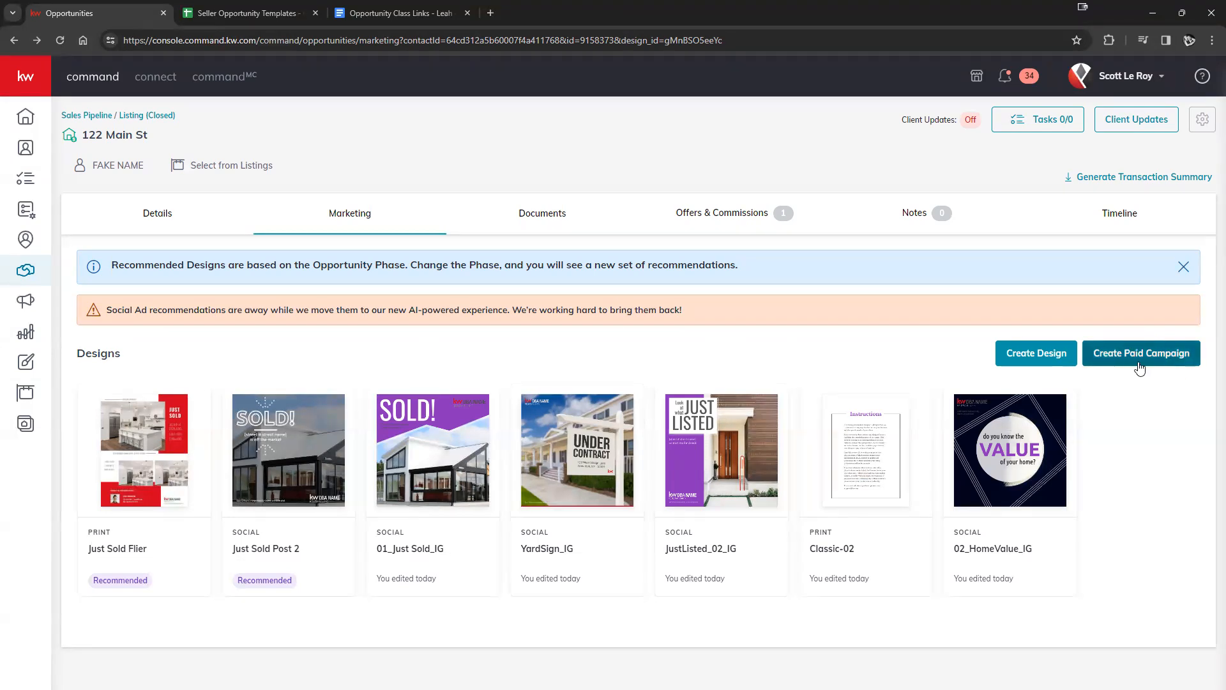
{"action": "left_click", "coordinate": [1148, 358]}
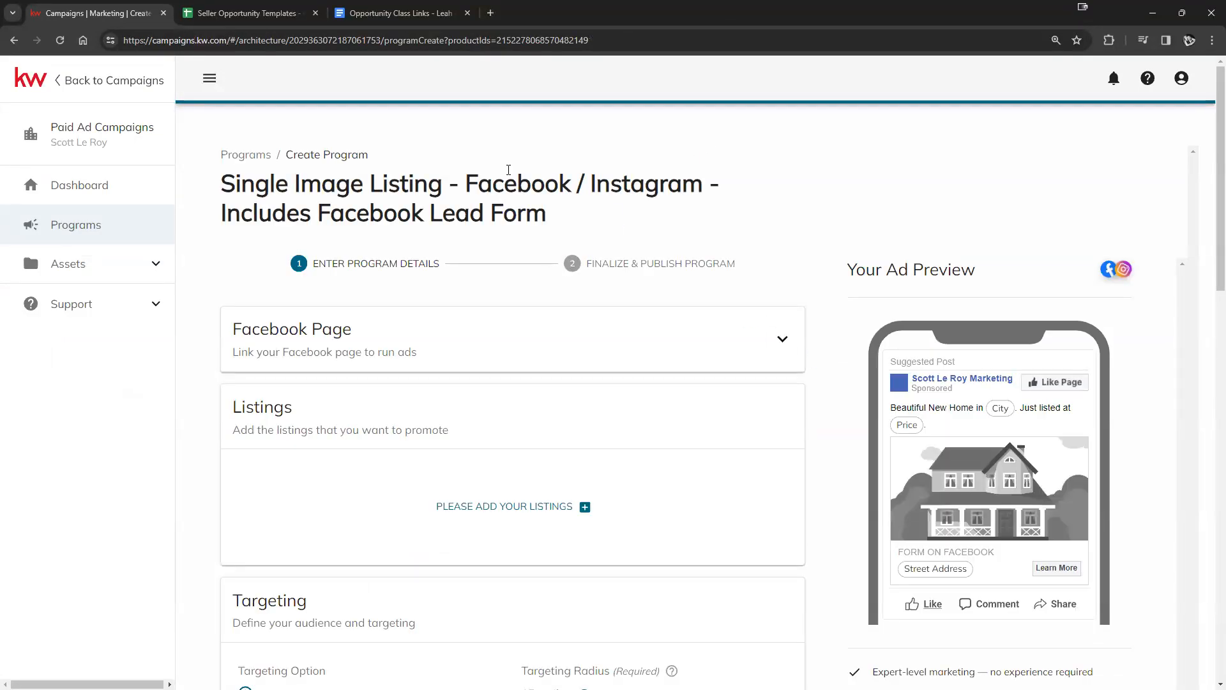
{"action": "left_click", "coordinate": [13, 40]}
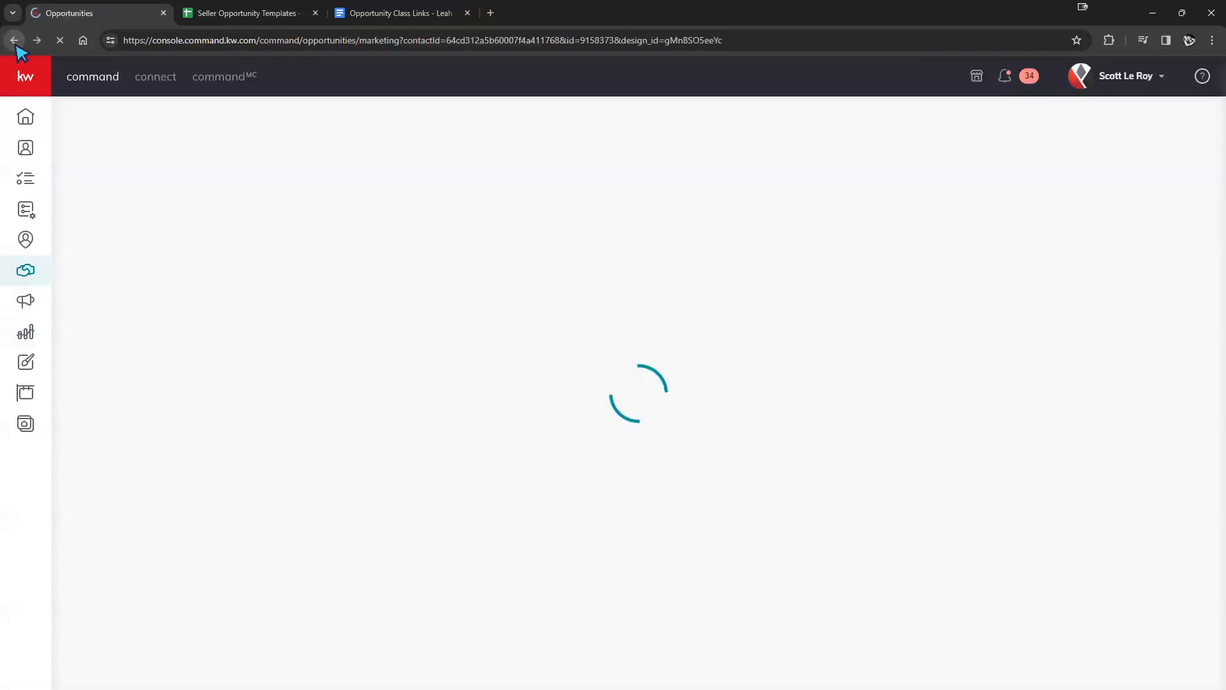